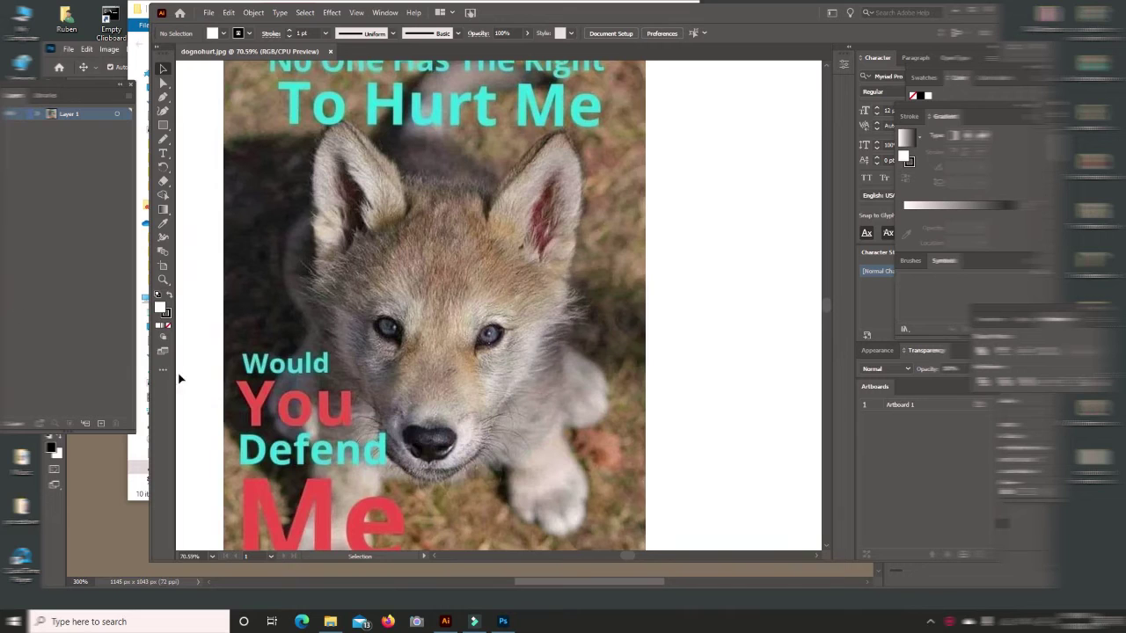
Step: Resize the artboard so its edges fit snugly around the poster photo
key(ctrl+minus)
key(ctrl+minus)
key(ctrl+minus)
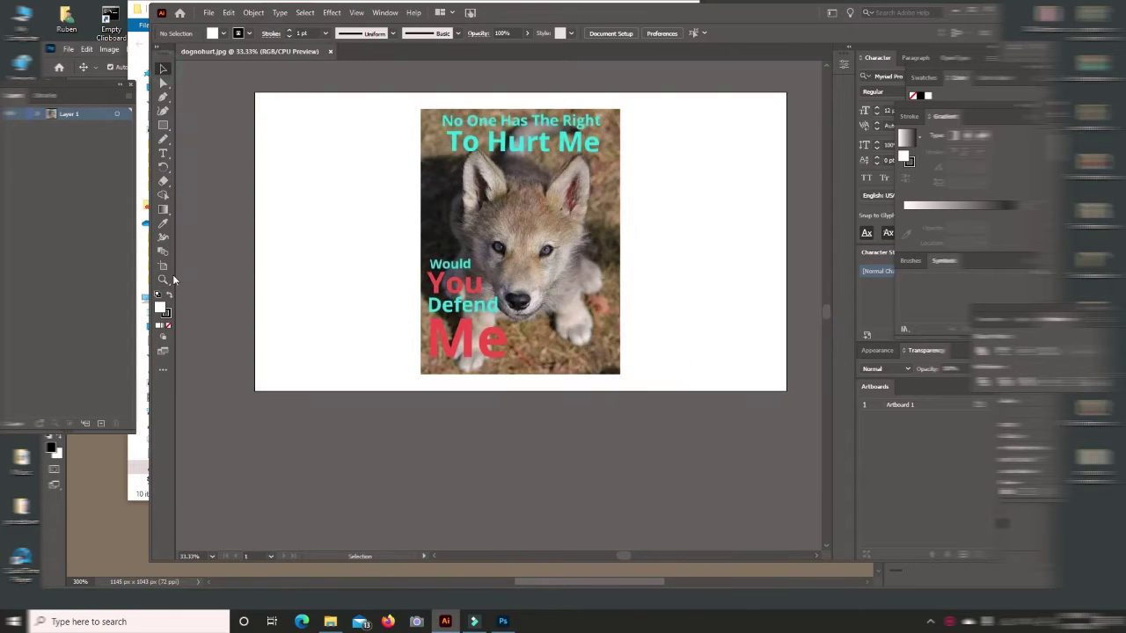
click(162, 266)
drag(255, 242, 367, 242)
drag(786, 242, 659, 289)
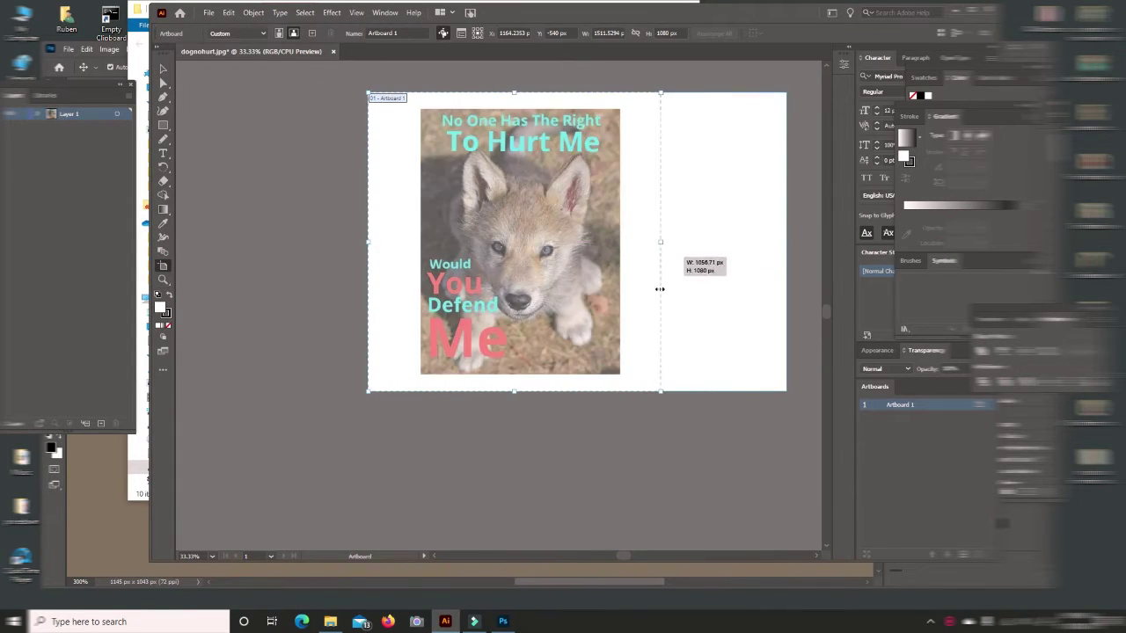
key(Escape)
Step: Draw a long, thin, black-filled ellipse with no stroke left of the photo
key(z)
click(427, 254)
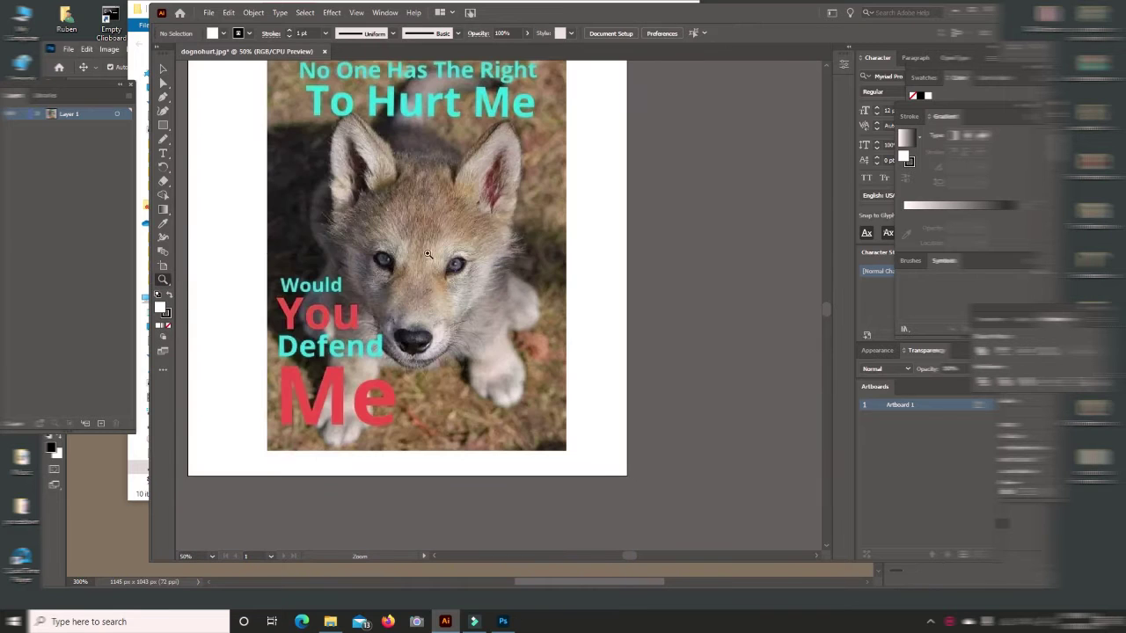
click(308, 262)
drag(162, 125, 211, 138)
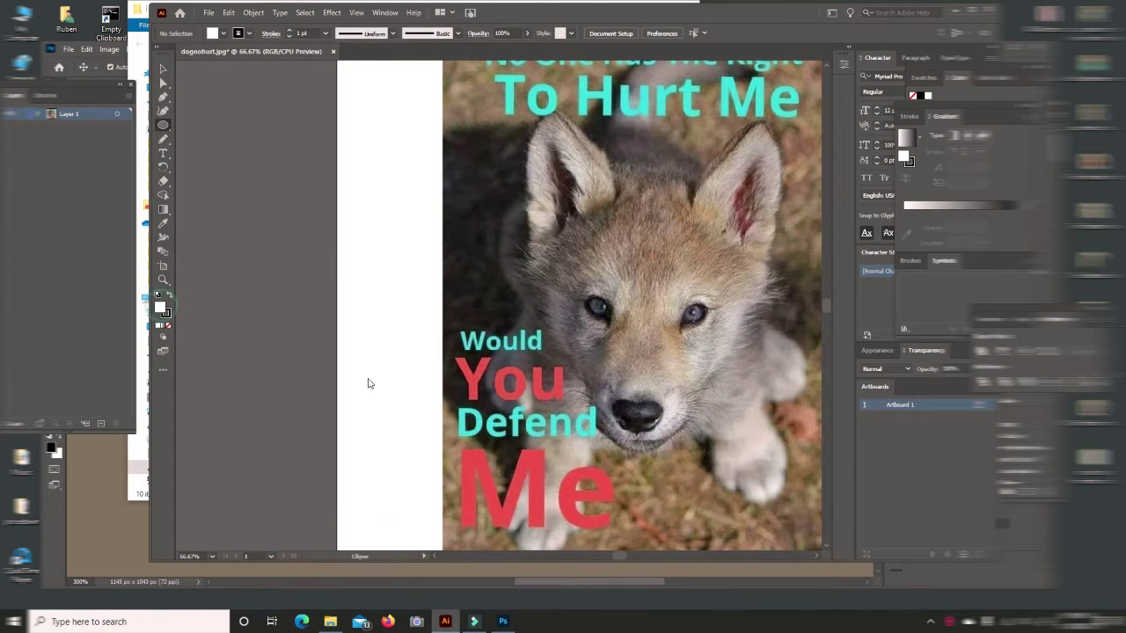
double_click(160, 307)
click(870, 445)
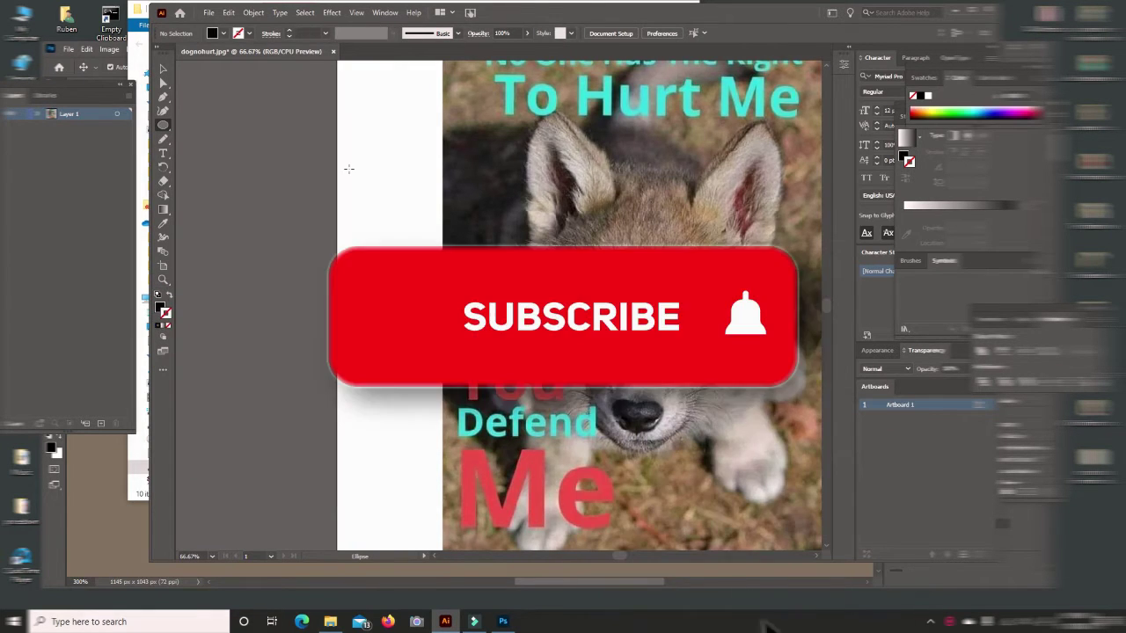
drag(348, 168, 430, 164)
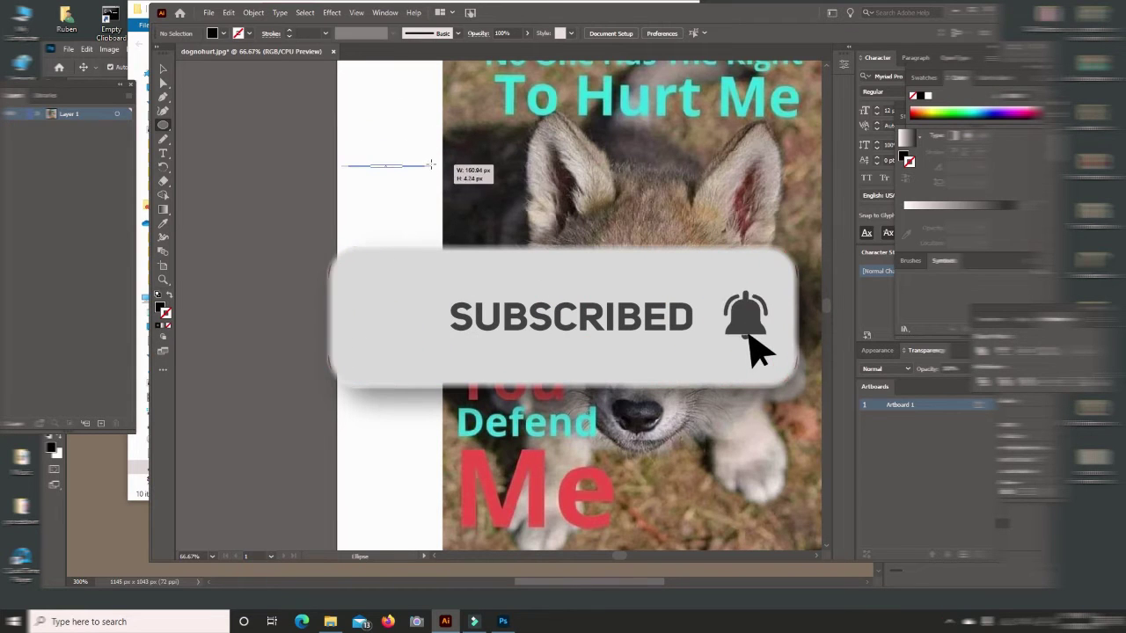
Step: Turn the thin ellipse into a new Art Brush
click(453, 33)
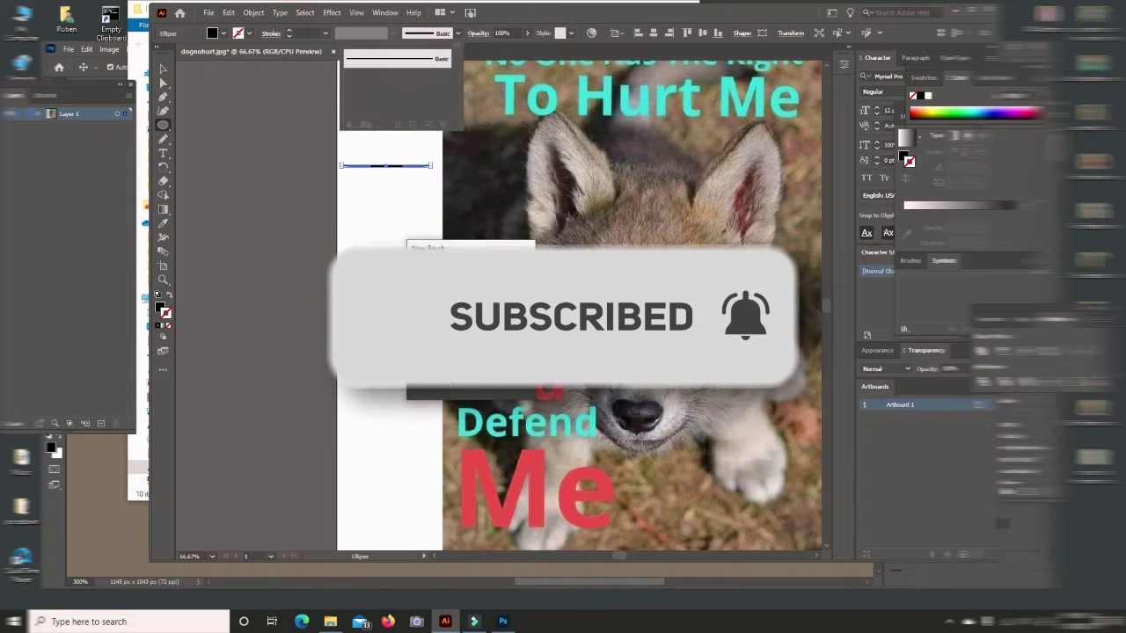
click(613, 484)
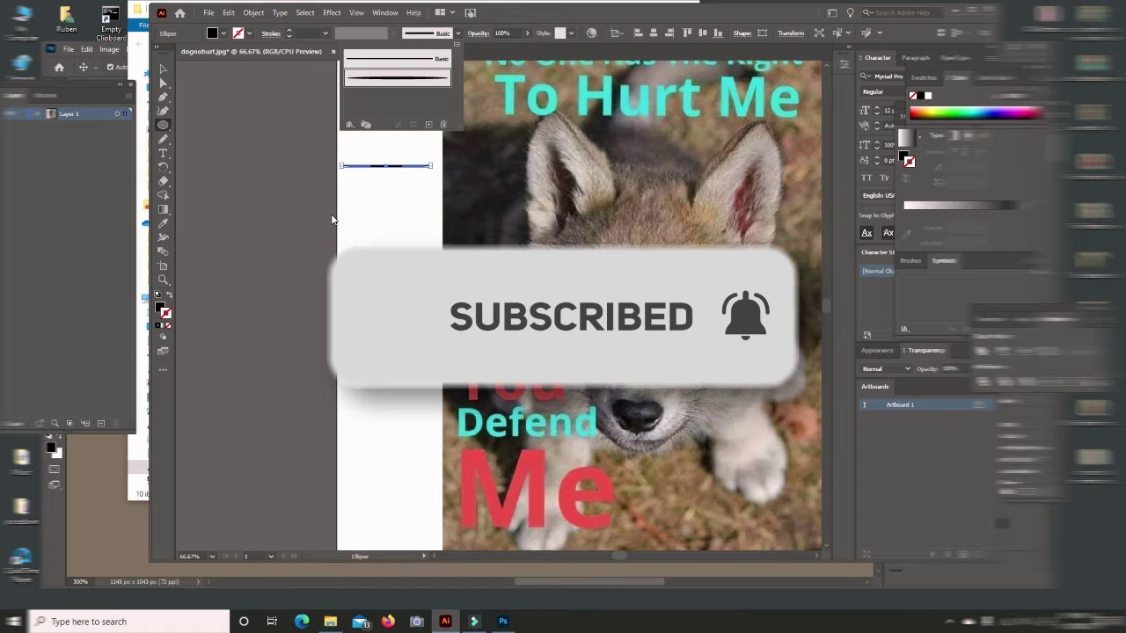
click(208, 15)
Step: Save the document as dognohurt.ai with the default Illustrator options
click(208, 12)
click(239, 115)
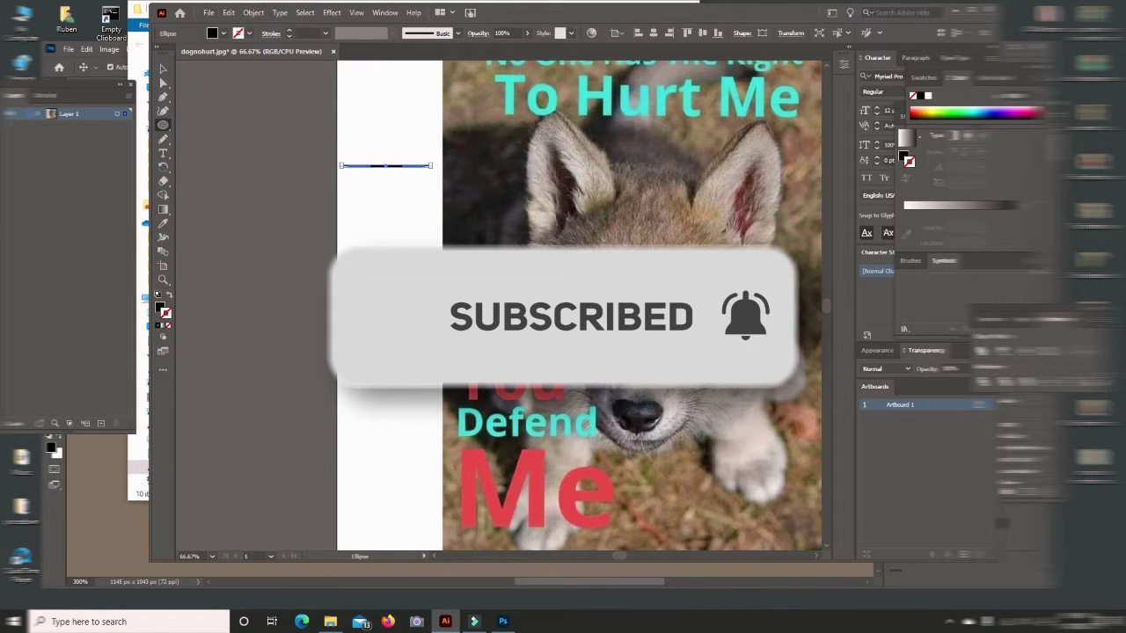
key(Return)
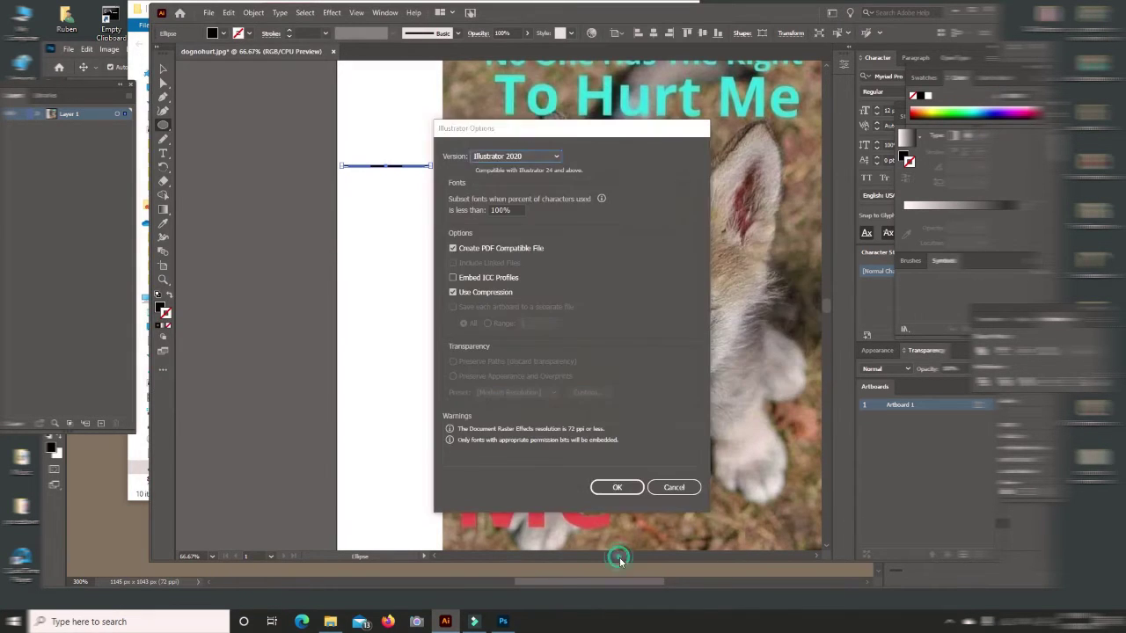
key(Return)
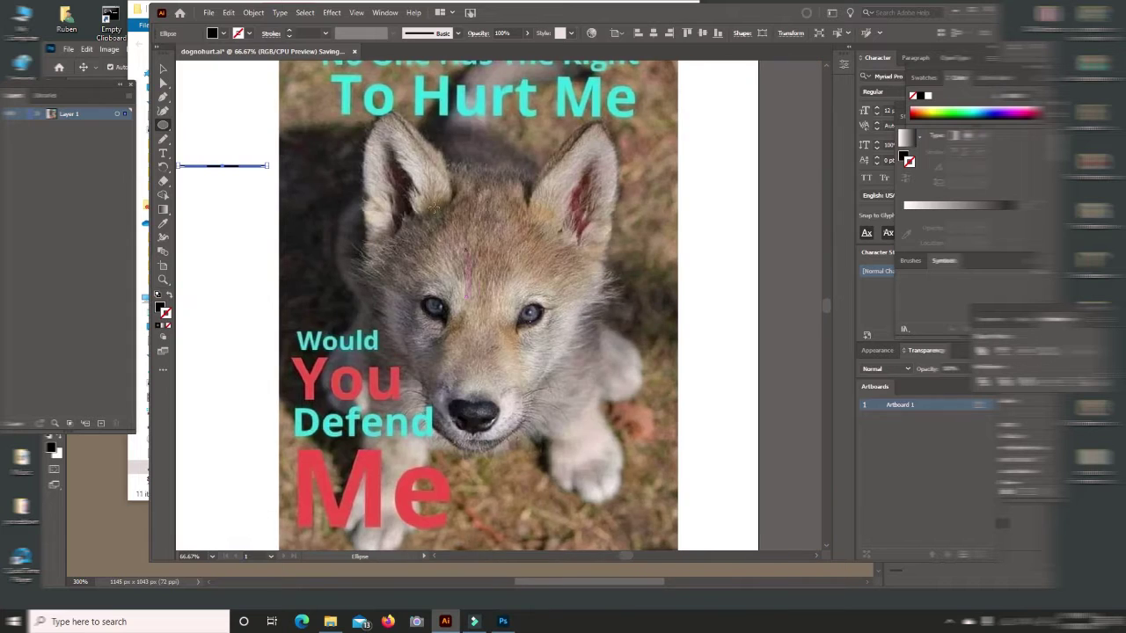
key(z)
click(483, 311)
Step: Paint a thick, tapered black outline around the left eye with the custom brush
key(b)
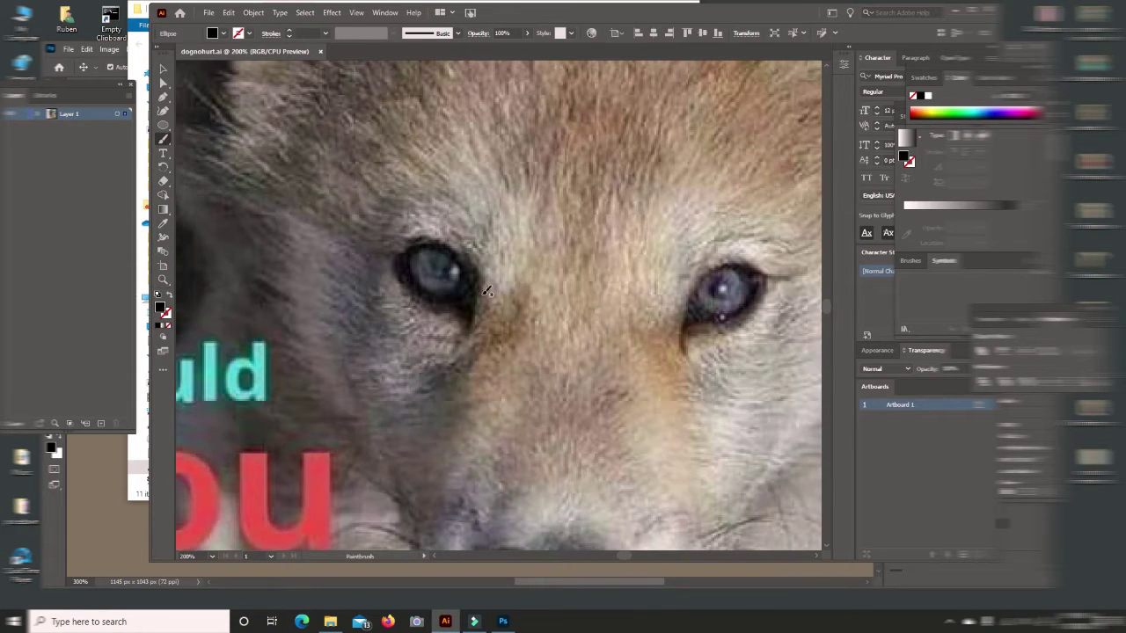
drag(489, 215, 513, 165)
click(228, 13)
drag(467, 325, 460, 249)
drag(470, 320, 472, 322)
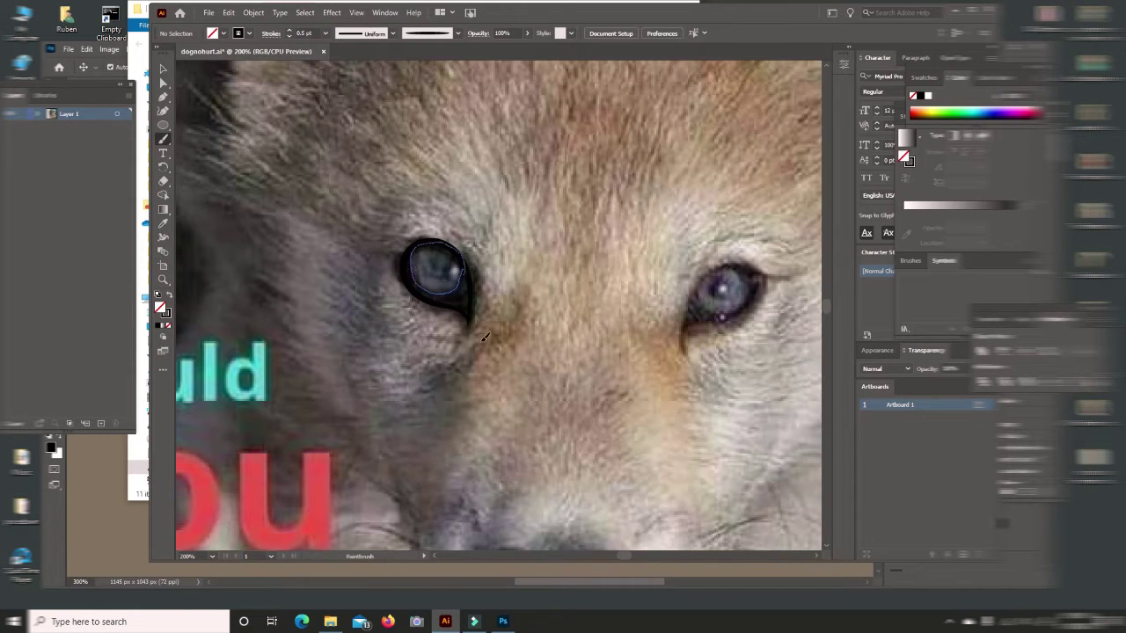
Step: Try a Pencil stroke in the left pupil, undo it, and select the puppy photo
click(162, 139)
click(209, 168)
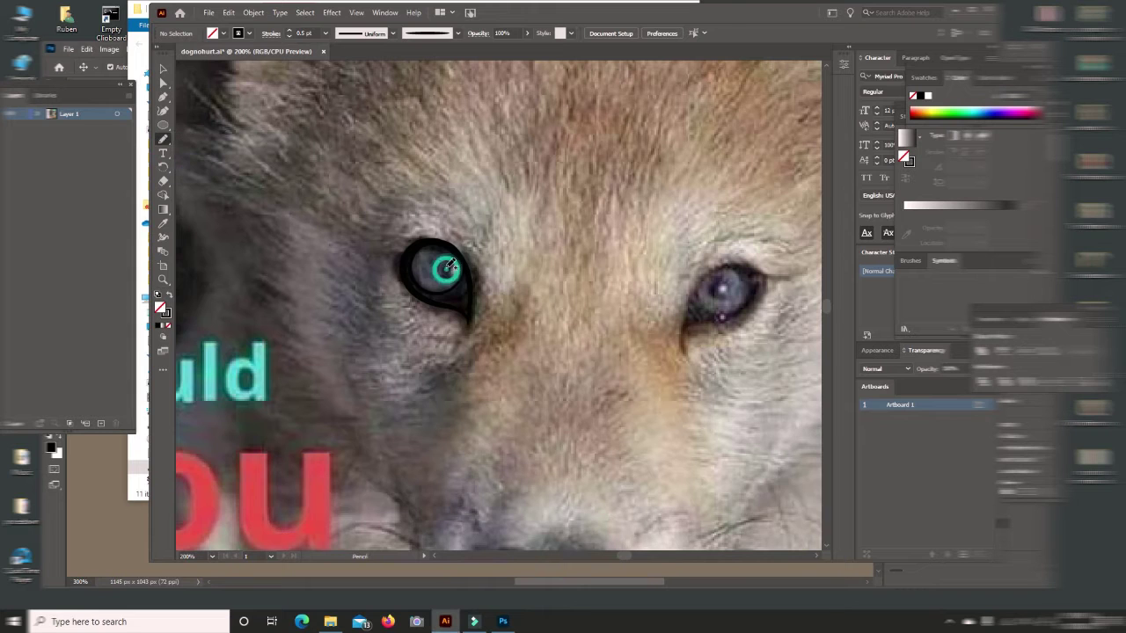
drag(447, 263, 443, 264)
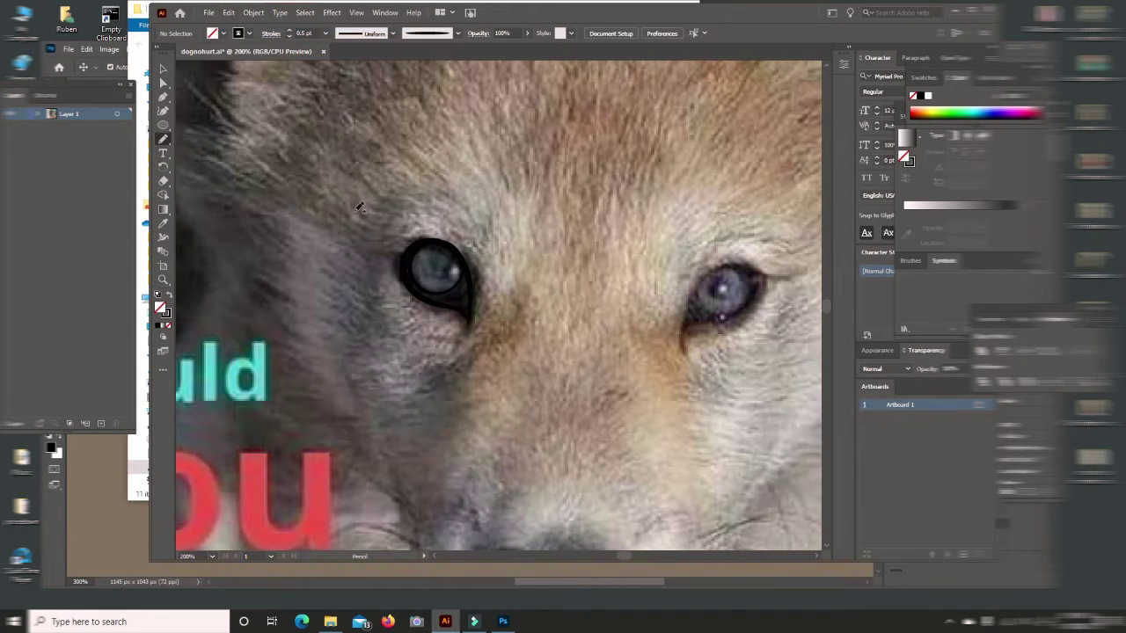
click(228, 12)
click(251, 26)
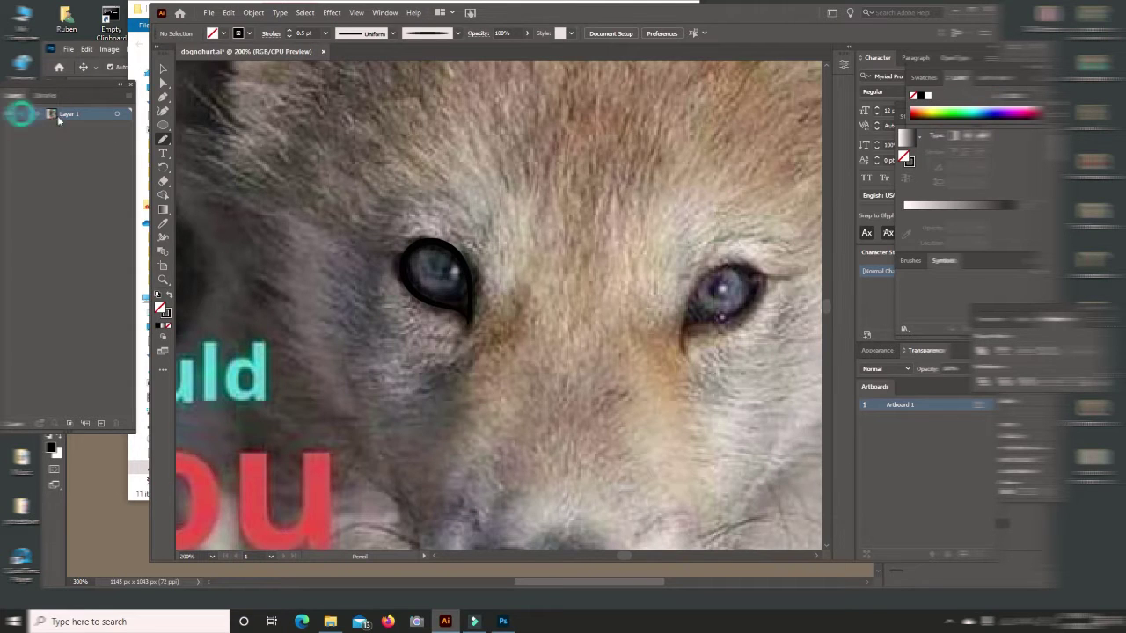
click(163, 69)
click(369, 80)
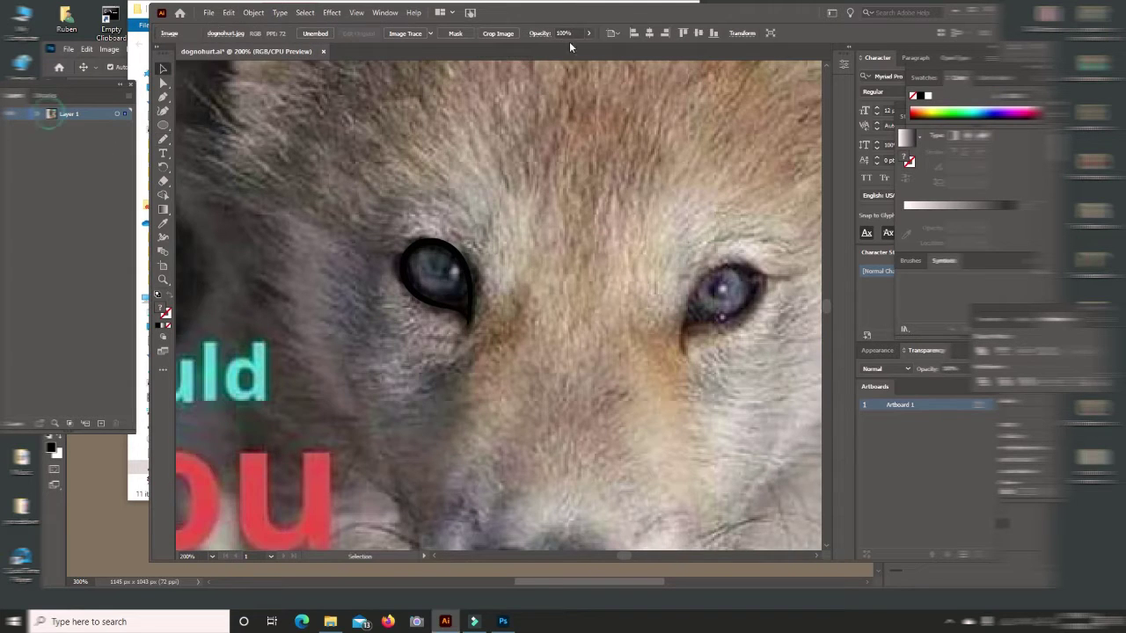
Step: Fade the photo by lowering its opacity and add a new Layer 2
drag(588, 51, 572, 50)
key(ctrl+shift+a)
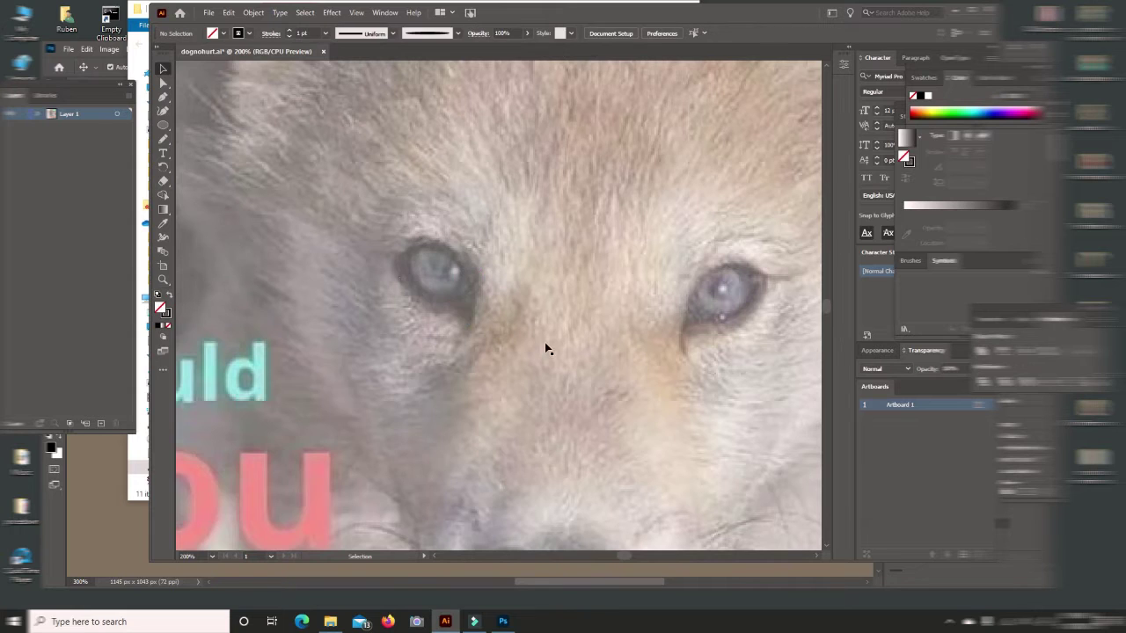
click(100, 423)
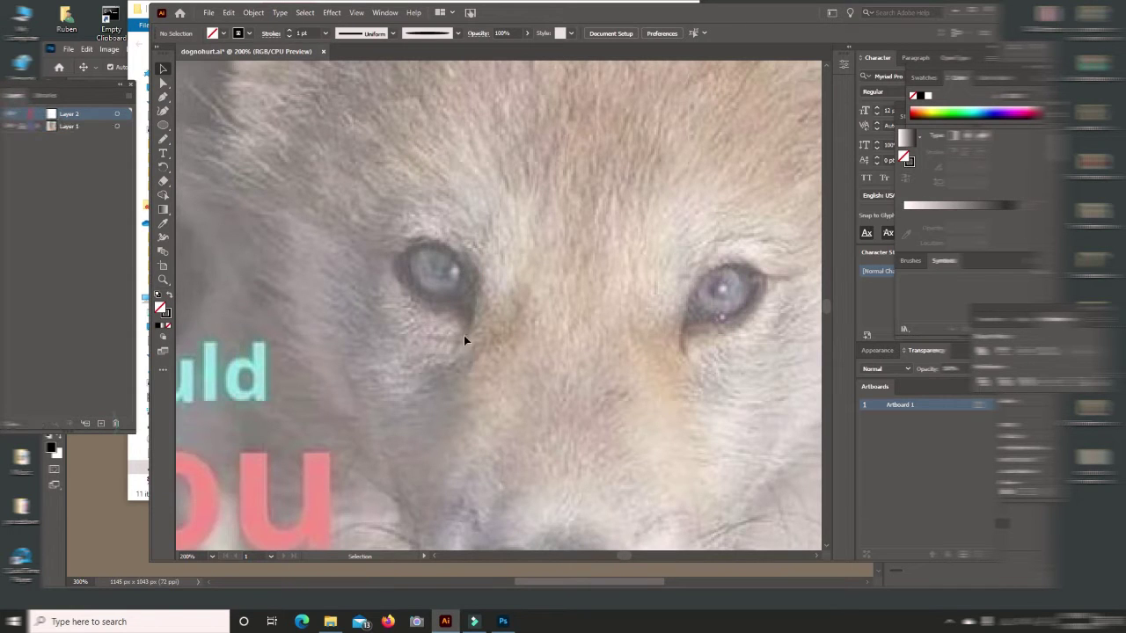
Step: Brush teardrop outlines with inner circles around the left and right eyes
click(163, 138)
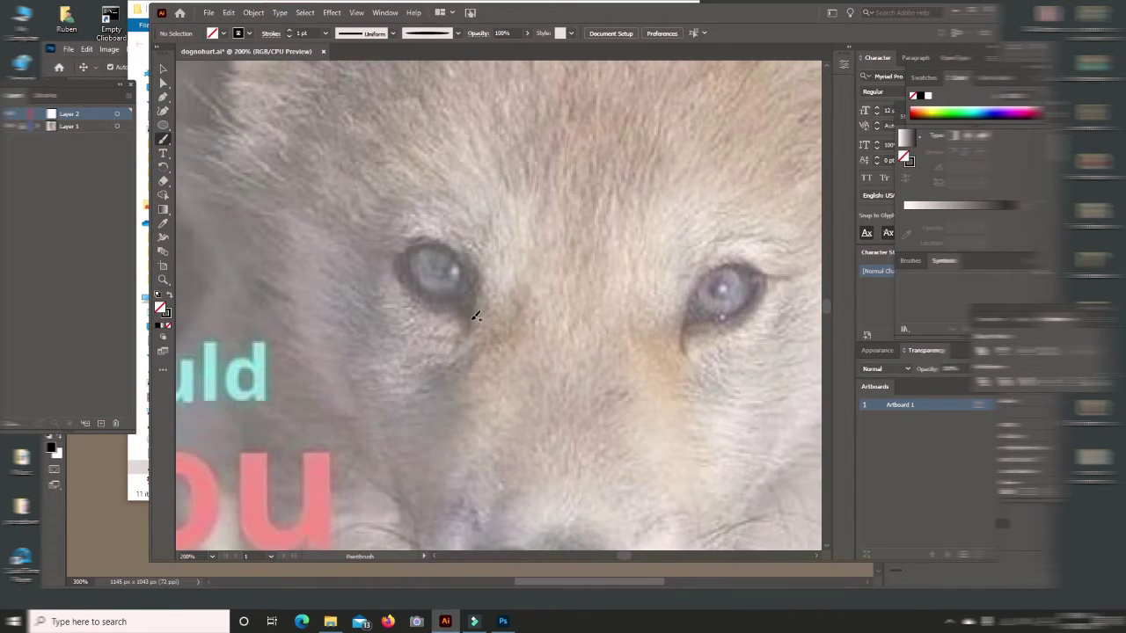
drag(473, 316, 472, 315)
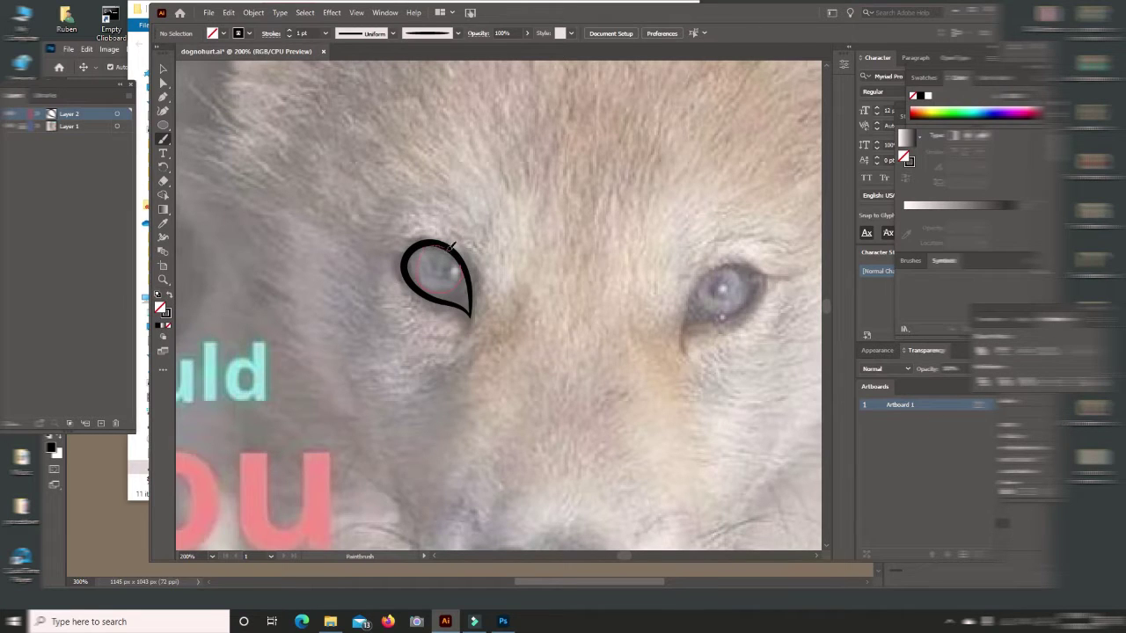
drag(453, 247, 466, 269)
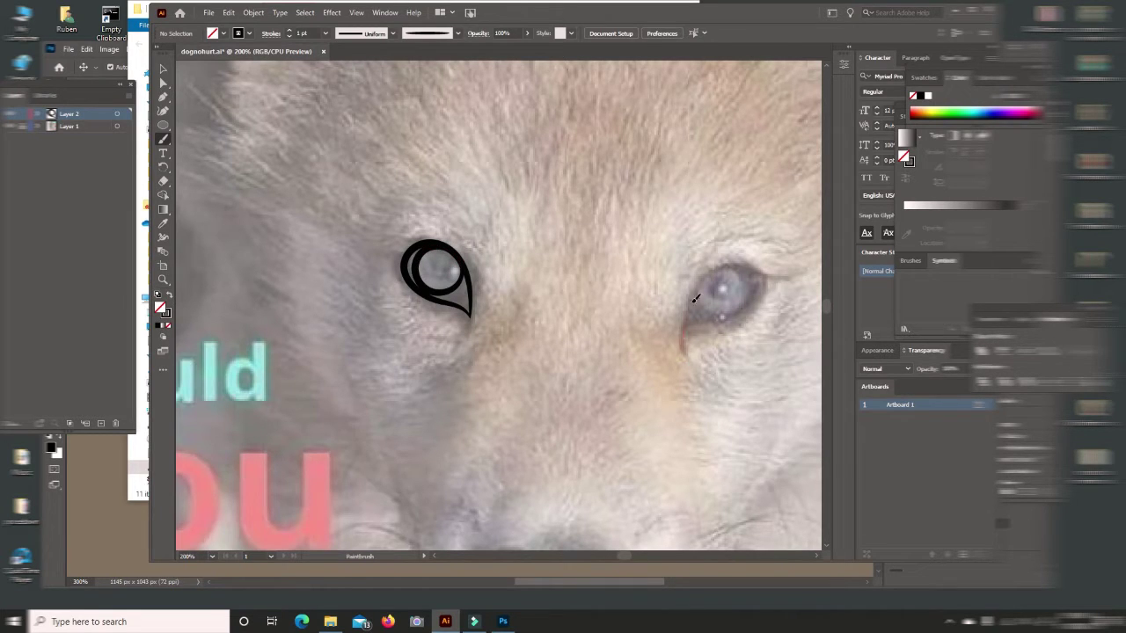
drag(690, 367, 686, 361)
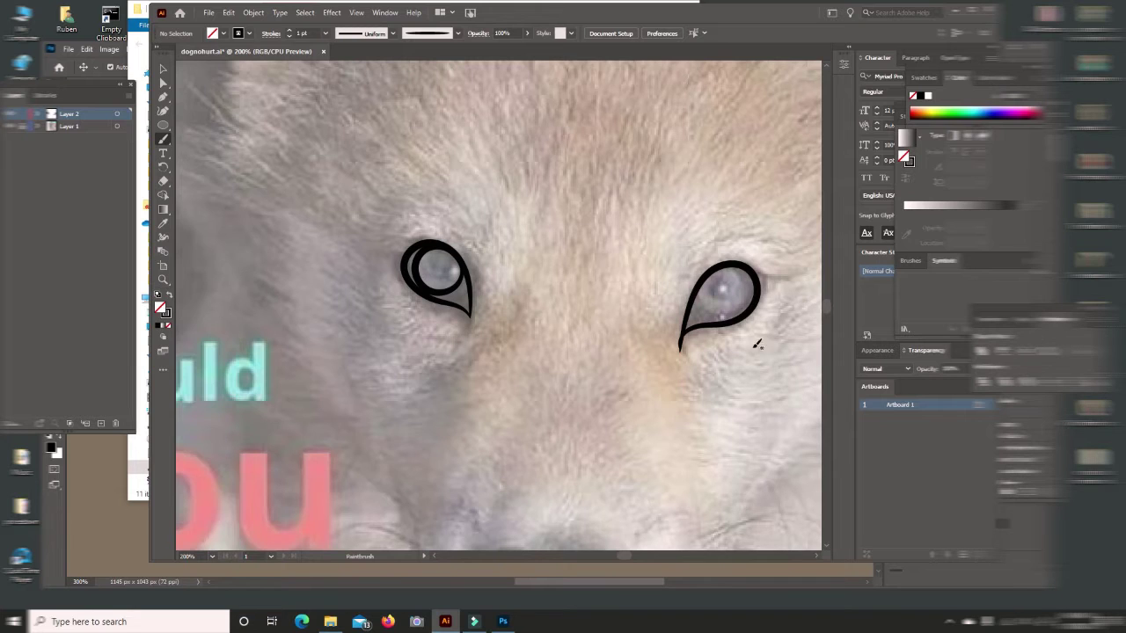
drag(701, 283, 700, 280)
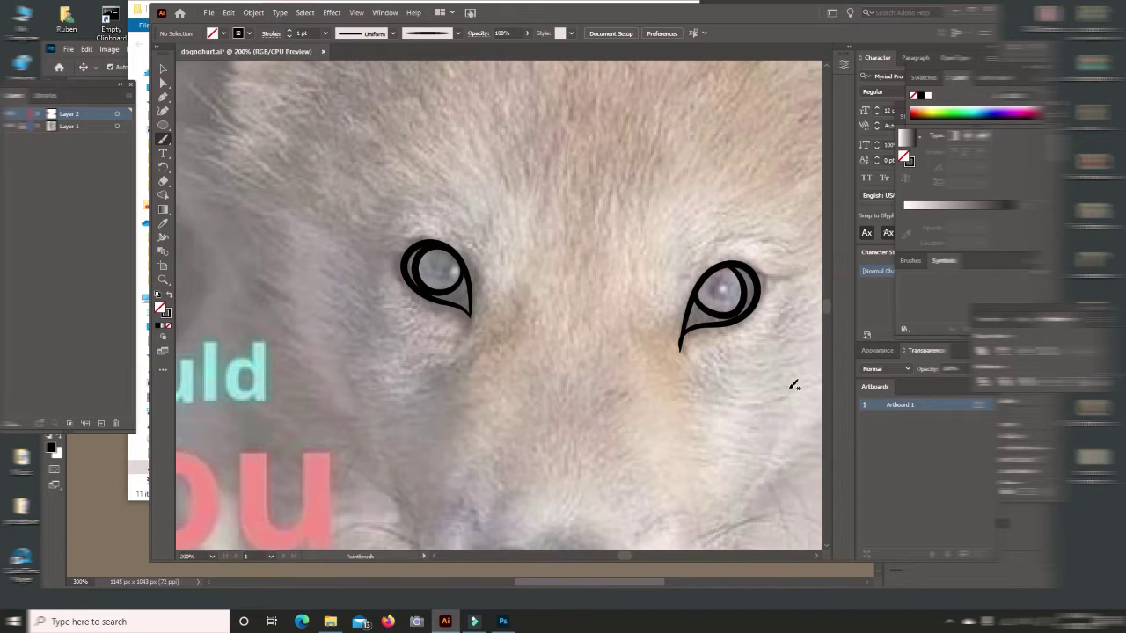
Step: Pencil-draw the pupils and fill them solid black with no stroke
click(168, 148)
click(215, 167)
drag(444, 273, 441, 264)
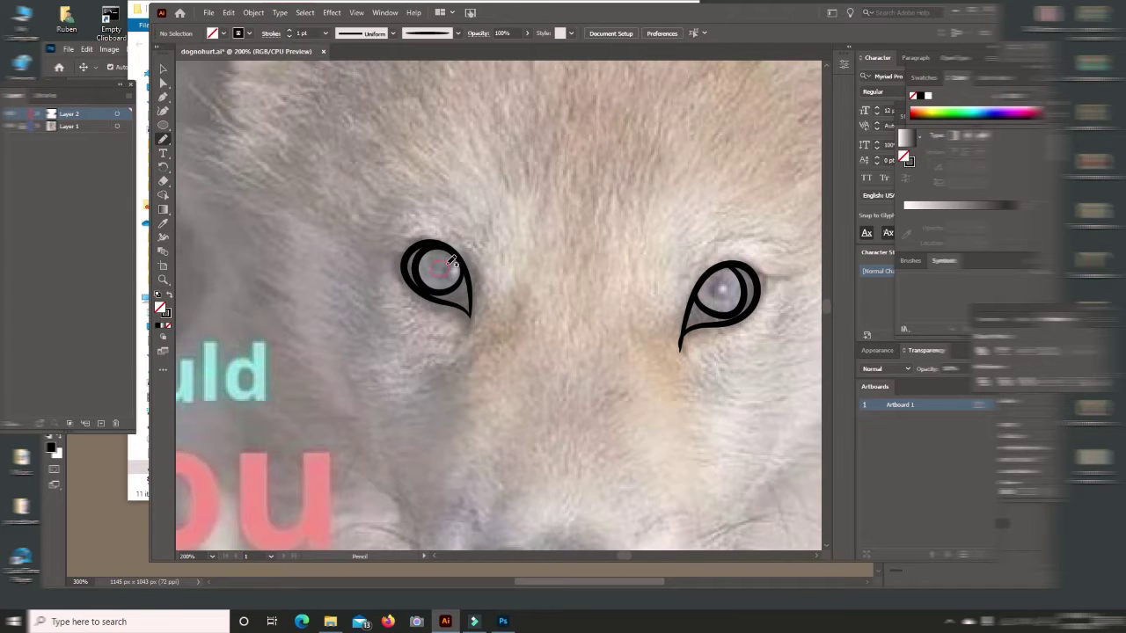
click(164, 335)
double_click(166, 314)
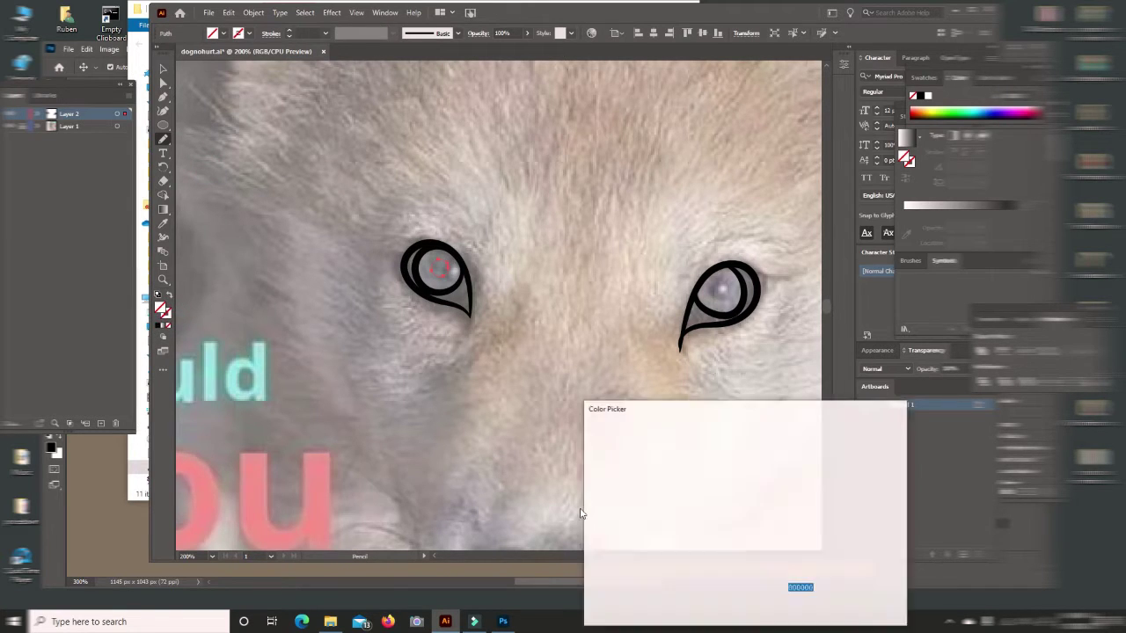
click(868, 464)
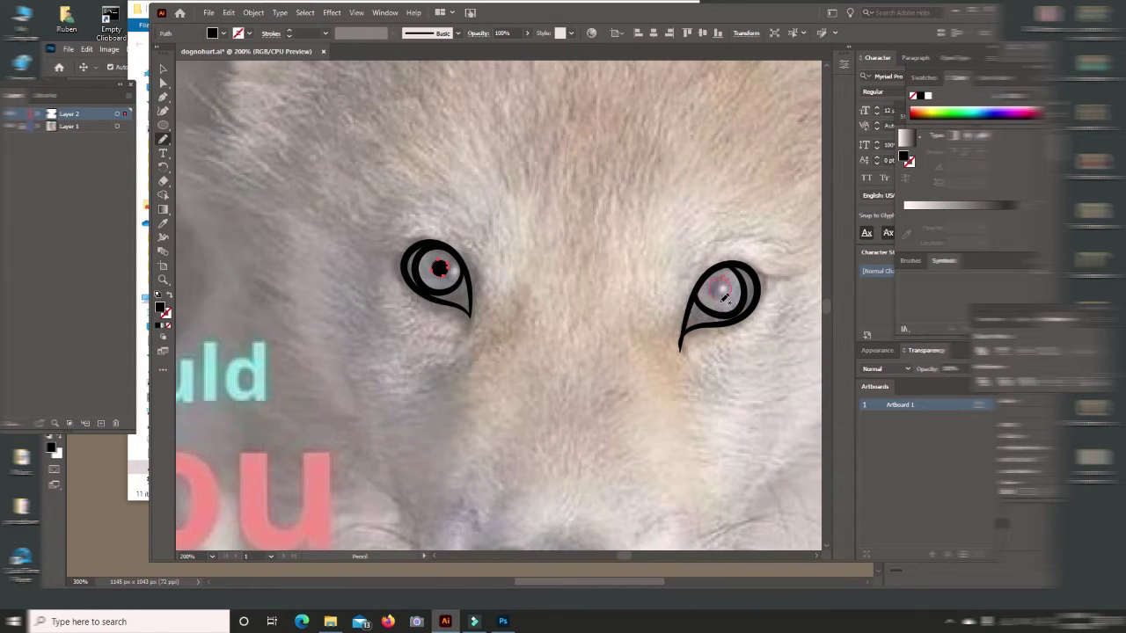
click(158, 326)
click(163, 68)
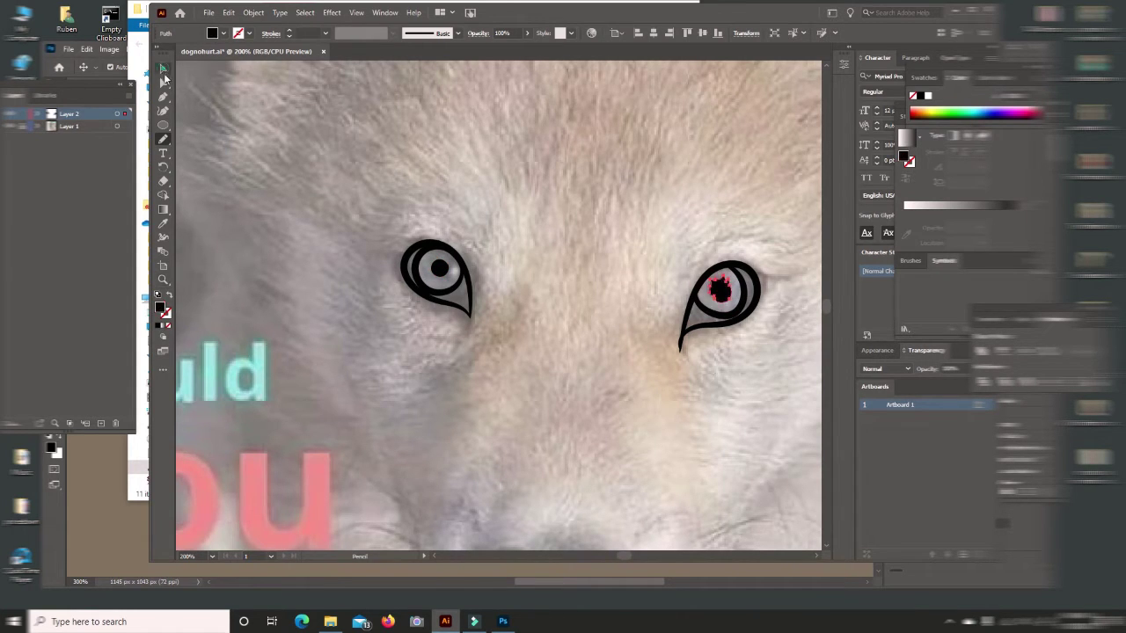
click(483, 393)
Step: Fill the left iris circle with grey sampled from the photo and adjust its opacity
click(161, 141)
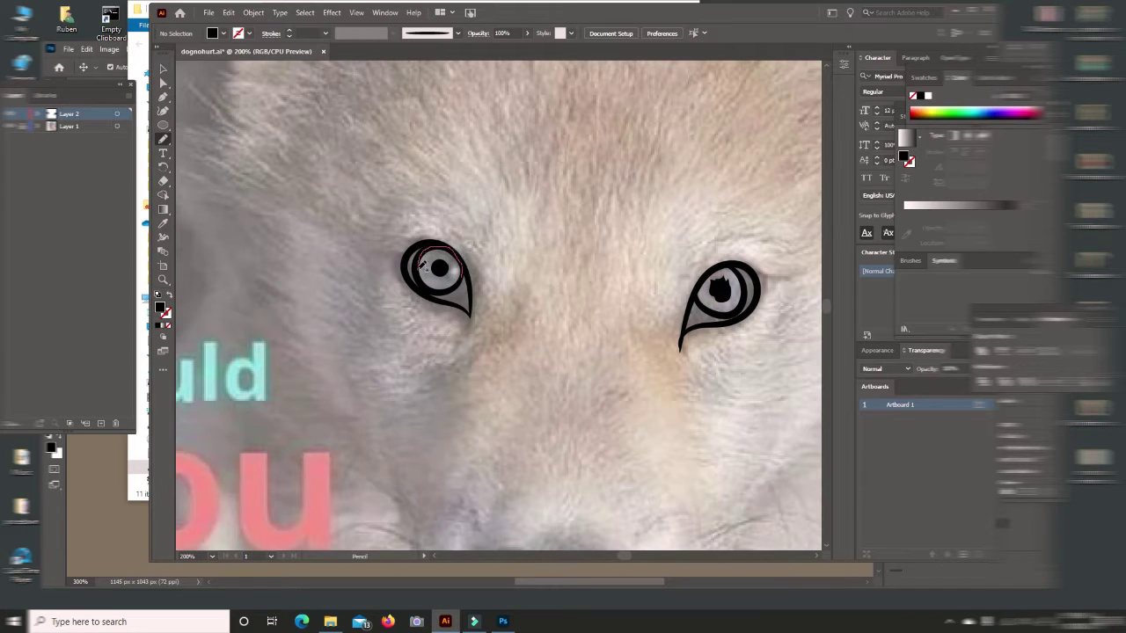
ctrl+click(464, 273)
key(i)
click(548, 370)
click(527, 32)
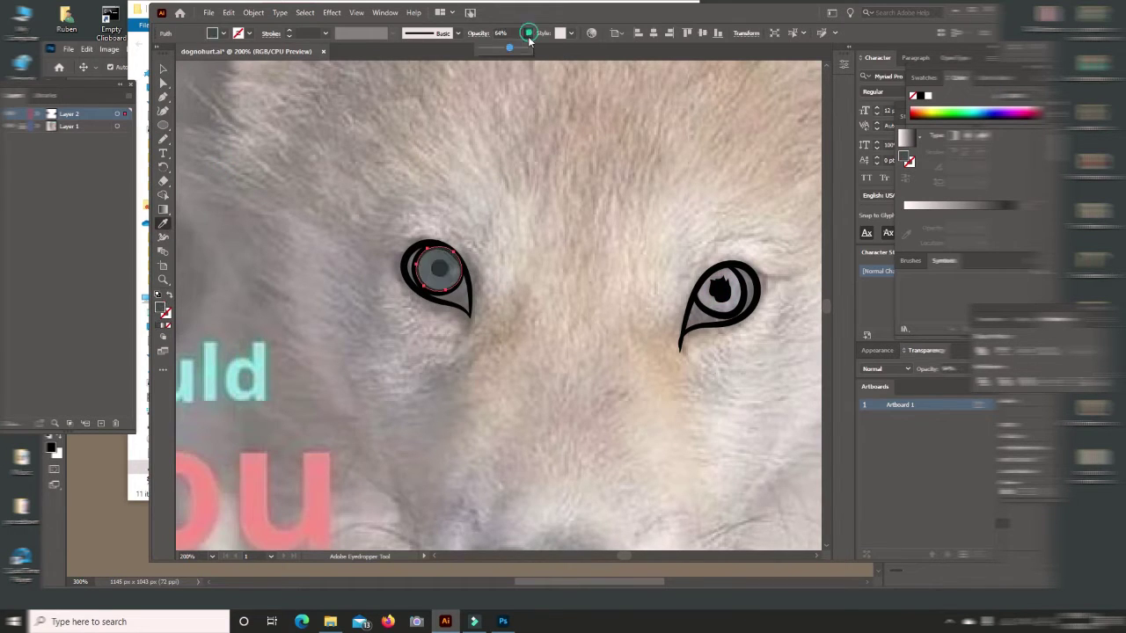
Step: Send both grey iris circles behind the black pupils with Arrange > Send to Back
key(v)
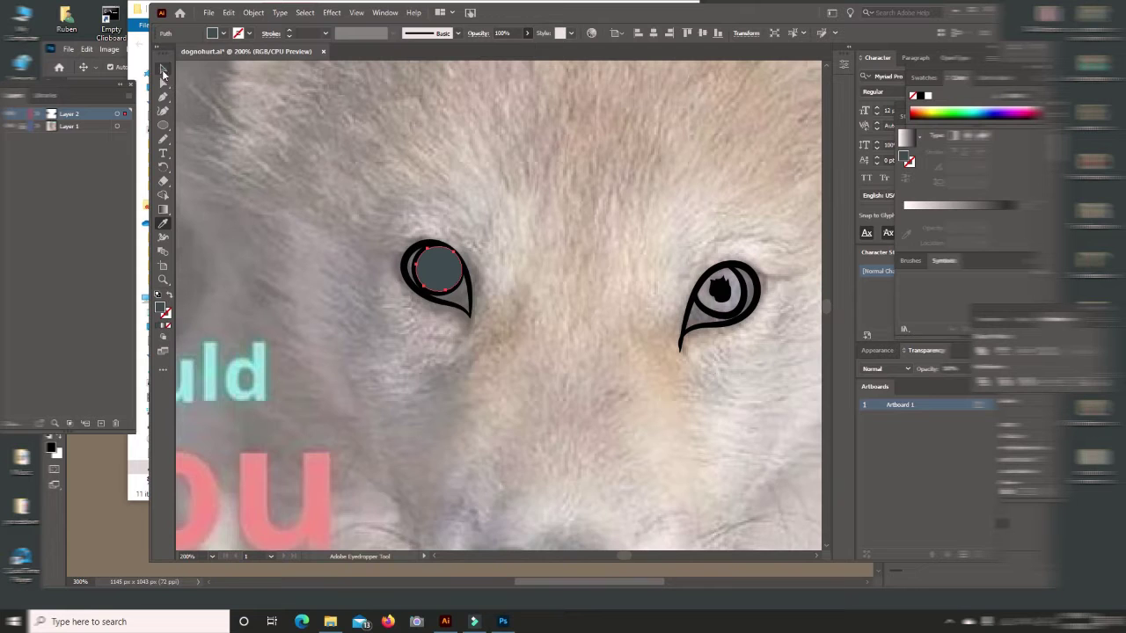
right_click(428, 266)
click(598, 519)
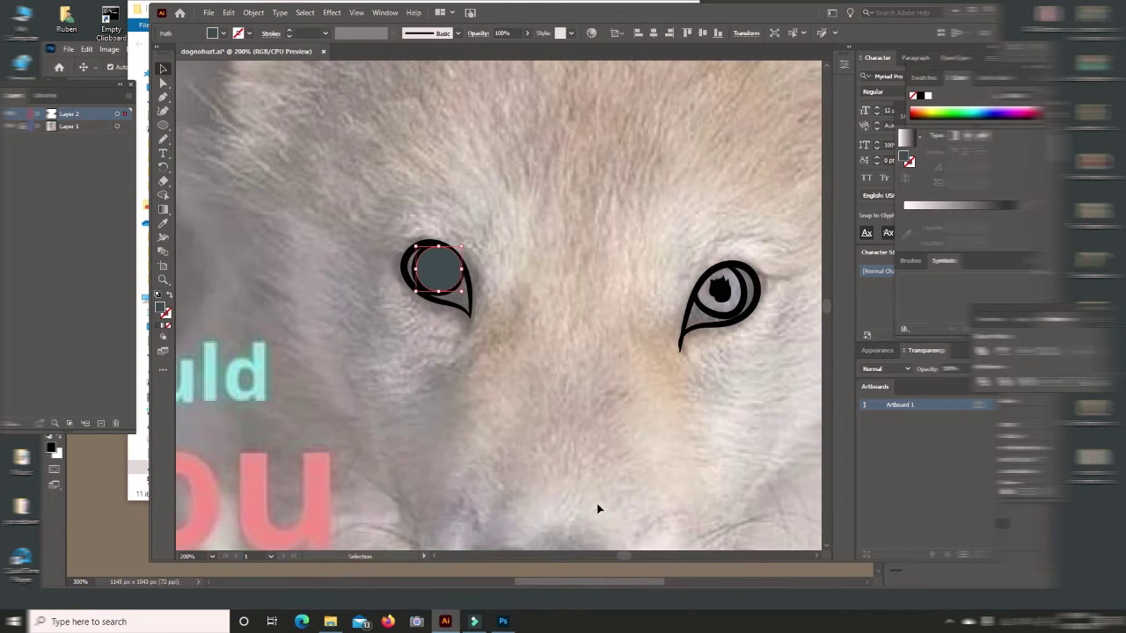
right_click(449, 268)
click(597, 519)
key(n)
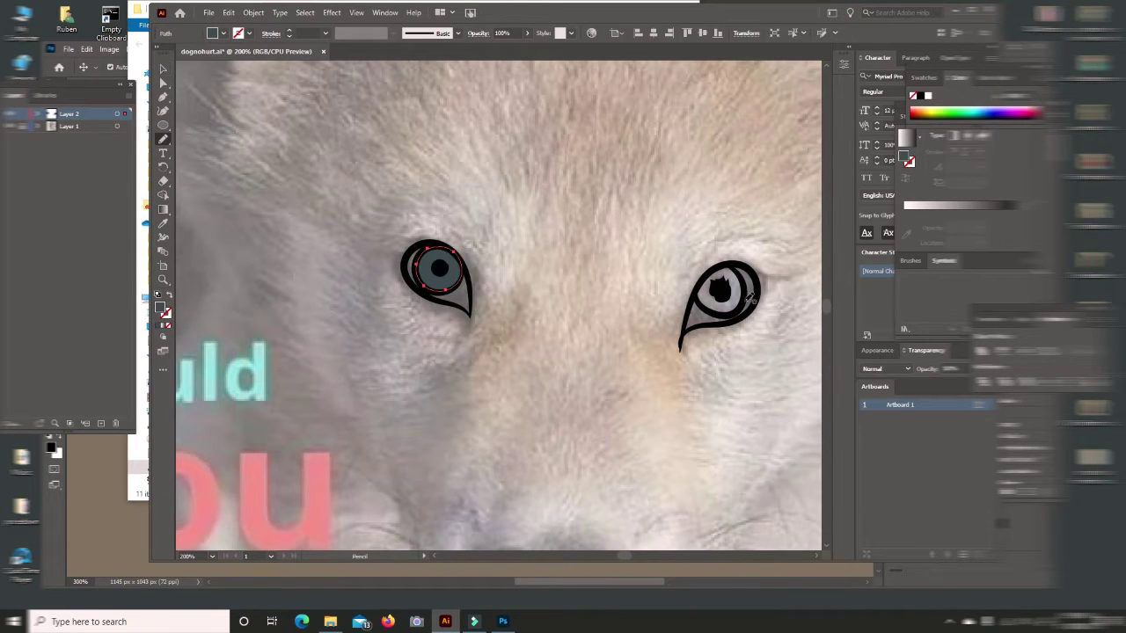
key(v)
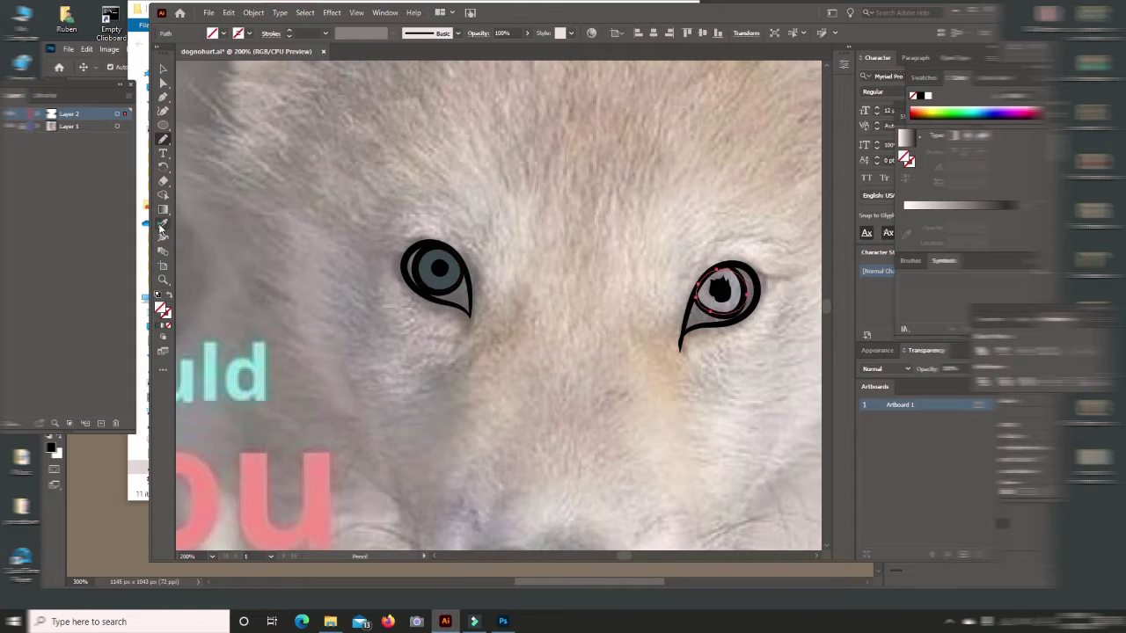
click(723, 294)
right_click(730, 299)
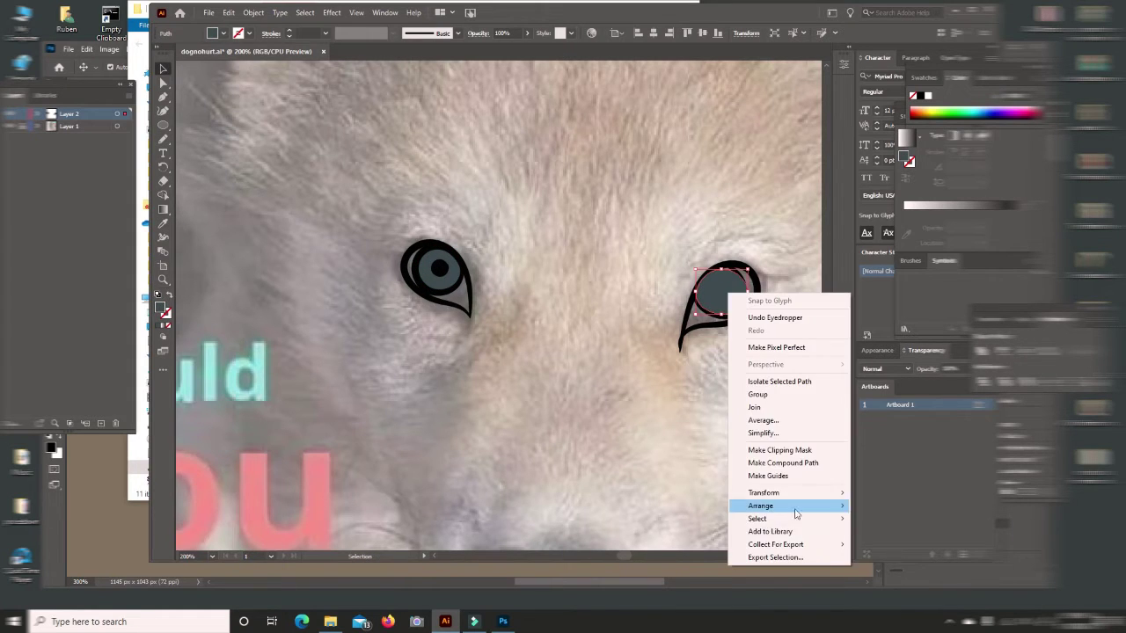
click(924, 549)
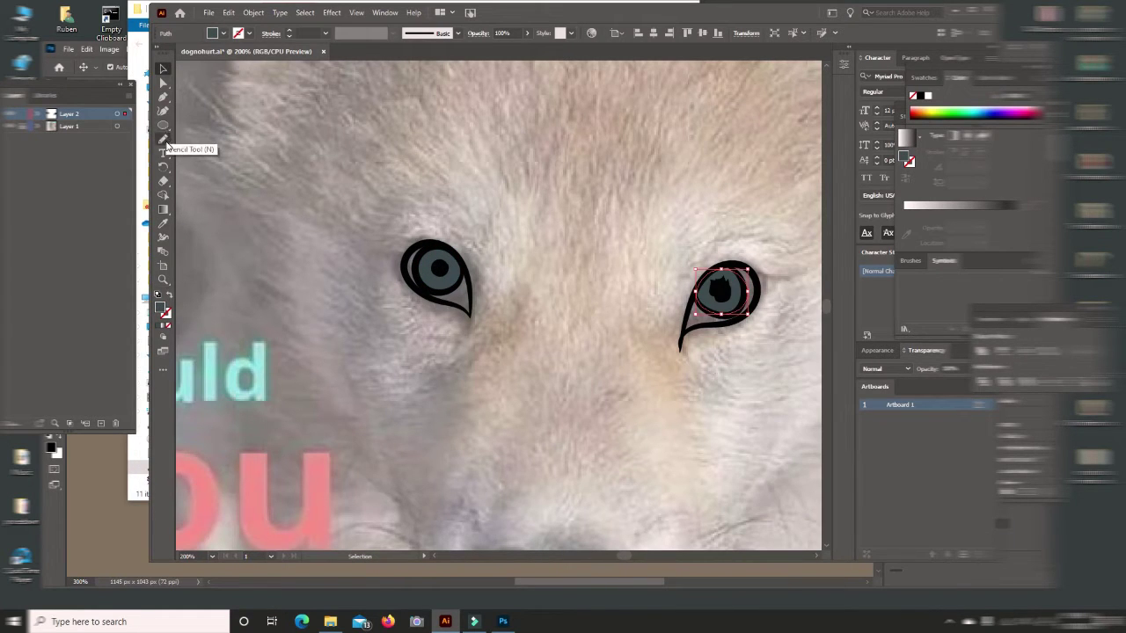
Step: Draw small white highlight dots in the right and left pupils
click(163, 139)
drag(440, 264, 445, 269)
click(228, 12)
click(246, 28)
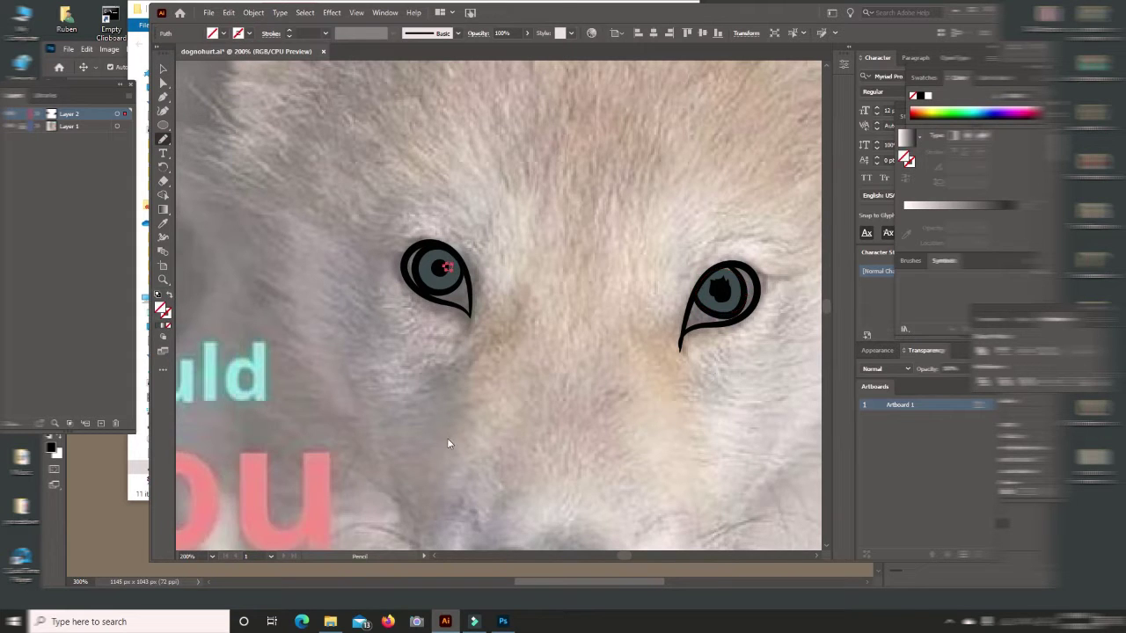
double_click(160, 307)
click(870, 447)
drag(723, 280, 721, 285)
click(162, 68)
click(162, 138)
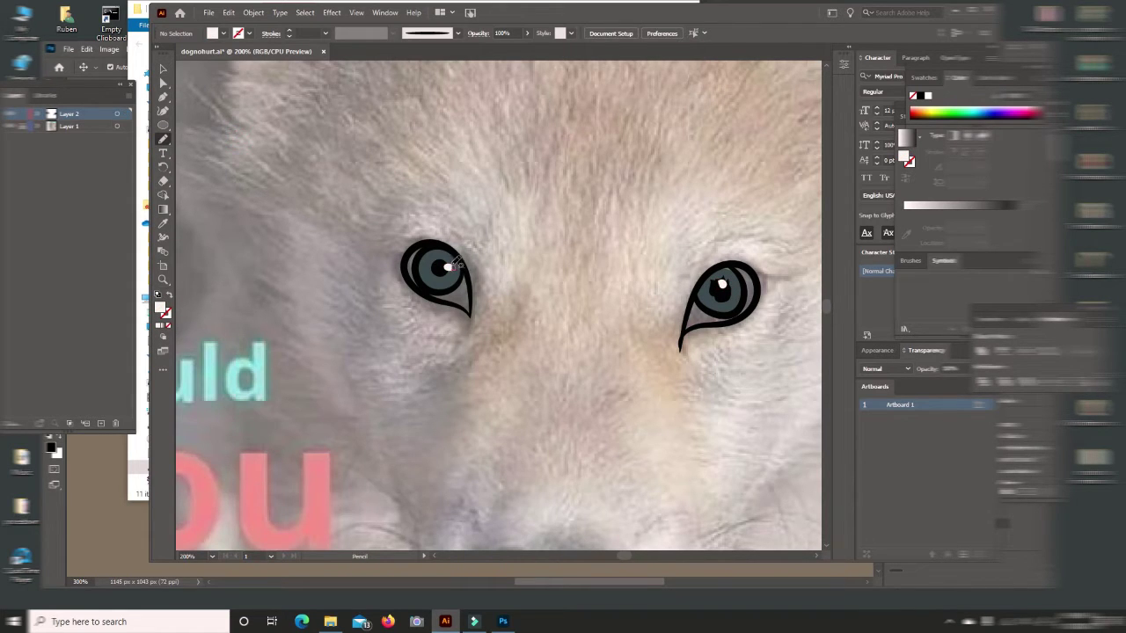
key(slash)
drag(445, 266, 452, 268)
Step: Add a new Layer 3 and Pencil-trace a black-filled outline around the left eye
key(v)
click(100, 423)
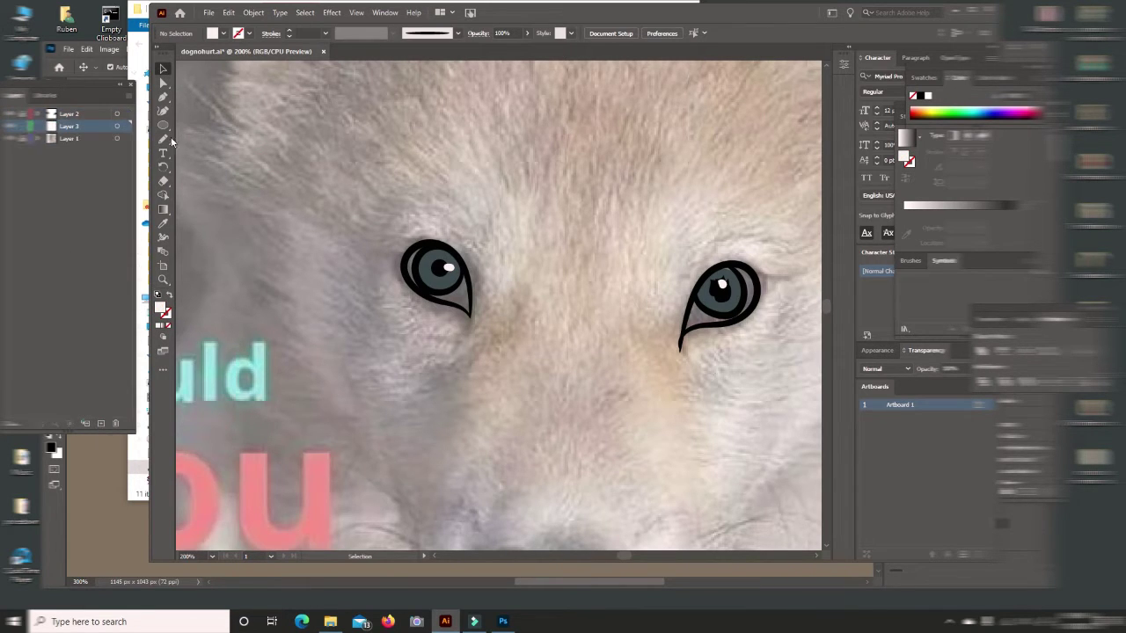
key(n)
mouse_move(473, 309)
mouse_down()
mouse_move(410, 274)
mouse_move(471, 311)
mouse_up()
click(163, 223)
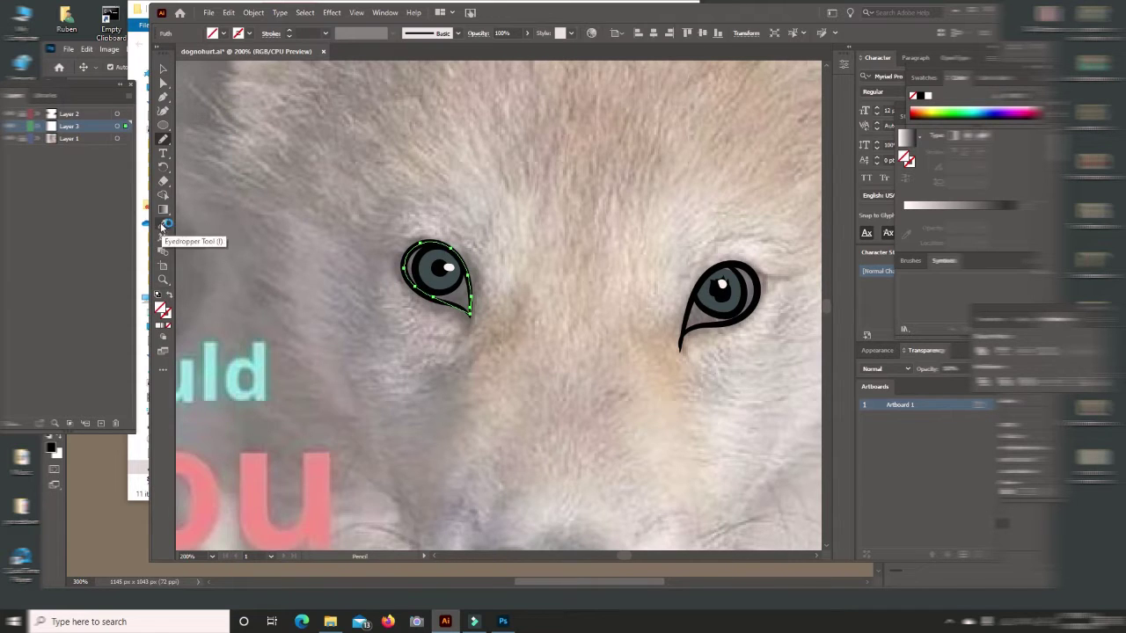
click(695, 303)
Step: Pencil-trace the right eye outline and fill it solid black
key(n)
drag(760, 297, 725, 264)
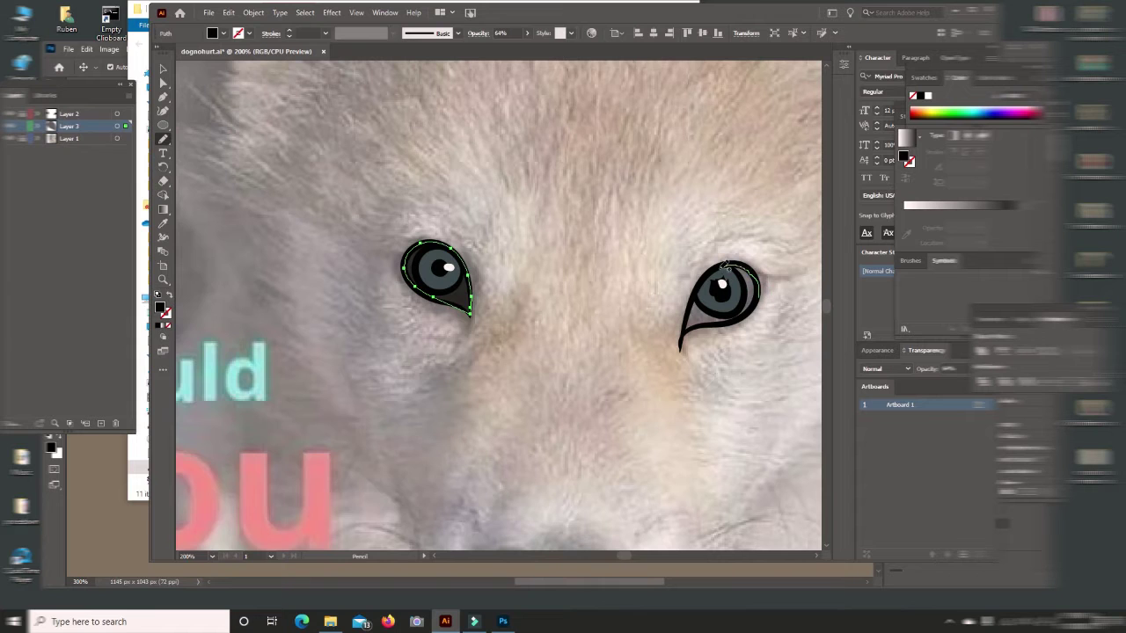
drag(763, 297, 760, 299)
key(i)
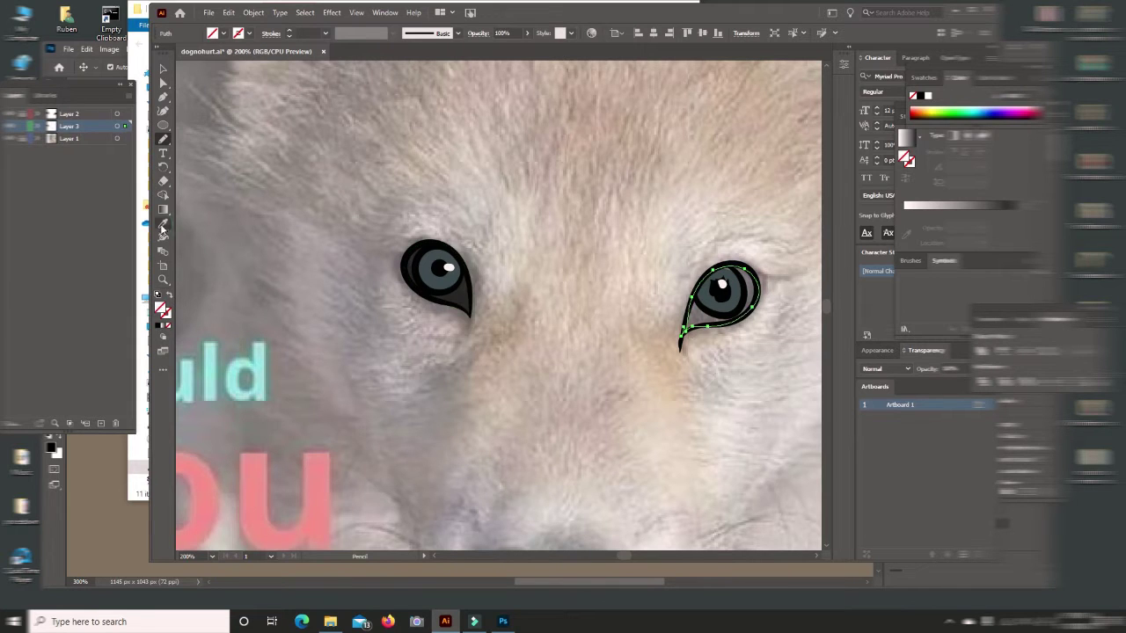
click(524, 48)
click(163, 68)
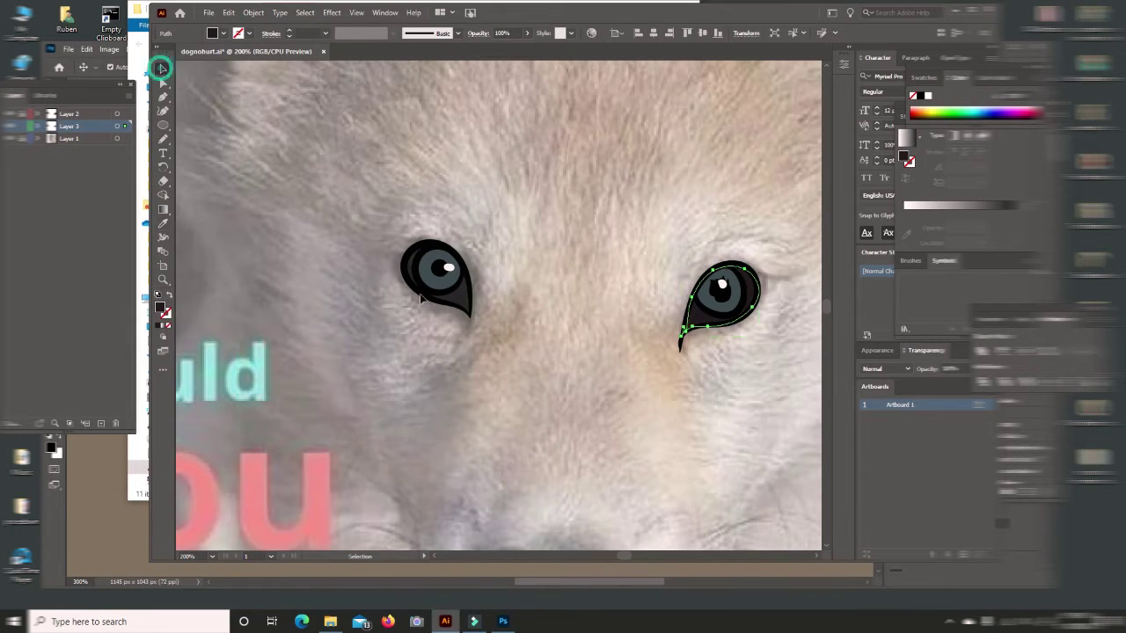
click(437, 281)
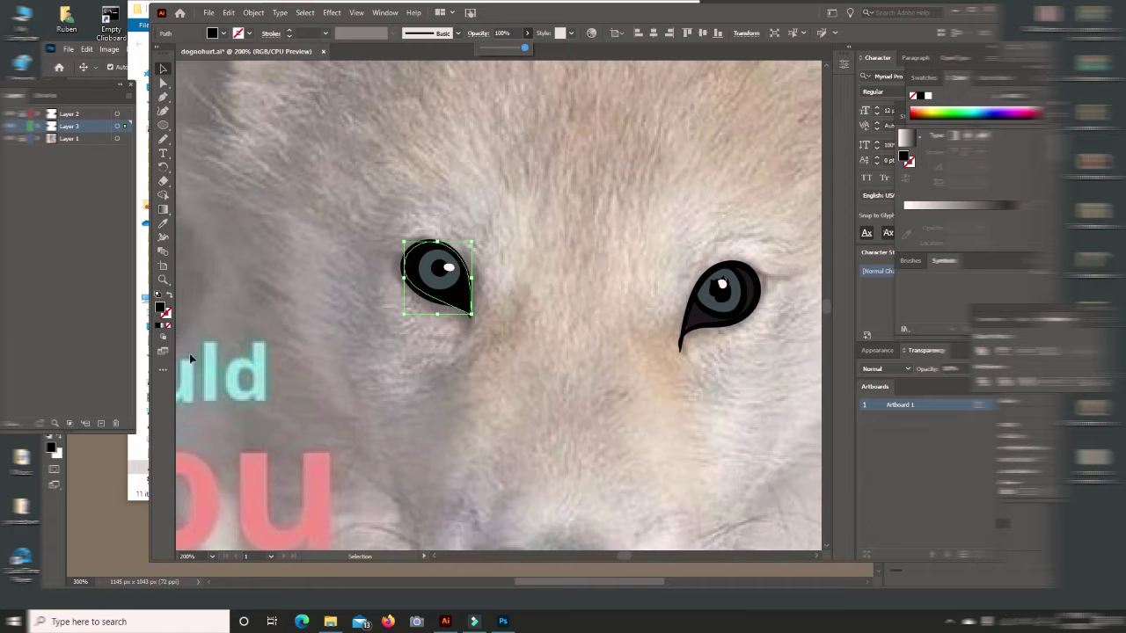
key(z)
alt+click(549, 366)
alt+click(568, 317)
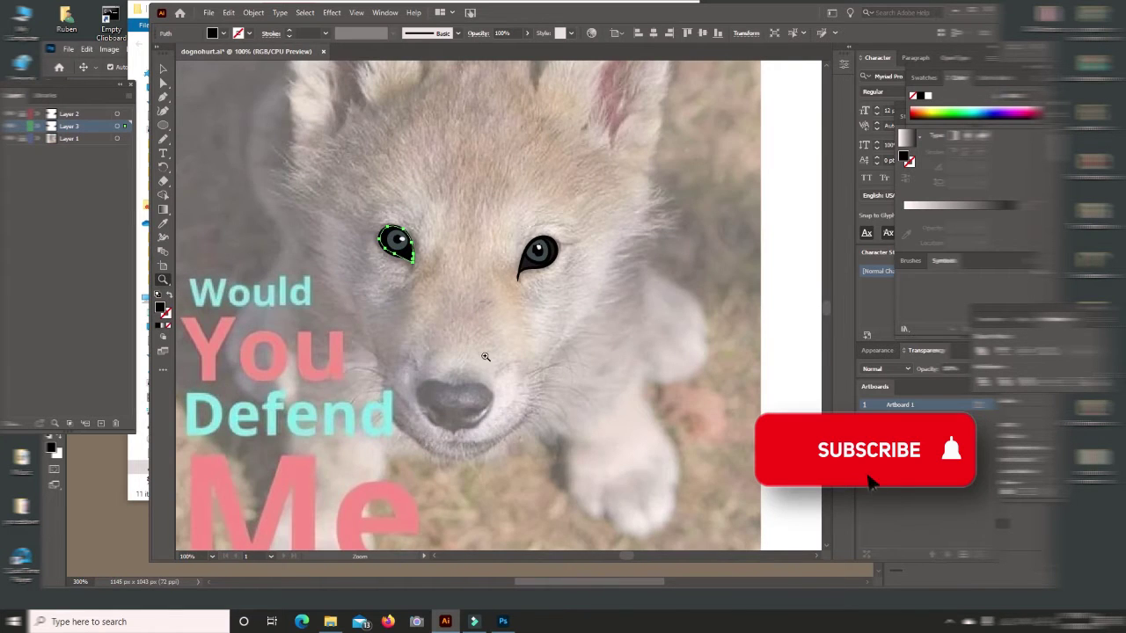
Step: Pencil-trace the nose outline and the left nostril shape
click(484, 356)
click(493, 290)
key(n)
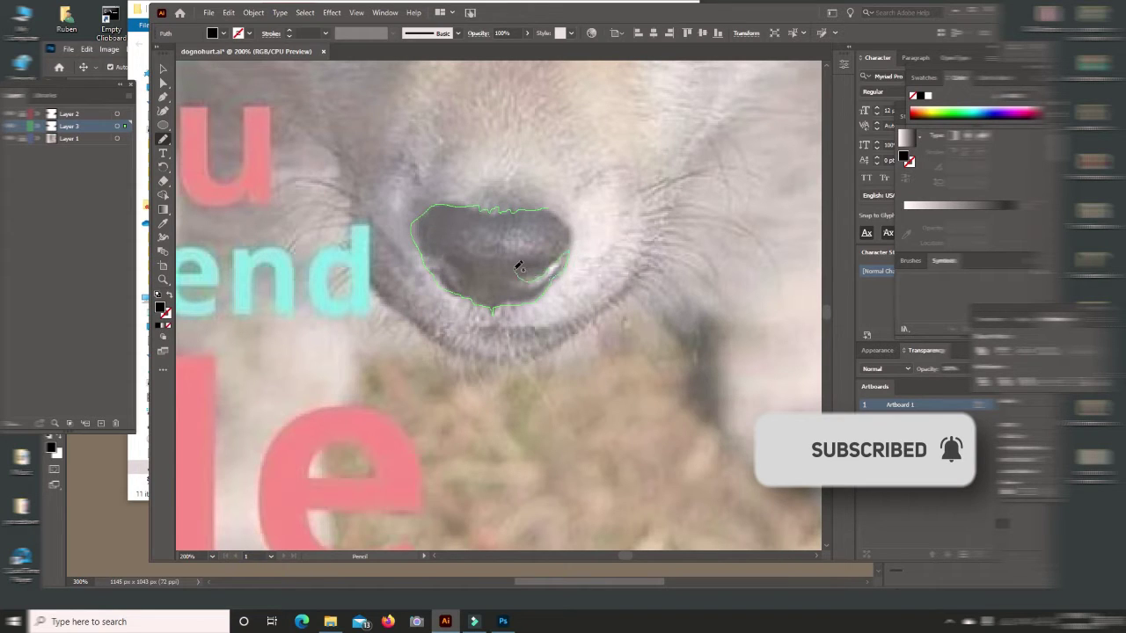
drag(563, 218, 565, 222)
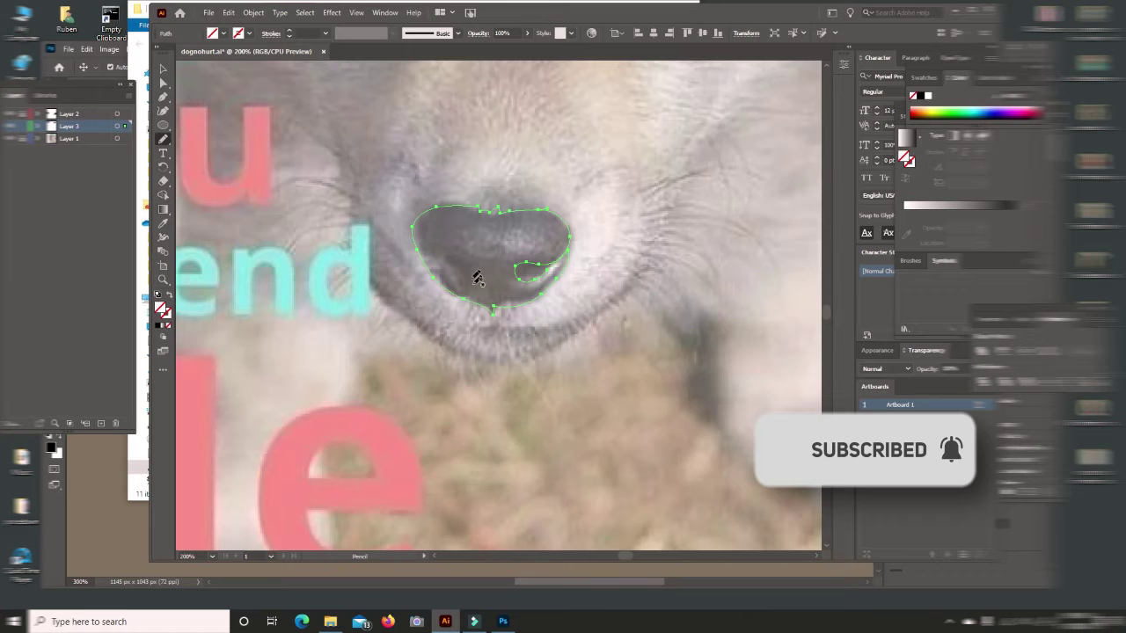
drag(475, 274, 432, 246)
drag(461, 282, 468, 284)
key(i)
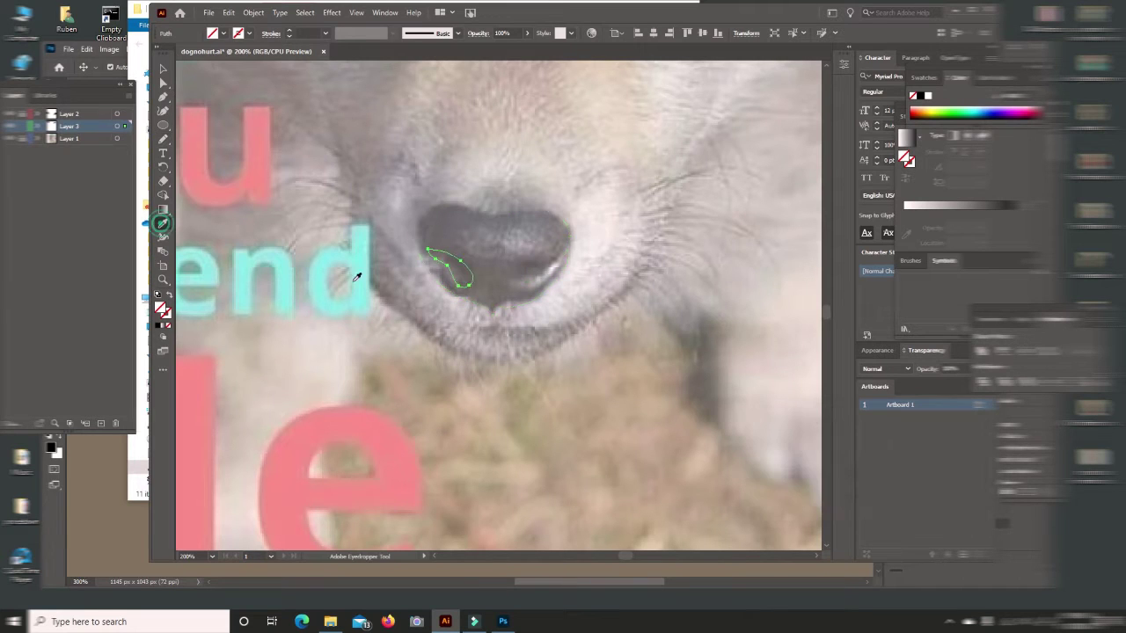
click(504, 339)
Step: Draw the right nostril and give both nostrils a near-black fill
key(n)
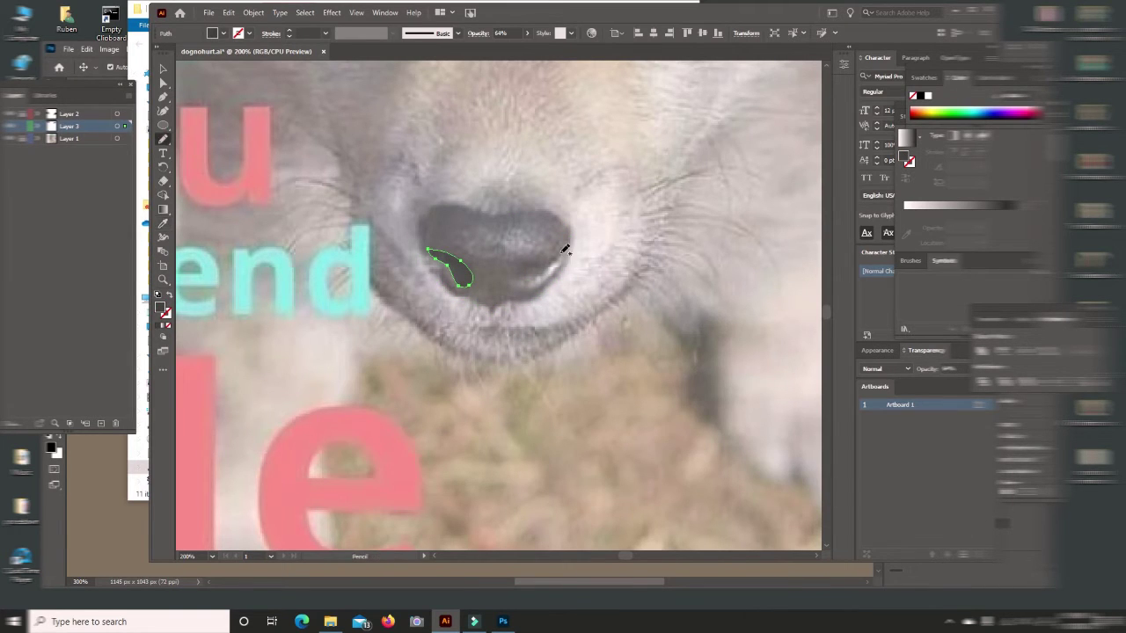
drag(562, 252, 562, 255)
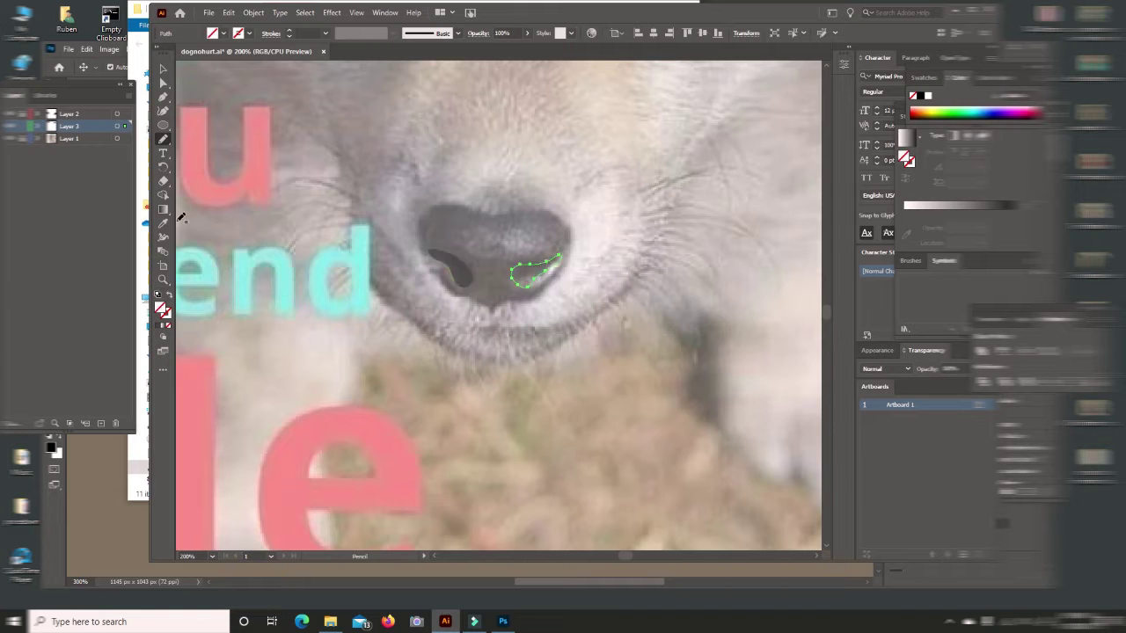
key(v)
click(443, 288)
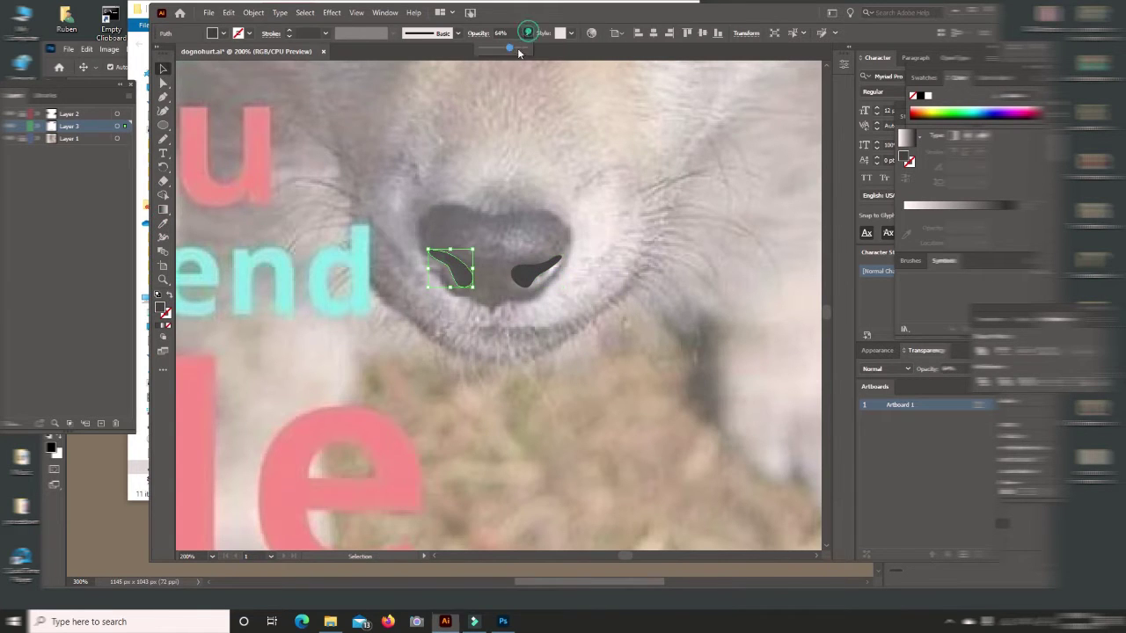
double_click(160, 308)
click(611, 561)
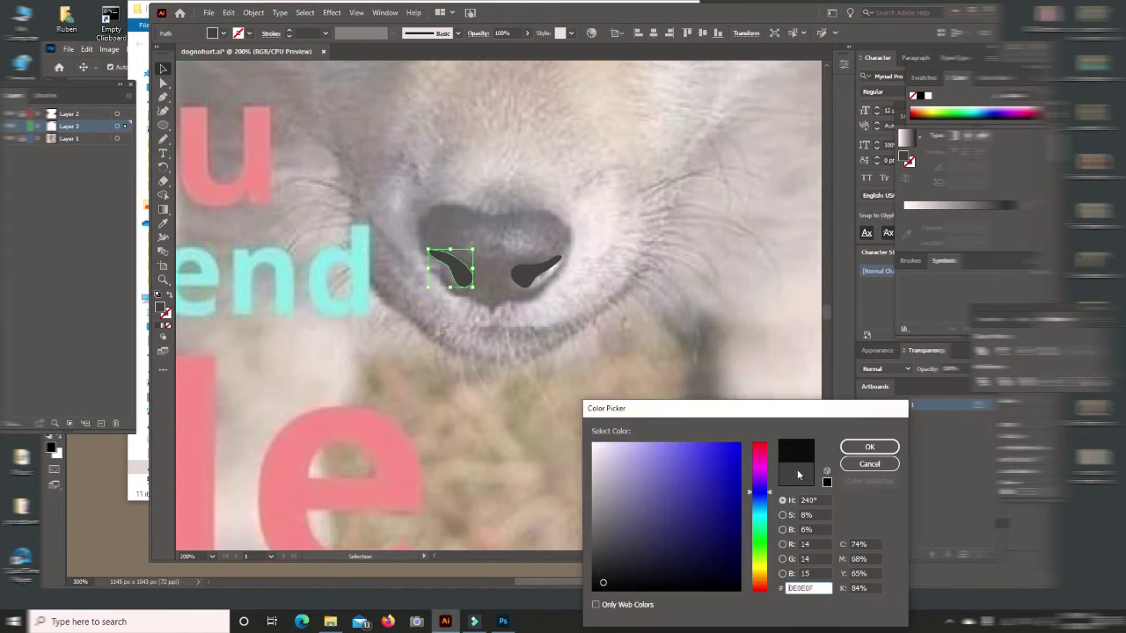
click(869, 447)
click(528, 275)
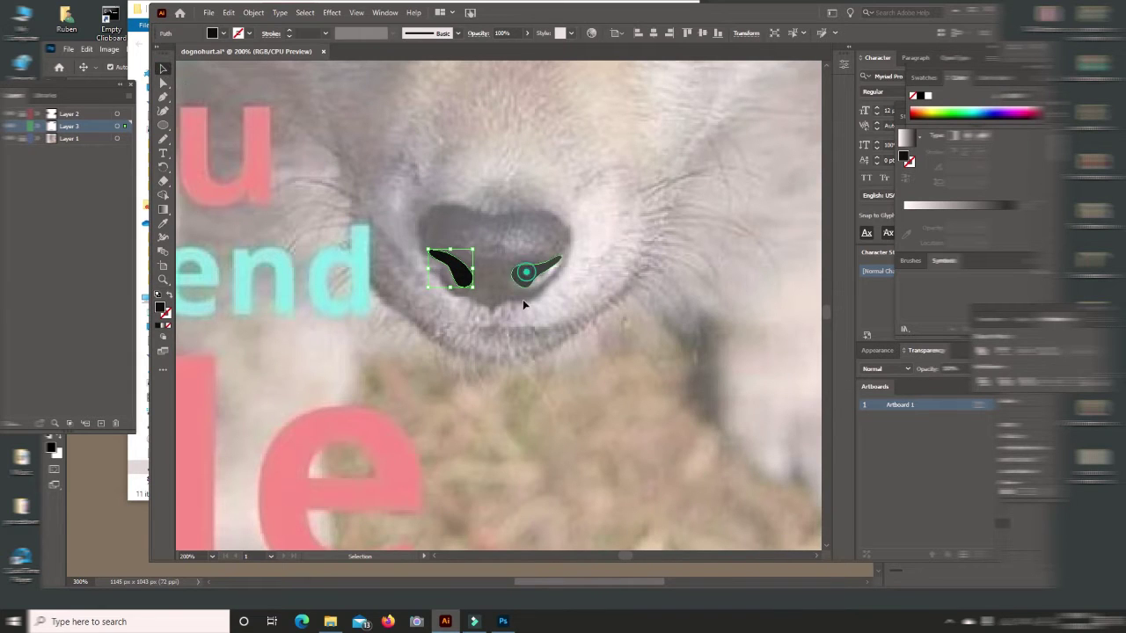
key(i)
click(450, 268)
Step: Fill the large nose outline with a sampled dark colour and lower its opacity
key(v)
click(518, 207)
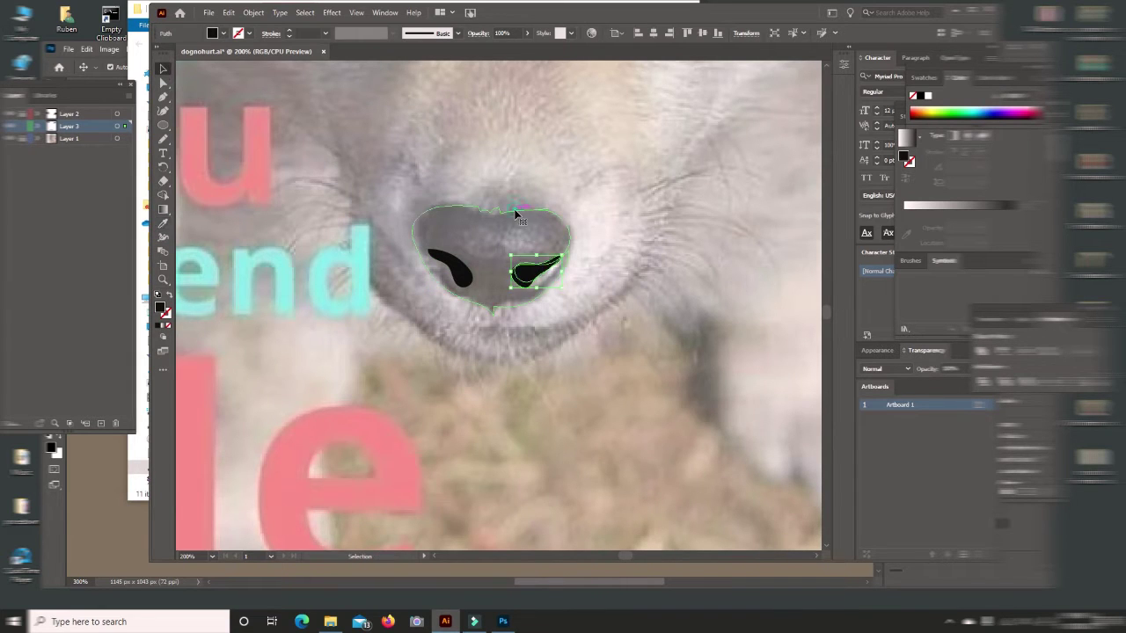
click(162, 227)
click(516, 264)
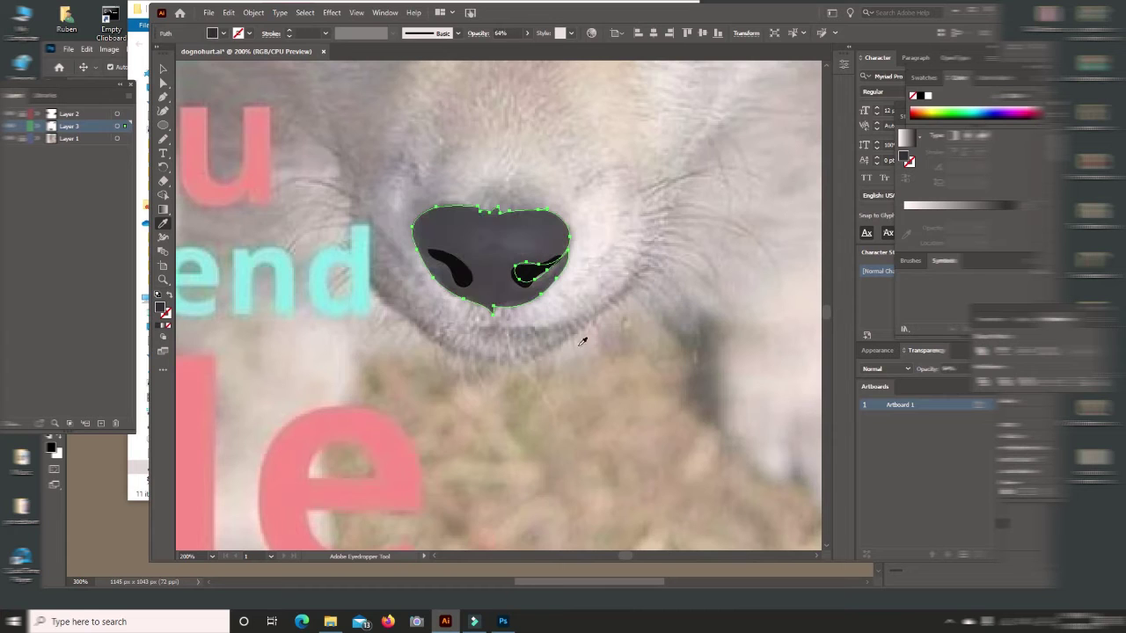
key(v)
click(306, 97)
click(528, 33)
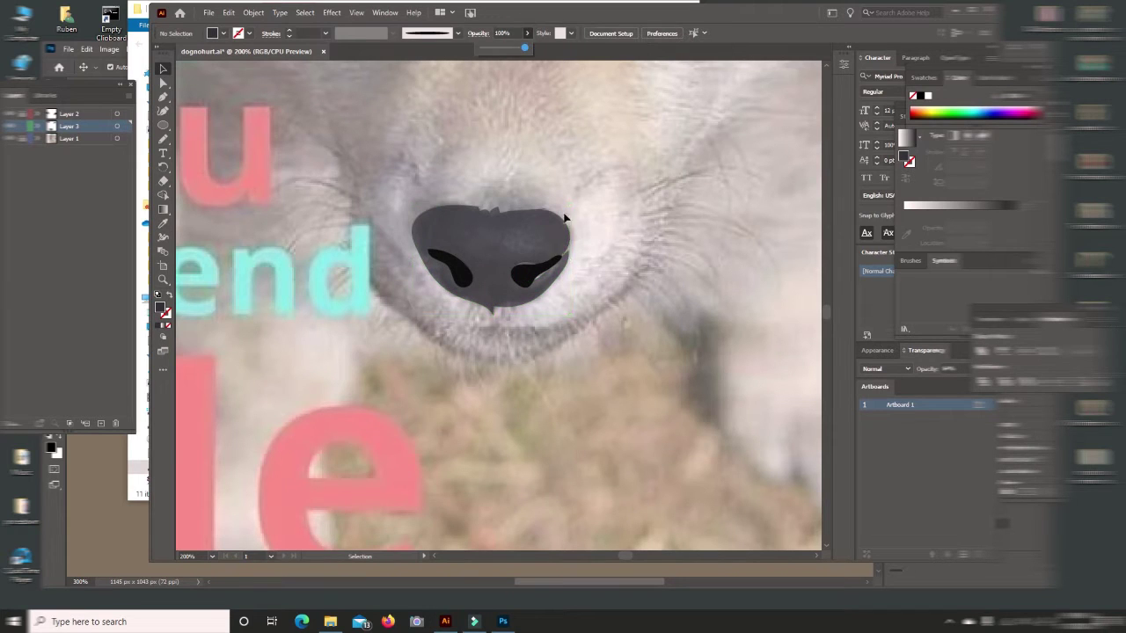
click(528, 264)
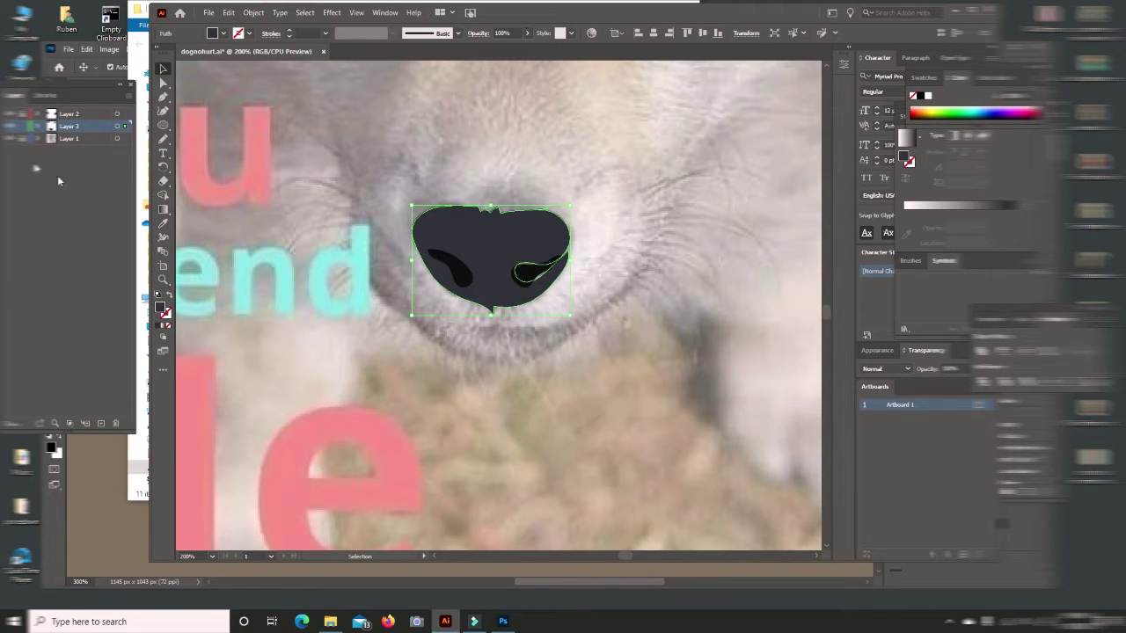
click(526, 33)
Step: Set the nose to 51% opacity and add a lighter grey highlight shape on top
drag(528, 50, 506, 50)
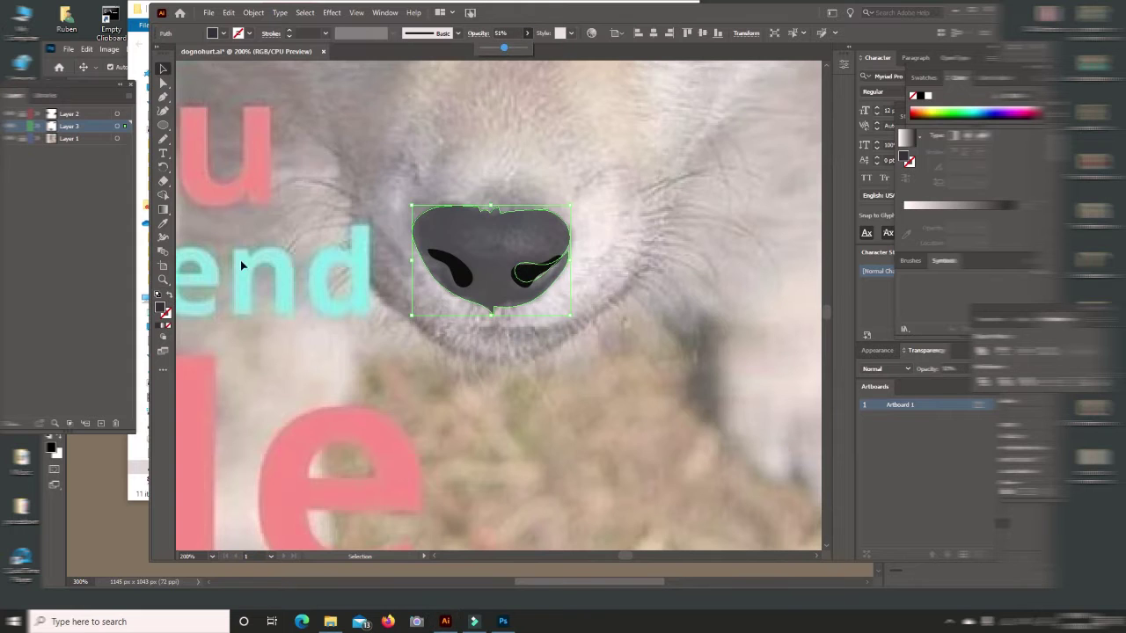
click(162, 138)
mouse_move(472, 246)
mouse_down()
mouse_move(468, 224)
mouse_move(560, 245)
mouse_up()
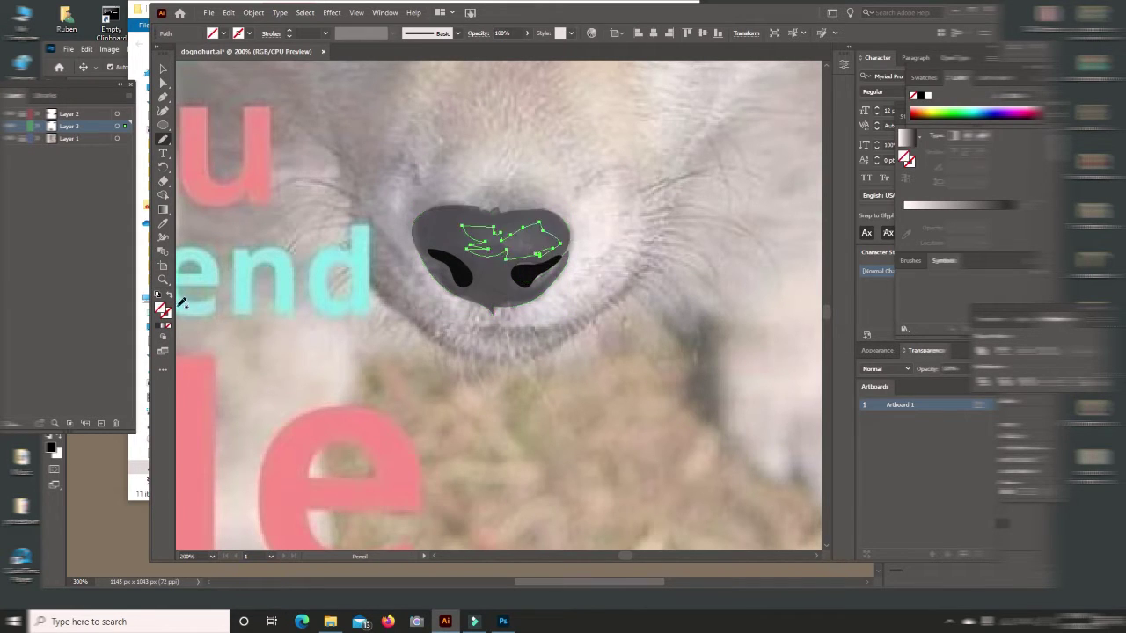
click(162, 222)
click(487, 258)
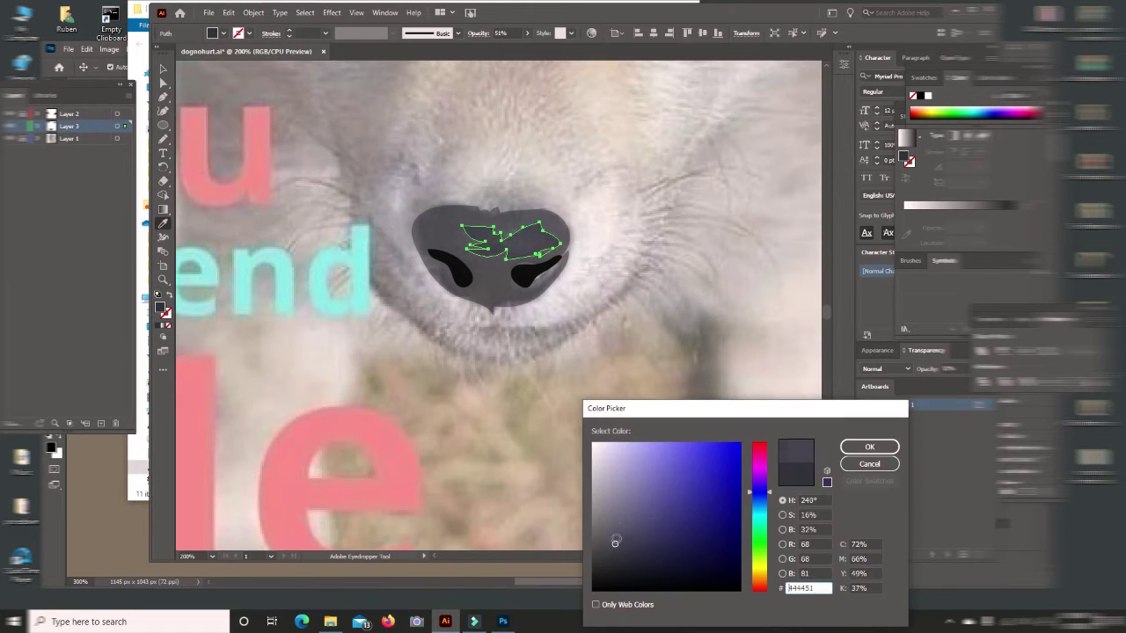
drag(614, 537, 602, 517)
click(872, 445)
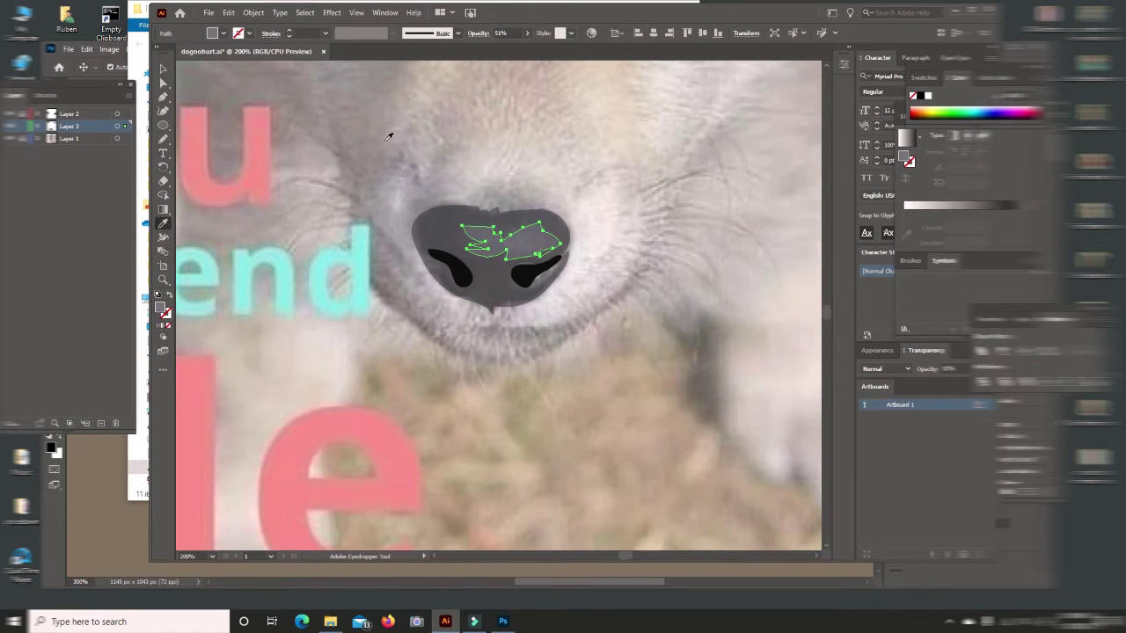
key(v)
Step: Reshape the right nostril with a Pencil stroke along its edge
key(ctrl+shift+a)
key(n)
drag(561, 255, 522, 290)
key(v)
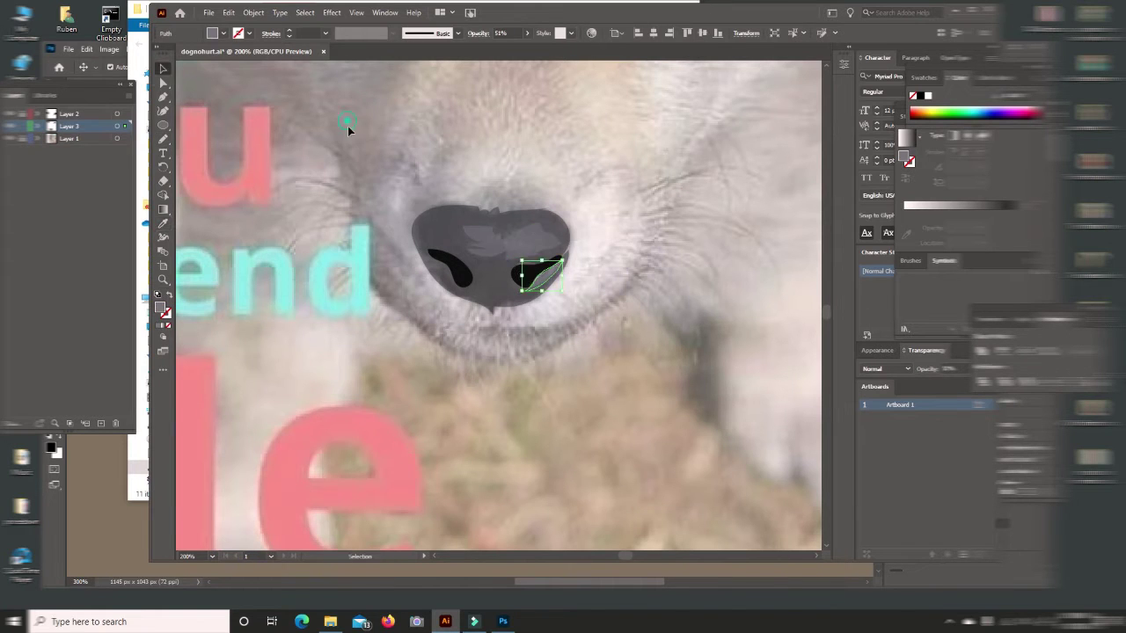
key(ctrl+shift+a)
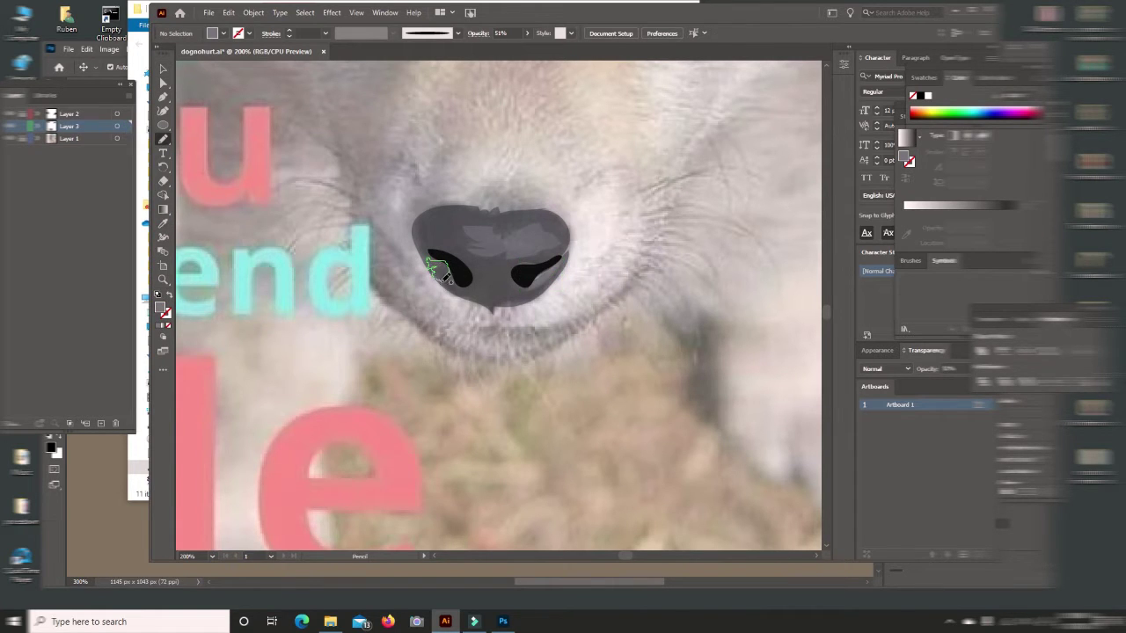
Step: Make the whole nose group fully opaque at 100%
key(v)
click(518, 226)
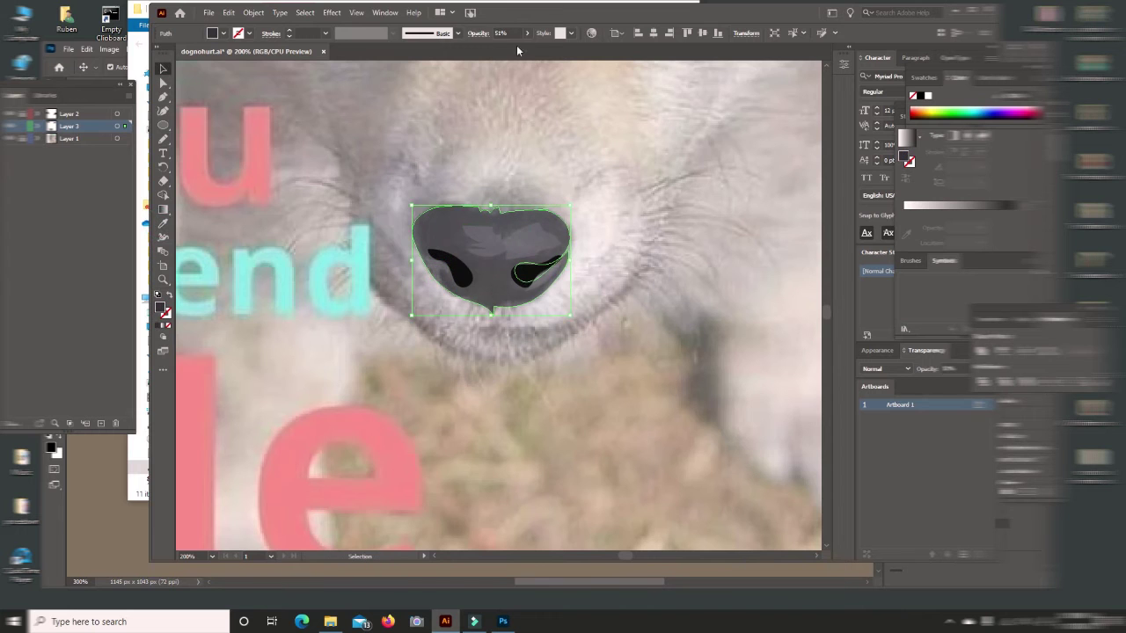
key(ctrl+shift+a)
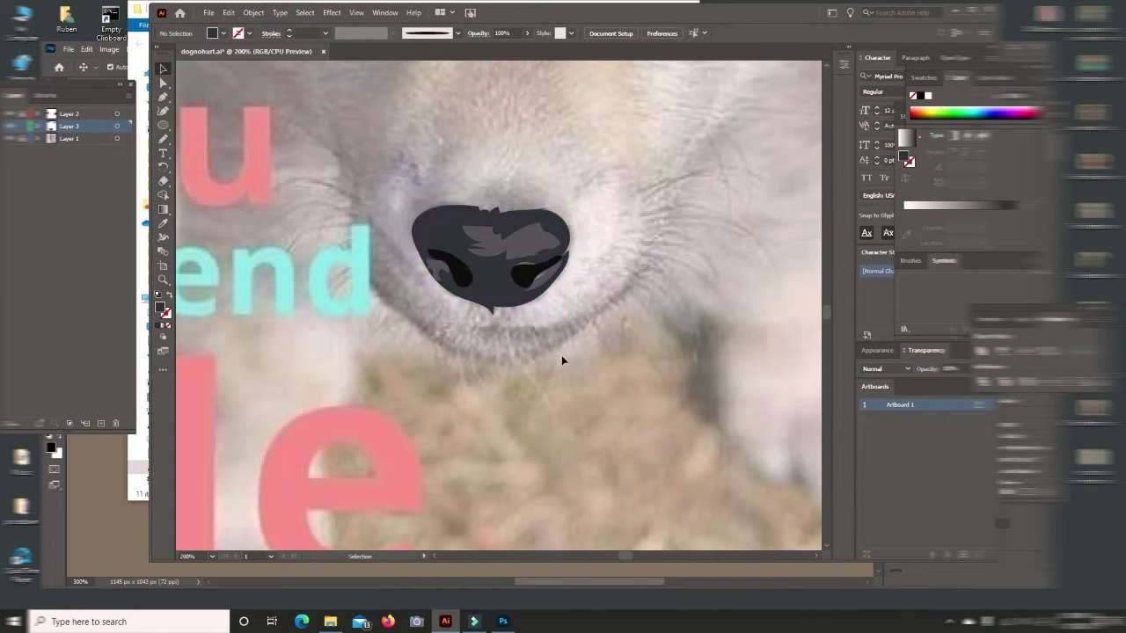
key(z)
alt+click(499, 306)
Step: Pencil a shape between the nostrils and fill it with the nose's grey
click(499, 305)
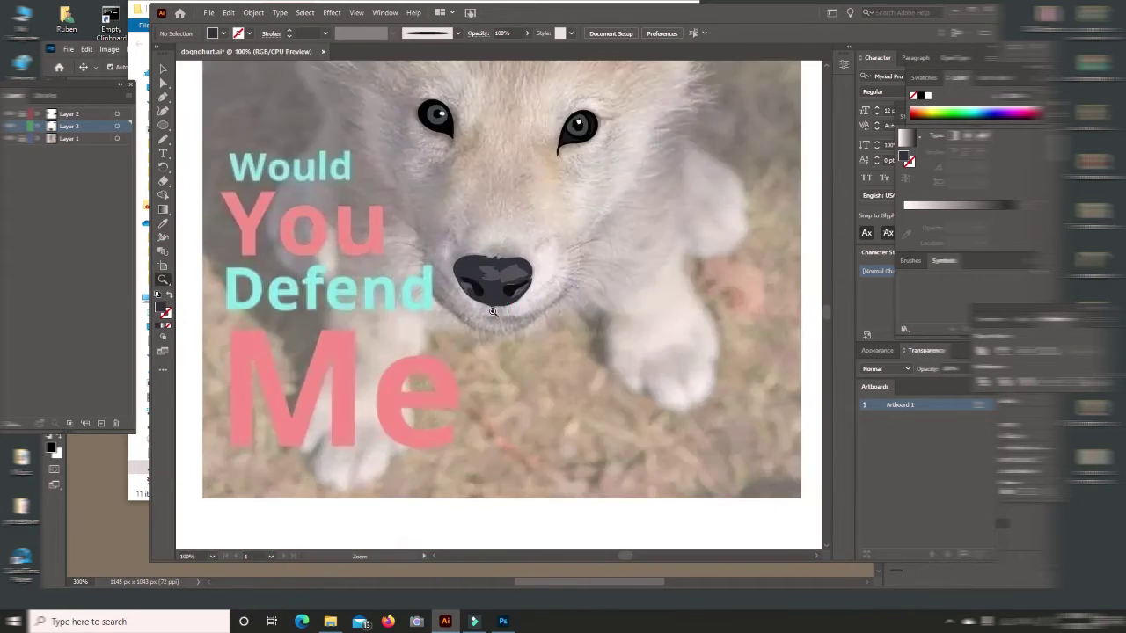
click(499, 305)
key(n)
mouse_move(550, 237)
mouse_down()
mouse_move(517, 249)
mouse_move(538, 260)
mouse_move(494, 283)
mouse_up()
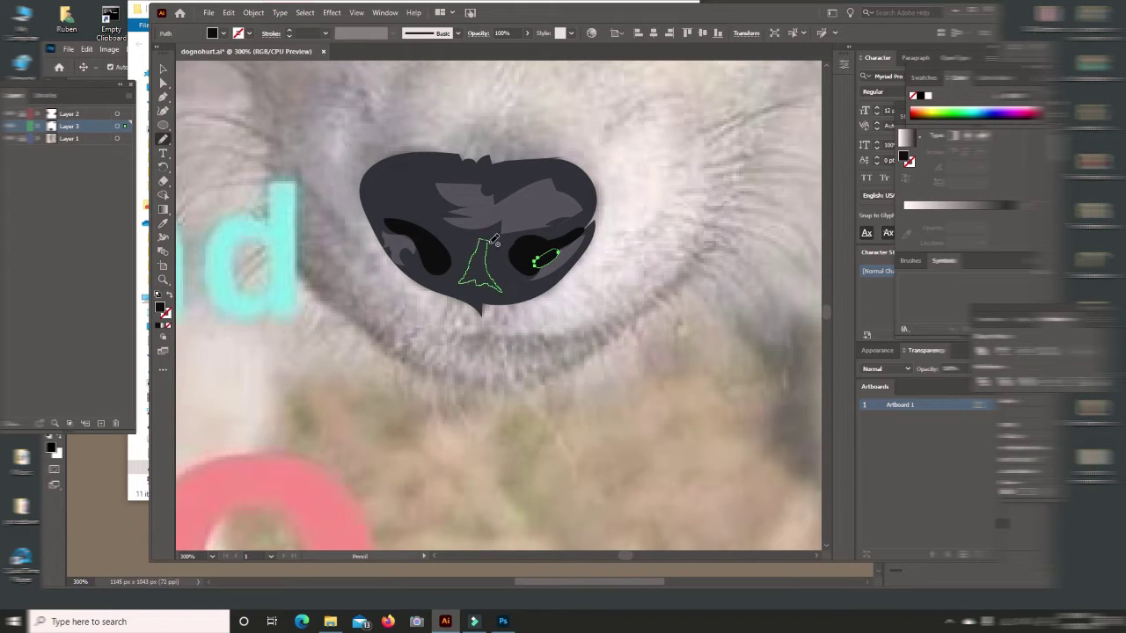
drag(494, 239, 494, 239)
key(i)
click(519, 198)
key(v)
Step: Zoom out to check the whole poster, then zoom back in on the nose
click(359, 291)
key(z)
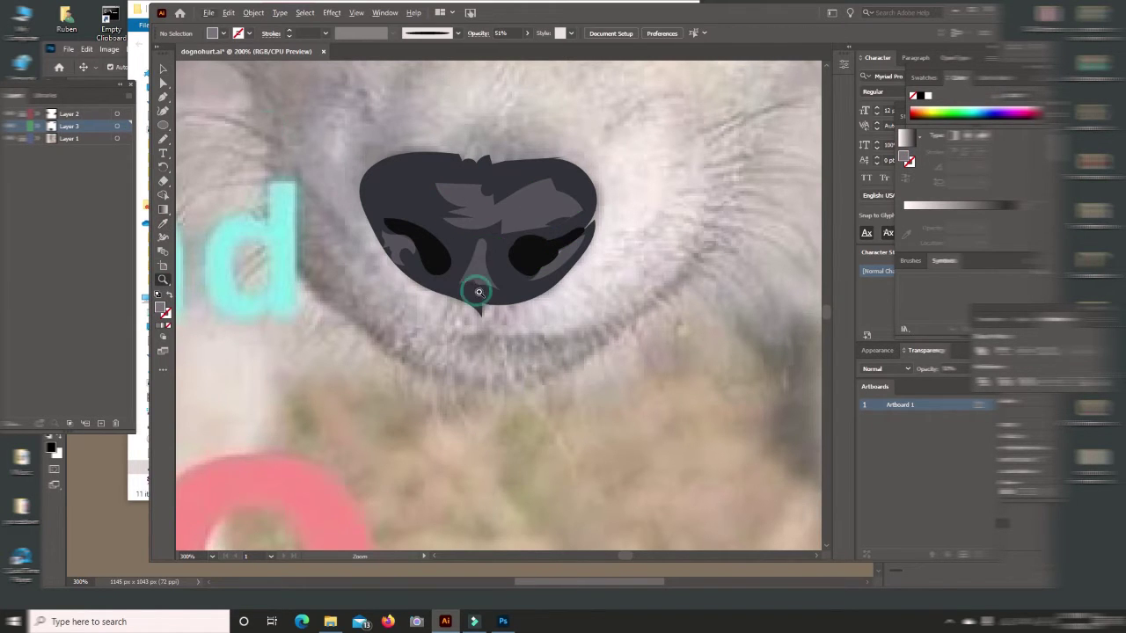
alt+click(478, 292)
alt+click(482, 295)
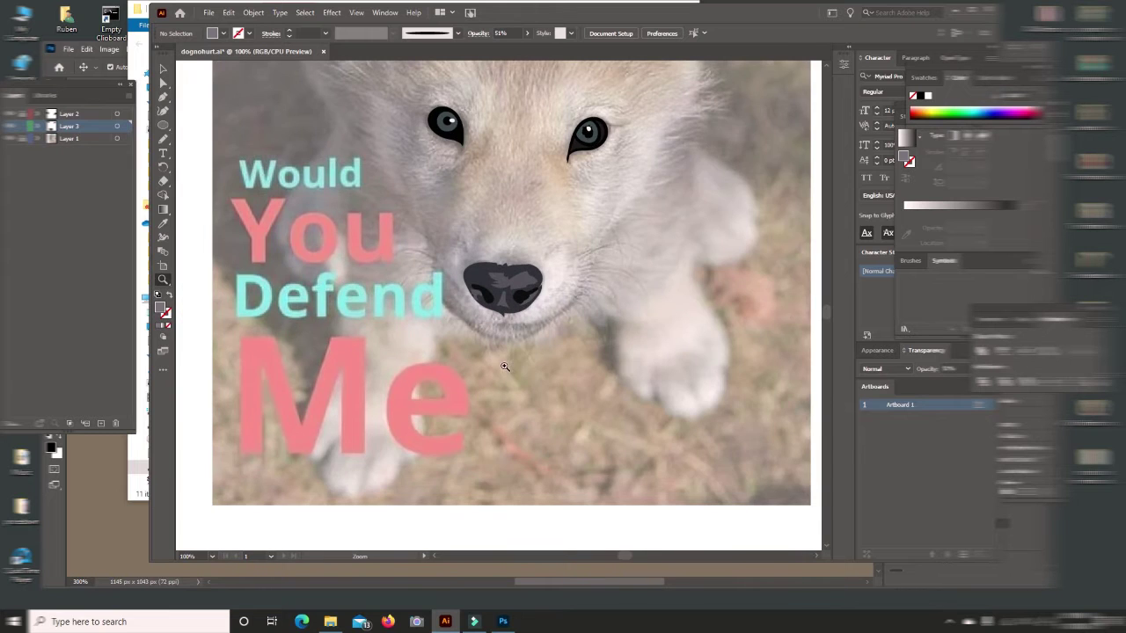
alt+click(507, 308)
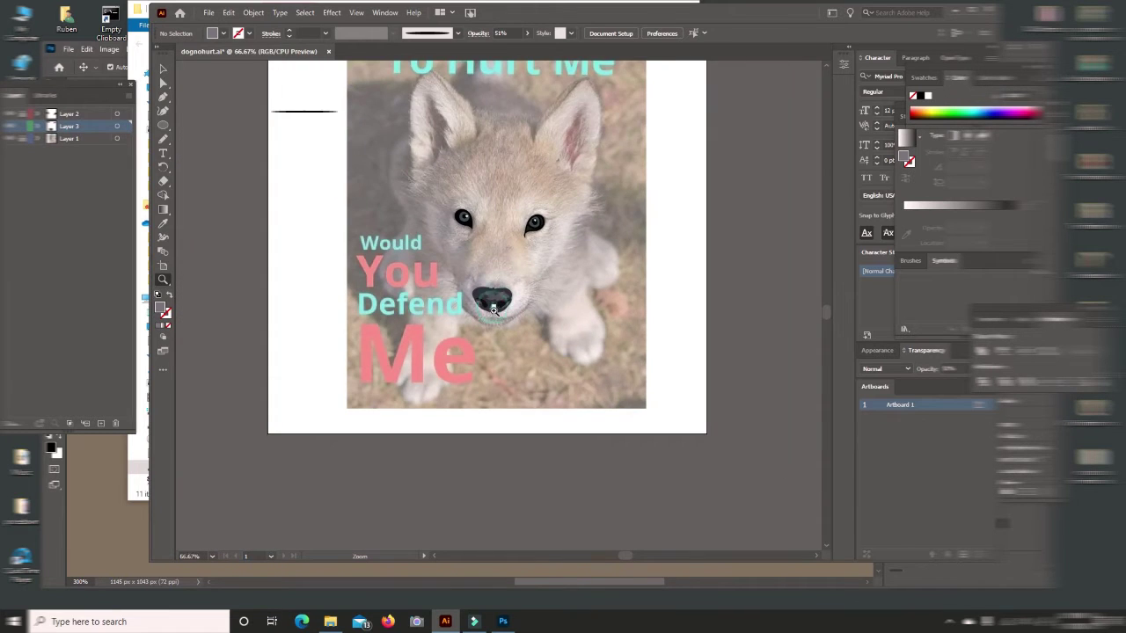
click(503, 308)
key(n)
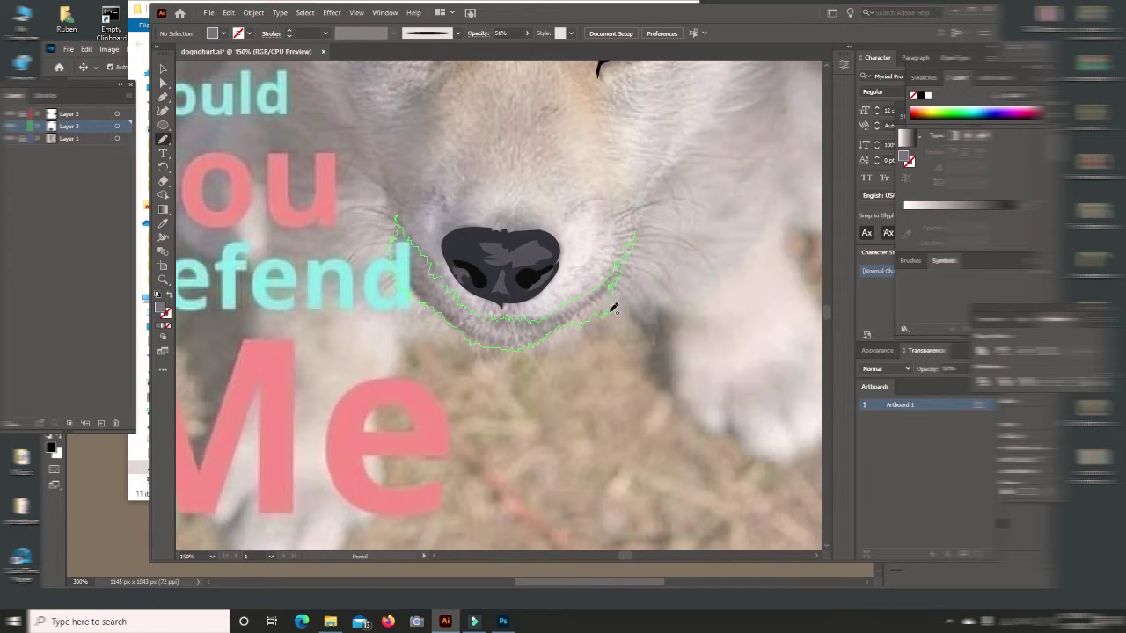
Step: Fill the muzzle outline below the nose with the sampled grey
click(162, 224)
click(514, 331)
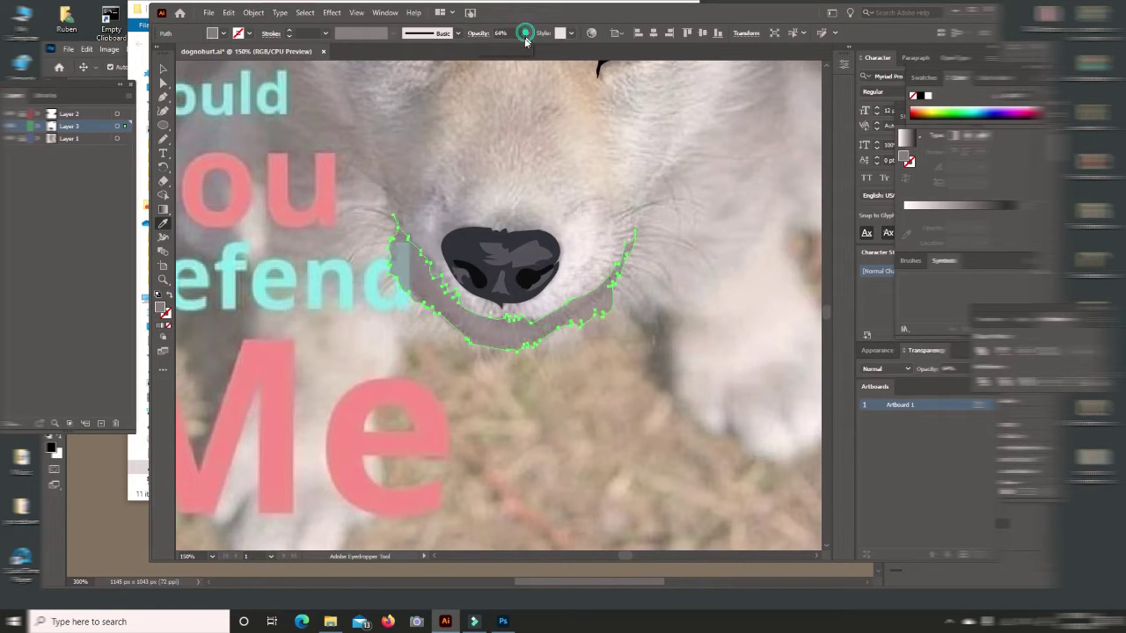
key(ctrl+shift+a)
click(162, 138)
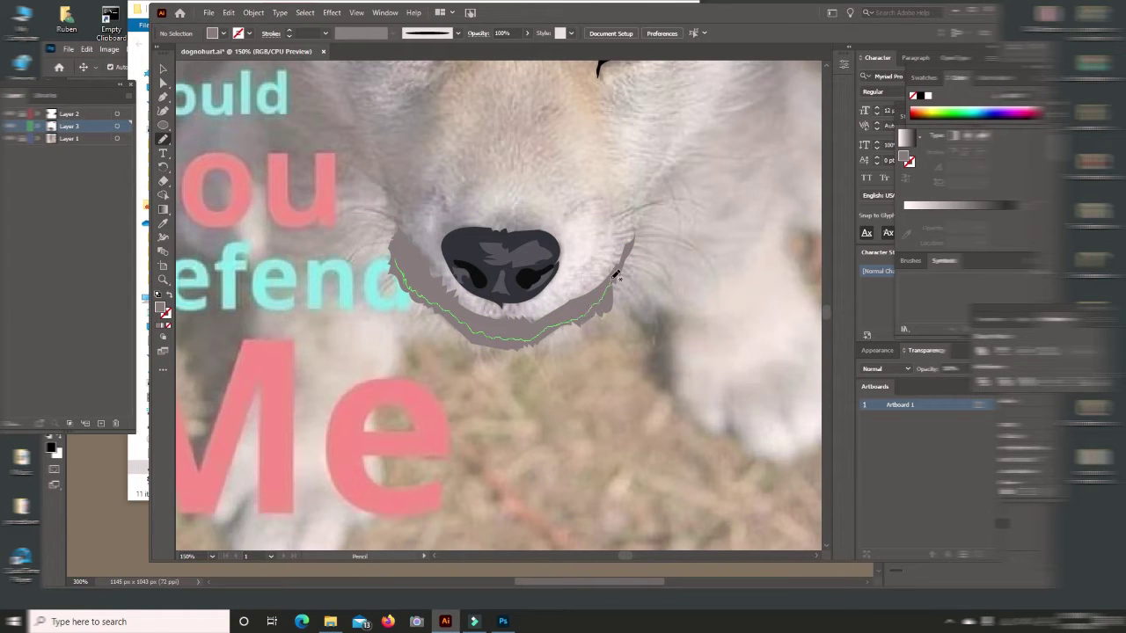
Step: Pencil a dark mouth line along the muzzle's lower edge at 60% opacity
drag(518, 324, 449, 299)
drag(397, 254, 393, 243)
key(i)
click(466, 260)
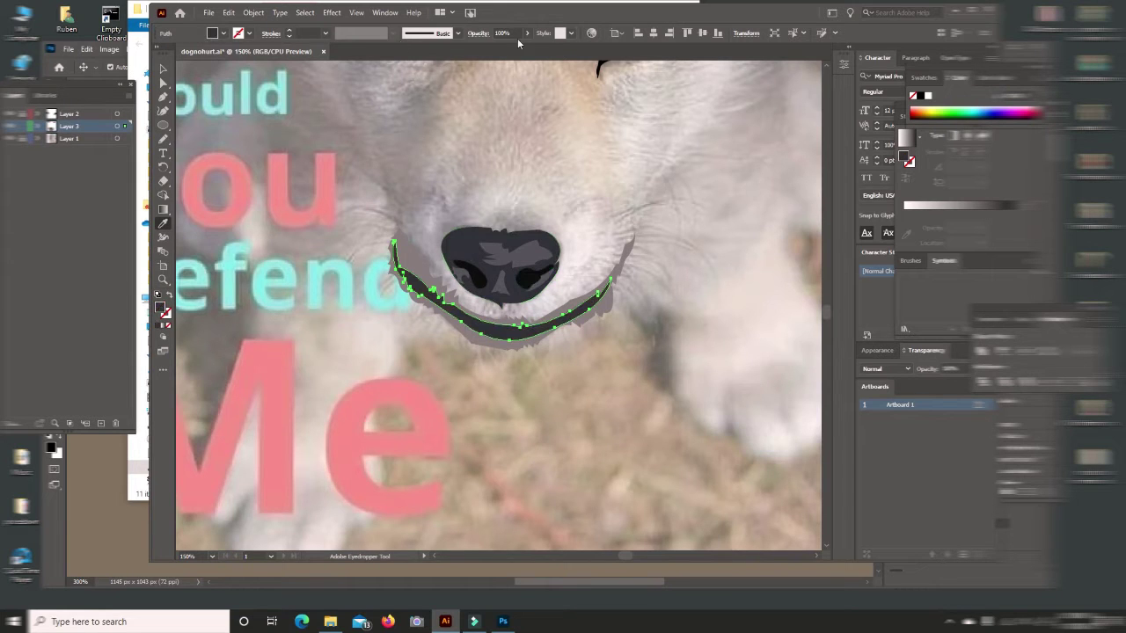
drag(525, 48, 508, 48)
key(v)
click(555, 396)
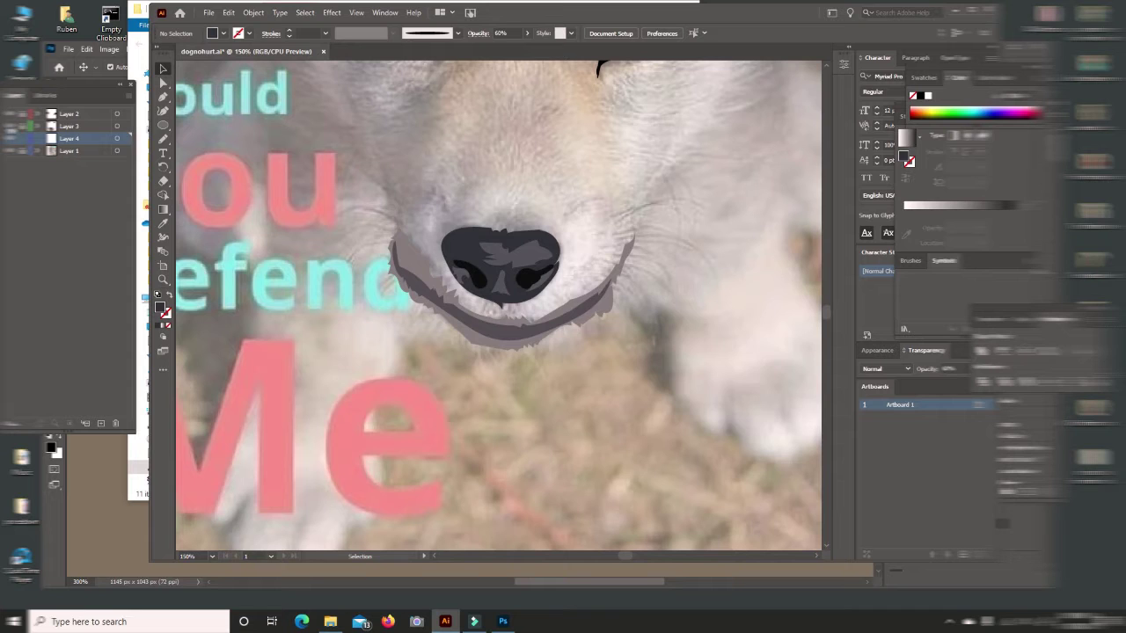
Step: Move Layer 4 above Layer 3 and sketch a fur strand beside the nose's left edge
click(10, 126)
click(11, 128)
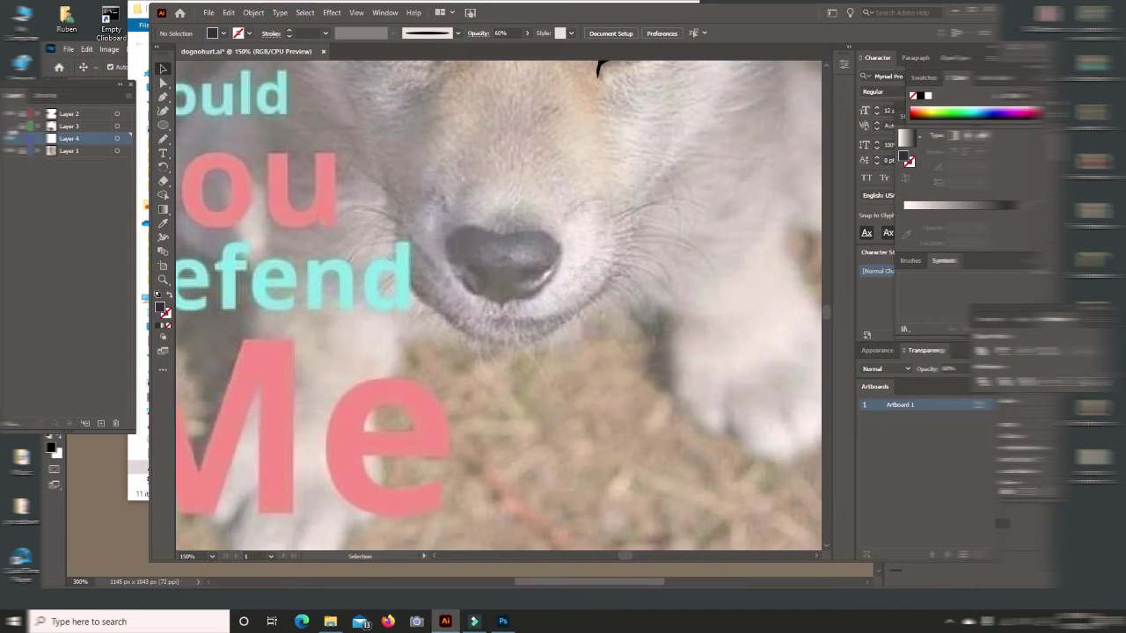
drag(68, 138, 69, 121)
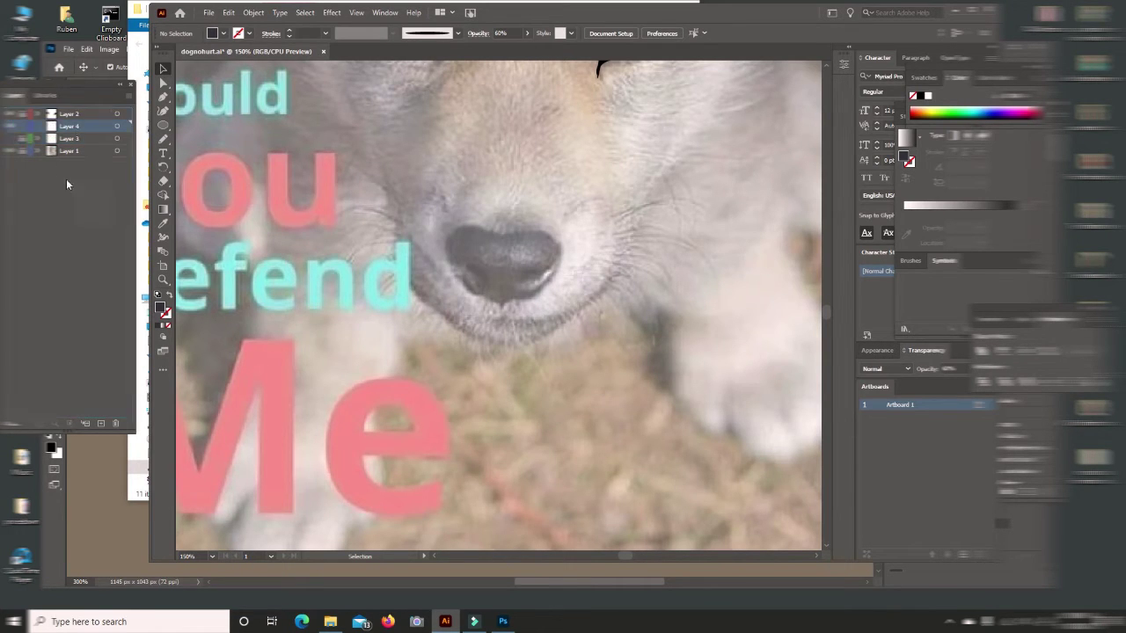
key(n)
mouse_move(410, 234)
mouse_down()
mouse_move(449, 279)
mouse_move(420, 243)
mouse_up()
key(v)
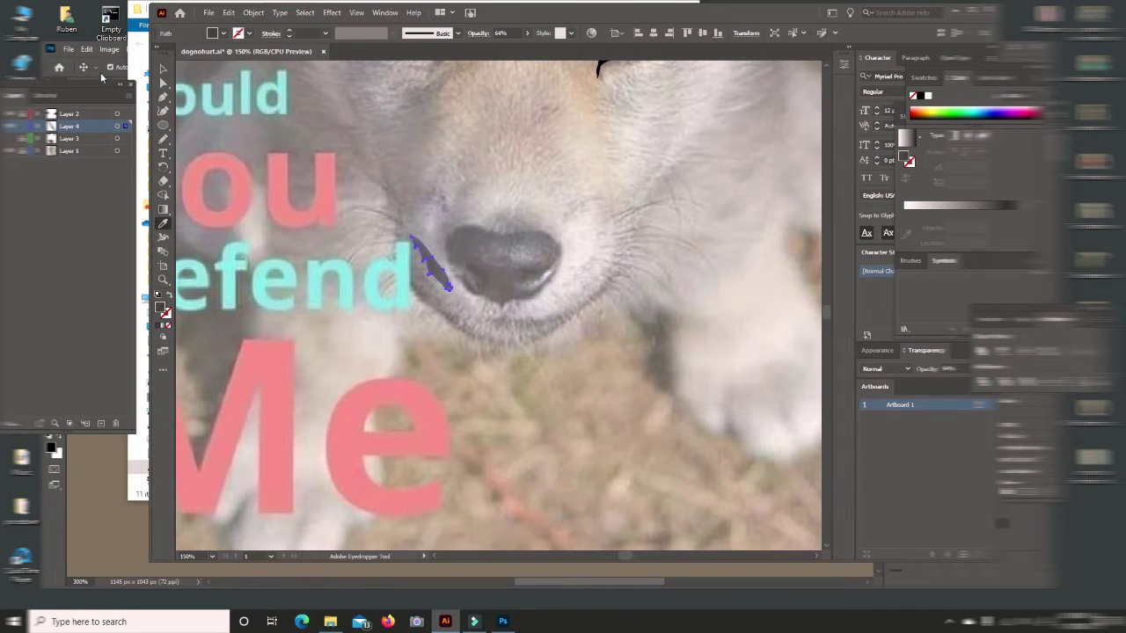
click(519, 347)
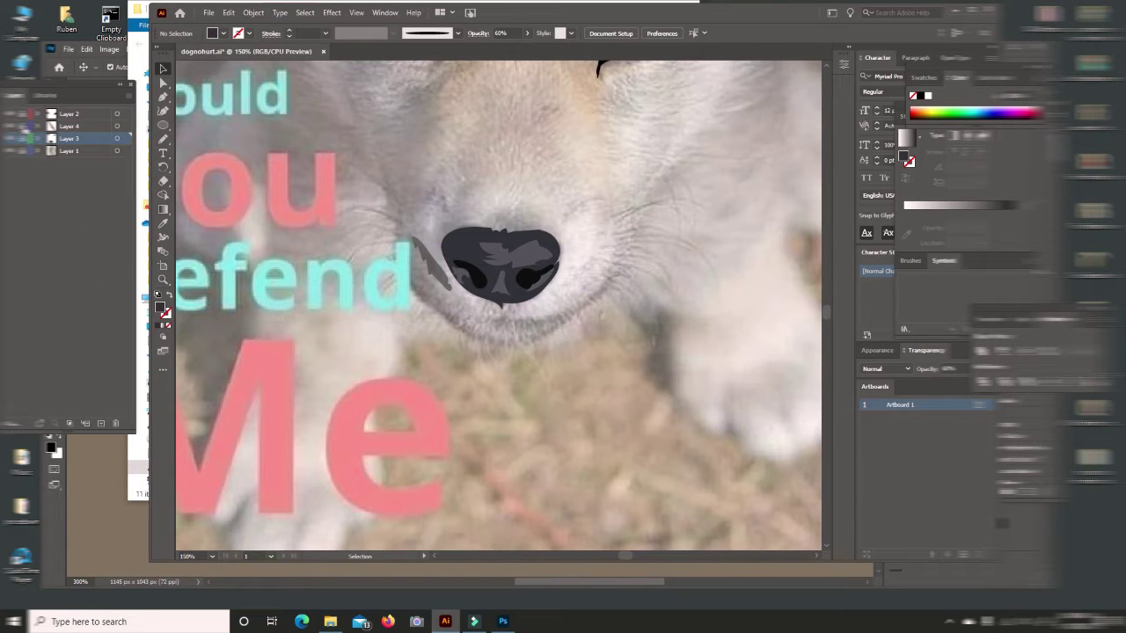
Step: Trace a jagged fur outline under the mouth, filled with the dark nose colour at 100% opacity
click(68, 125)
key(n)
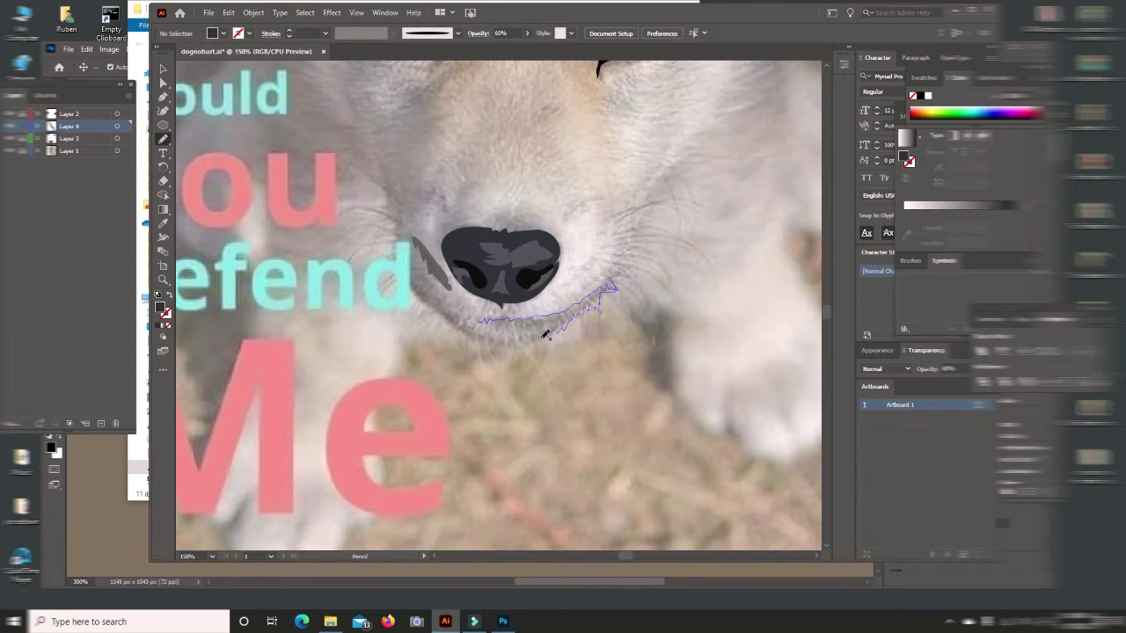
drag(480, 339, 395, 272)
click(163, 223)
click(415, 286)
click(527, 32)
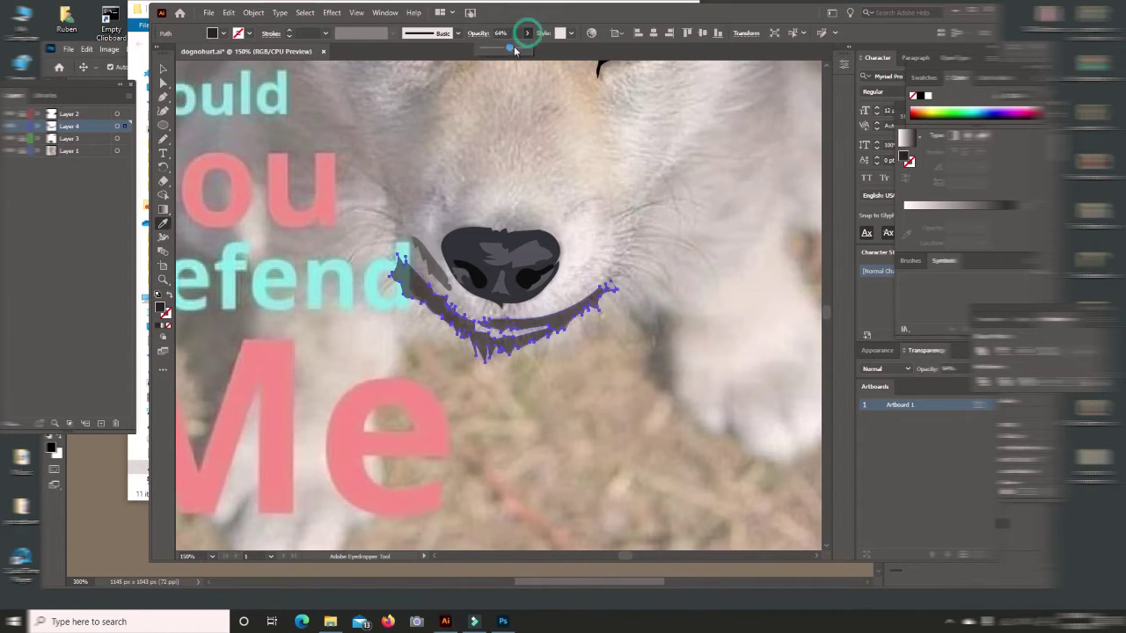
drag(506, 47, 526, 46)
click(163, 68)
click(431, 263)
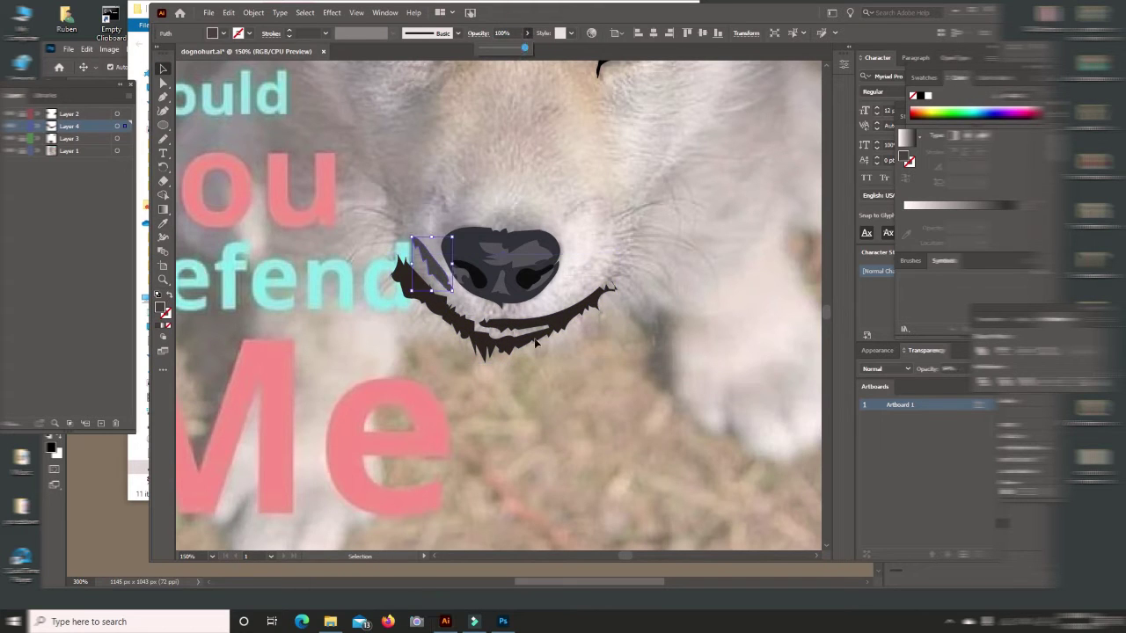
click(163, 139)
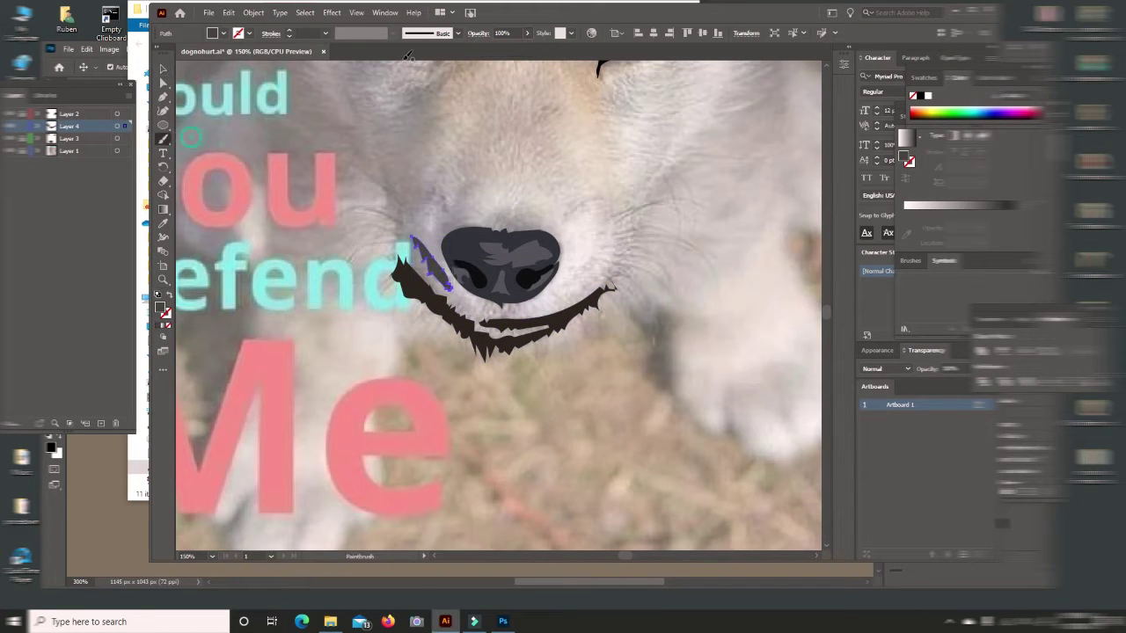
Step: Paint a curved brush stroke at the mouth's right end, then undo it
click(325, 33)
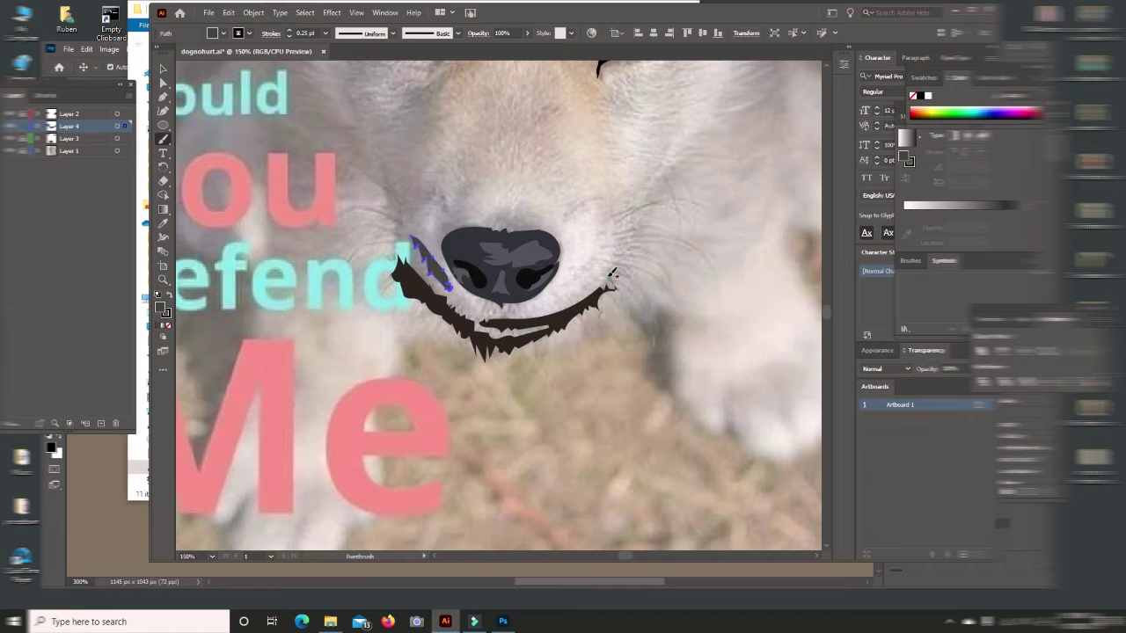
drag(613, 273, 636, 313)
click(227, 12)
click(259, 27)
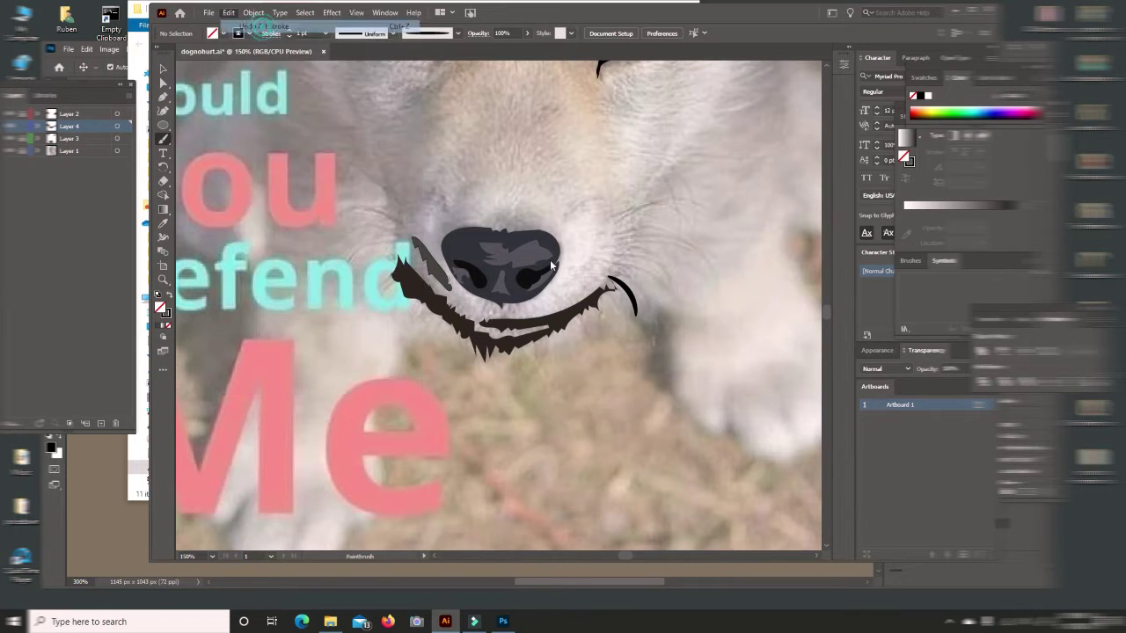
Step: Draw a thin black-filled ellipse above the Me lettering and zoom in on it
click(163, 125)
mouse_move(287, 321)
mouse_down()
mouse_move(377, 326)
mouse_move(392, 376)
mouse_up()
double_click(161, 314)
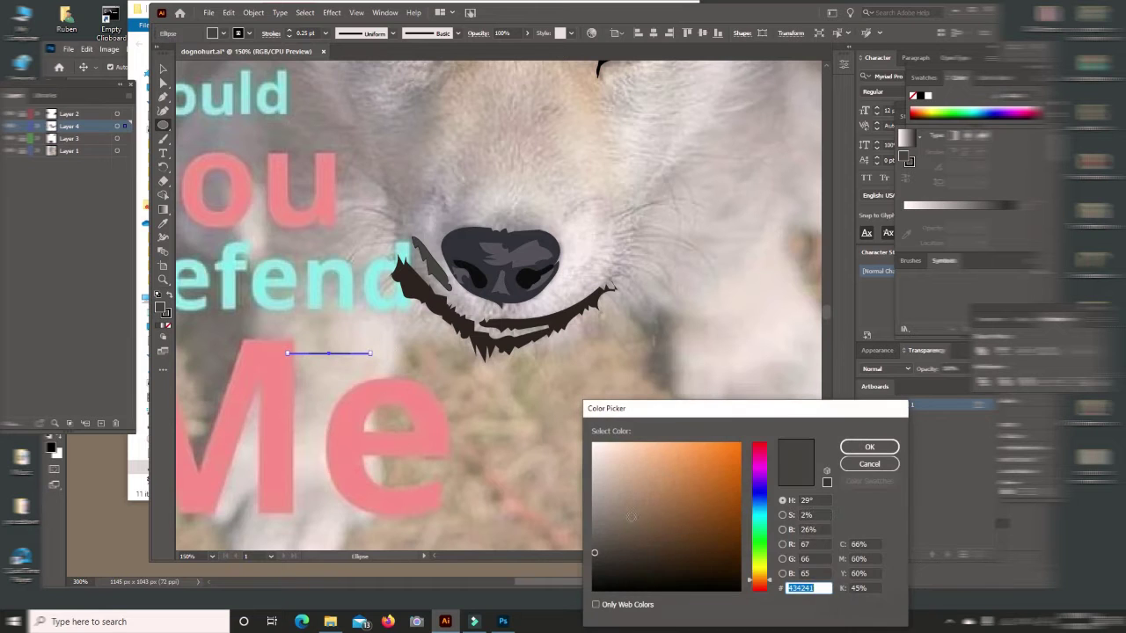
click(595, 581)
click(864, 445)
key(z)
click(332, 352)
click(492, 304)
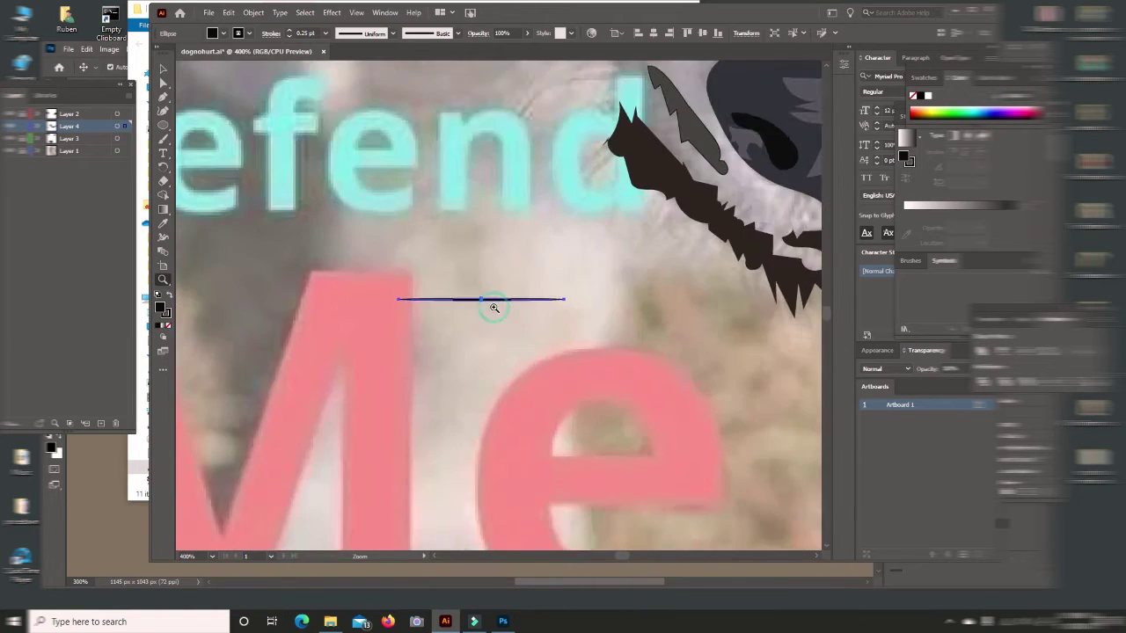
click(493, 303)
Step: Give the thin ellipse a 1 pt outline and zoom in closer
key(v)
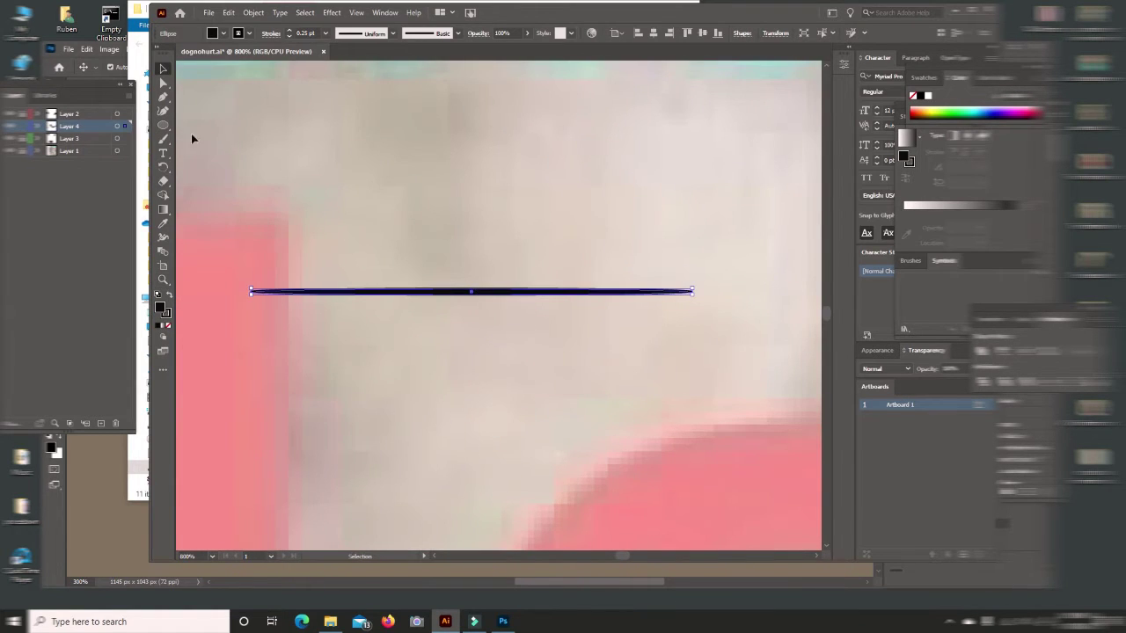
click(325, 33)
click(347, 107)
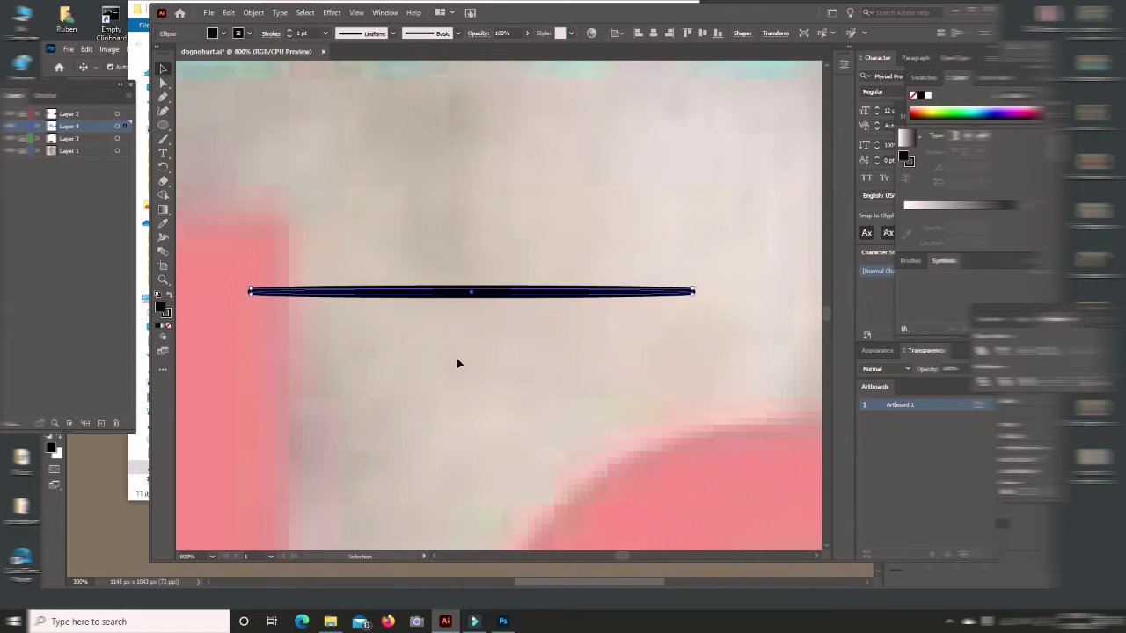
key(z)
click(473, 297)
Step: Delete the old line and draw a long flat ellipse across the canvas
key(v)
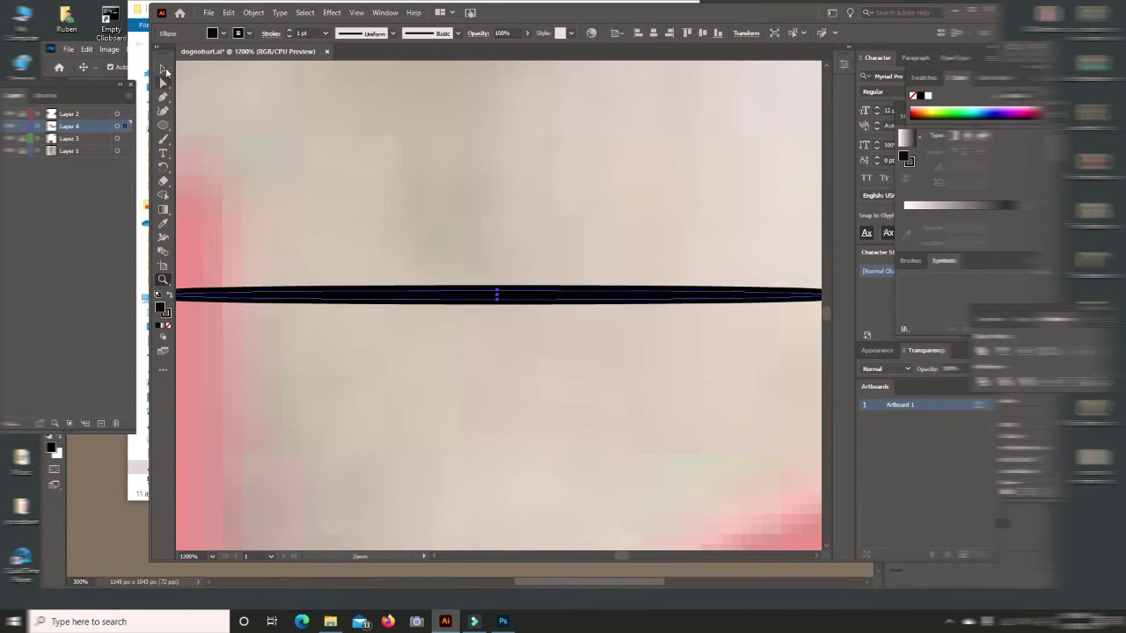
key(Delete)
key(l)
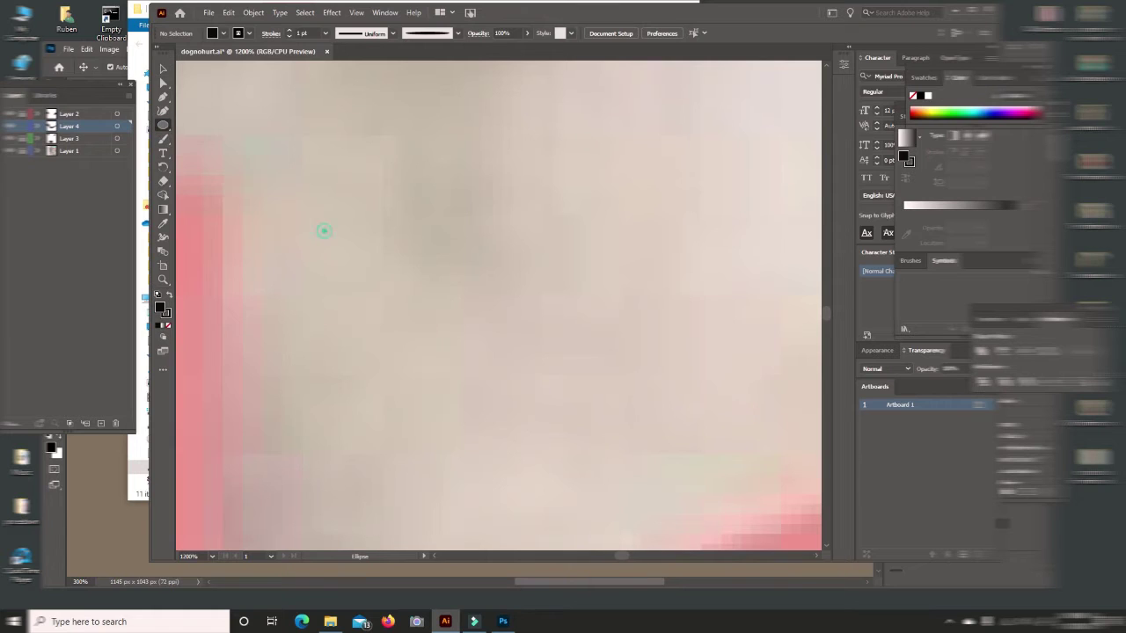
drag(325, 230, 432, 229)
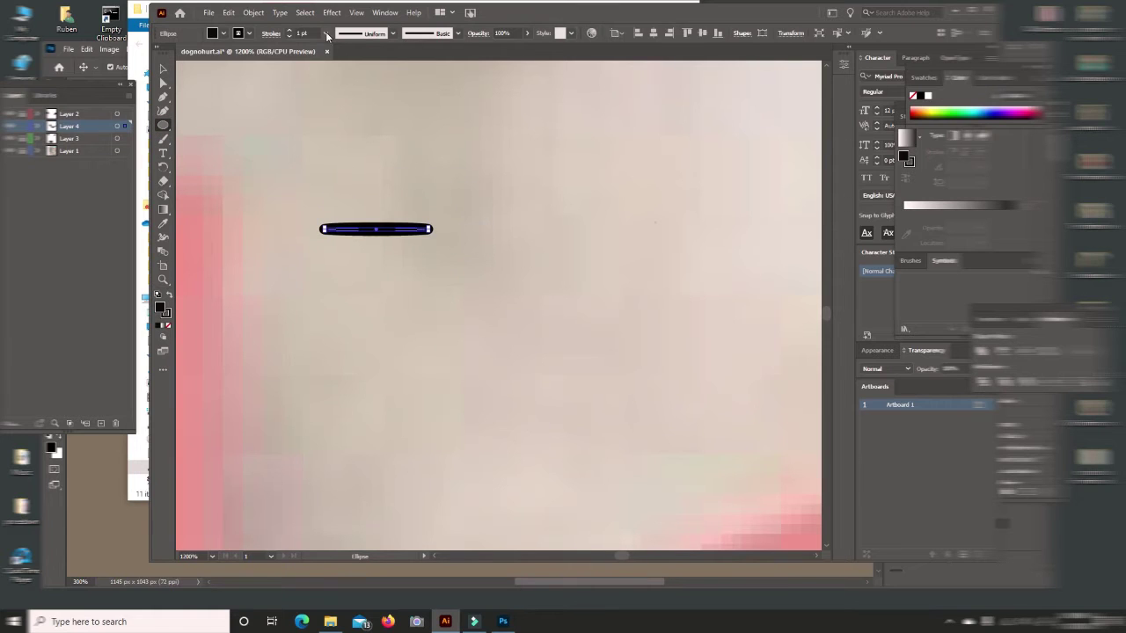
Step: Start a new art brush from the ellipse, then cancel it
click(393, 34)
click(454, 33)
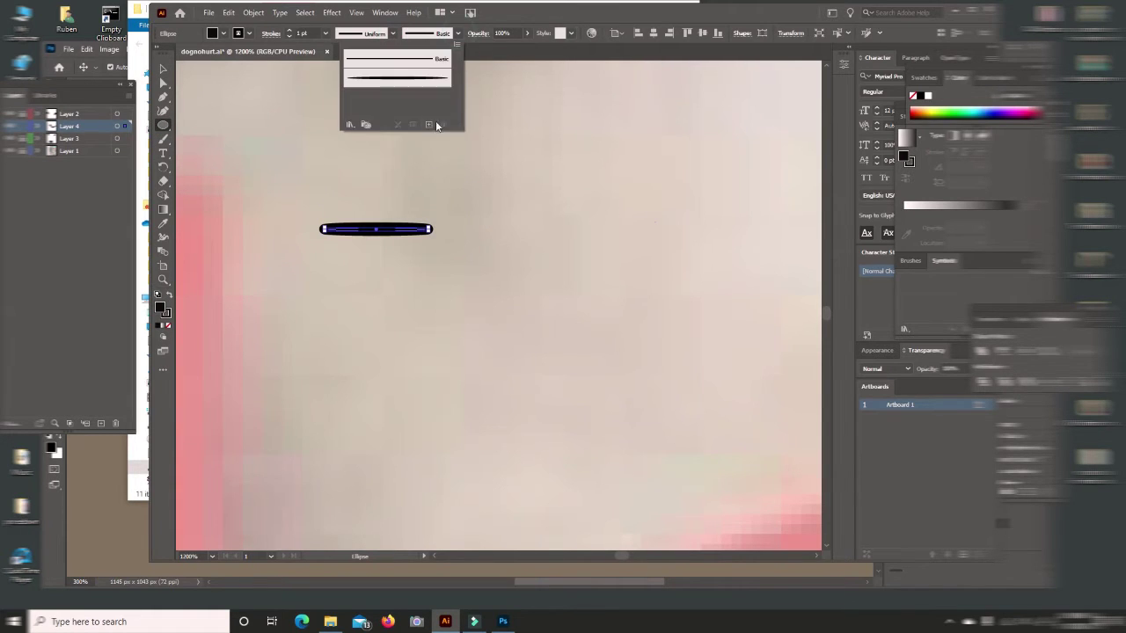
click(429, 124)
click(427, 322)
click(434, 376)
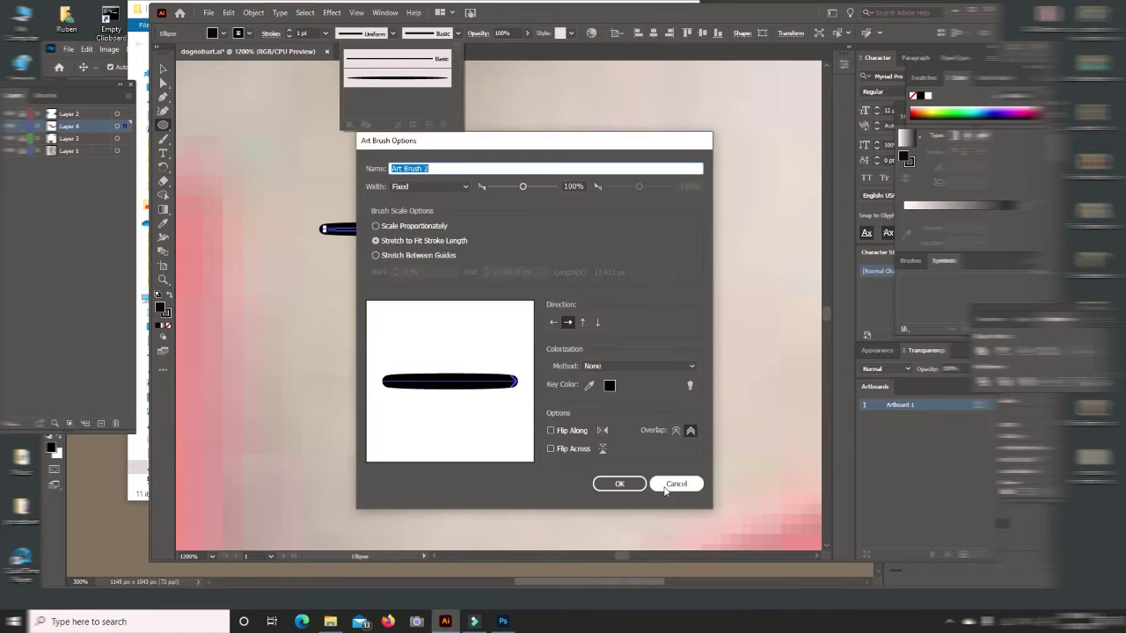
click(677, 486)
Step: Reset the ellipse's fill and stroke, ending with a black fill
key(slash)
click(165, 313)
key(slash)
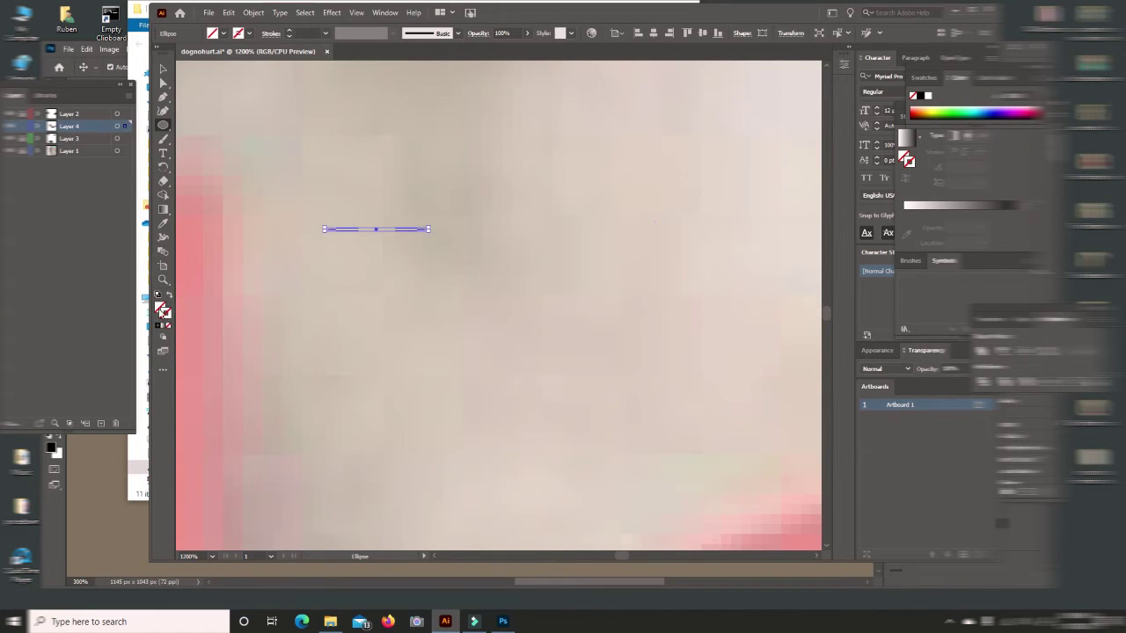
double_click(165, 313)
key(Escape)
click(159, 309)
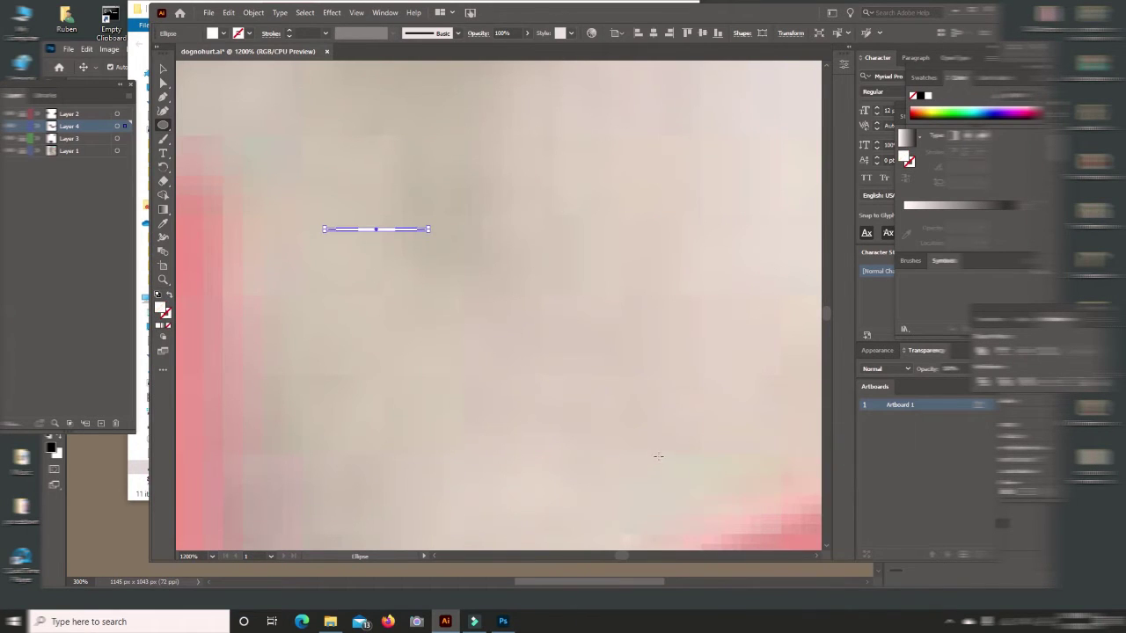
double_click(159, 308)
click(598, 589)
click(868, 448)
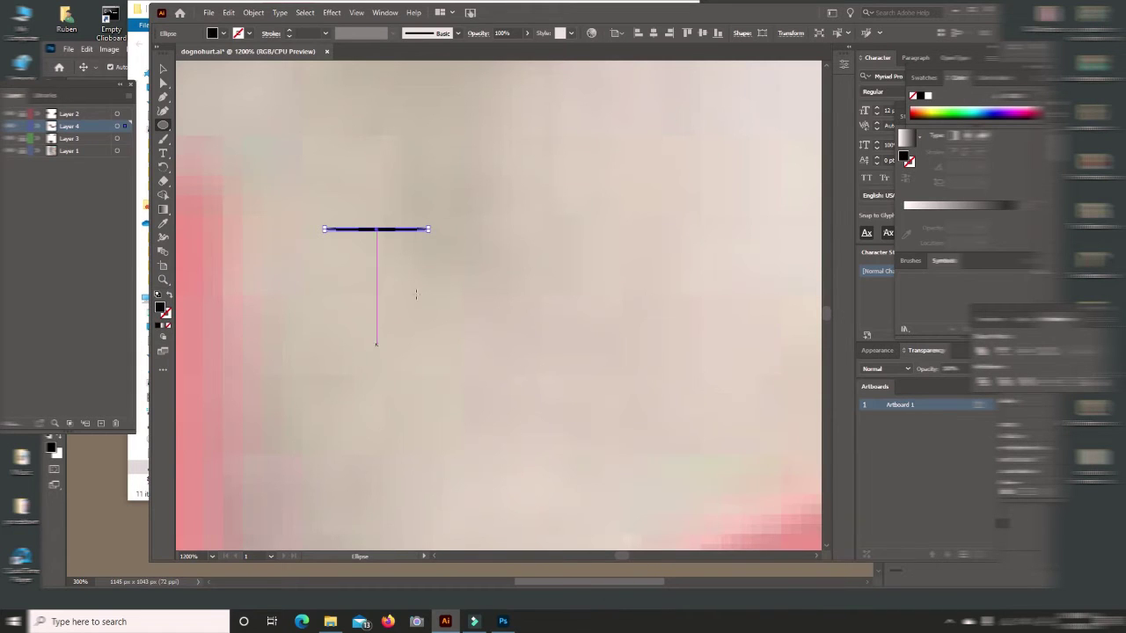
Step: Zoom in on the ellipse and remove its stroke, leaving only the black fill
key(z)
click(530, 296)
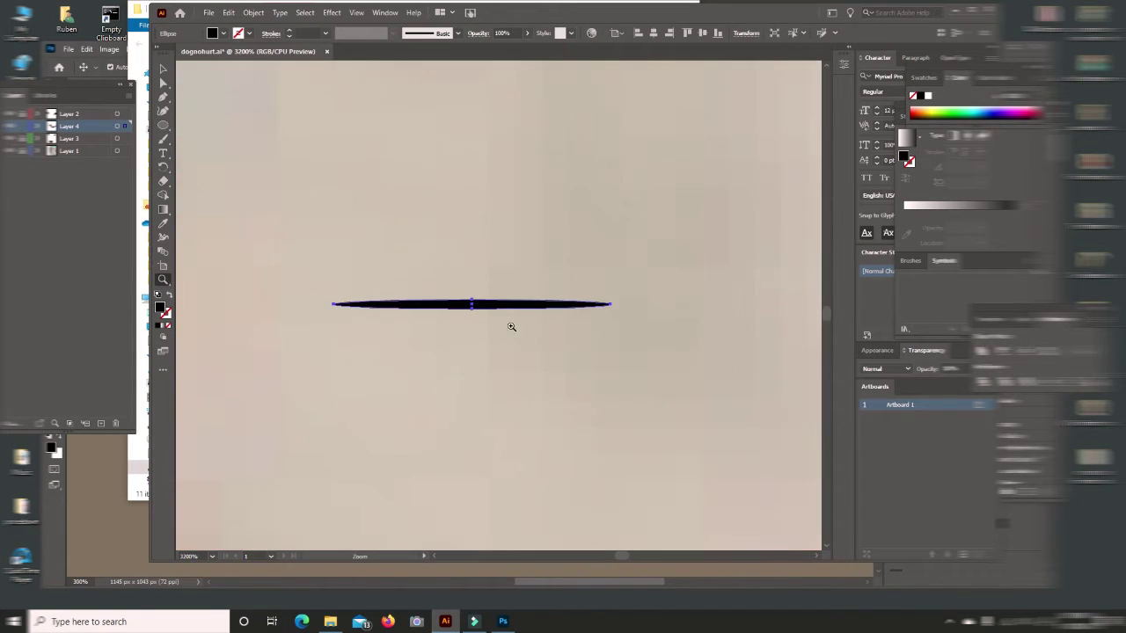
click(513, 342)
click(163, 69)
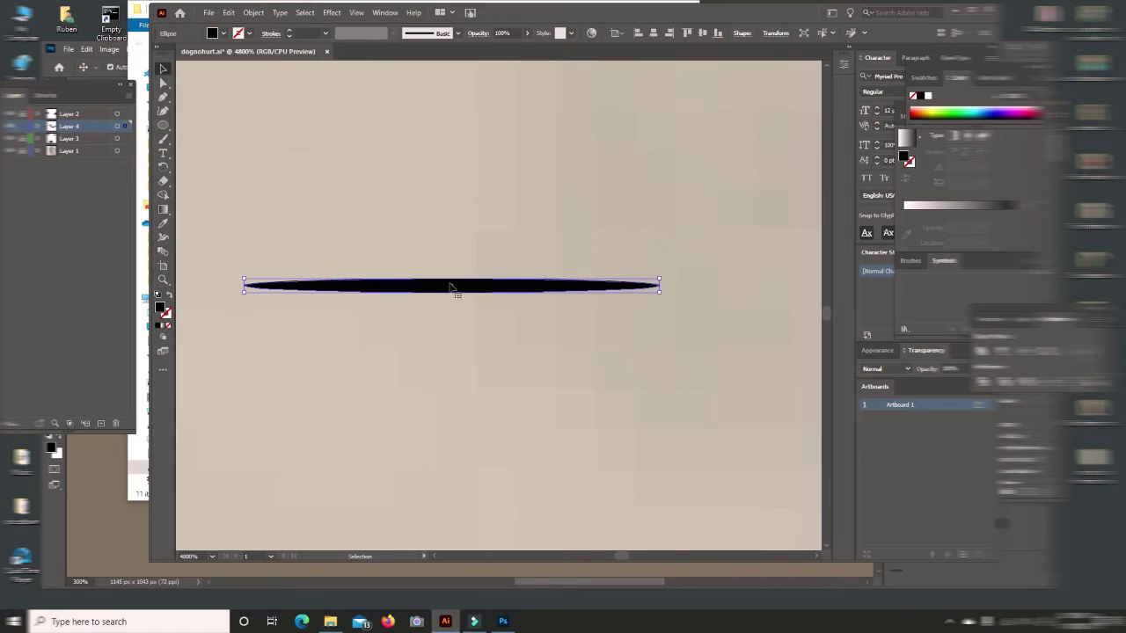
click(325, 32)
click(339, 90)
click(168, 325)
key(z)
key(ctrl+minus)
key(ctrl+minus)
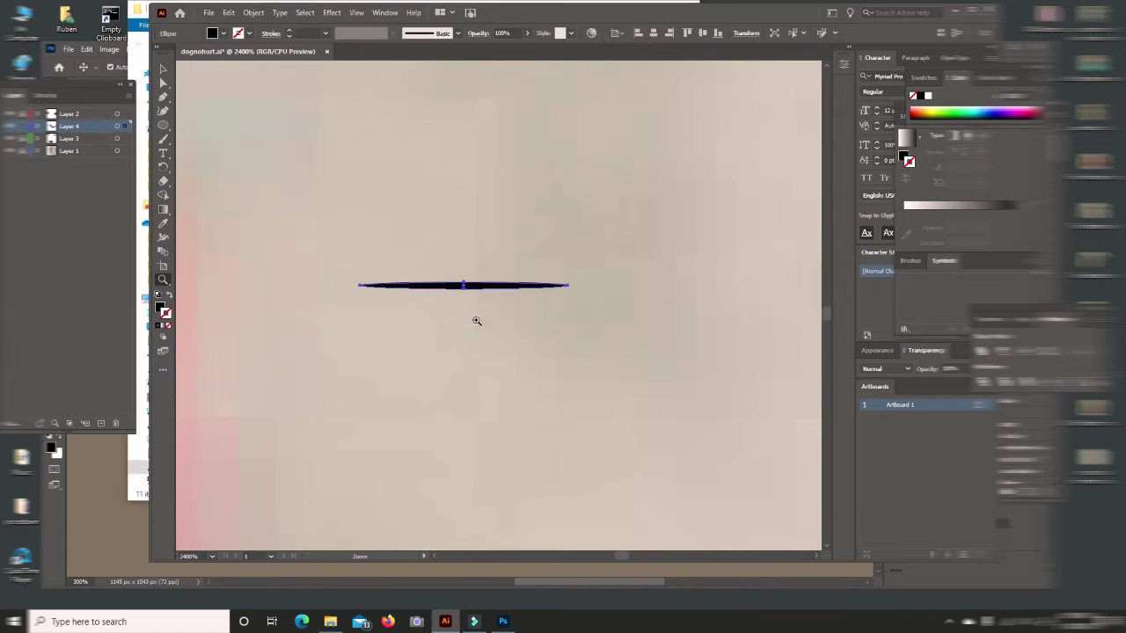
key(ctrl+minus)
Step: Create an art brush named 'blackdogbr' from the black ellipse
click(457, 33)
click(429, 124)
click(425, 322)
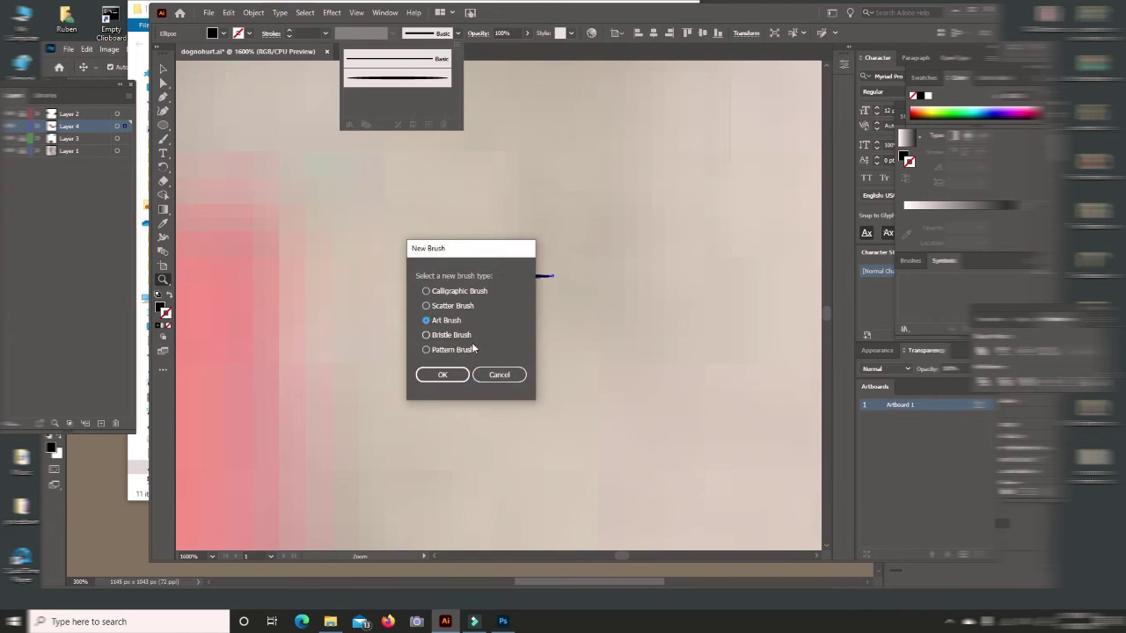
click(440, 372)
text(blackdogbrush)
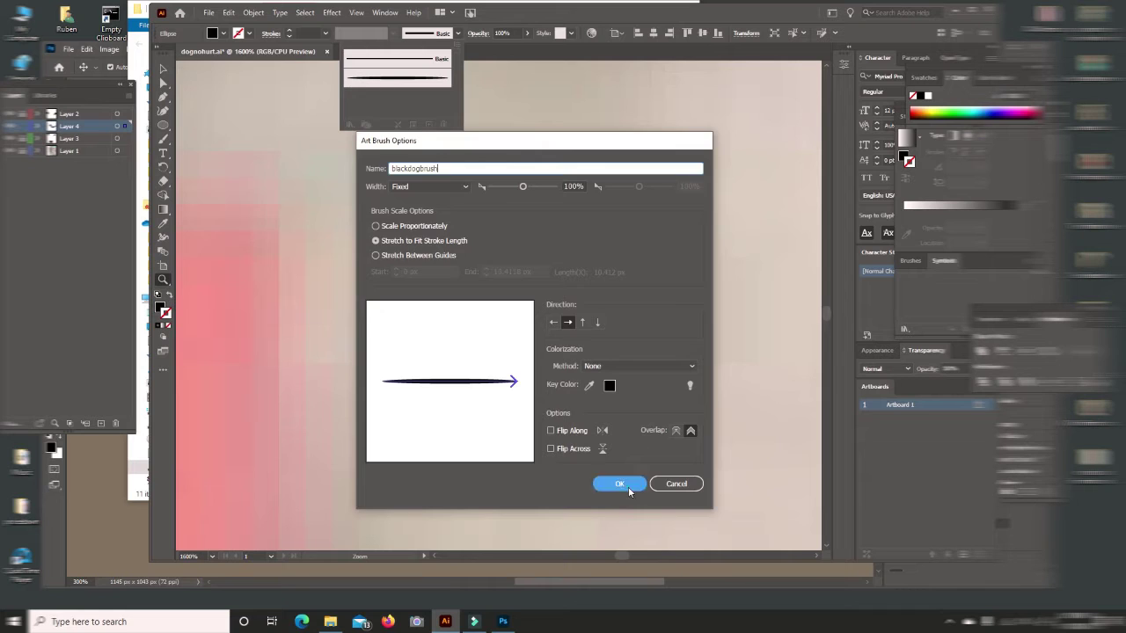
click(621, 484)
Step: Test the new art brush with a stroke, then undo it
key(b)
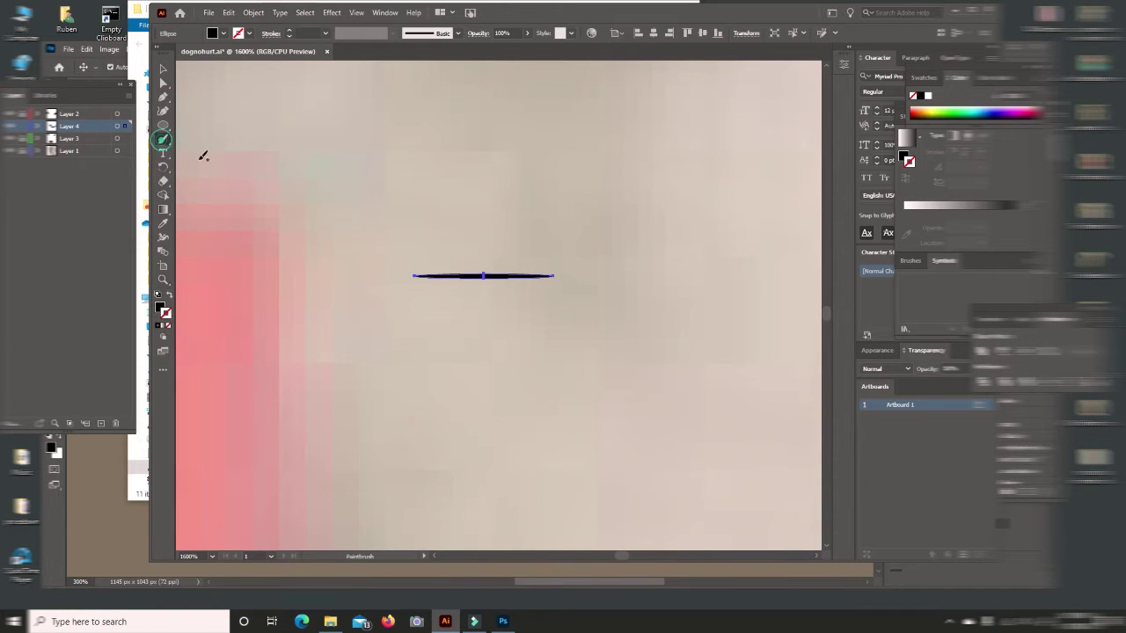
drag(310, 199, 370, 161)
key(ctrl+z)
key(v)
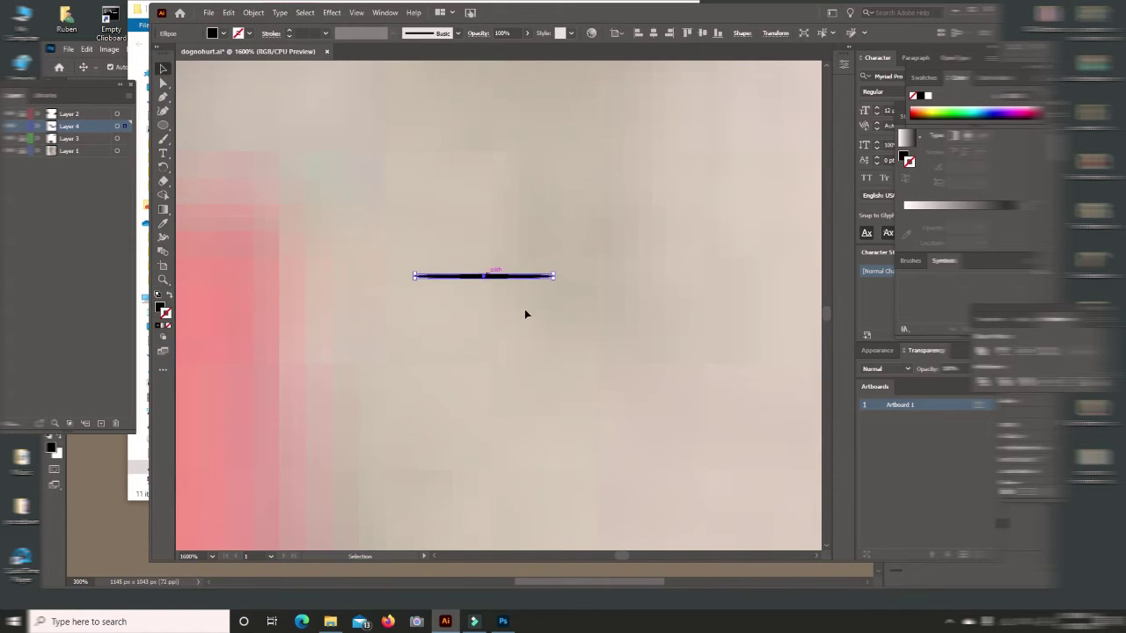
click(525, 314)
Step: Zoom out to the whole poster, then zoom in on the puppy's nose
click(163, 280)
alt+click(379, 313)
alt+click(440, 327)
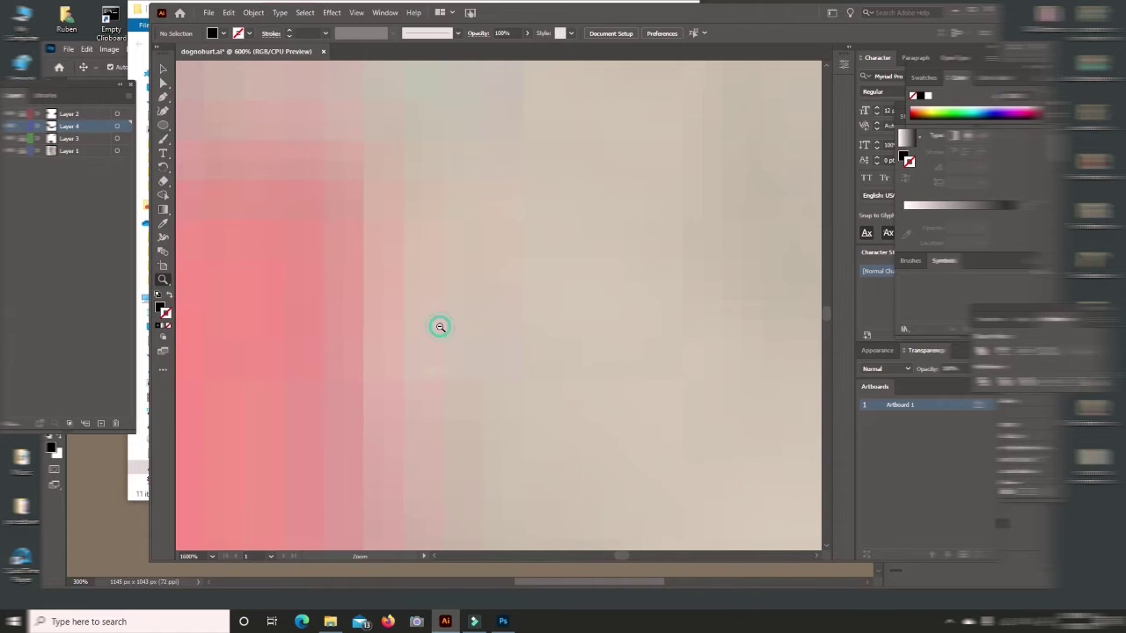
alt+click(440, 322)
click(490, 96)
Step: Paint black whiskers fanning out to the right of the mouth
scroll(514, 297, up, 5)
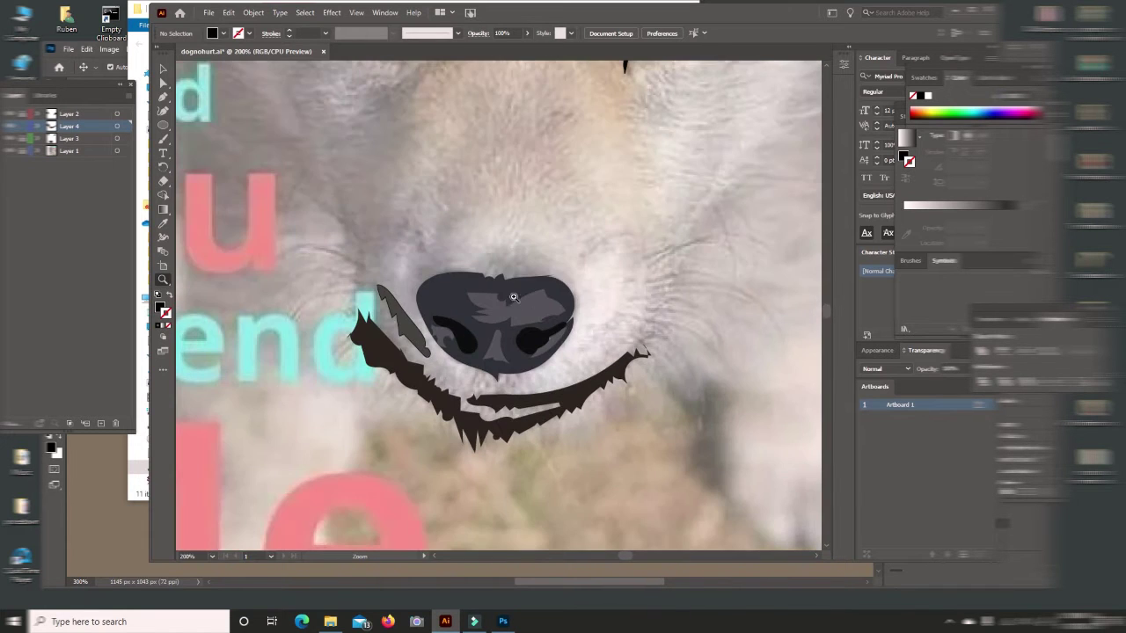
key(b)
click(228, 13)
key(Escape)
key(shift+x)
mouse_move(630, 355)
mouse_down()
mouse_move(672, 392)
mouse_move(699, 370)
mouse_up()
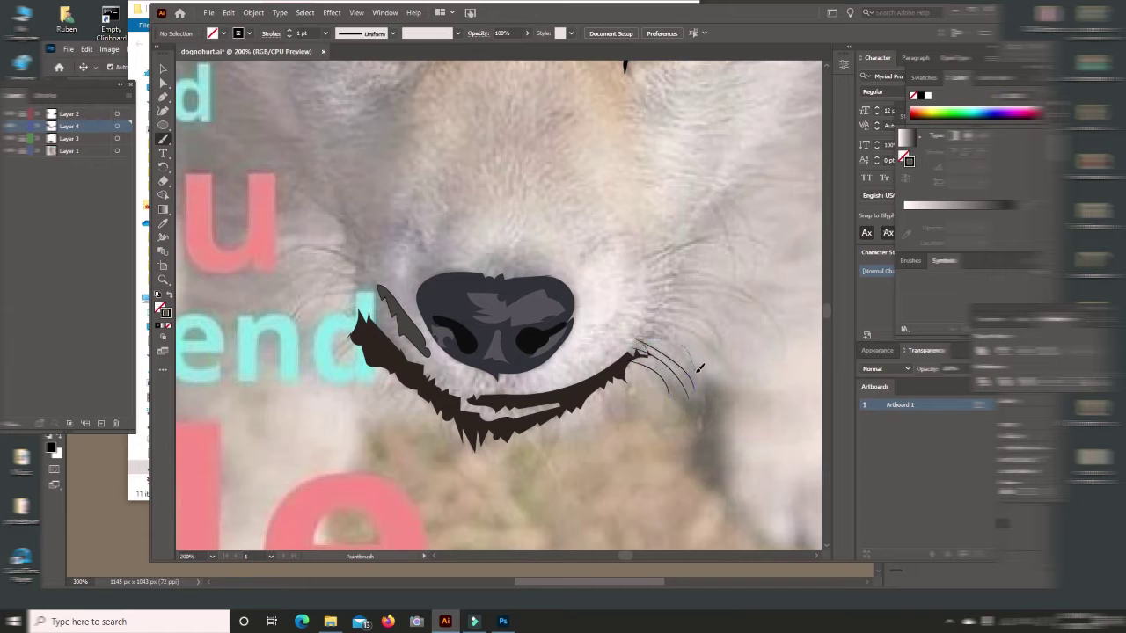
mouse_move(642, 320)
mouse_down()
mouse_move(726, 368)
mouse_move(721, 350)
mouse_up()
mouse_move(654, 299)
mouse_down()
mouse_move(721, 335)
mouse_move(752, 315)
mouse_move(789, 354)
mouse_up()
drag(657, 276, 770, 326)
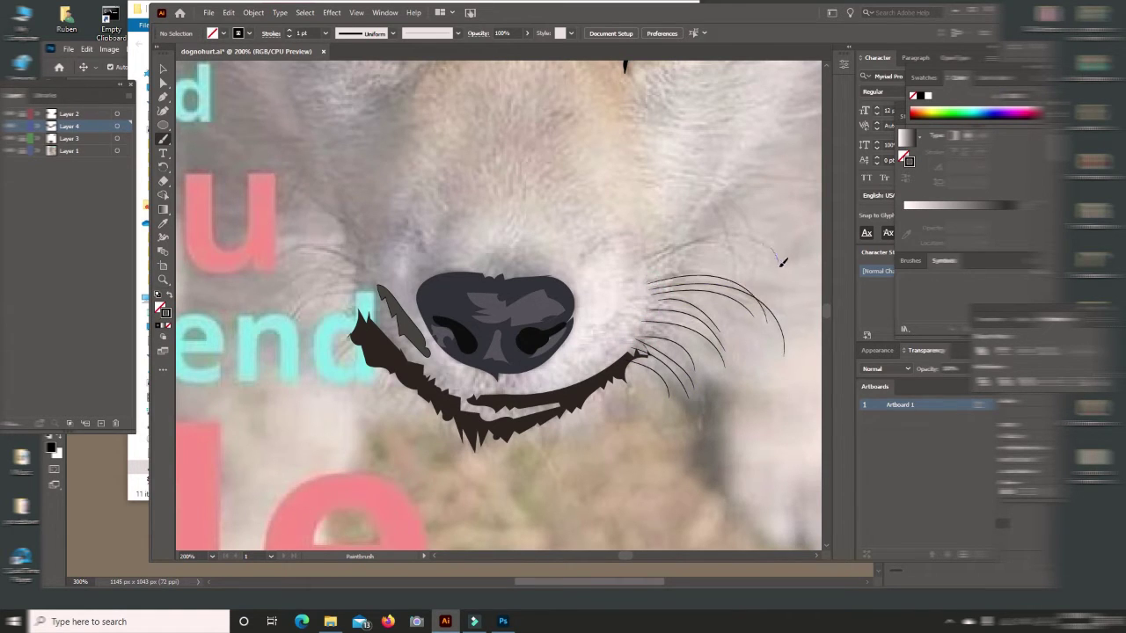
mouse_move(782, 262)
mouse_down()
mouse_move(686, 256)
mouse_move(748, 264)
mouse_up()
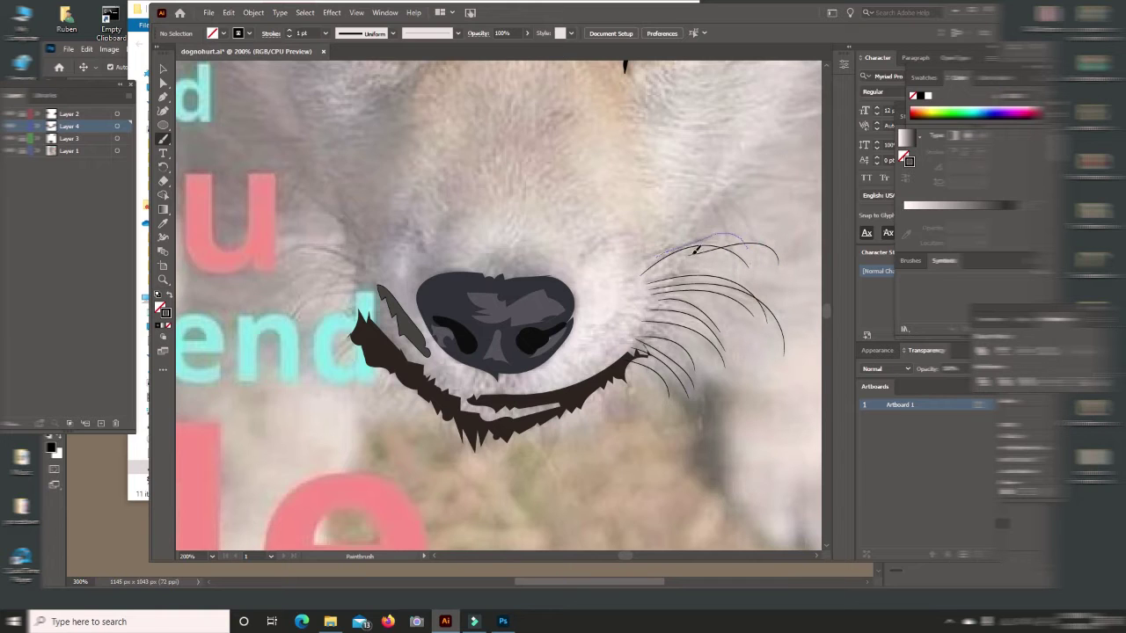
drag(637, 257, 723, 234)
Step: Add short whiskers at the upper right of the muzzle and beside the nose
drag(715, 196, 755, 255)
mouse_move(646, 235)
mouse_down()
mouse_move(576, 252)
mouse_move(587, 269)
mouse_up()
drag(642, 352, 601, 332)
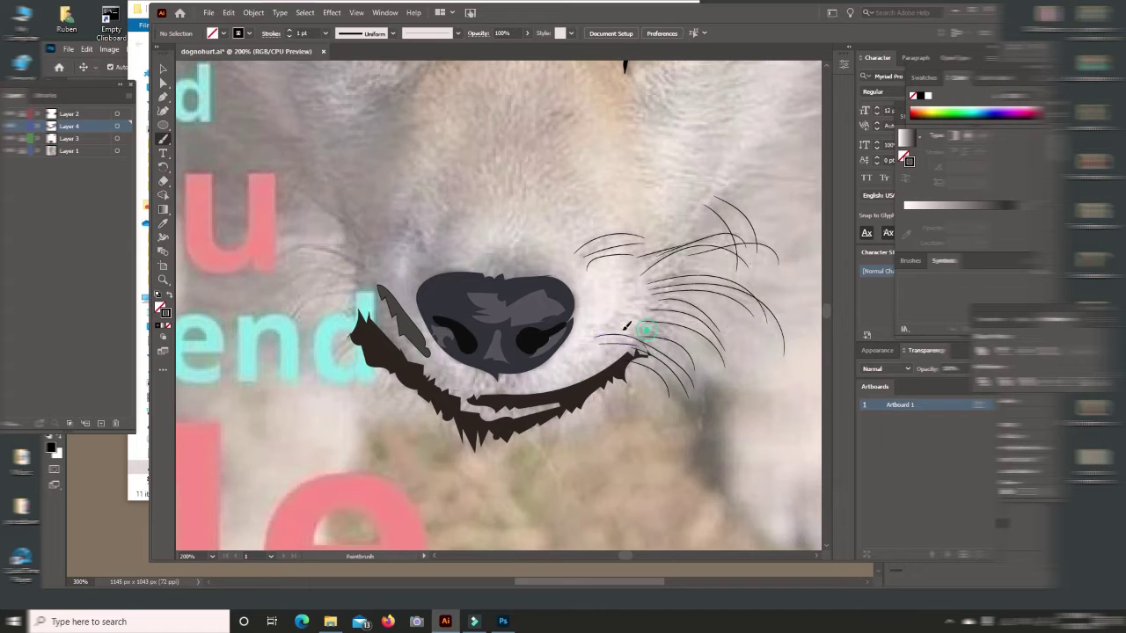
drag(665, 319, 605, 313)
drag(668, 294, 618, 297)
Step: Paint whiskers fanning left from the mouth and nose, then zoom out
drag(404, 371, 356, 391)
drag(379, 352, 335, 368)
drag(387, 333, 331, 352)
drag(370, 310, 308, 320)
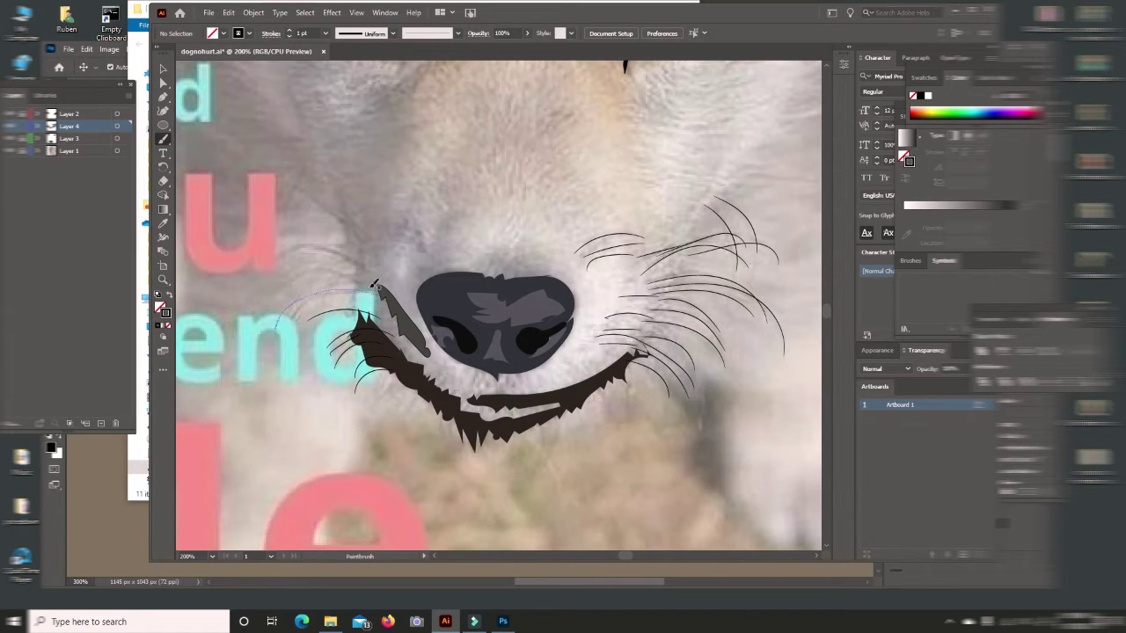
drag(374, 284, 376, 287)
mouse_move(266, 299)
mouse_down()
mouse_move(361, 266)
mouse_move(366, 250)
mouse_up()
scroll(396, 291, up, 2)
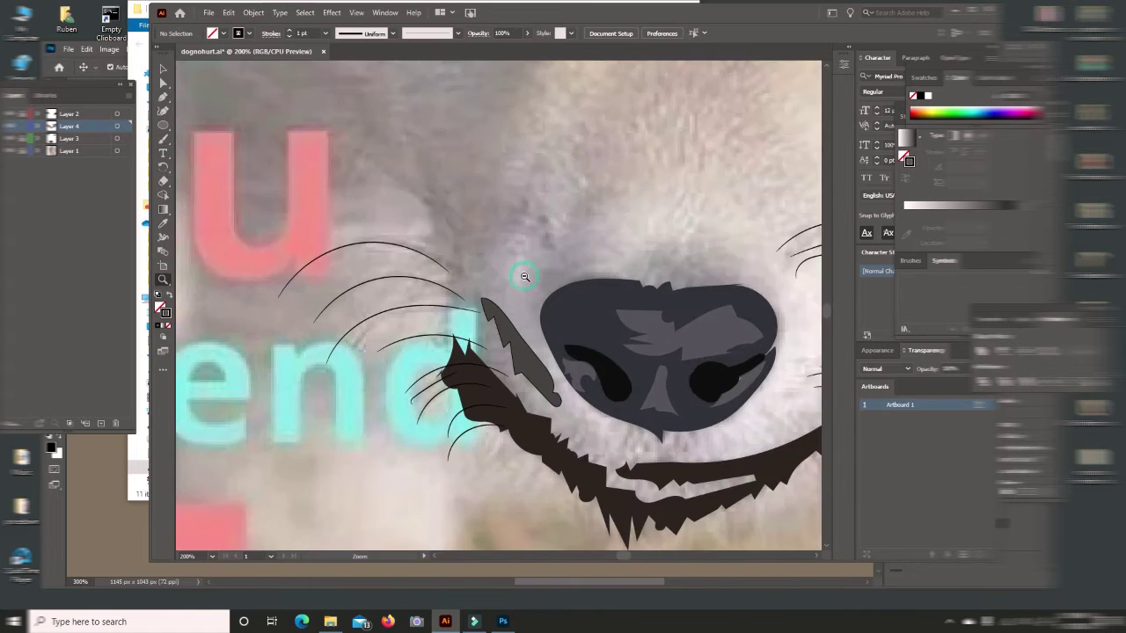
scroll(480, 318, down, 3)
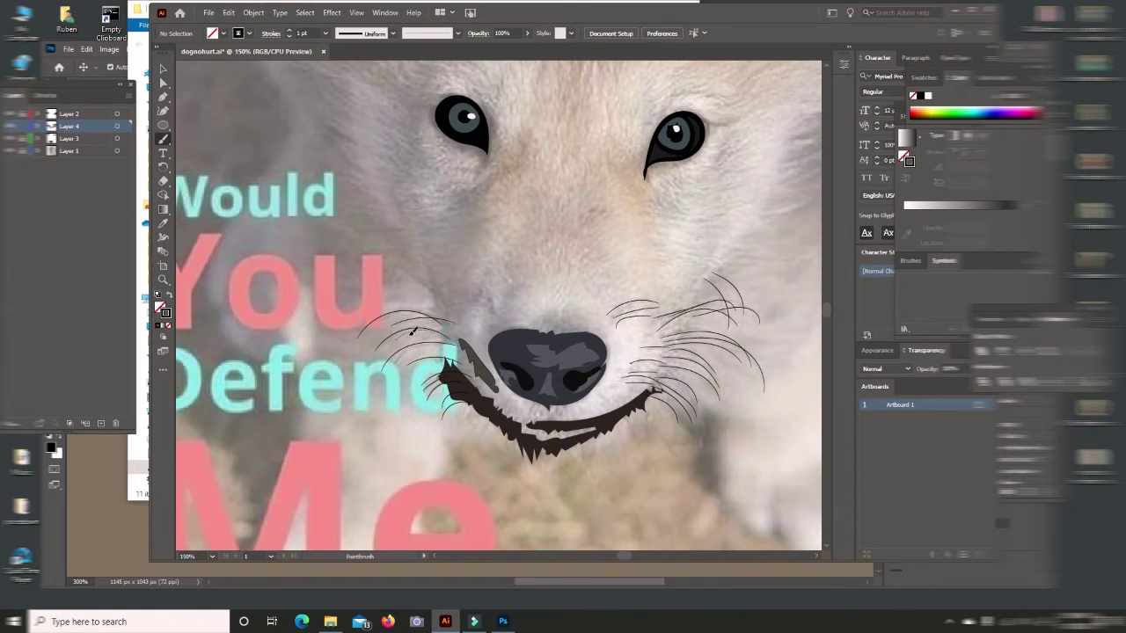
drag(451, 302, 368, 273)
key(z)
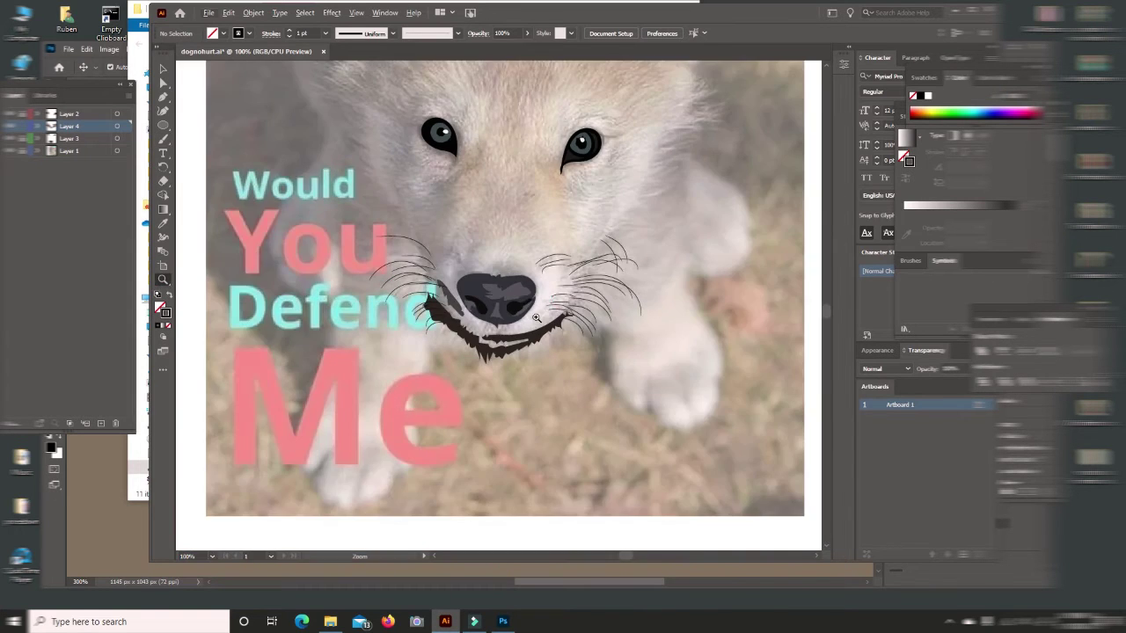
drag(387, 299, 375, 297)
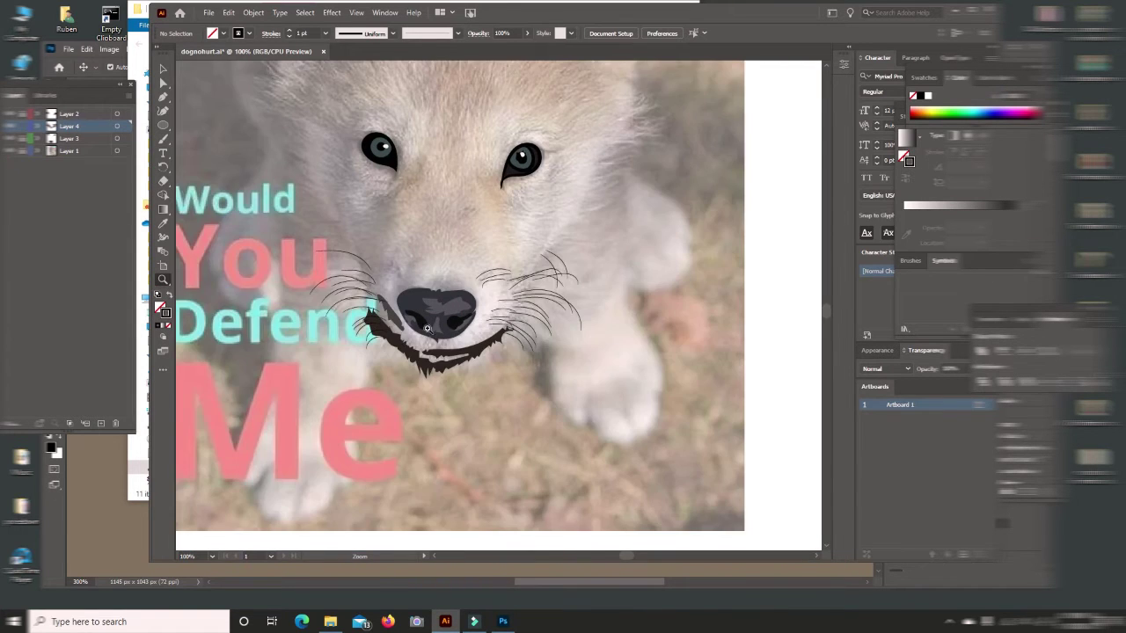
Step: Pencil-trace a jagged fur patch from below the right eye down beside the muzzle
click(338, 105)
click(164, 140)
drag(164, 140, 220, 149)
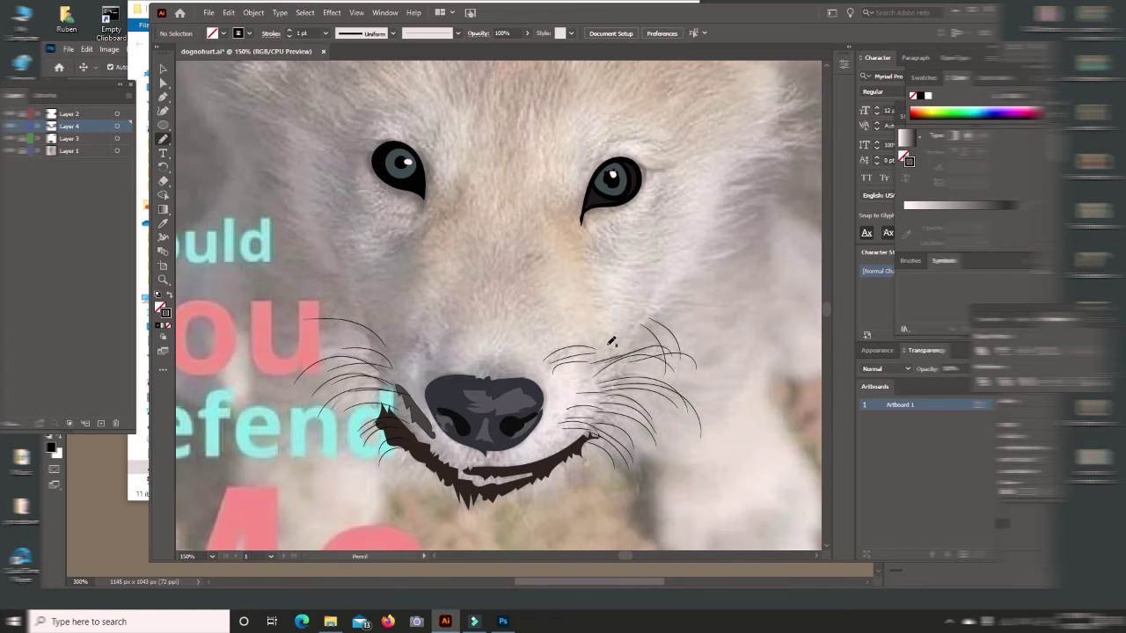
mouse_move(605, 343)
mouse_down()
mouse_move(607, 268)
mouse_move(587, 227)
mouse_move(614, 209)
mouse_up()
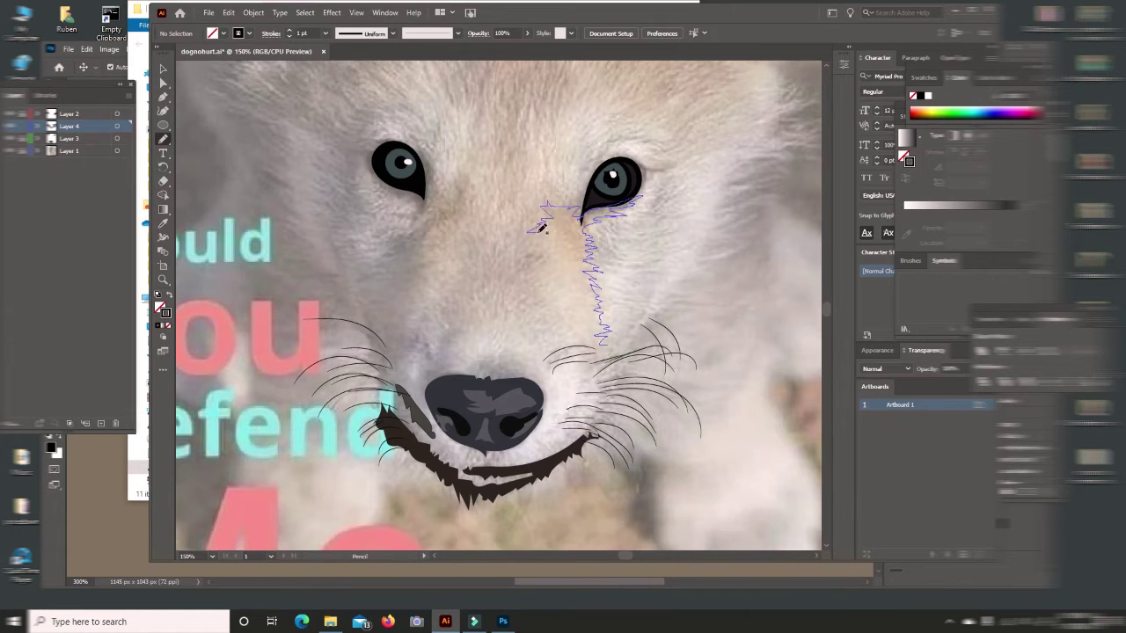
mouse_move(540, 227)
mouse_down()
mouse_move(541, 311)
mouse_move(604, 345)
mouse_up()
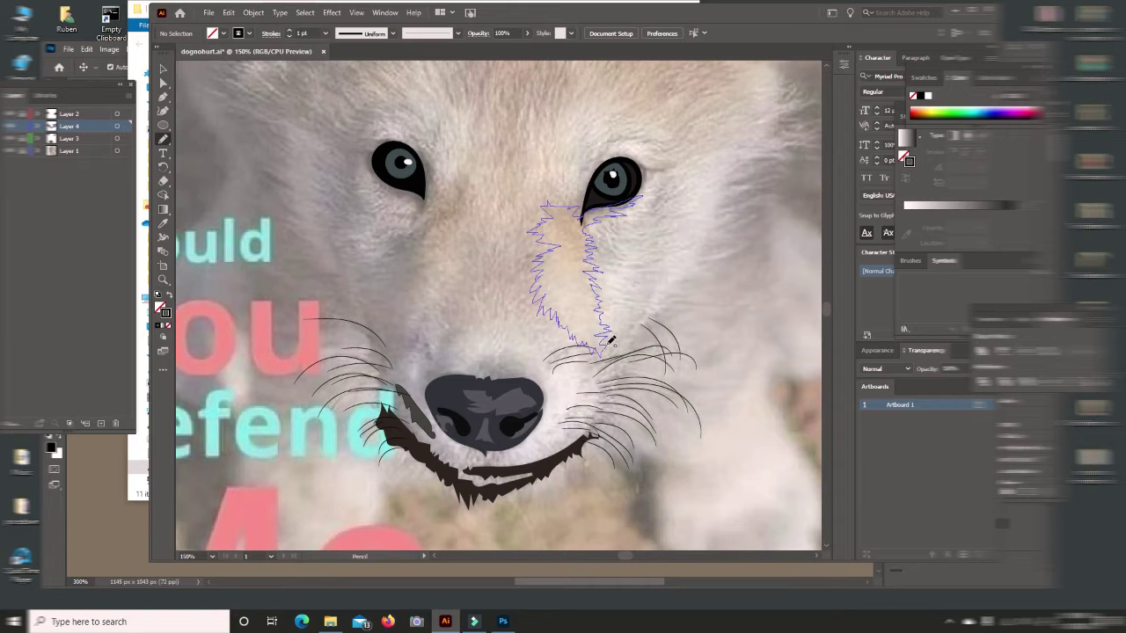
key(i)
Step: Remove the patch's stroke, give it a beige fill, then sample the tan fur colour onto it
click(169, 325)
double_click(159, 309)
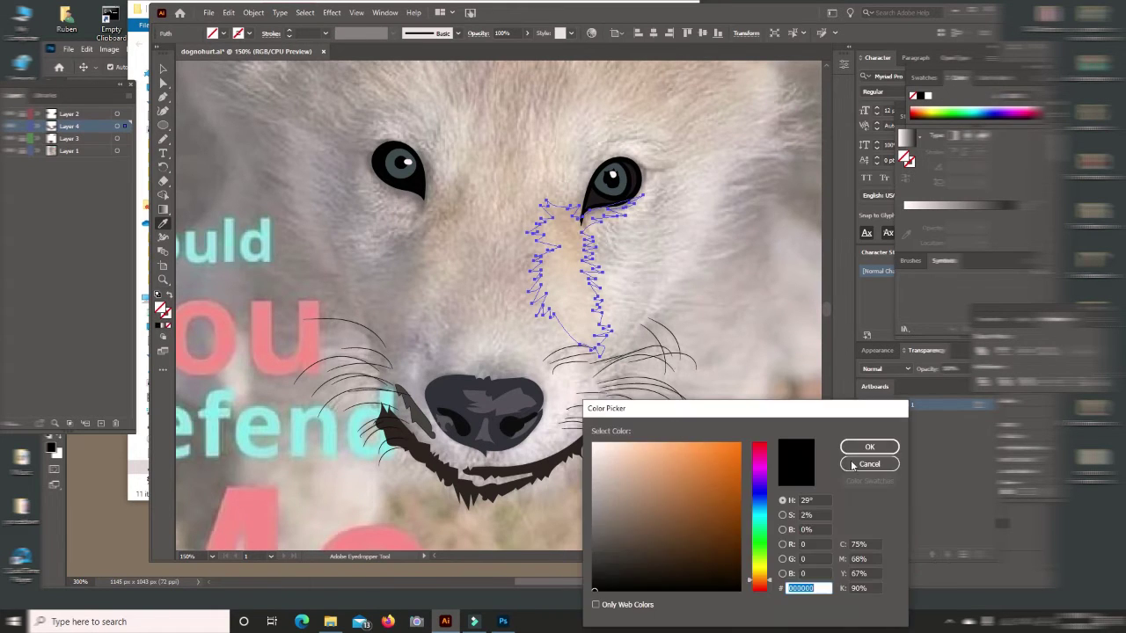
click(867, 467)
click(606, 471)
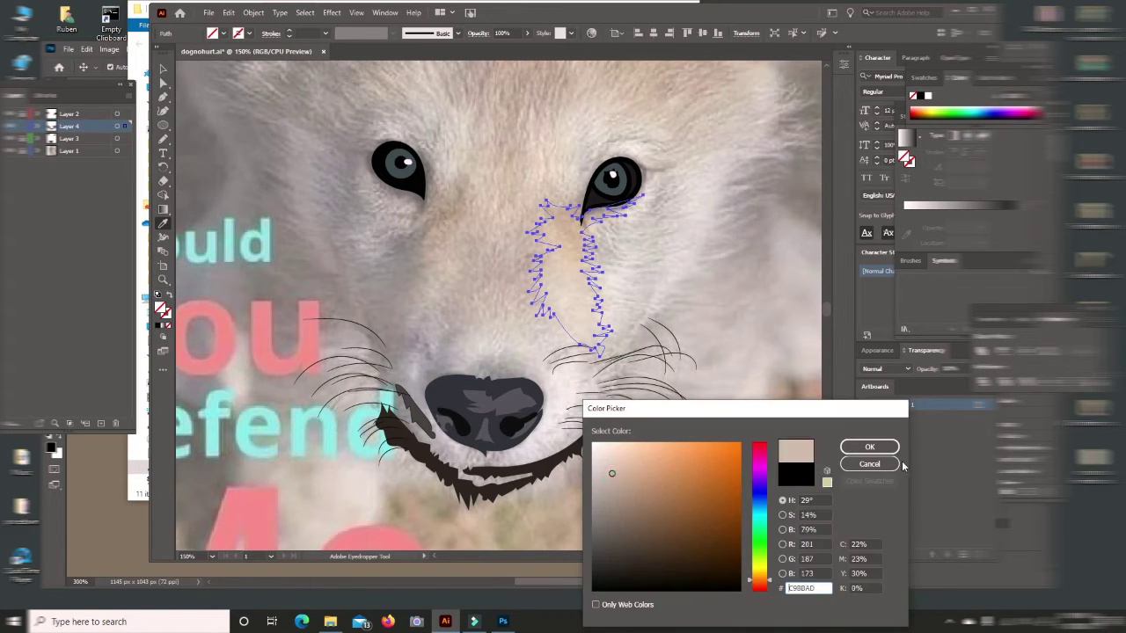
click(867, 445)
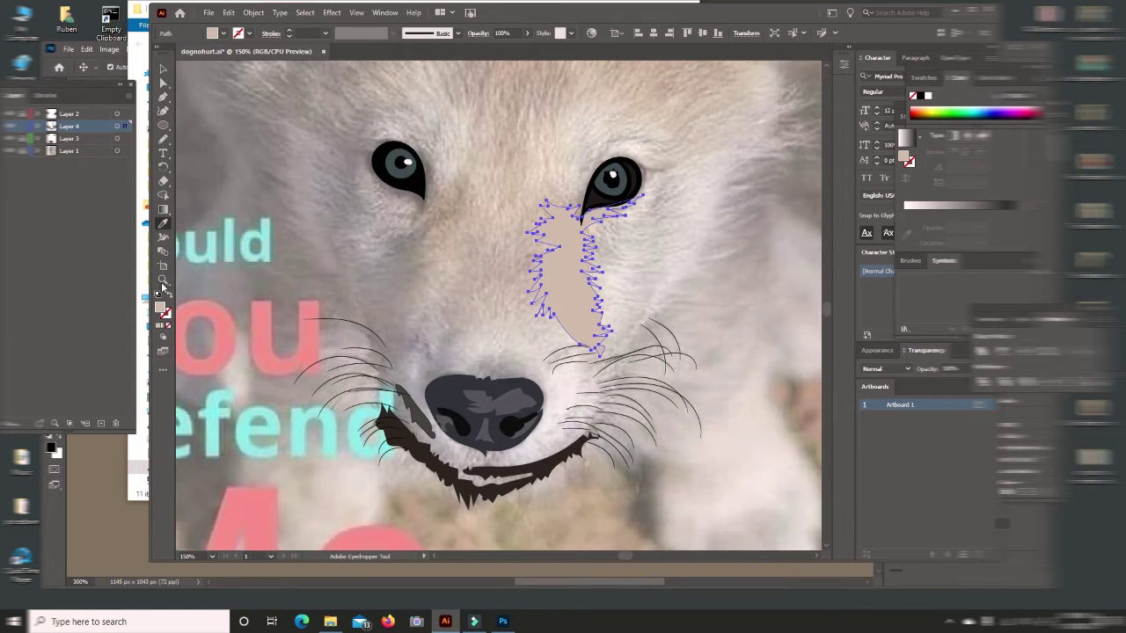
click(566, 229)
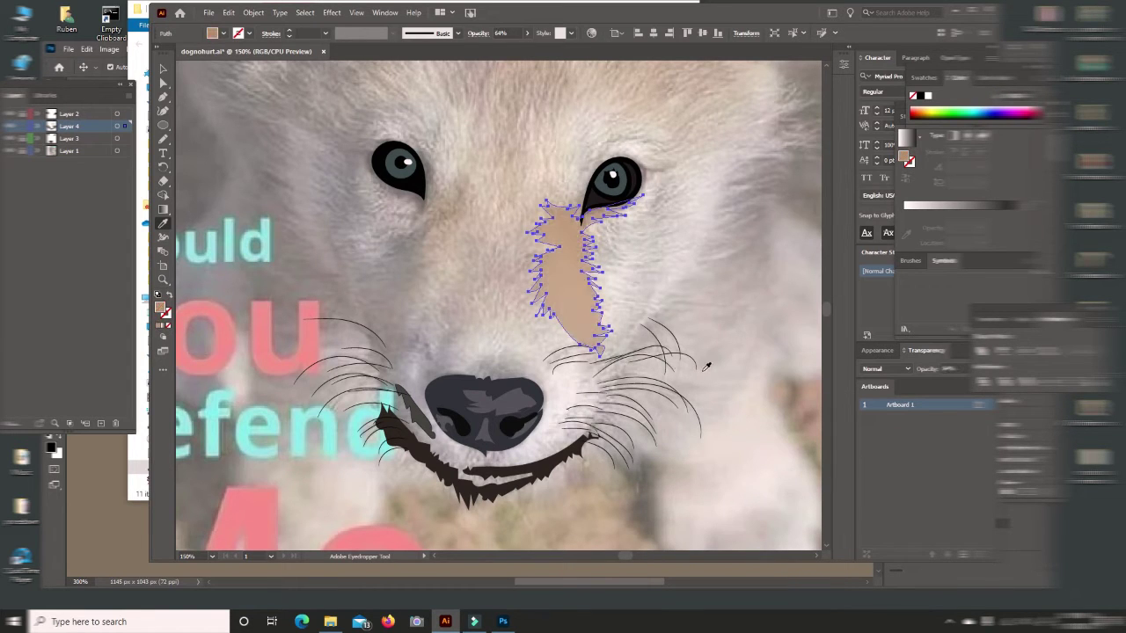
click(162, 69)
click(180, 94)
click(163, 138)
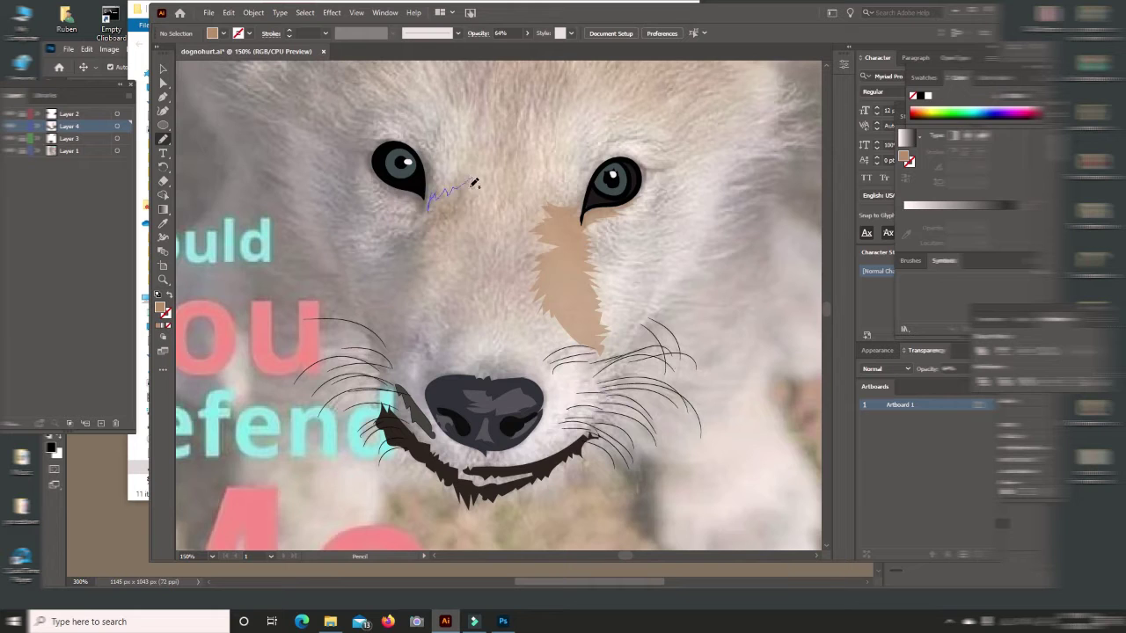
Step: Draw a fur strip down from the left eye and fill it with sampled grey
mouse_move(473, 181)
mouse_down()
mouse_move(405, 357)
mouse_move(367, 269)
mouse_move(428, 221)
mouse_move(434, 165)
mouse_move(430, 204)
mouse_up()
key(i)
click(416, 280)
click(163, 69)
click(180, 94)
Step: Trace a shadow shape around the left eye and fill it with a sampled dark colour
click(162, 138)
key(i)
click(423, 206)
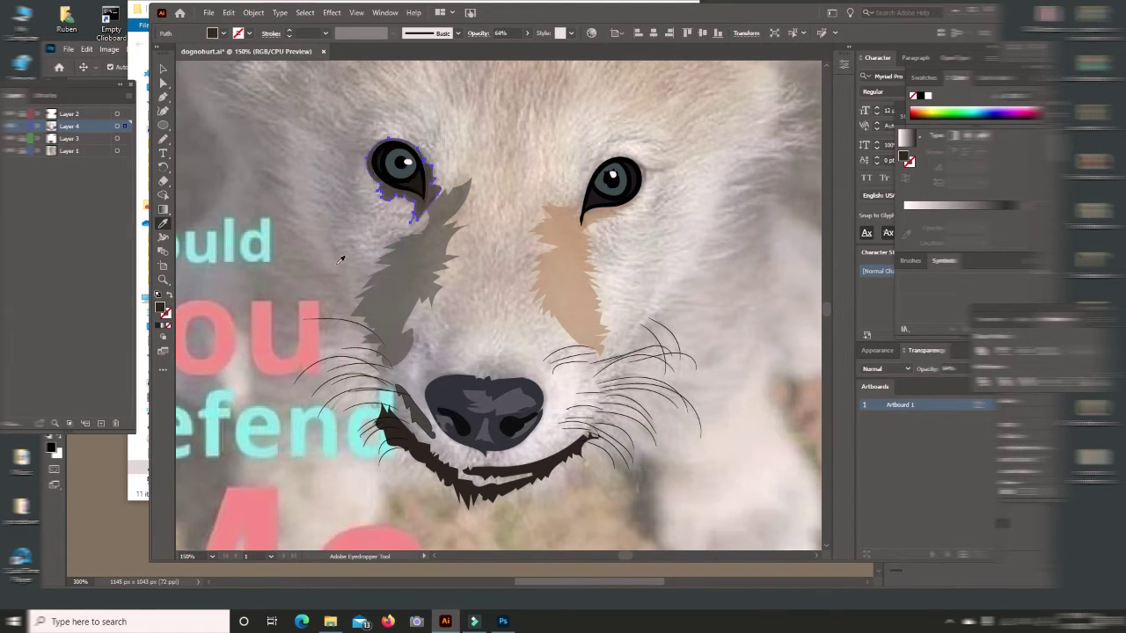
click(163, 68)
click(181, 94)
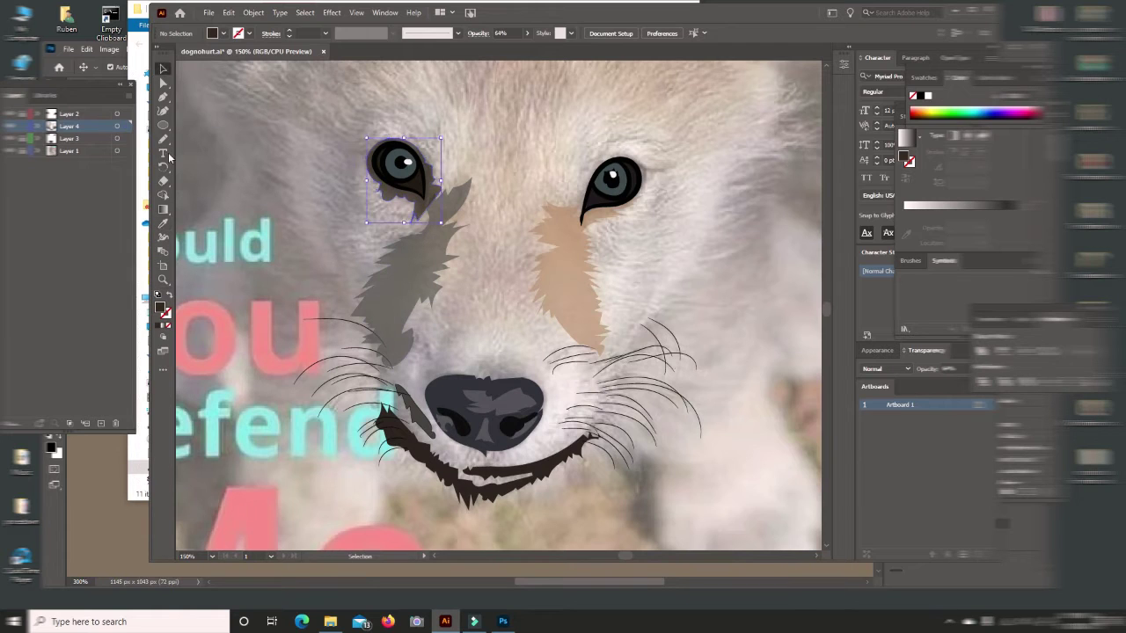
click(163, 138)
Step: Add a dark shadow along the right eye's top edge, then trace a shape over the nose top
mouse_move(637, 153)
mouse_down()
mouse_move(580, 189)
mouse_move(643, 199)
mouse_up()
click(163, 222)
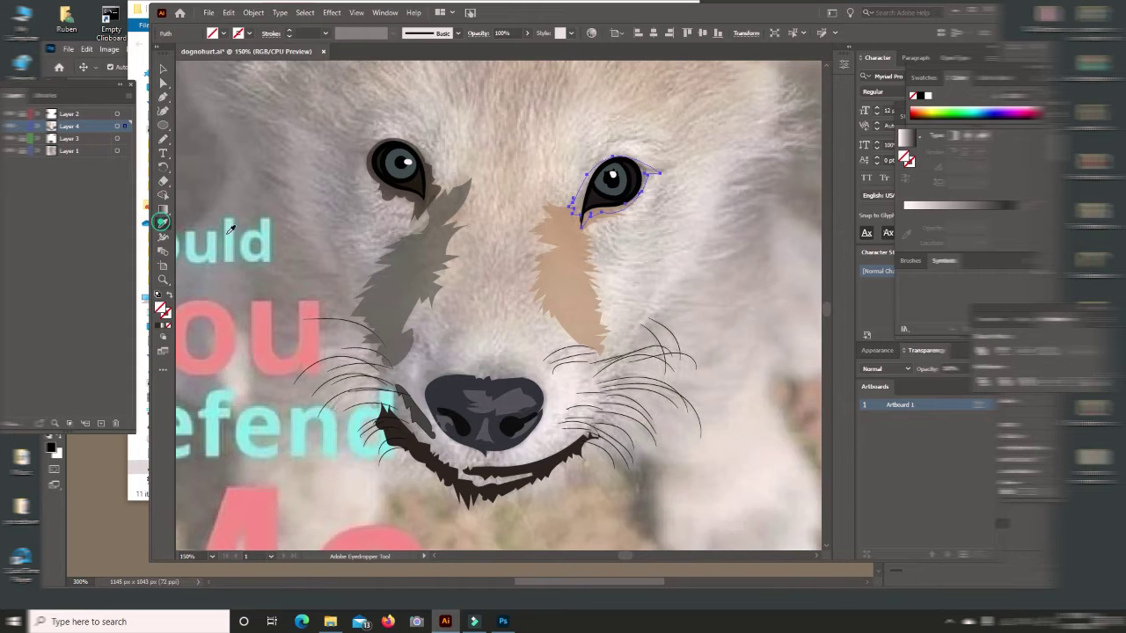
click(391, 167)
click(163, 68)
click(233, 126)
click(163, 138)
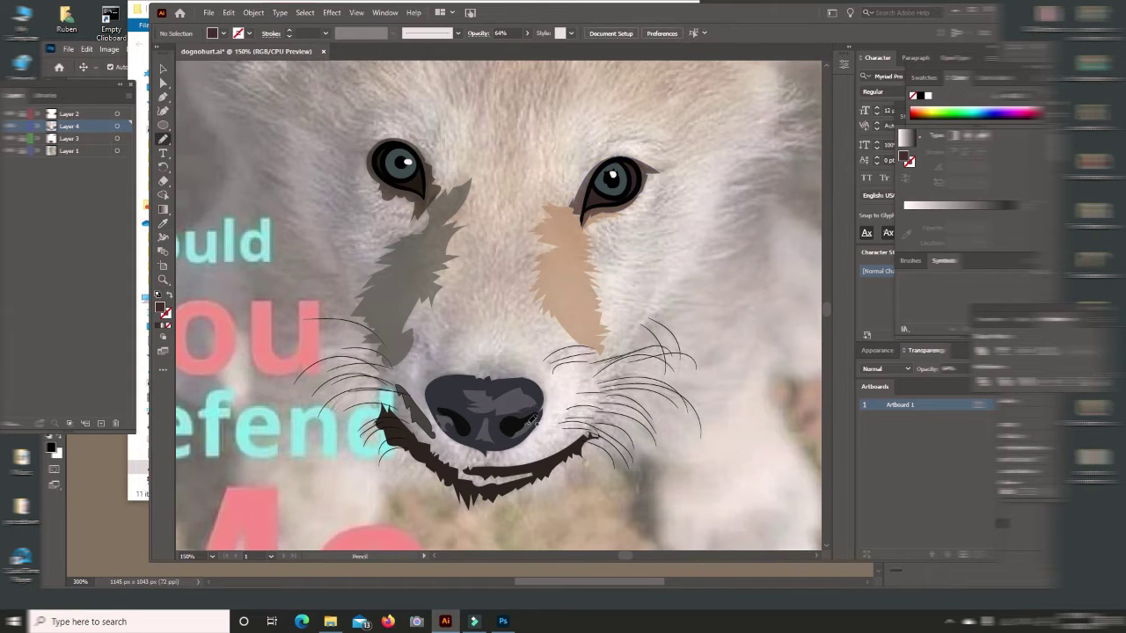
drag(472, 364, 541, 372)
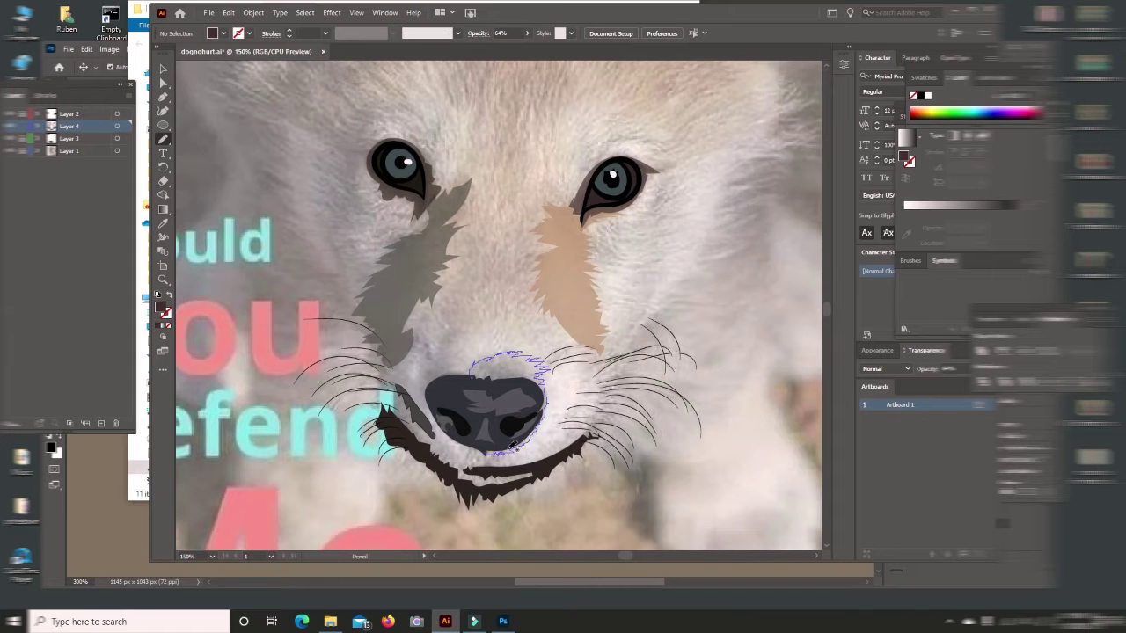
Step: Fill the nose shape with the nose's sampled grey and try restacking it from the context menu
click(163, 223)
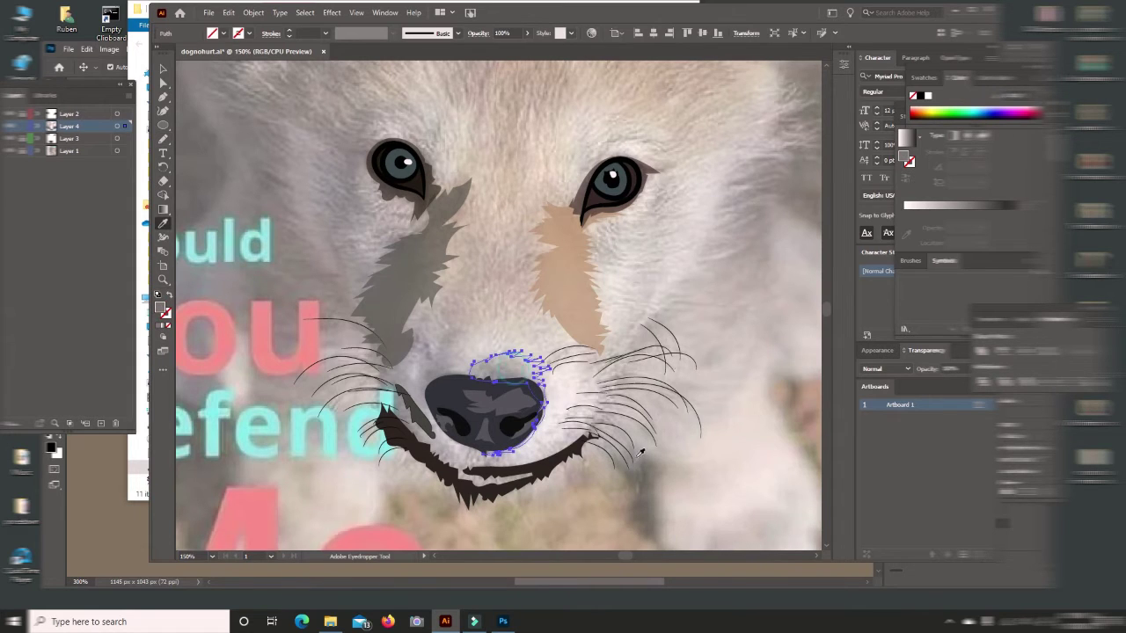
click(488, 400)
key(v)
right_click(507, 371)
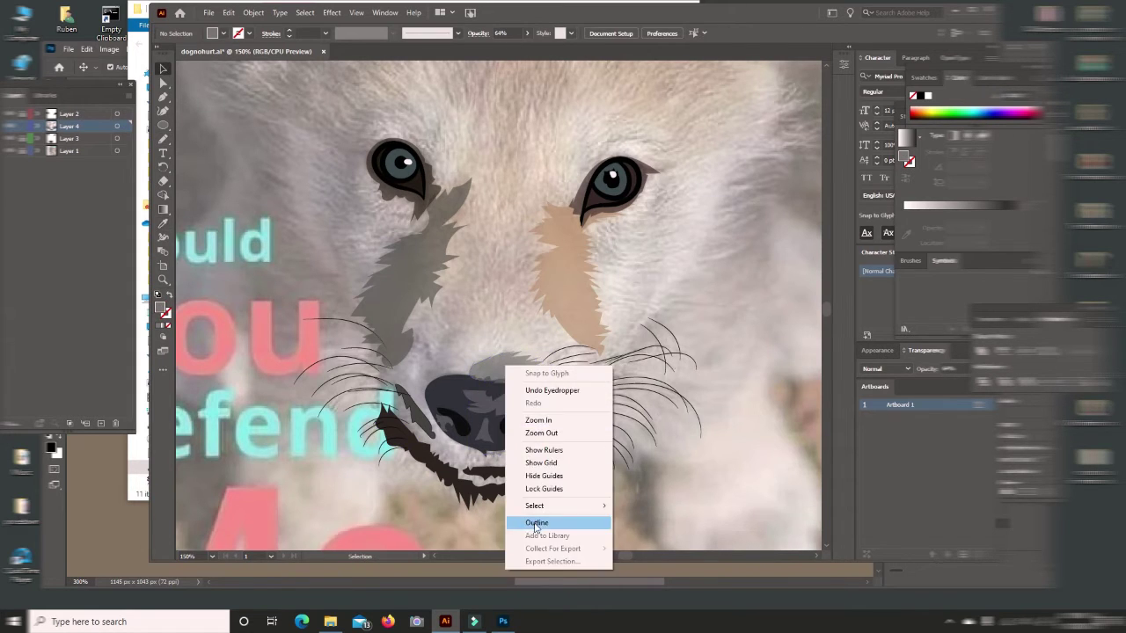
click(488, 387)
right_click(515, 370)
click(680, 314)
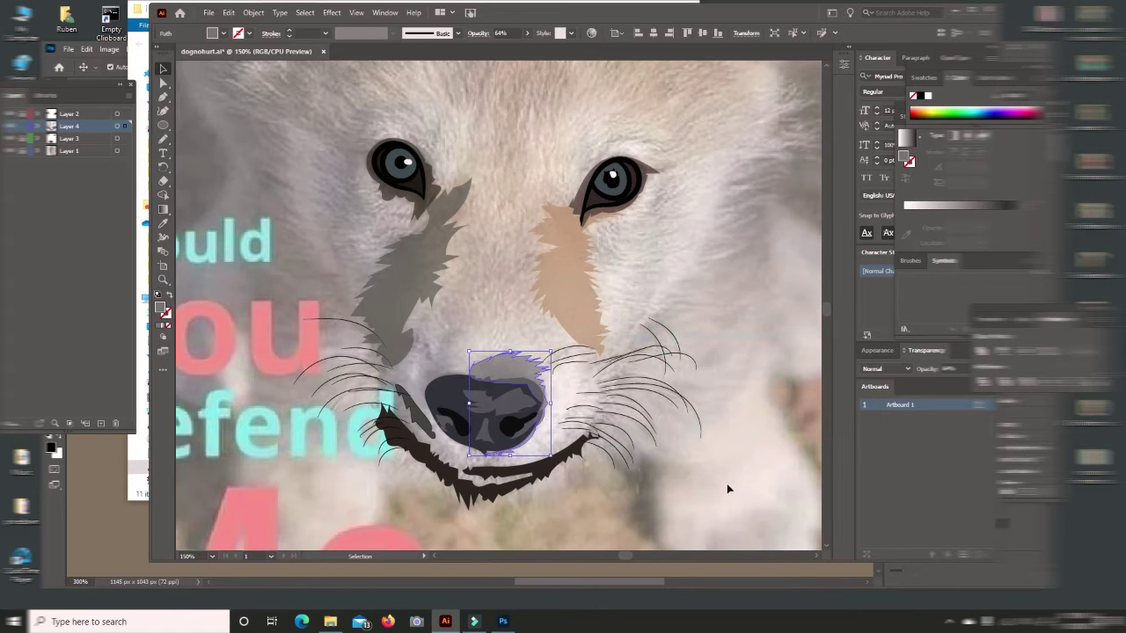
right_click(532, 396)
mouse_move(559, 313)
click(687, 352)
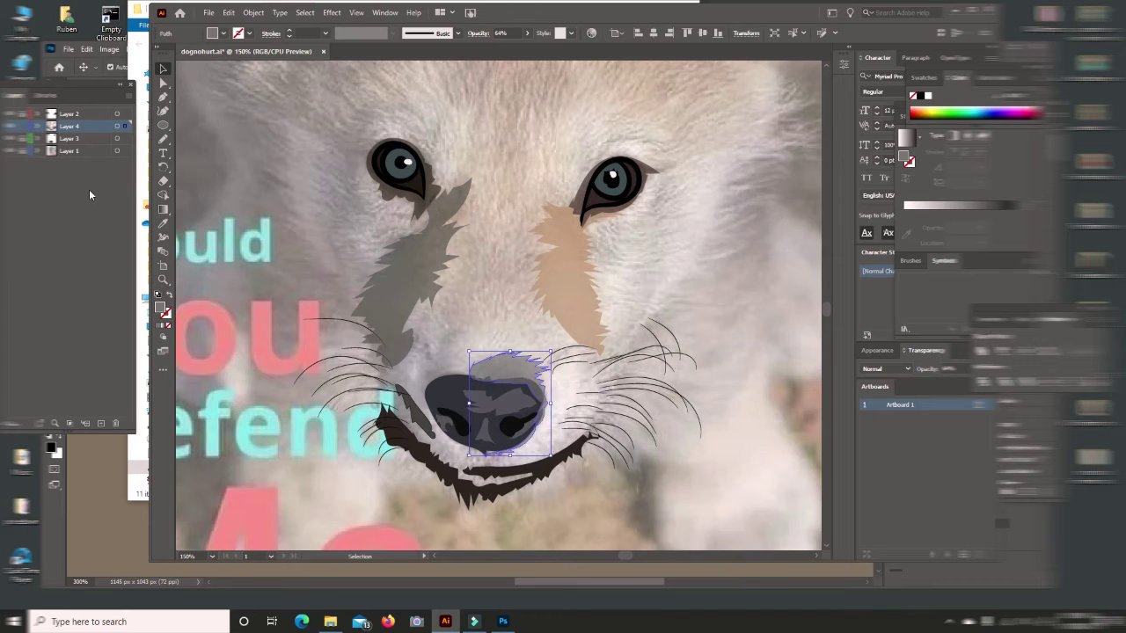
Step: Target Layer 3, undo the nose stroke, and redraw a shape along the nose edges
click(519, 502)
click(69, 138)
click(163, 138)
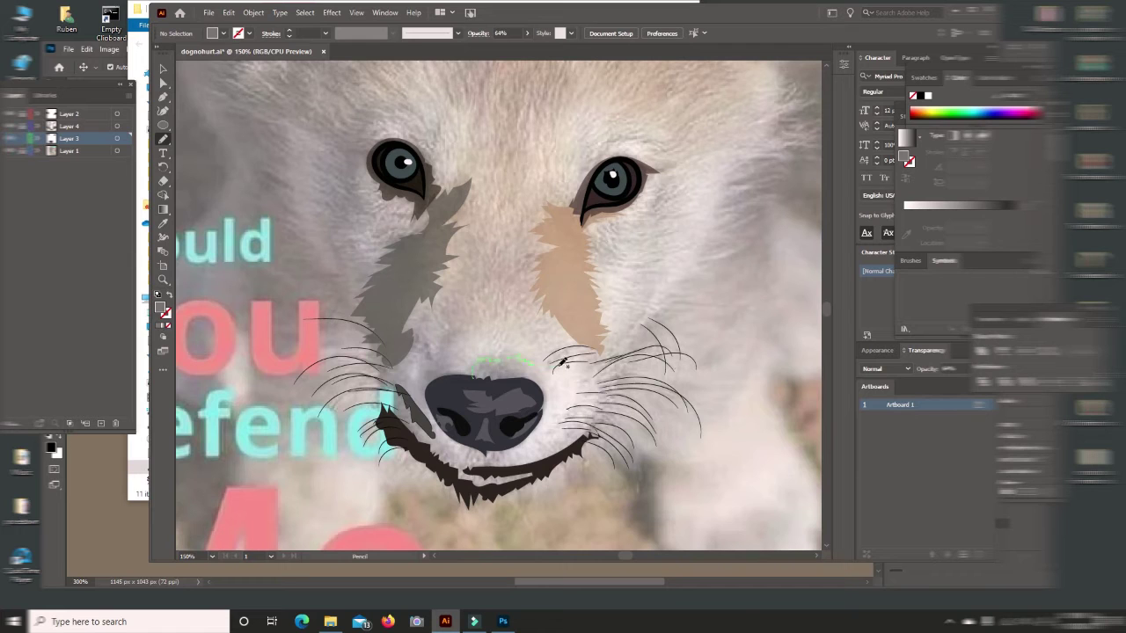
click(228, 12)
click(307, 143)
drag(477, 378, 495, 359)
drag(524, 442, 525, 434)
Step: Fill the new nose shape with sampled grey and send it behind the nose artwork
key(i)
click(506, 400)
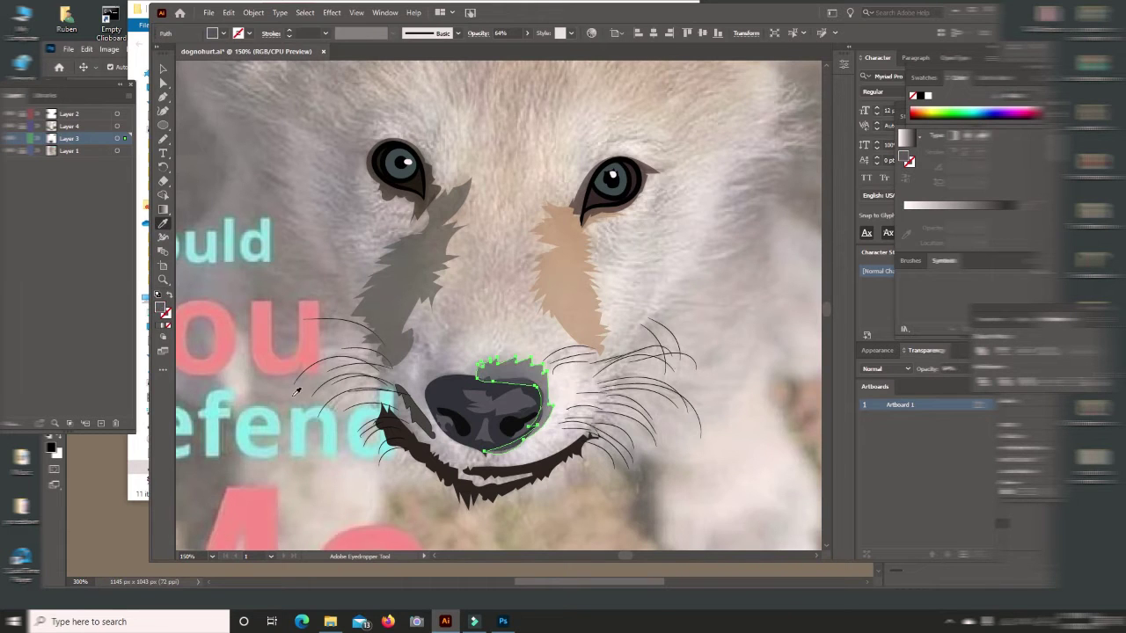
key(v)
right_click(533, 387)
click(695, 349)
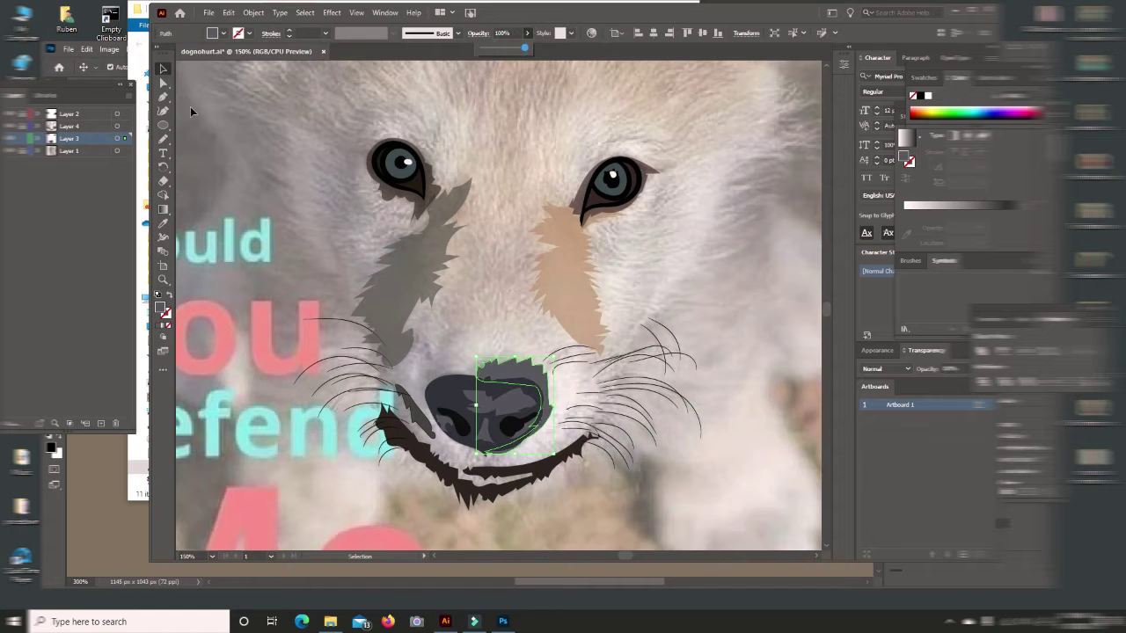
key(n)
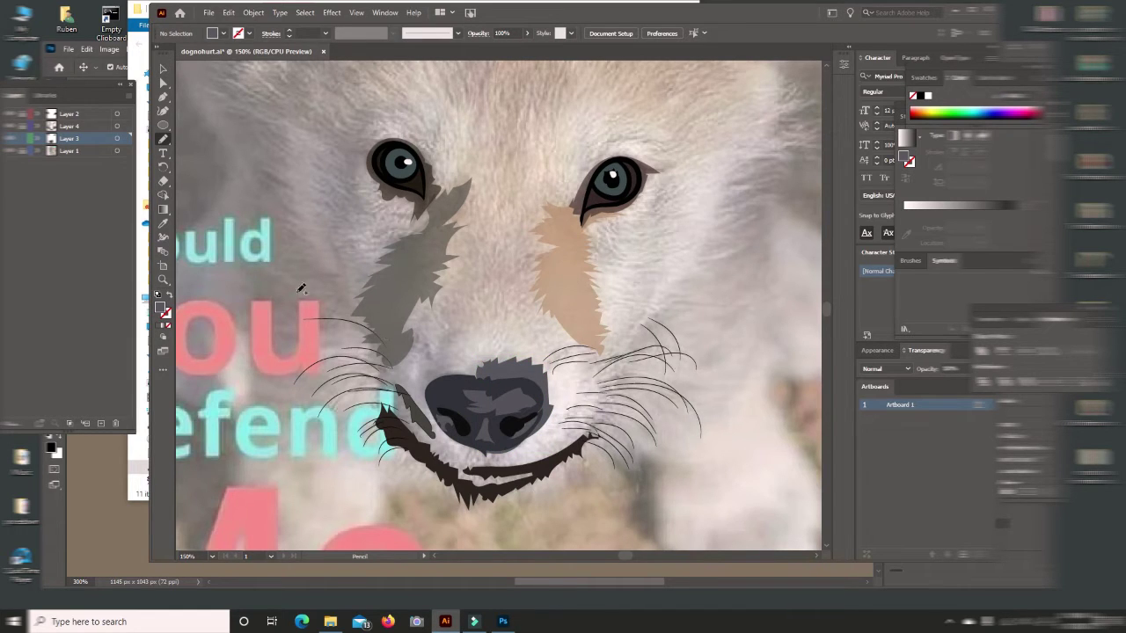
Step: Trace zigzag fur around the muzzle from both cheeks and fill it with sampled grey
drag(386, 349, 392, 437)
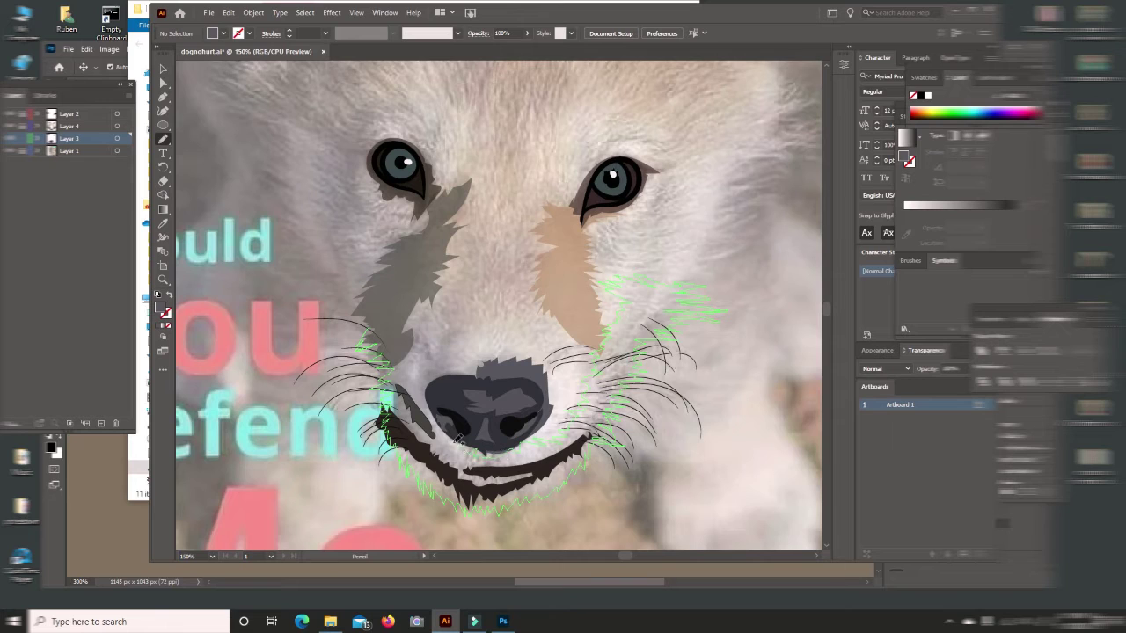
drag(458, 437, 469, 365)
drag(450, 274, 426, 300)
click(162, 224)
click(577, 506)
Step: Raise the muzzle fur to 100% opacity, then check the grey strip and tan patch selections
click(526, 32)
drag(507, 47, 532, 47)
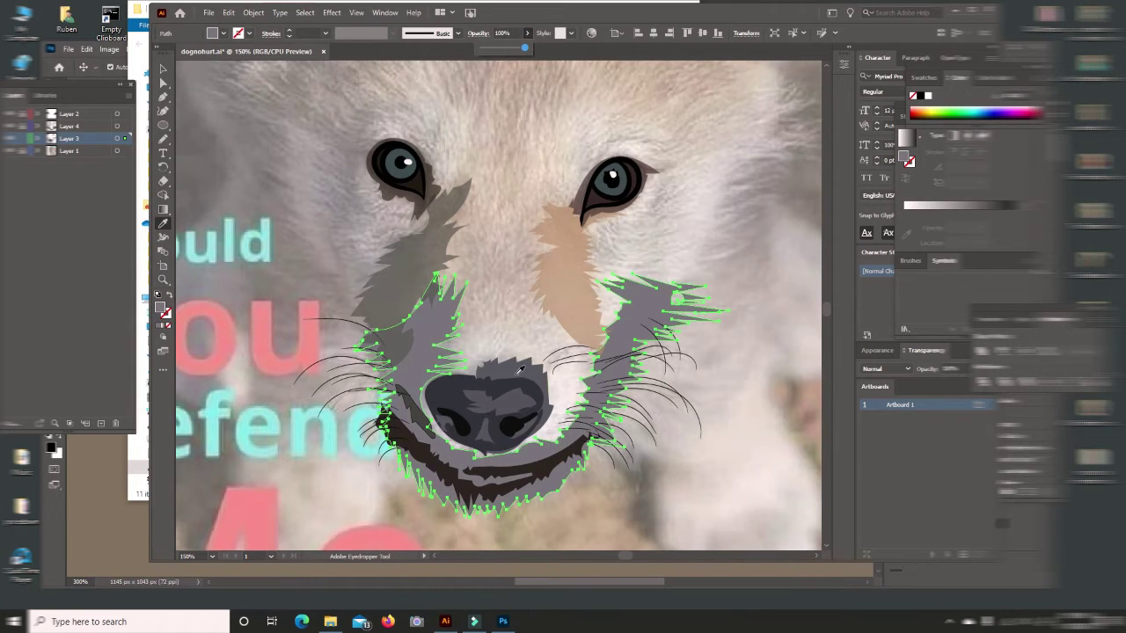
key(v)
click(409, 264)
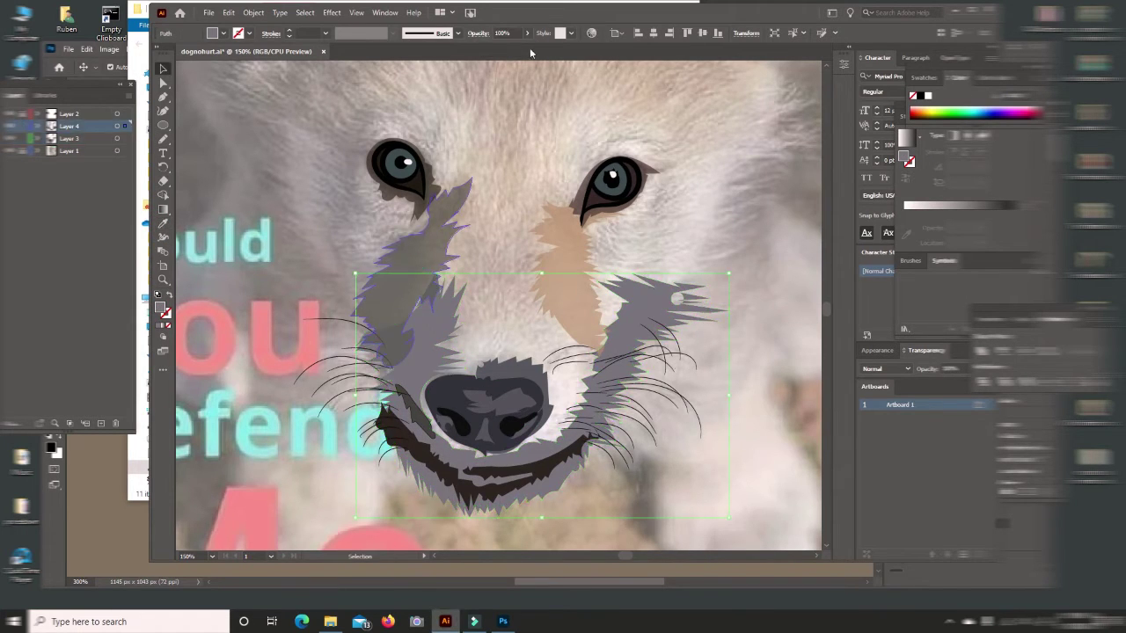
click(571, 273)
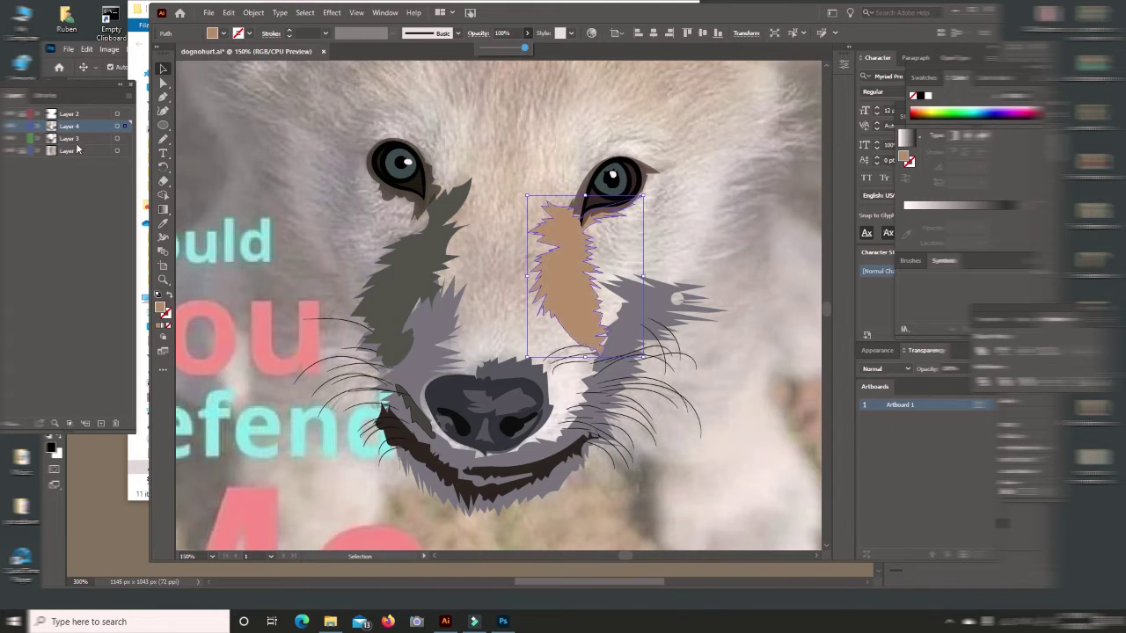
click(671, 539)
Step: Pencil-trace a closed outline around the lower muzzle and fill it with sampled grey
key(n)
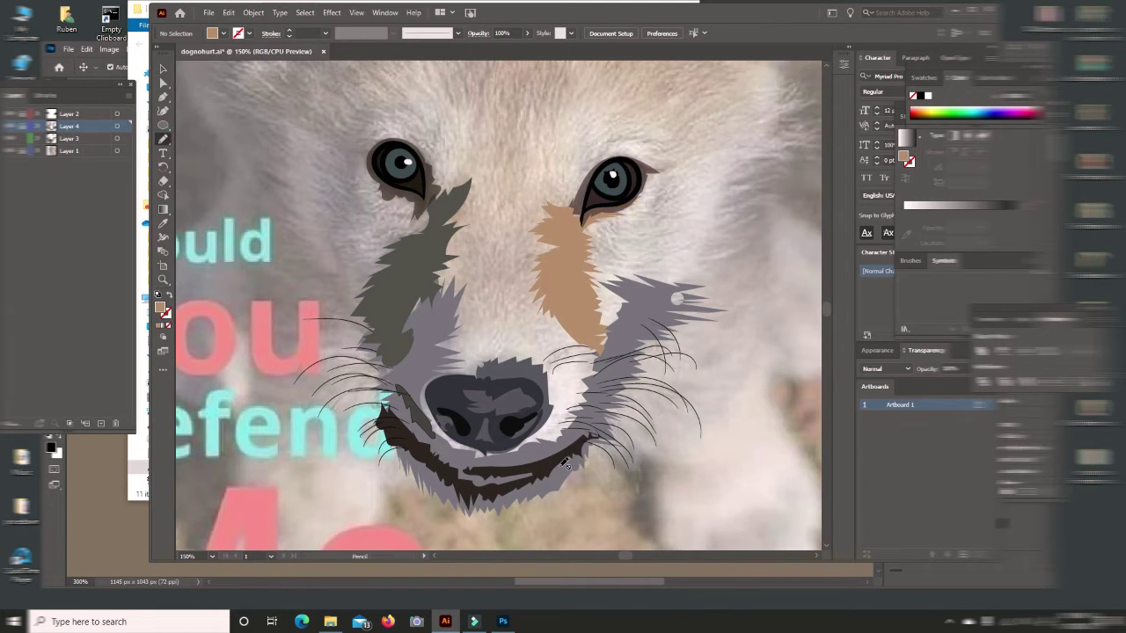
mouse_move(460, 336)
mouse_down()
mouse_move(598, 400)
mouse_move(574, 268)
mouse_up()
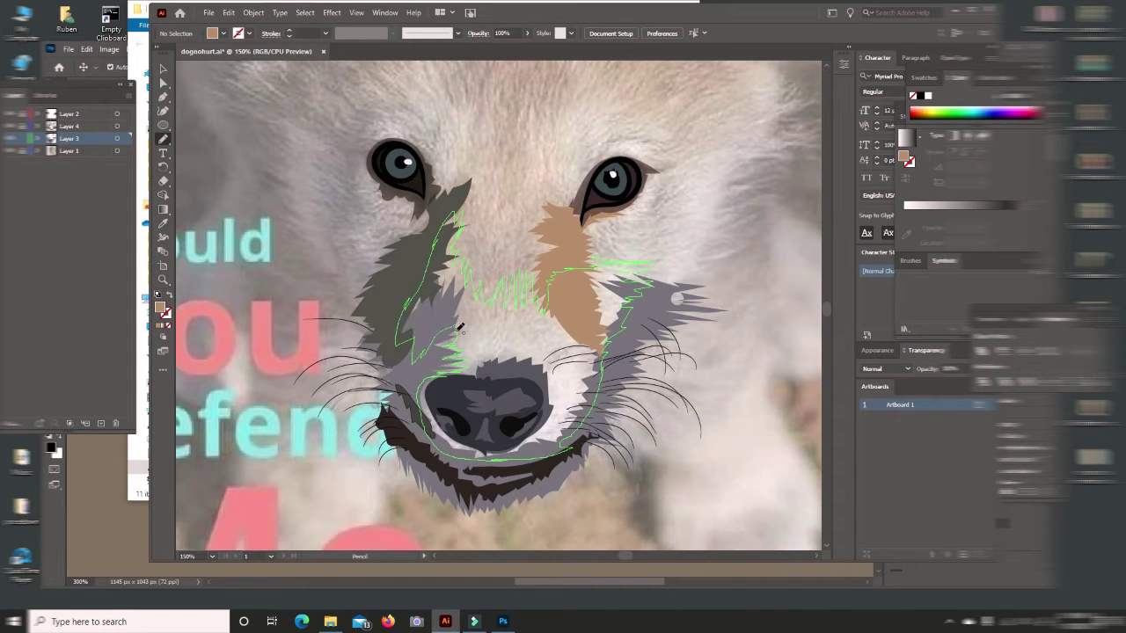
drag(458, 205, 459, 329)
key(i)
click(650, 529)
Step: Set the muzzle shape's opacity to 100 and send it behind the other shapes
click(499, 33)
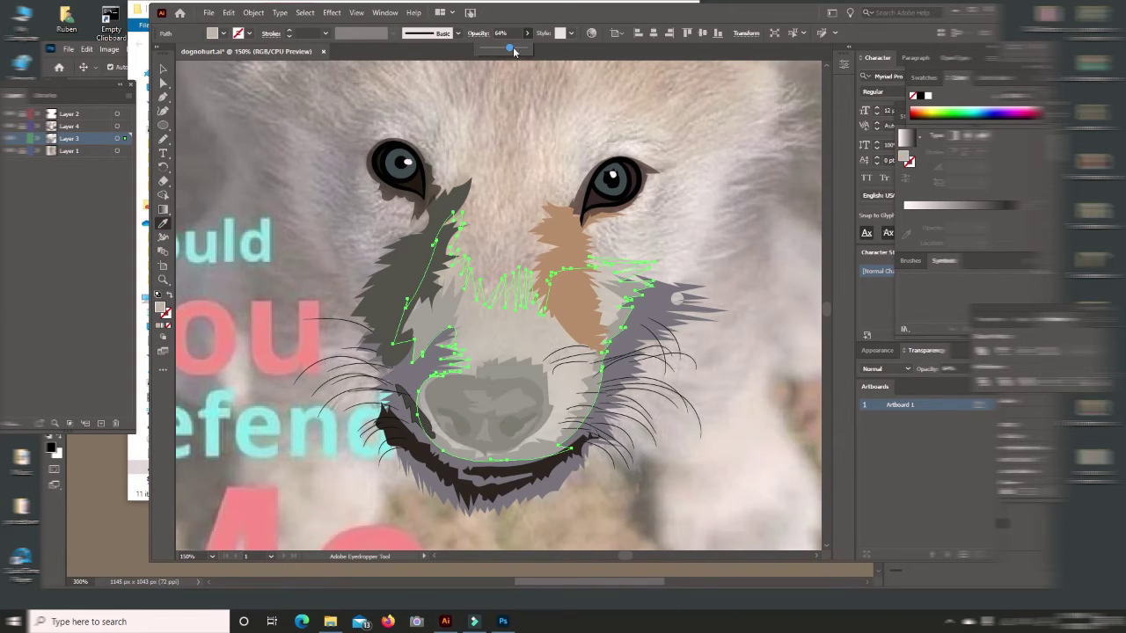
text(100)
key(Return)
key(v)
right_click(515, 387)
click(669, 360)
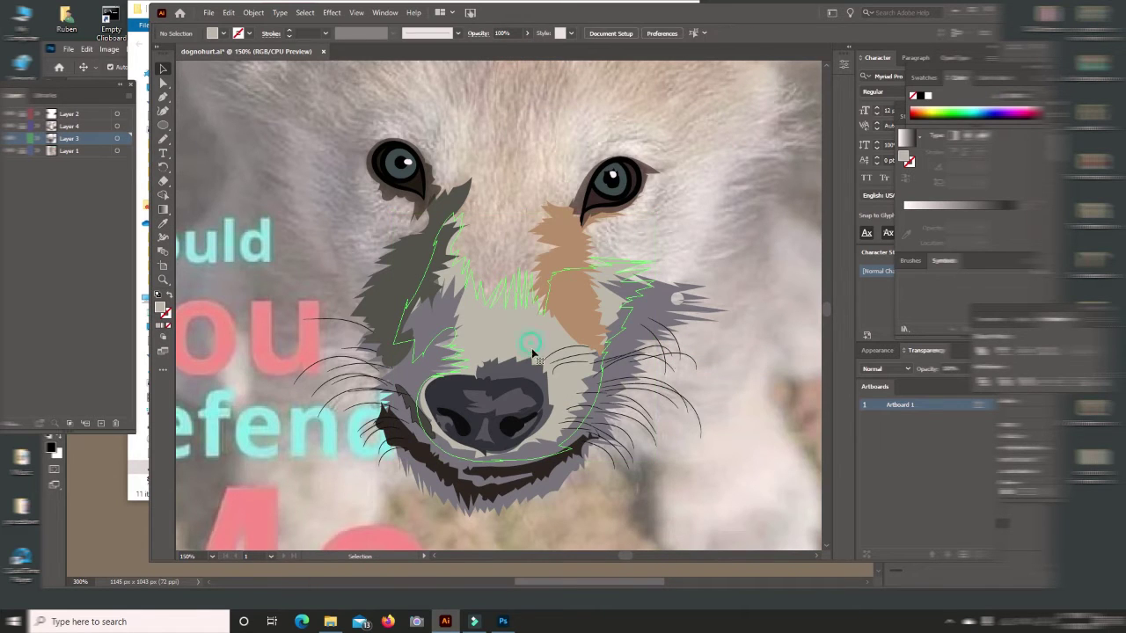
Step: Set the muzzle shape's fill to None, deselect, and create a new Layer 5
click(170, 327)
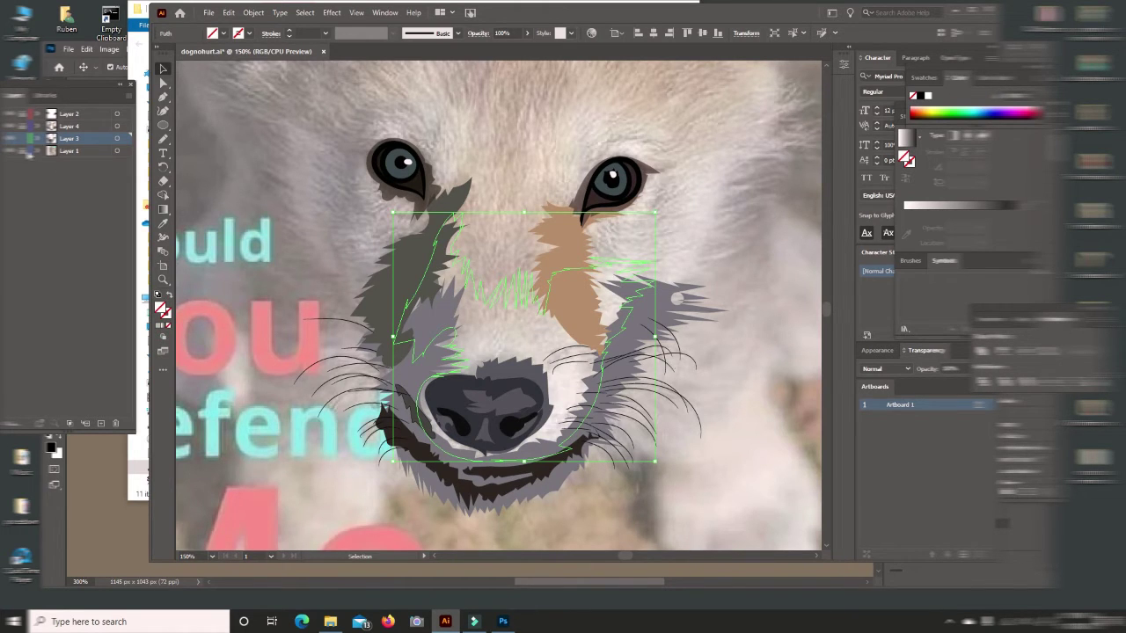
key(ctrl+shift+a)
click(102, 424)
Step: Trace a muzzle patch around the nose and fill it with a pale sampled colour
click(160, 325)
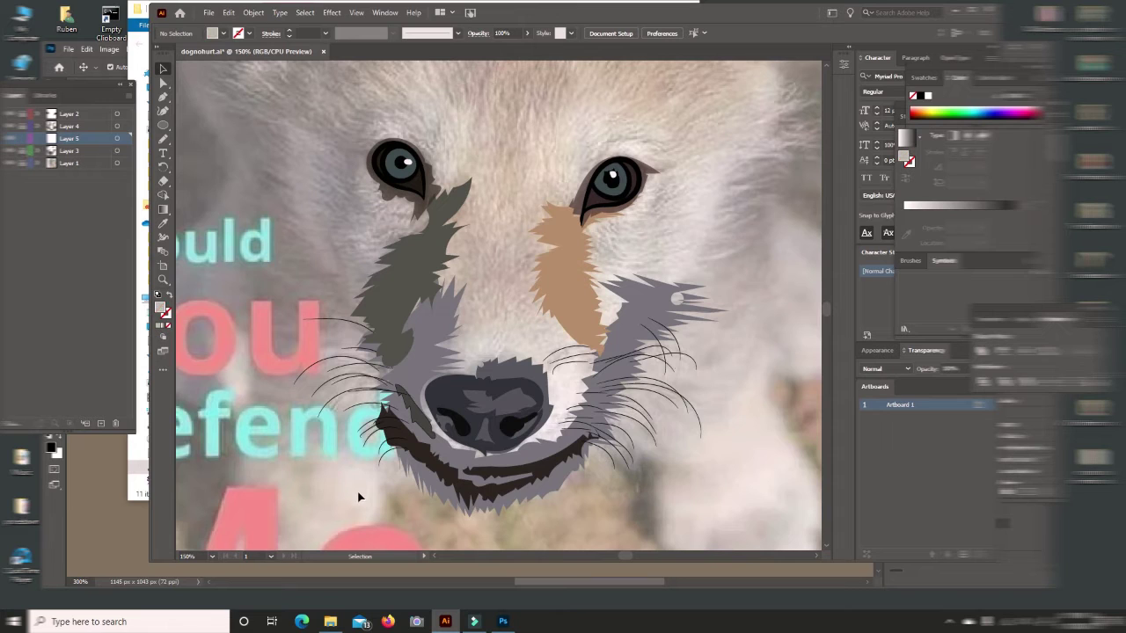
click(162, 139)
drag(594, 376, 449, 336)
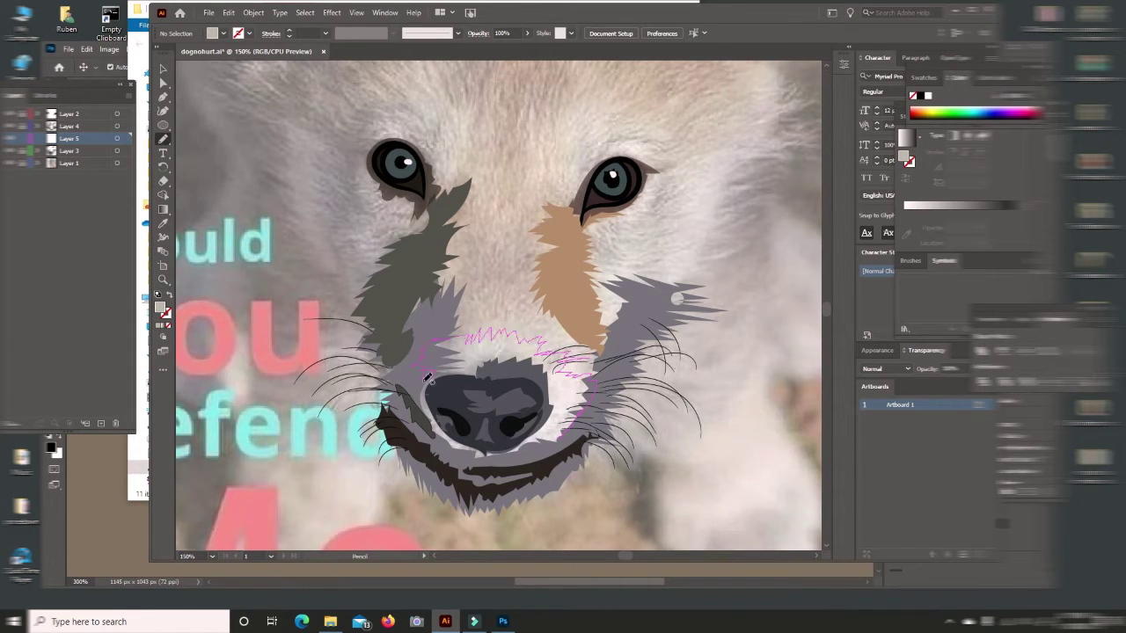
drag(428, 377, 497, 451)
click(163, 223)
click(693, 510)
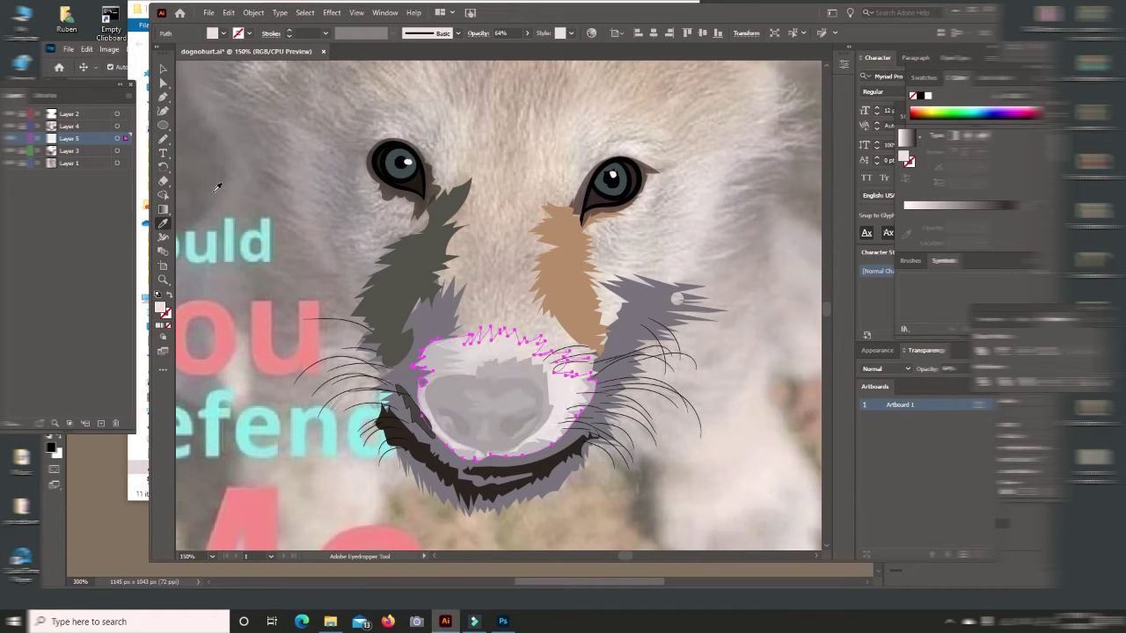
Step: Move Layer 5 beneath Layer 3, refill the shape, deselect it, and zoom out
drag(56, 163, 57, 158)
click(454, 429)
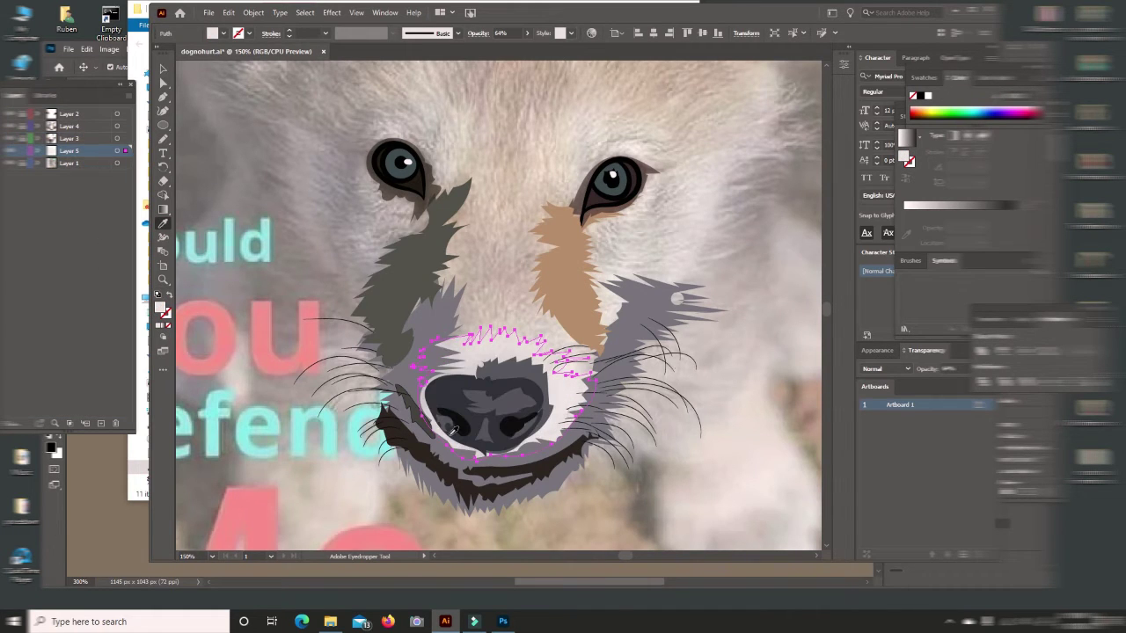
click(51, 141)
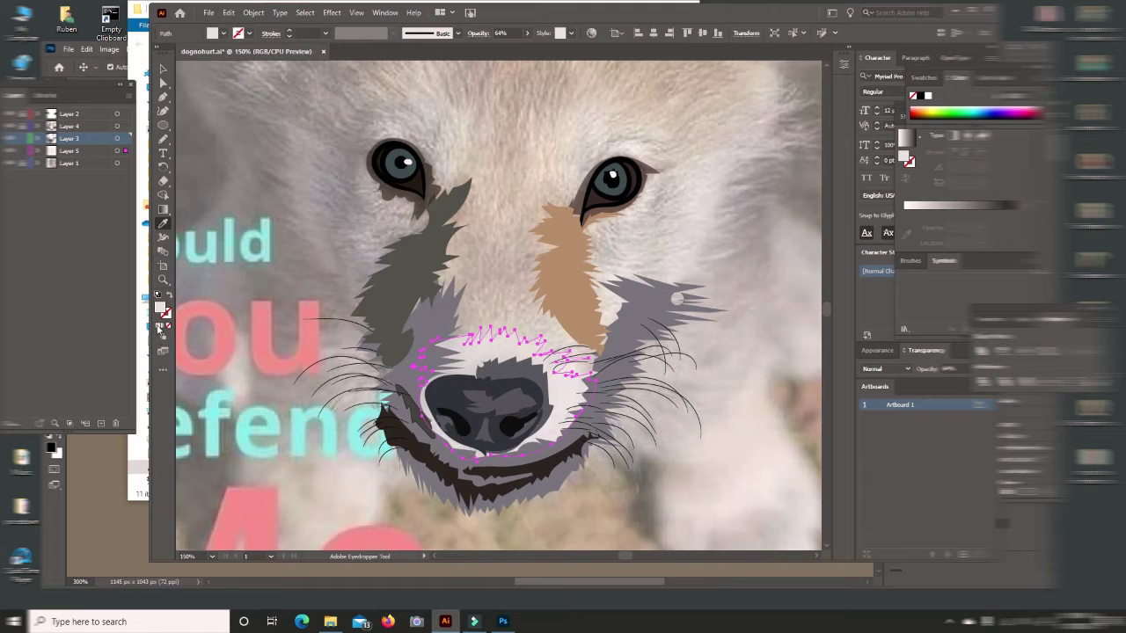
click(162, 68)
click(743, 451)
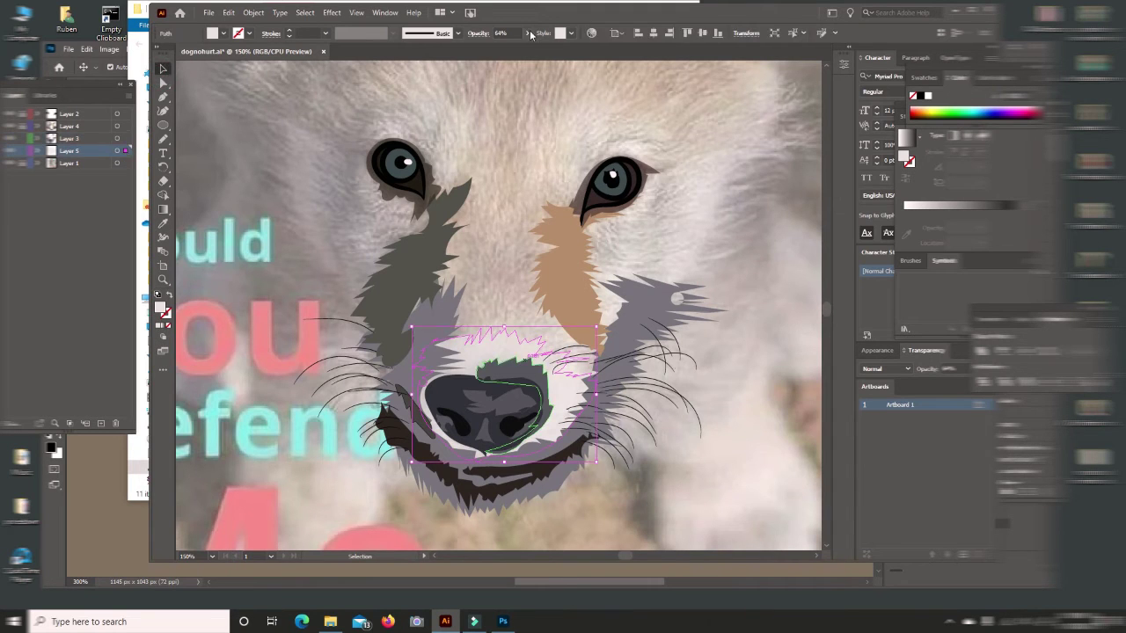
key(n)
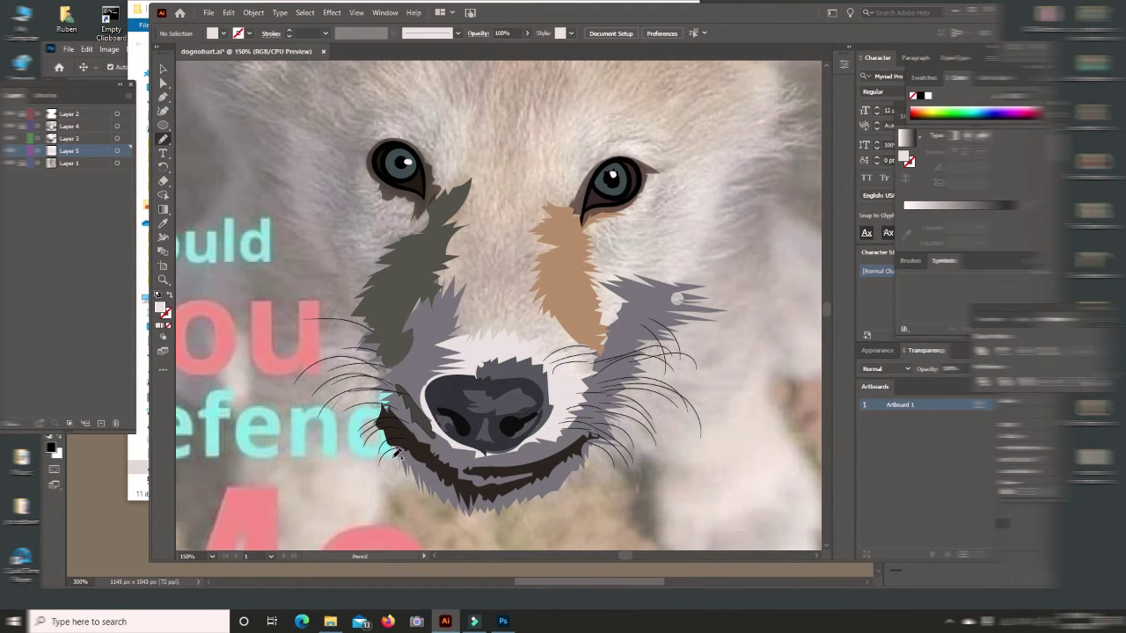
key(z)
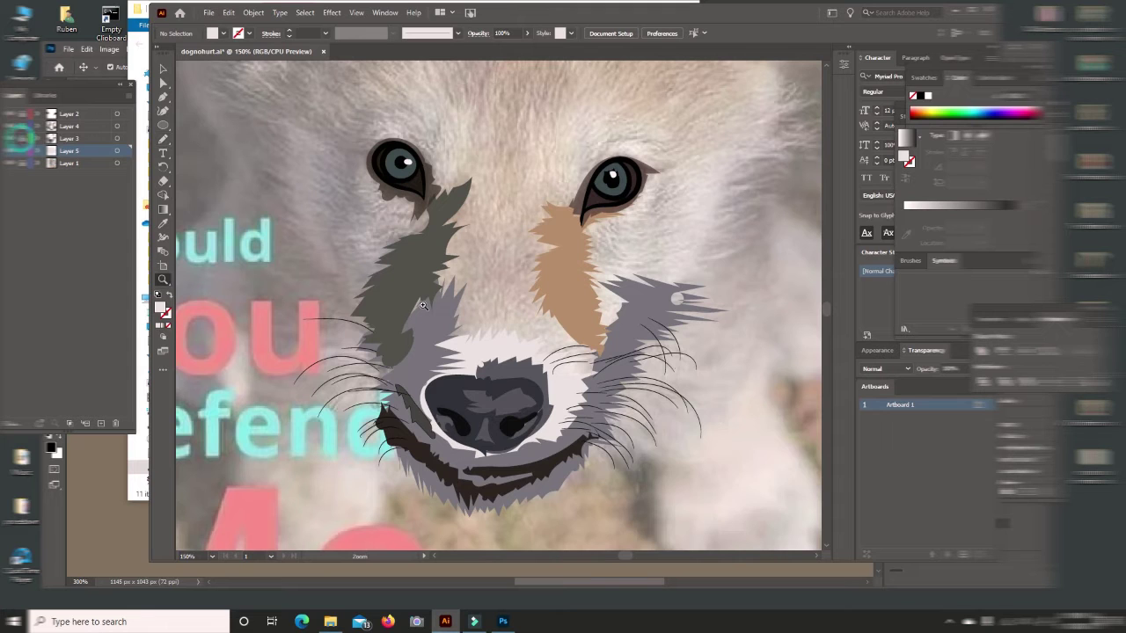
alt+click(493, 316)
Step: Trace the right ear and cheek outline and fill it with sampled light grey
alt+click(484, 281)
key(n)
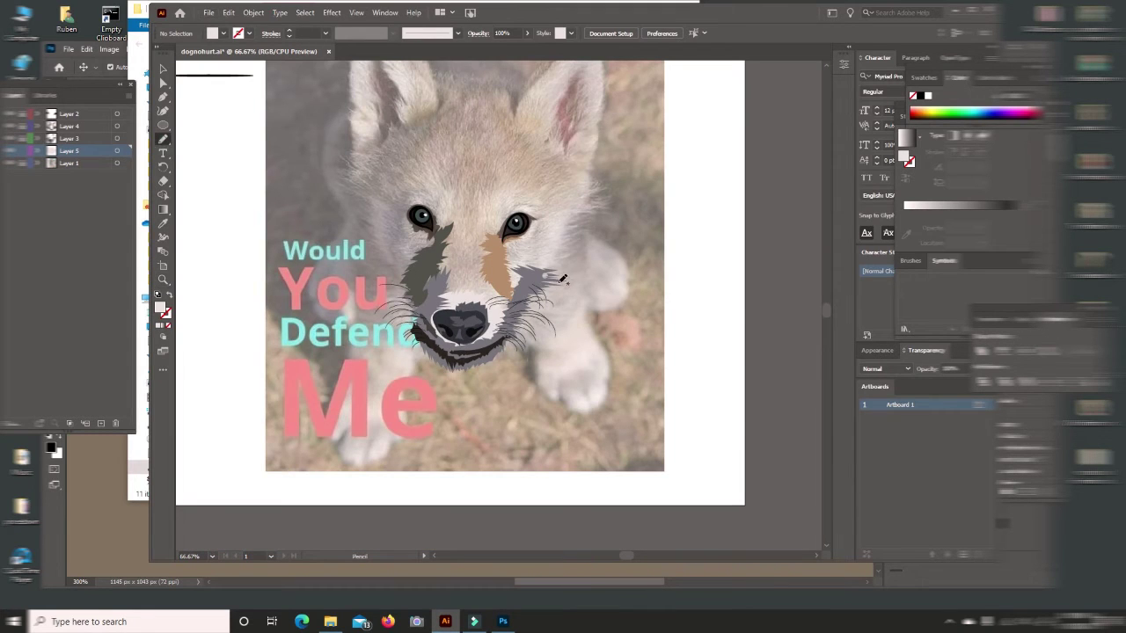
drag(568, 264, 575, 231)
drag(585, 166, 595, 142)
scroll(596, 218, up, 3)
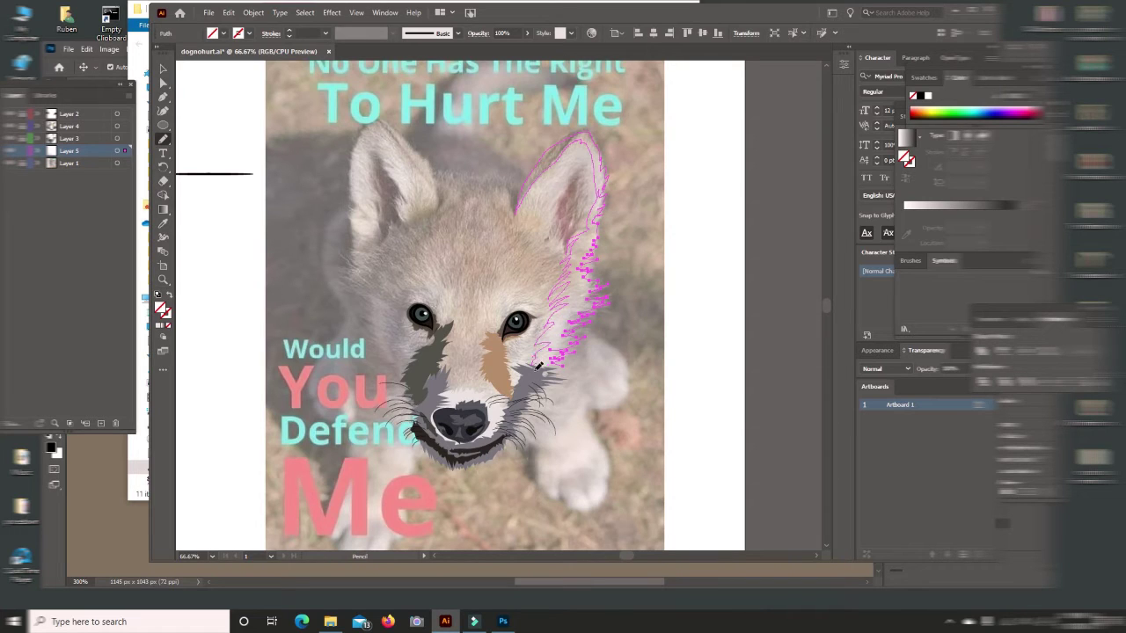
click(162, 222)
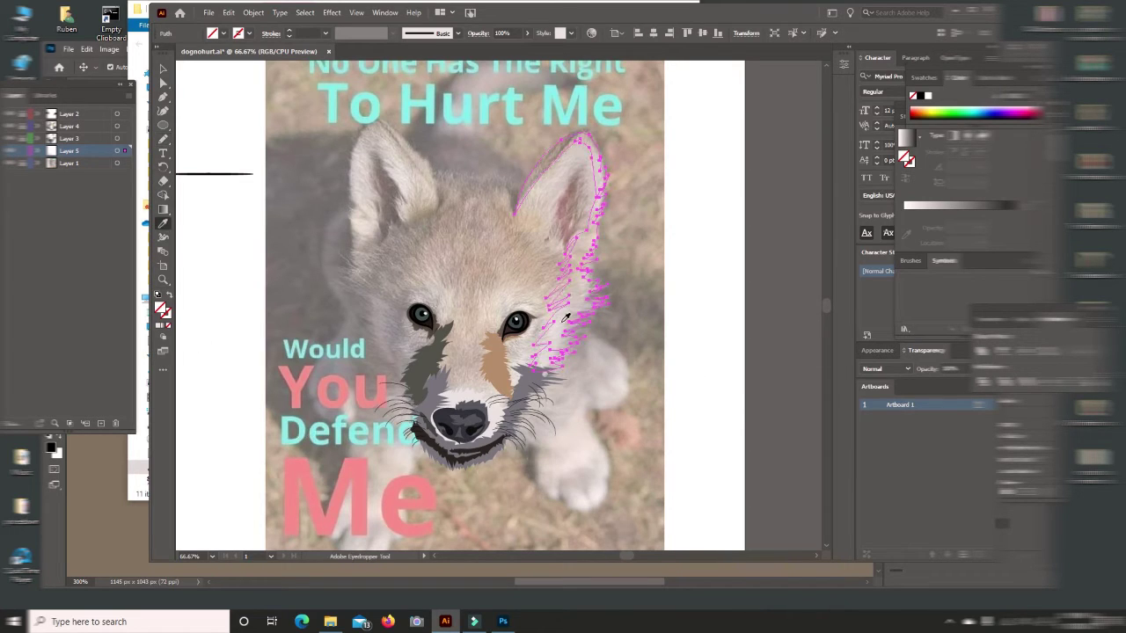
click(549, 378)
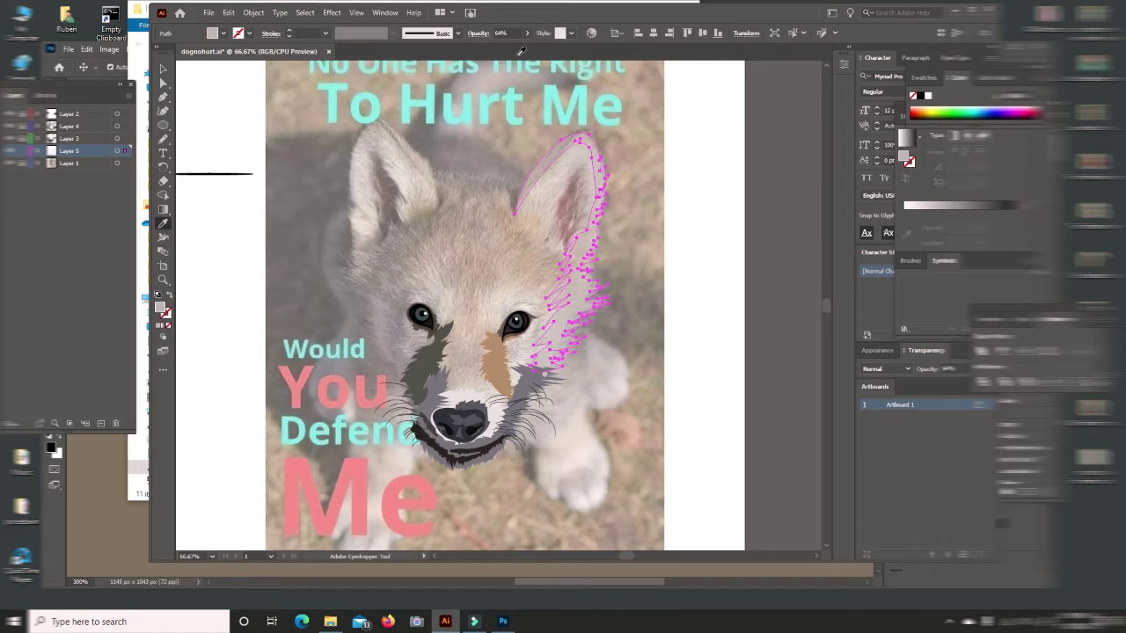
click(163, 138)
Step: Draw the ear's dark back edge and fill it with a dark sampled colour
key(ctrl+shift+a)
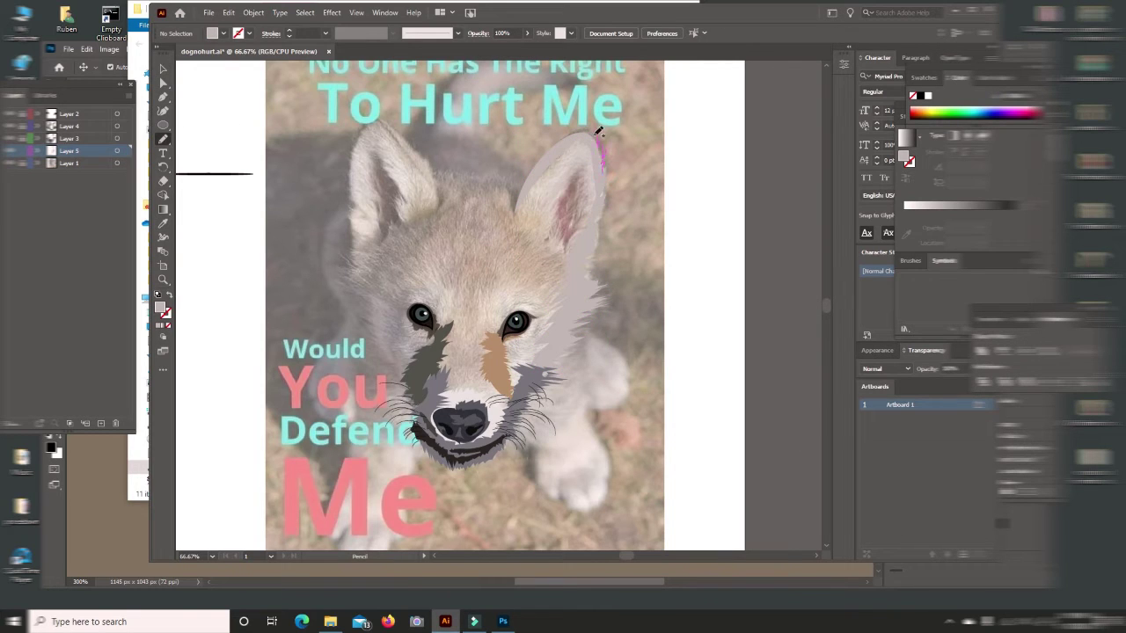
mouse_move(568, 132)
mouse_down()
mouse_move(520, 187)
mouse_move(606, 167)
mouse_up()
key(i)
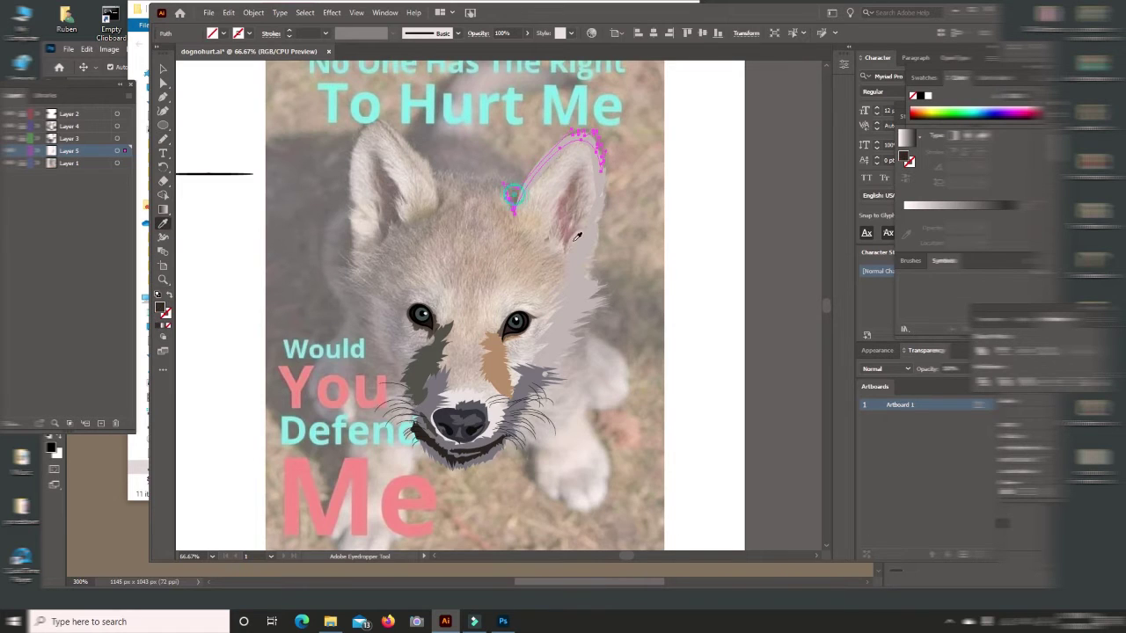
click(577, 236)
key(v)
click(696, 208)
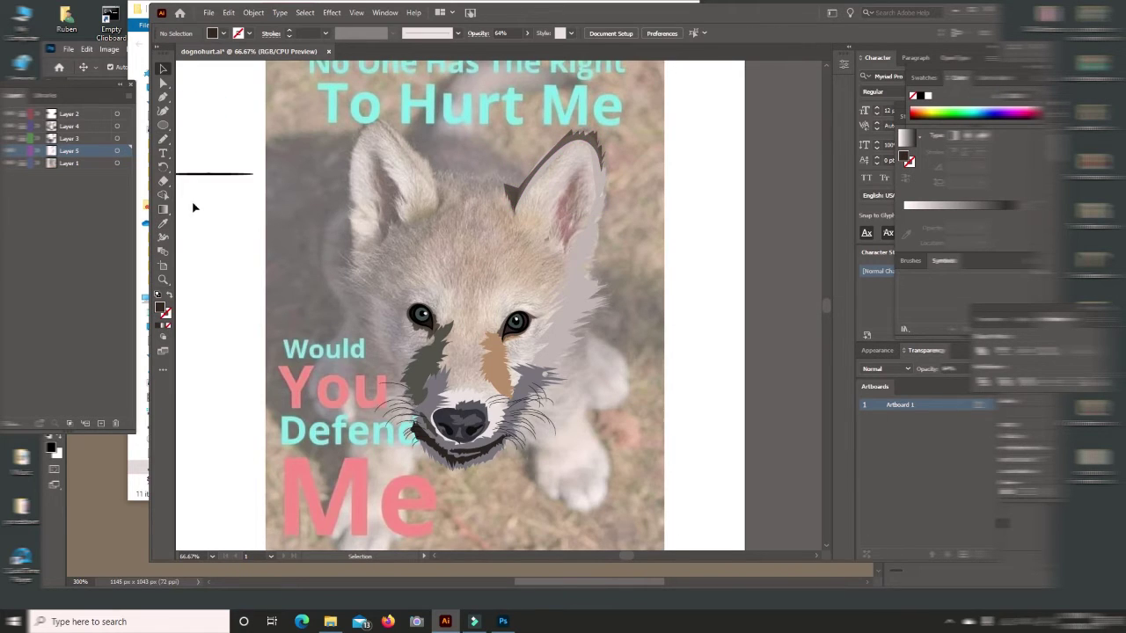
Step: Trace the inner ear, give it a lighter pinkish fill, and arrange it forward
key(n)
drag(565, 234, 561, 211)
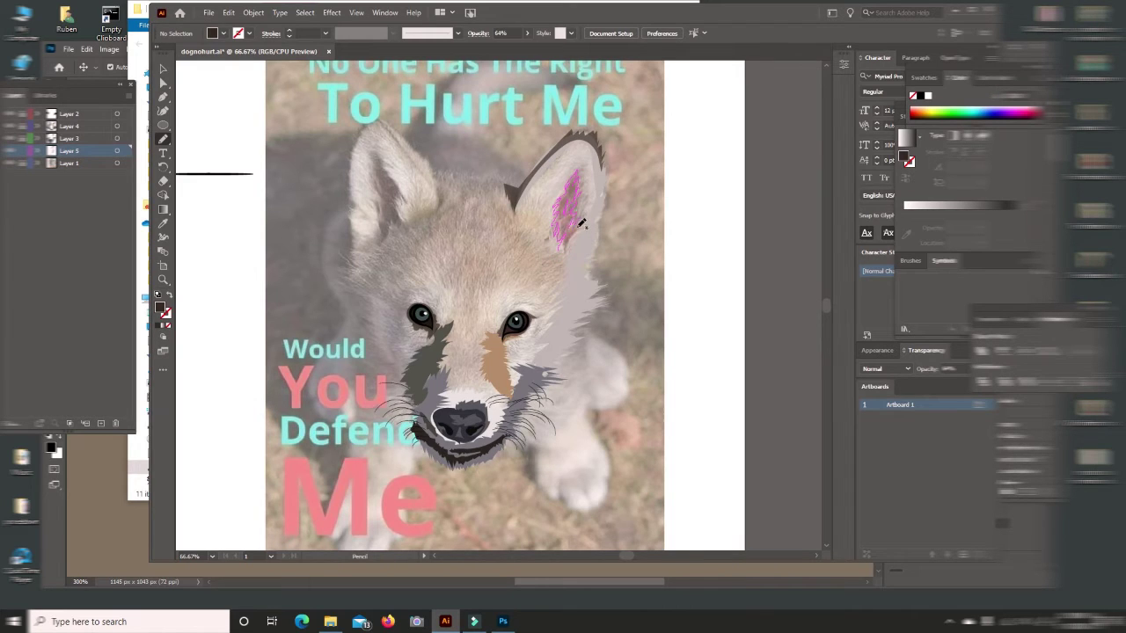
mouse_move(595, 141)
mouse_down()
mouse_move(522, 220)
mouse_move(565, 246)
mouse_up()
key(i)
click(669, 299)
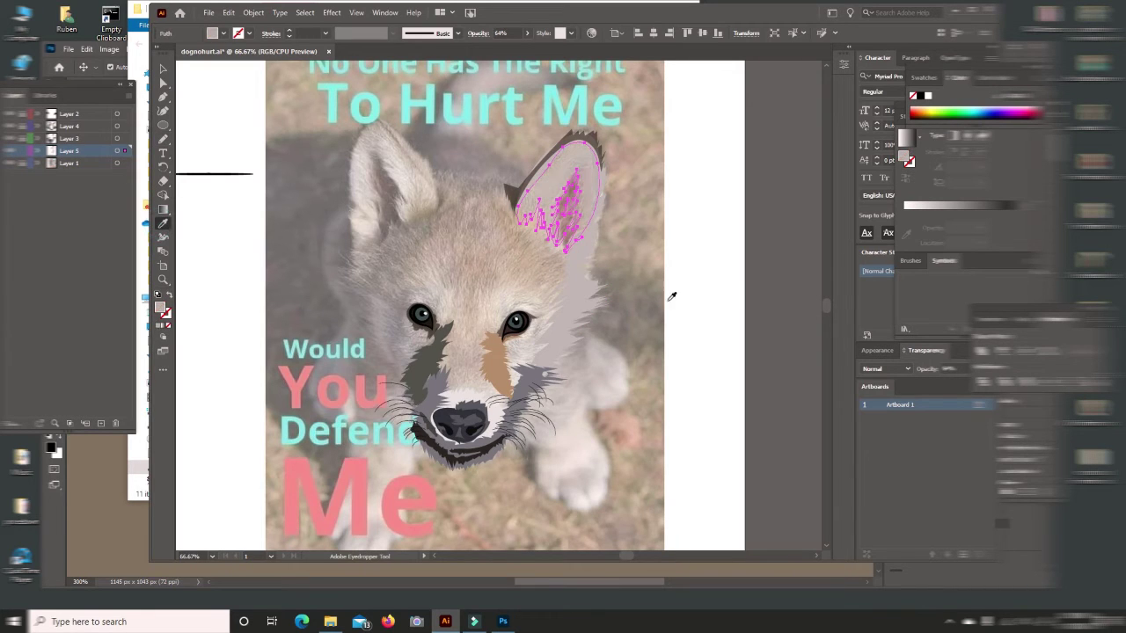
double_click(160, 310)
click(847, 444)
key(v)
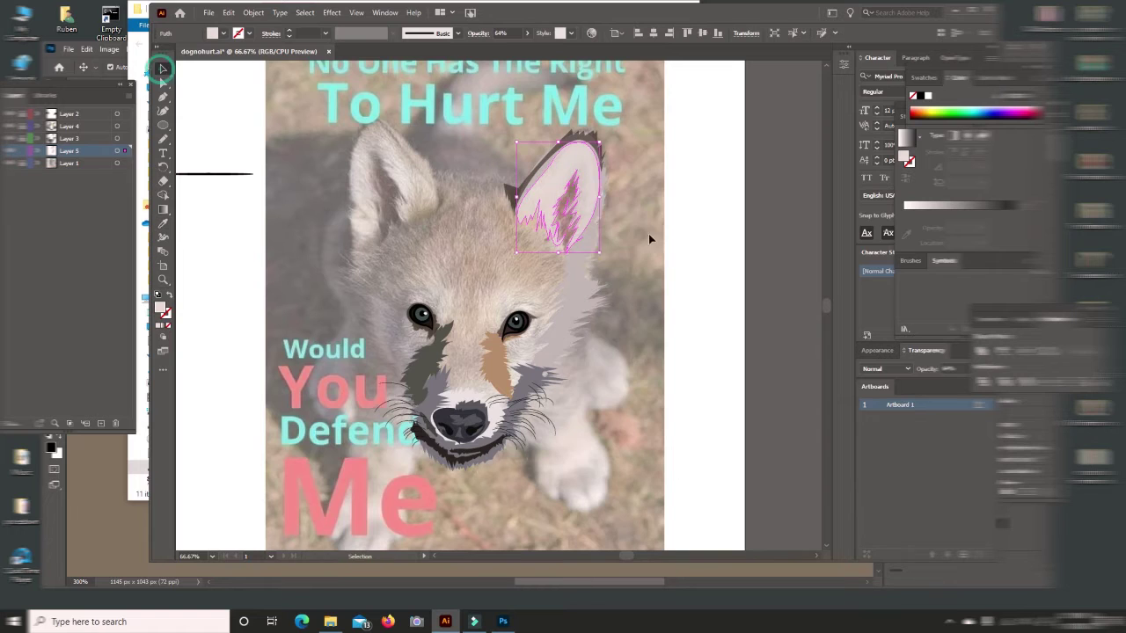
right_click(582, 156)
click(739, 404)
Step: Pencil a dark red shading shape in the right ear and send it behind the fur strands
click(701, 244)
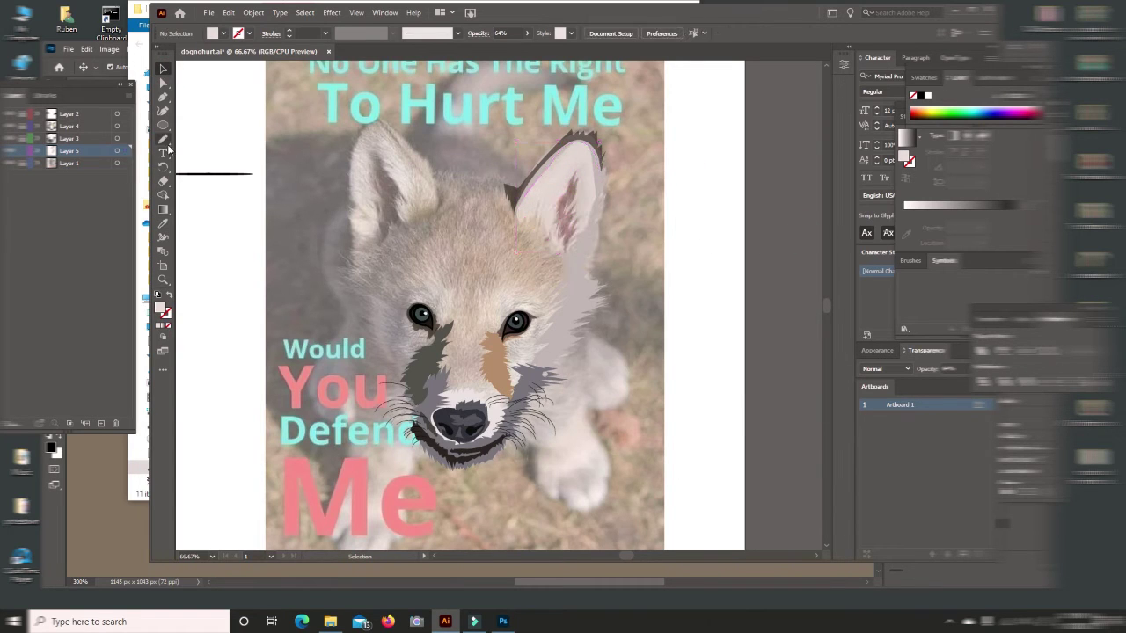
click(164, 139)
drag(583, 231, 573, 249)
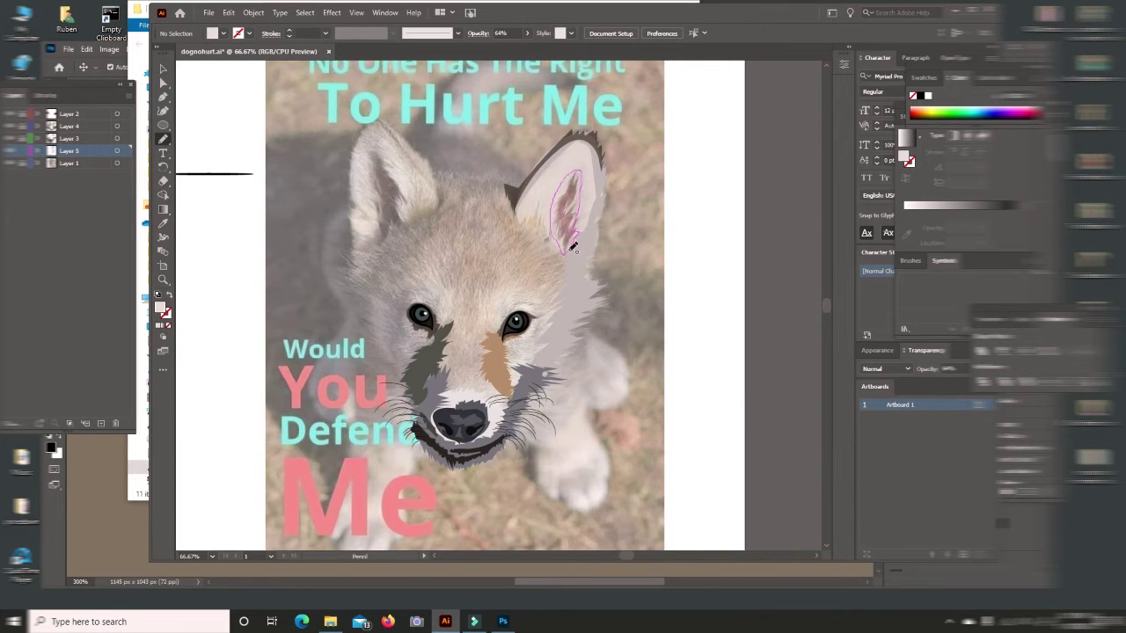
key(i)
click(565, 202)
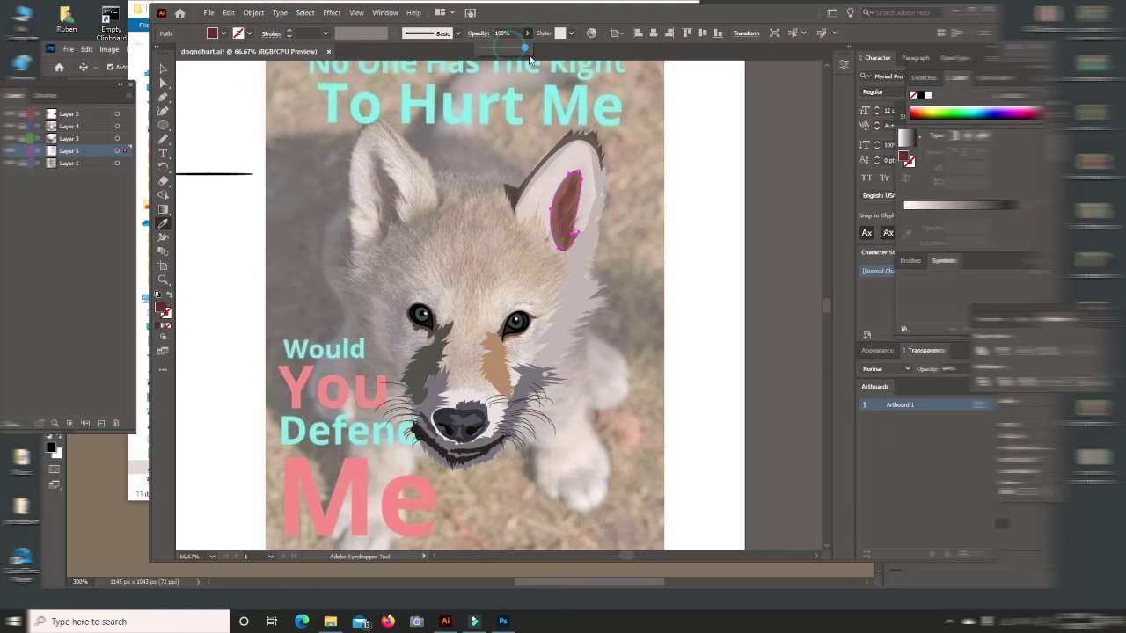
key(v)
right_click(567, 199)
click(739, 449)
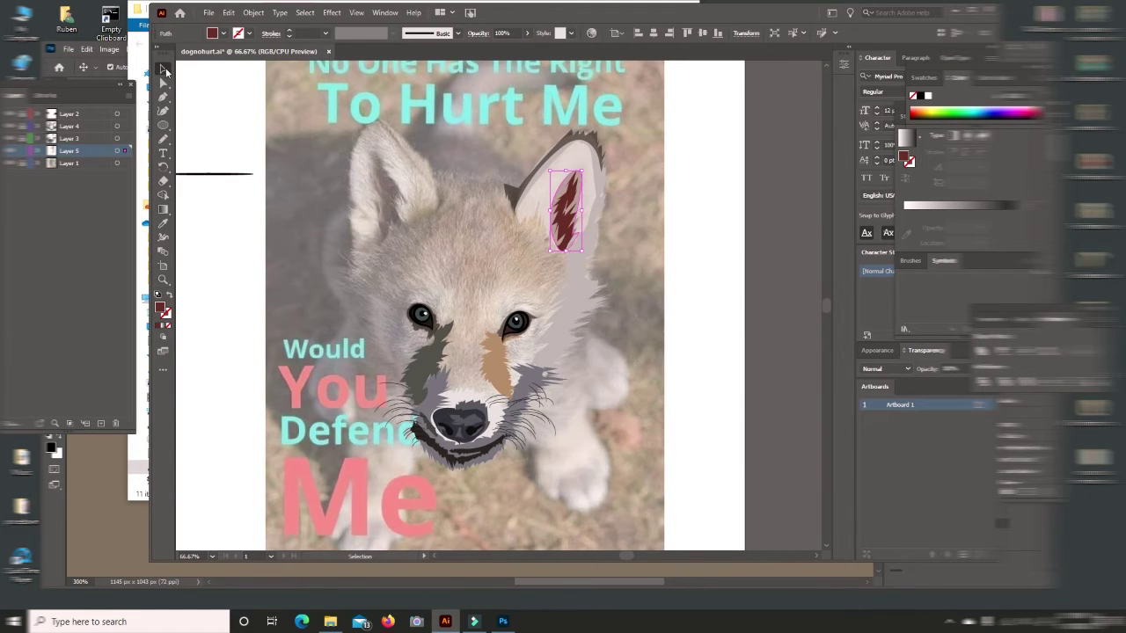
click(717, 308)
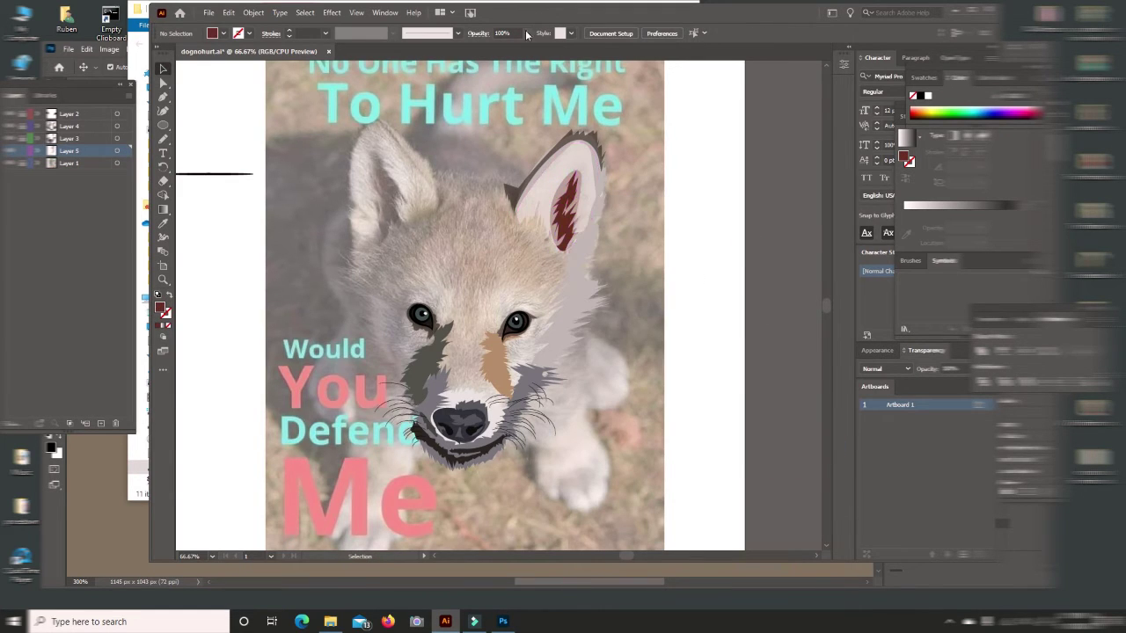
Step: Add another shading patch inside the right ear, filled with a sampled tan brown
click(527, 32)
click(570, 202)
click(162, 138)
mouse_move(528, 204)
mouse_down()
mouse_move(542, 187)
mouse_move(579, 193)
mouse_move(528, 204)
mouse_up()
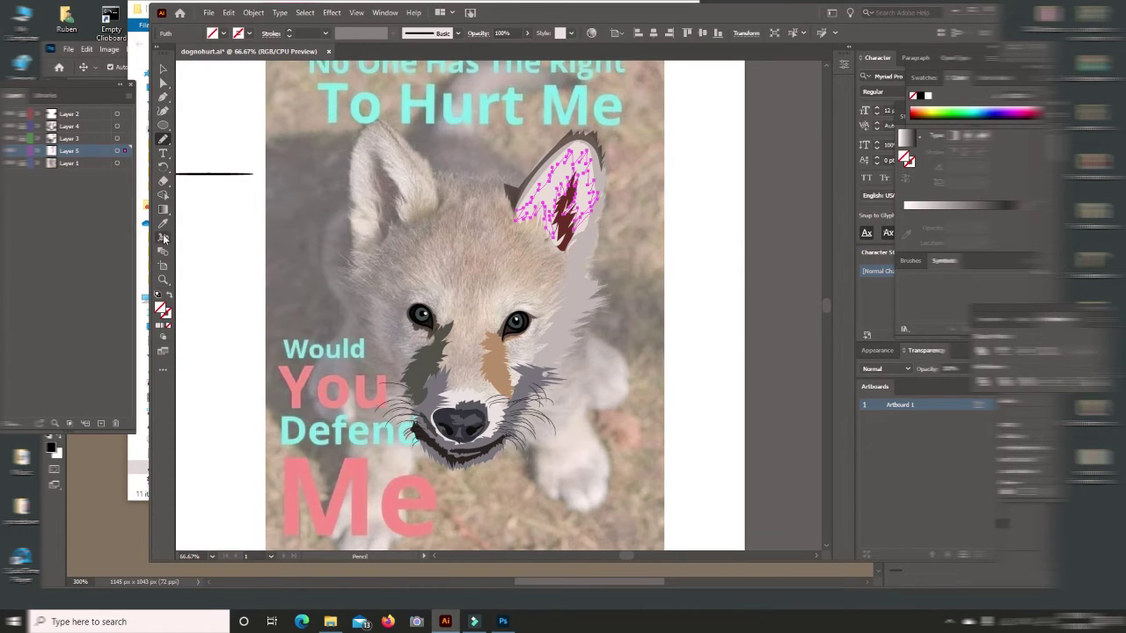
key(i)
double_click(160, 307)
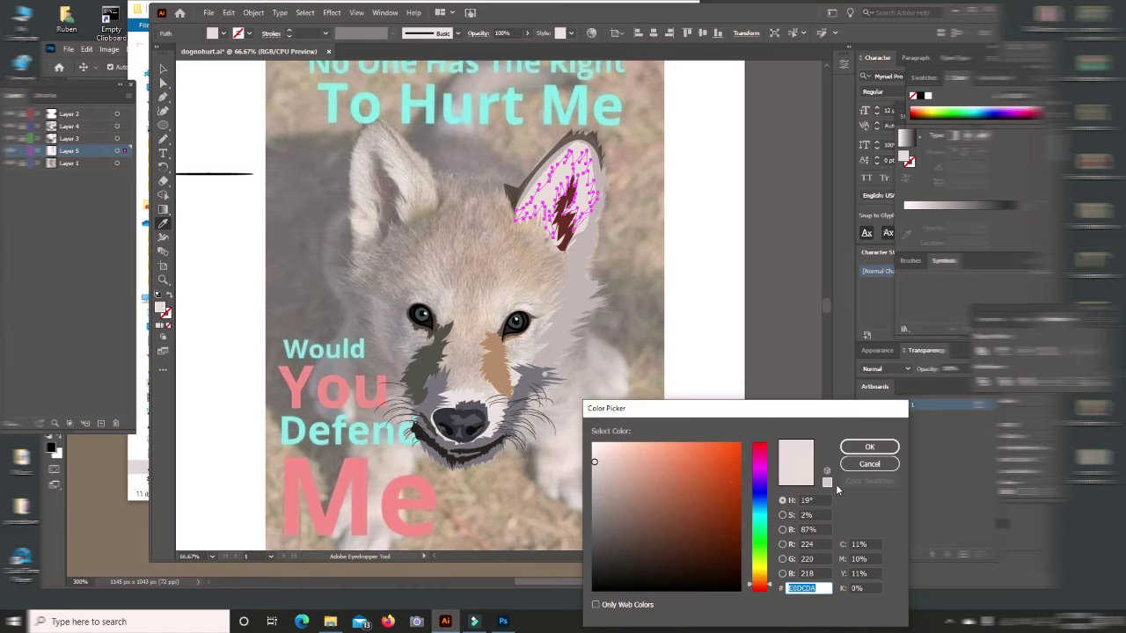
click(869, 447)
click(557, 343)
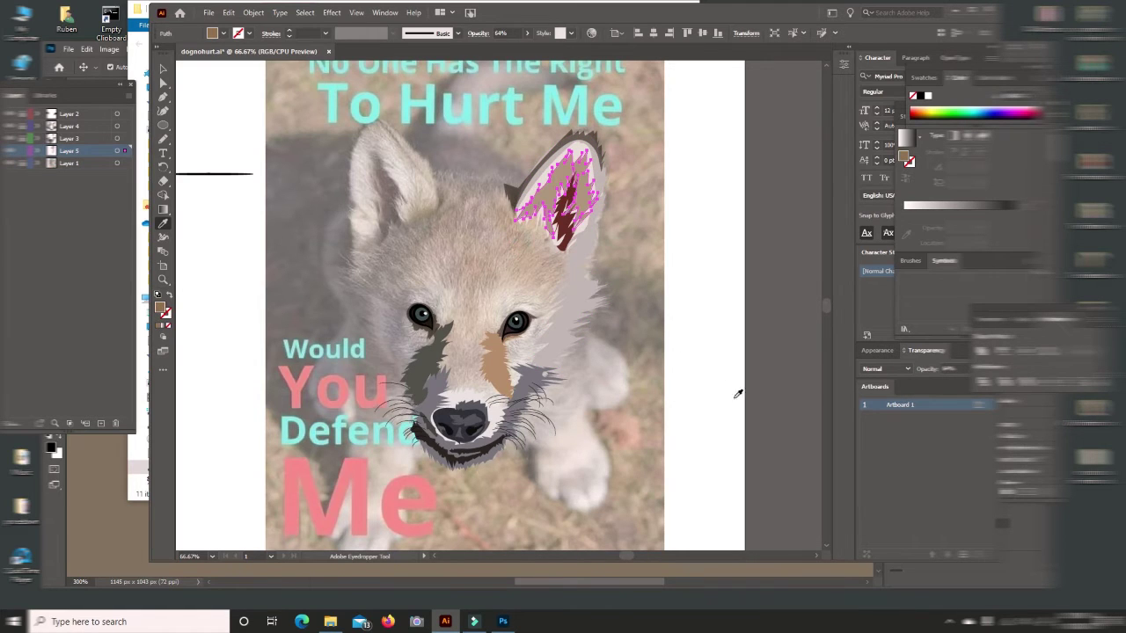
key(v)
click(691, 233)
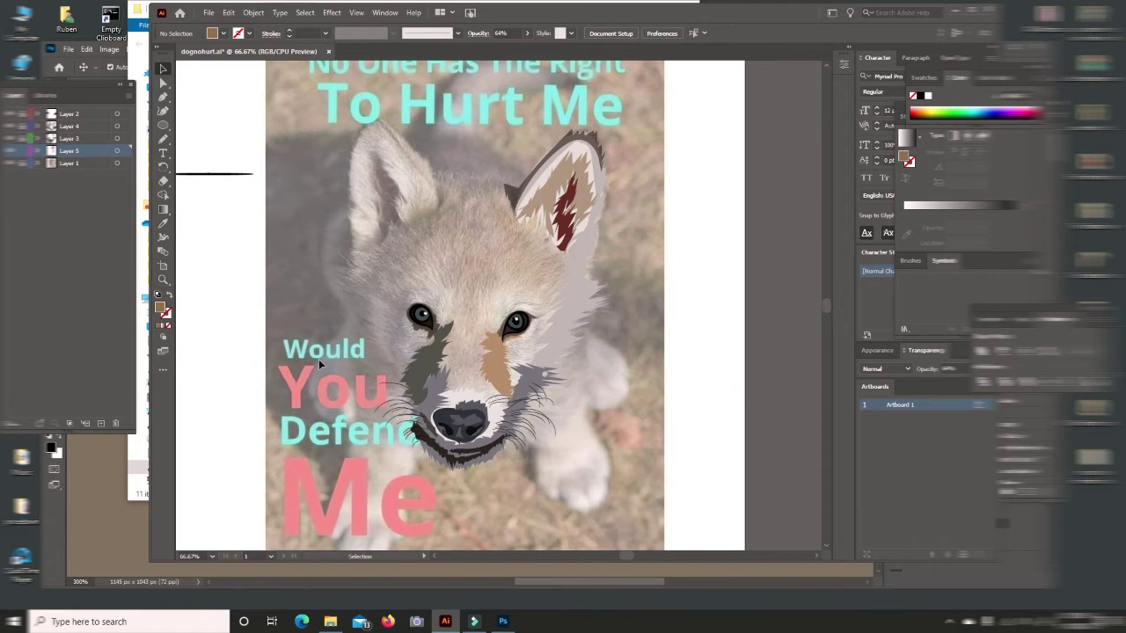
Step: Pencil a dark streak in the ear at 100% opacity and send it behind the ear details
key(n)
drag(560, 212, 579, 188)
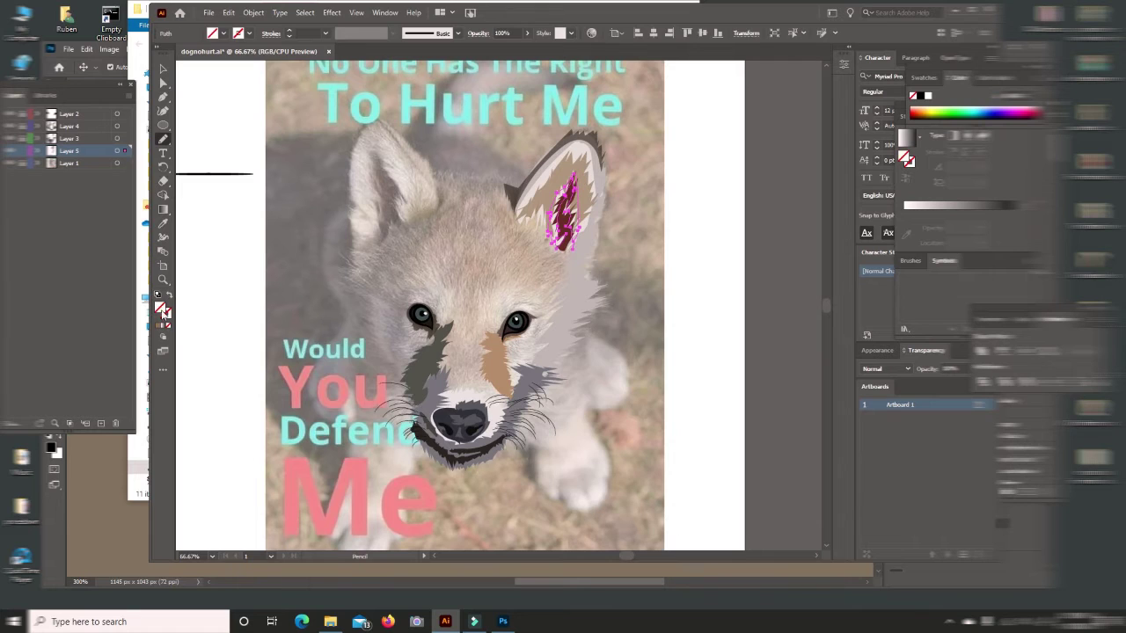
click(163, 223)
click(626, 401)
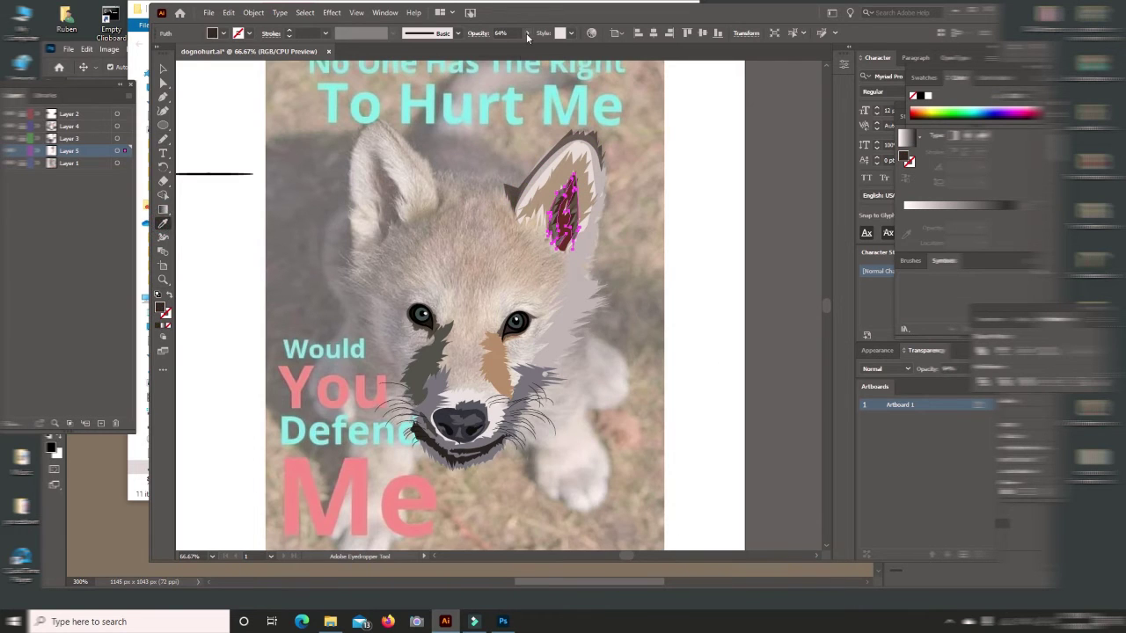
drag(527, 34, 534, 49)
key(v)
right_click(574, 210)
click(719, 458)
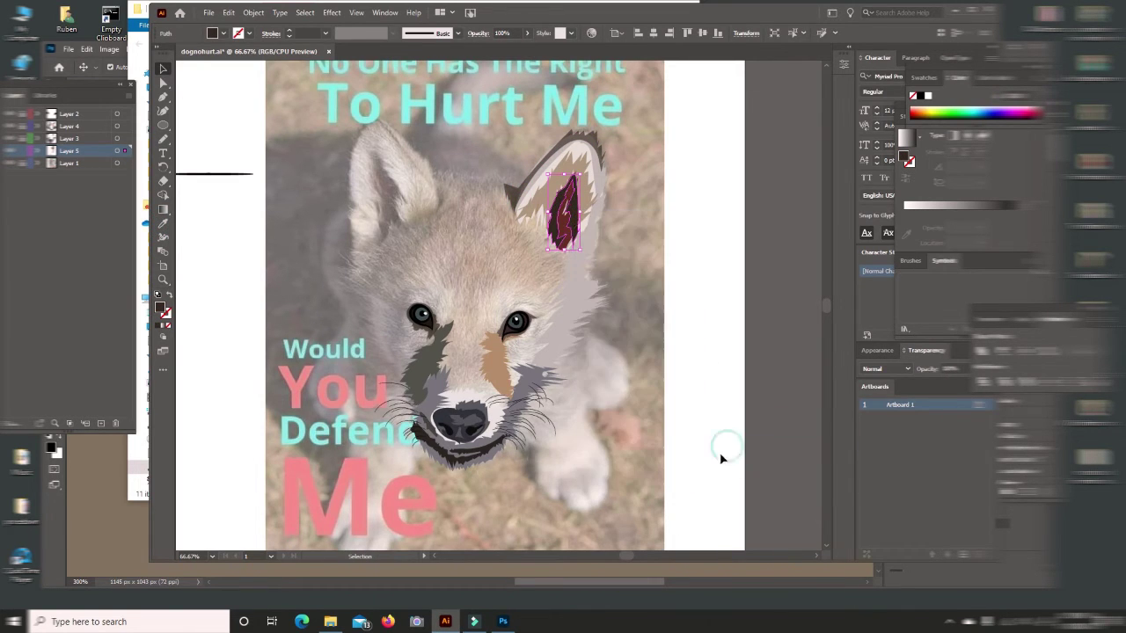
click(687, 293)
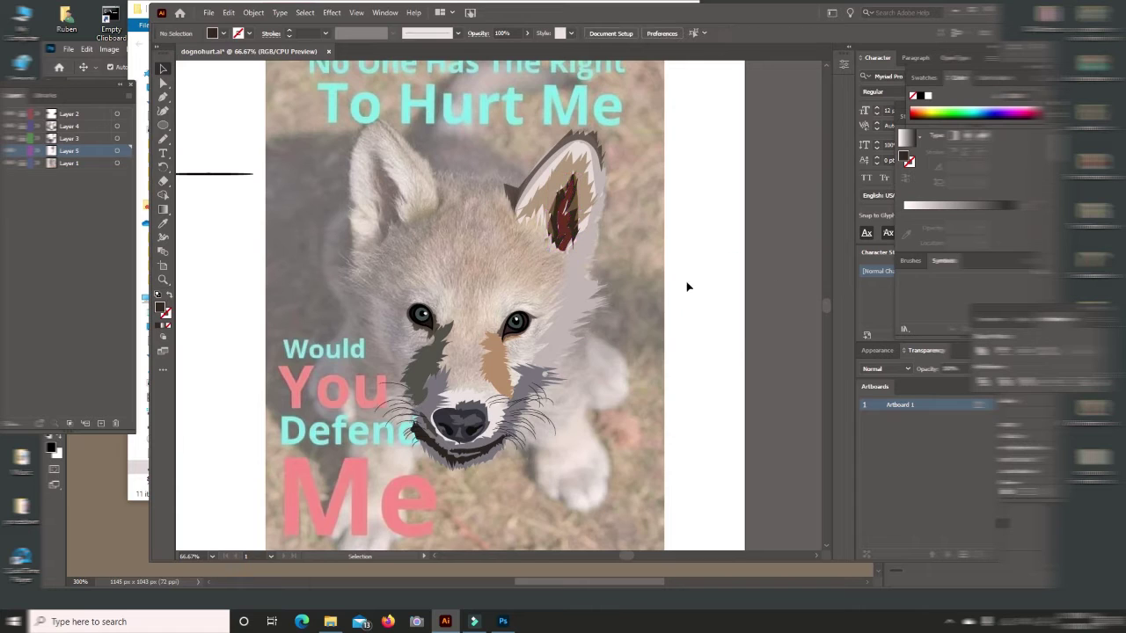
Step: Pencil-trace the left ear outline as a closed grey shape
click(163, 138)
mouse_move(431, 158)
mouse_down()
mouse_move(403, 131)
mouse_move(363, 123)
mouse_up()
drag(380, 248, 379, 196)
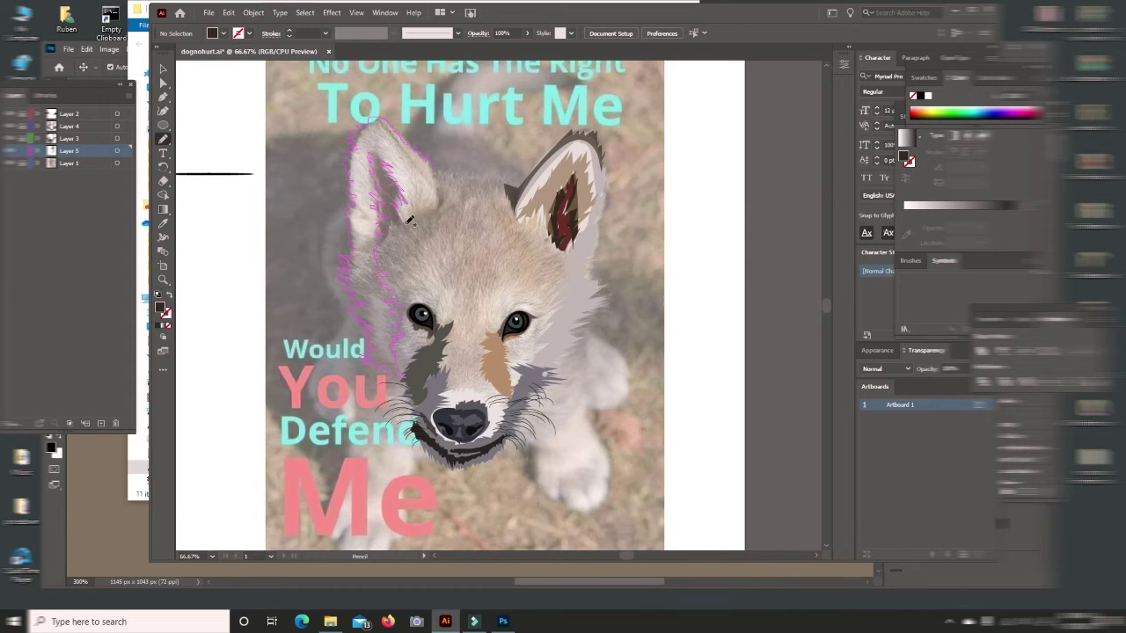
mouse_move(426, 211)
mouse_down()
mouse_move(439, 205)
mouse_move(436, 166)
mouse_up()
mouse_move(405, 171)
mouse_down()
mouse_move(431, 187)
mouse_move(402, 142)
mouse_up()
key(ctrl+shift+a)
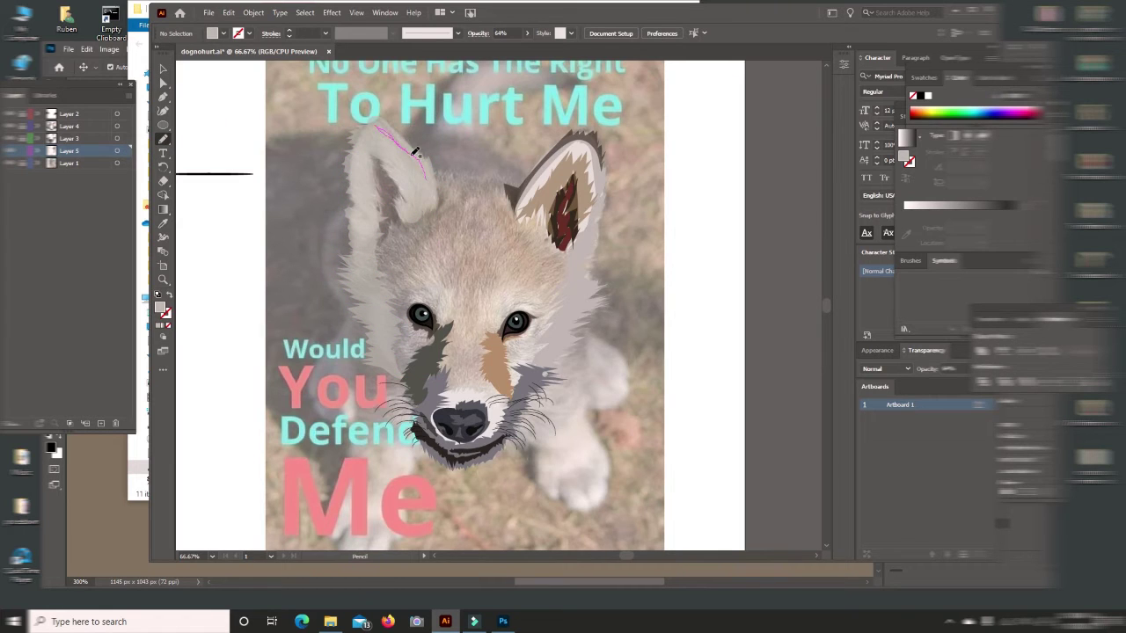
key(v)
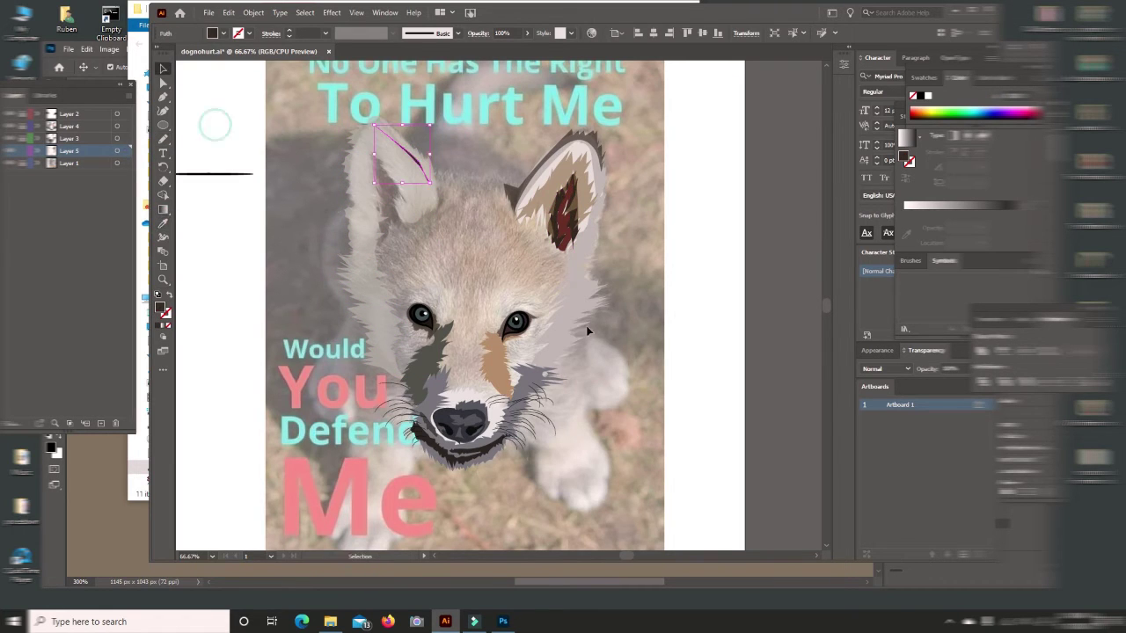
key(ctrl+shift+a)
click(406, 185)
key(ctrl+shift+bracketright)
key(ctrl+shift+a)
key(n)
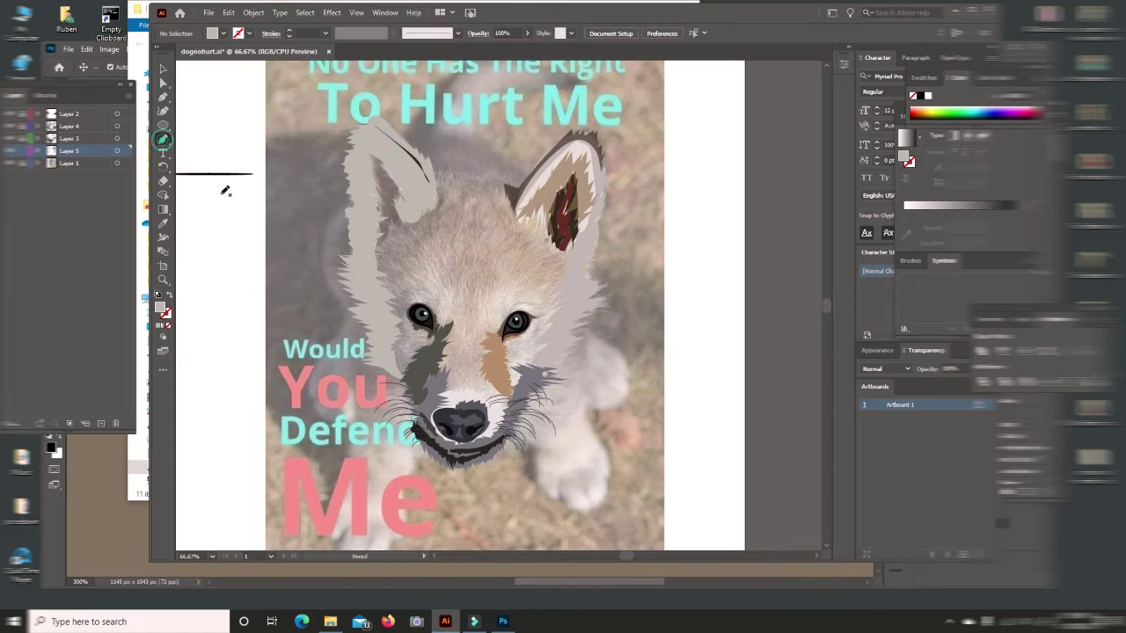
Step: Draw the left inner ear with a sampled dark fill at 85% opacity, sent behind the fur
drag(381, 243, 406, 216)
drag(368, 176, 381, 238)
key(i)
click(563, 207)
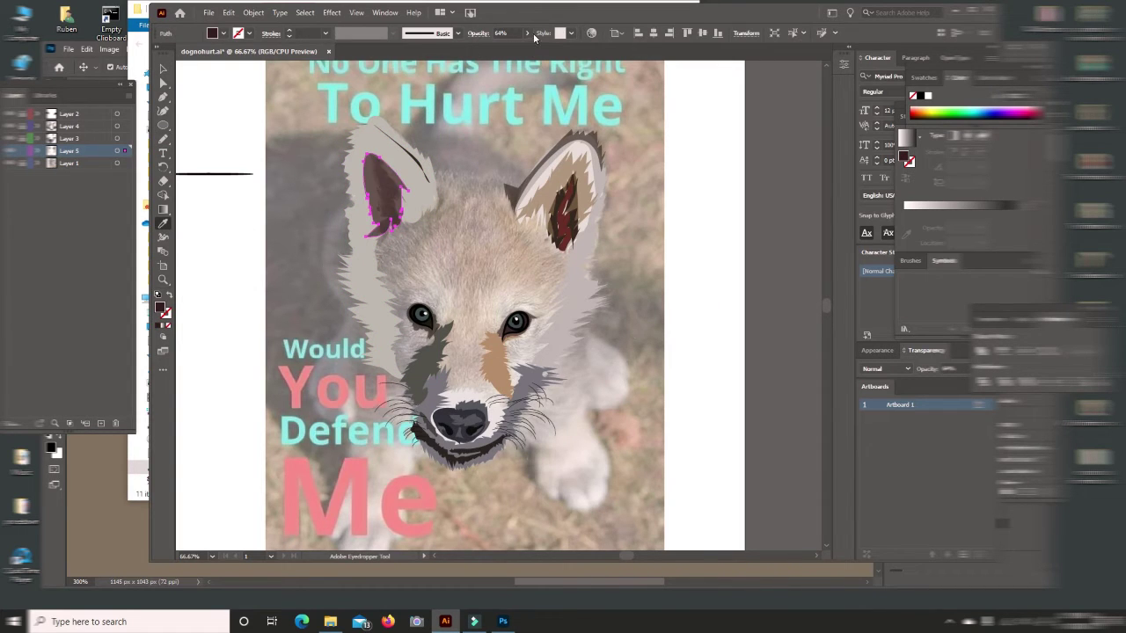
click(527, 32)
click(163, 68)
right_click(386, 184)
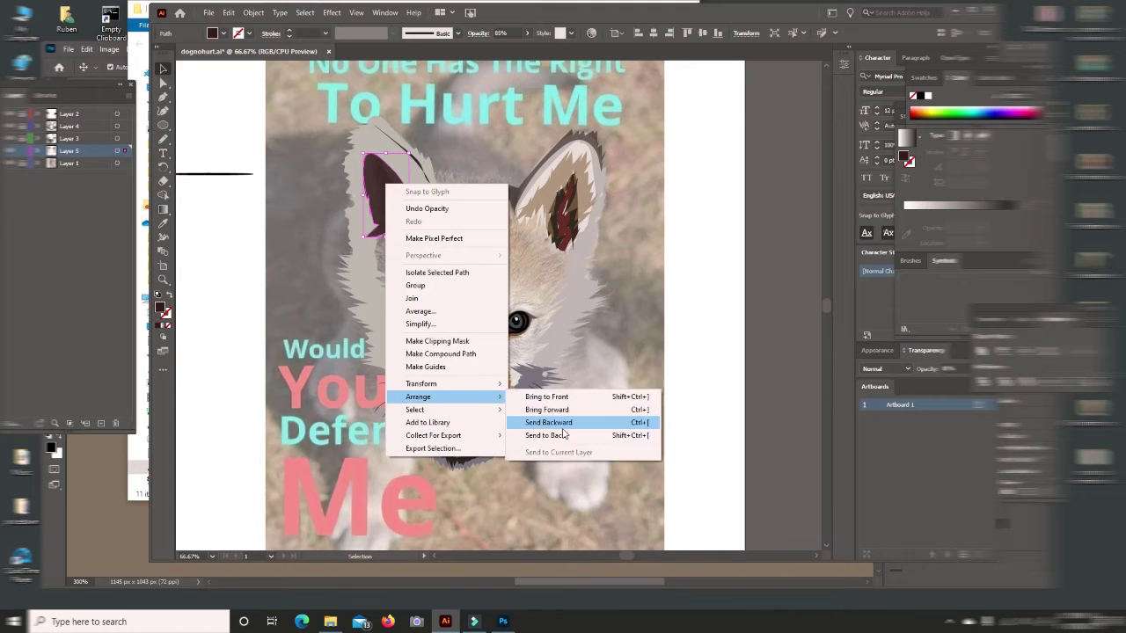
click(563, 434)
key(ctrl+shift+a)
Step: Pencil the left ear's outer rim filled with sampled light grey, plus a short stroke between the ears
key(n)
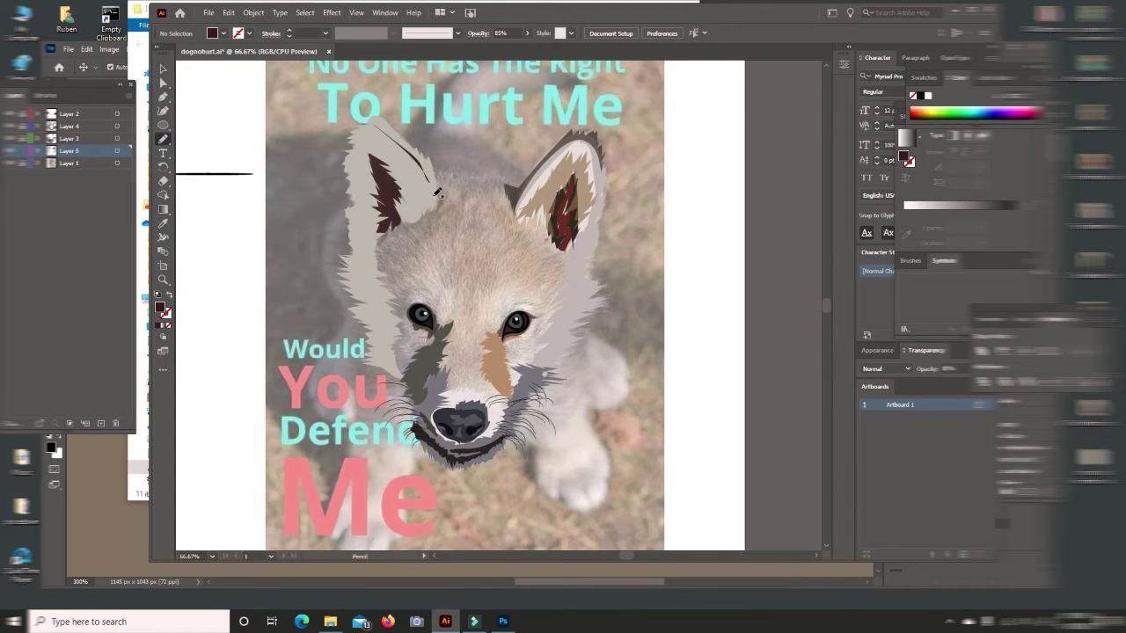
mouse_move(438, 195)
mouse_down()
mouse_move(357, 151)
mouse_move(403, 153)
mouse_move(424, 214)
mouse_up()
click(163, 223)
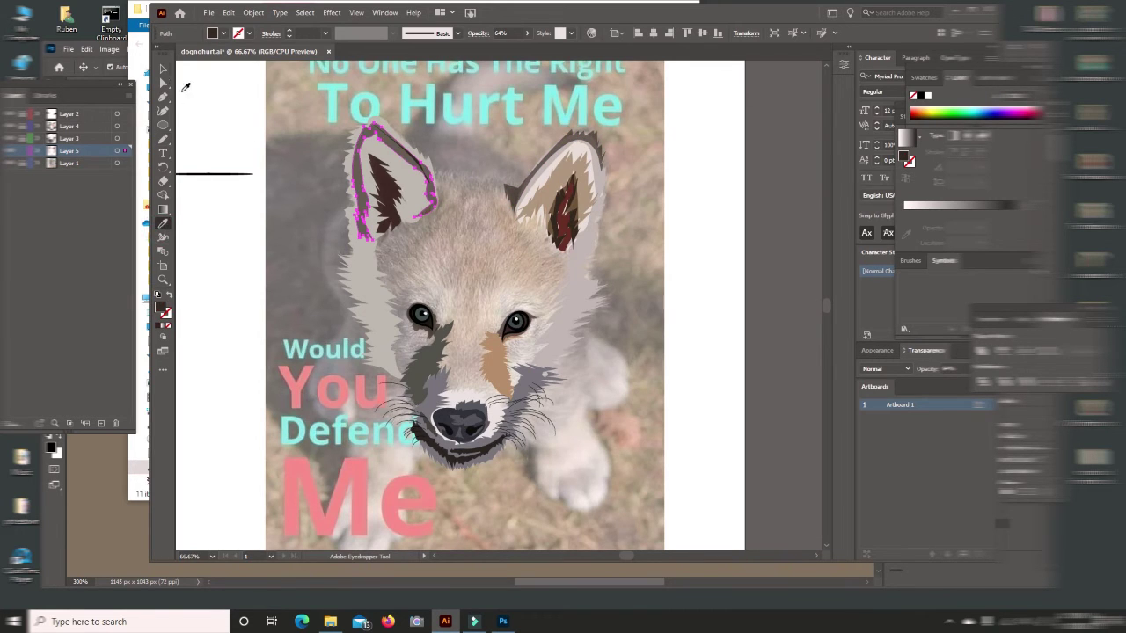
click(162, 68)
click(703, 309)
click(163, 139)
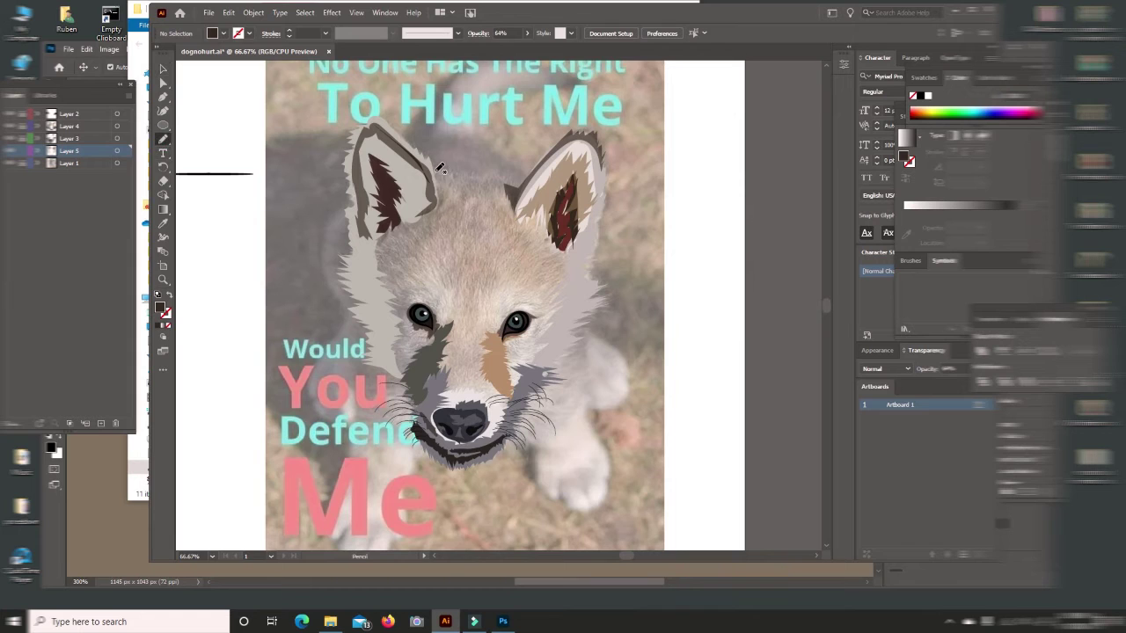
drag(440, 167, 468, 170)
Step: Undo the stray pencil stroke and add a new Layer 6
click(228, 13)
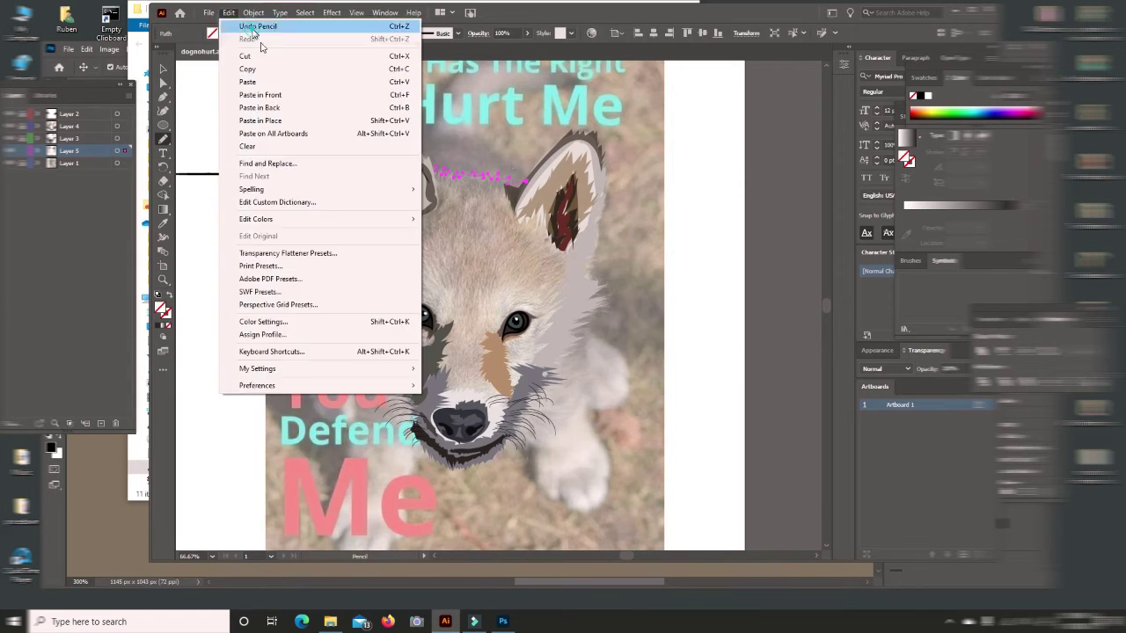
click(255, 24)
click(69, 163)
click(103, 422)
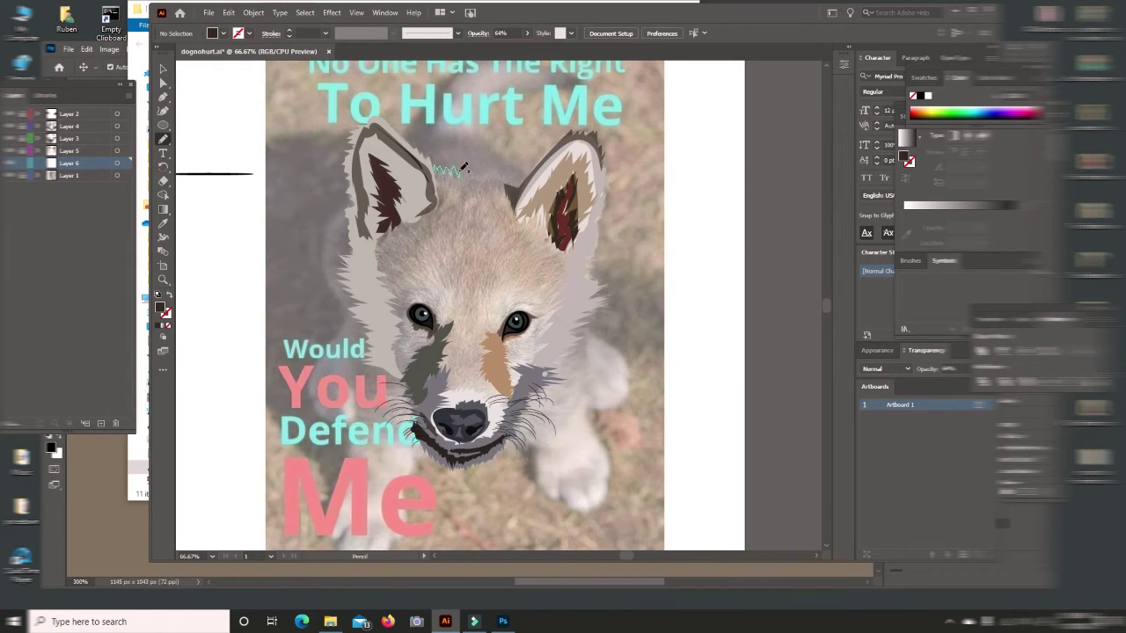
Step: Pencil-trace the whole head outline and fill it with a brown sampled near the chin
mouse_move(462, 167)
mouse_down()
mouse_move(543, 201)
mouse_move(605, 294)
mouse_up()
drag(564, 363, 560, 363)
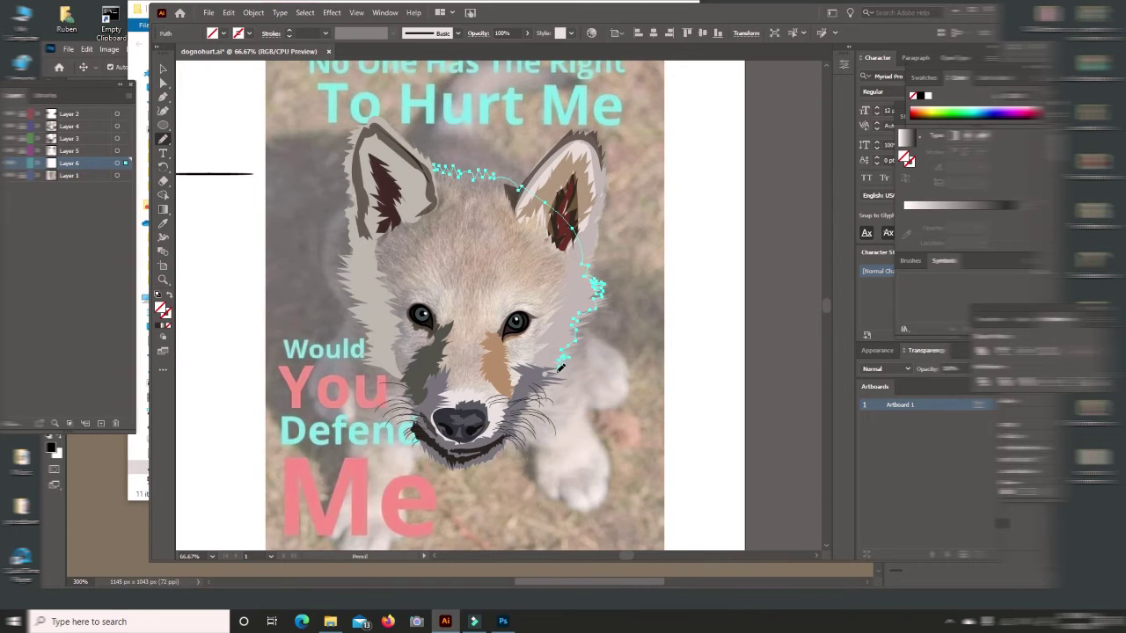
mouse_move(522, 429)
mouse_down()
mouse_move(449, 456)
mouse_move(407, 411)
mouse_move(404, 374)
mouse_up()
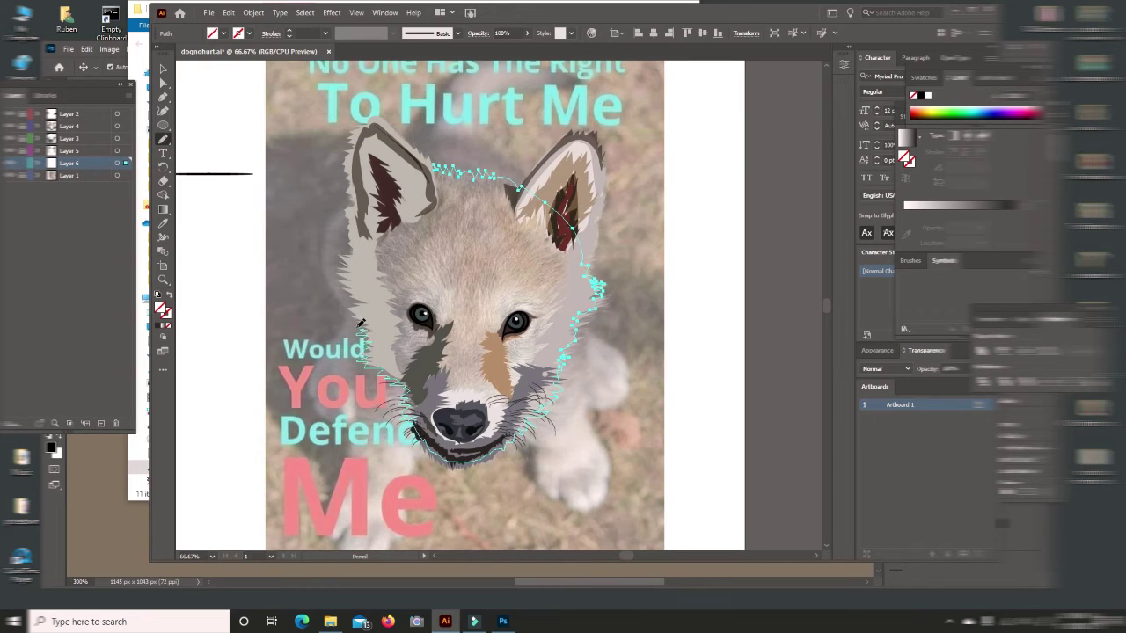
drag(361, 322, 351, 279)
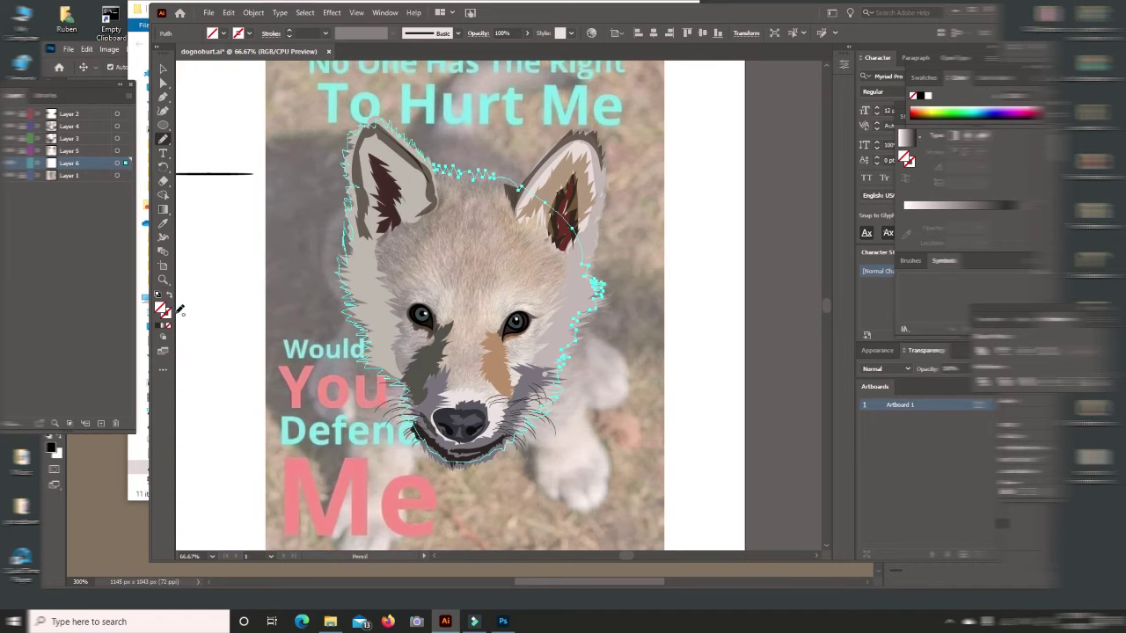
key(i)
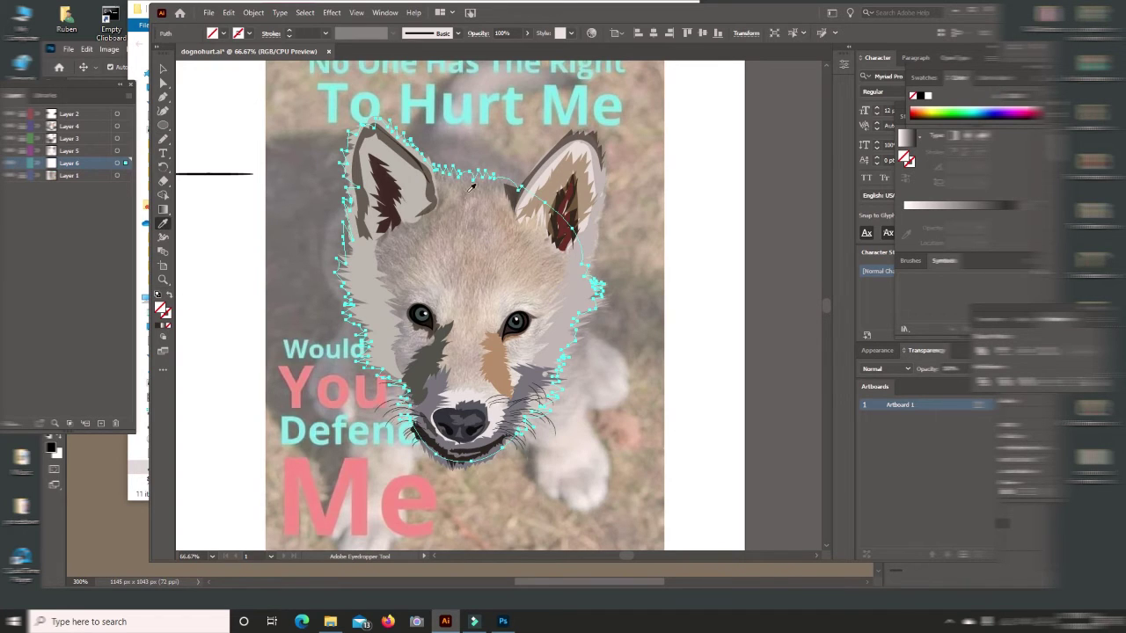
click(447, 464)
Step: Pencil a stripe down the forehead and fill it with grey-brown #8E8680
click(163, 138)
key(ctrl+shift+a)
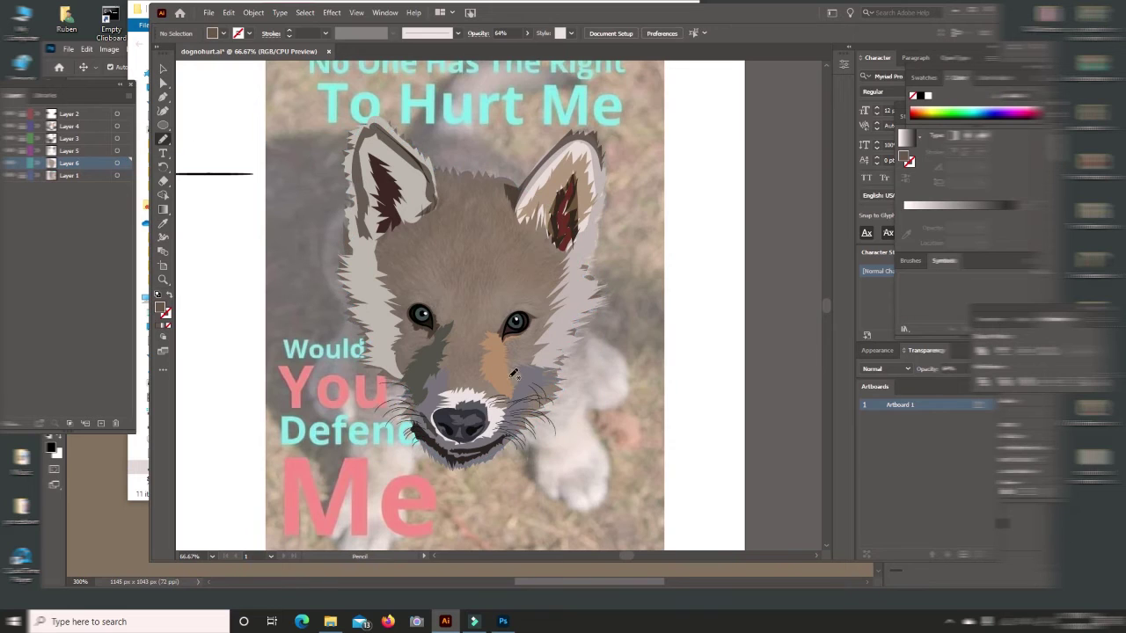
drag(490, 324, 526, 303)
mouse_move(533, 349)
mouse_down()
mouse_move(519, 374)
mouse_move(475, 356)
mouse_move(485, 328)
mouse_up()
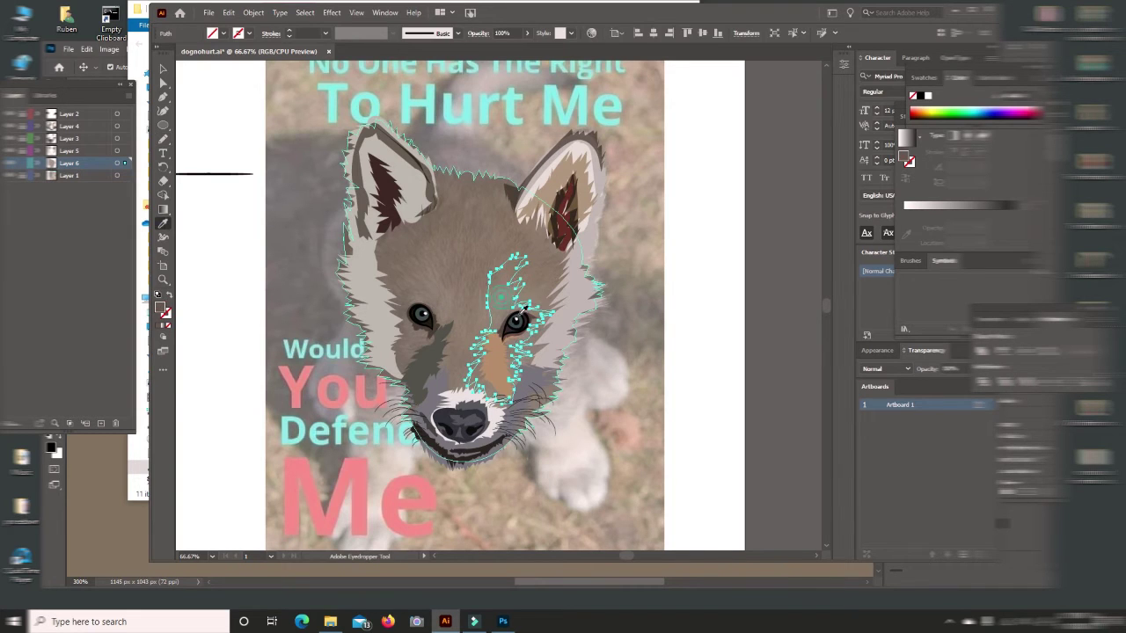
double_click(160, 308)
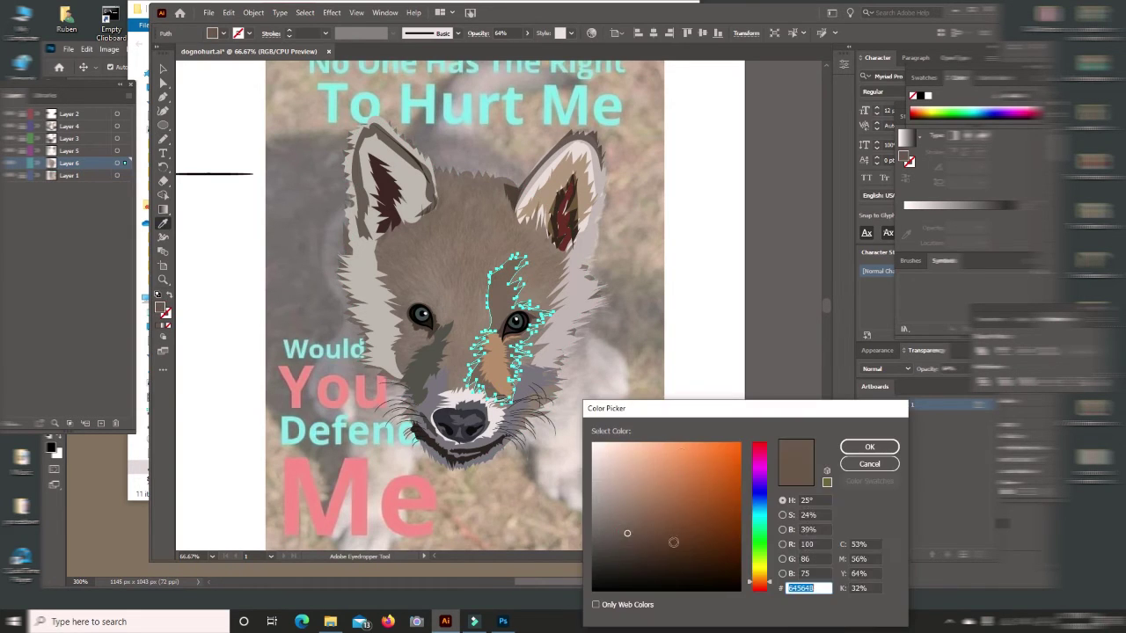
click(869, 447)
key(ctrl+shift+a)
Step: Draw fur strands around the left eye, between the eyes, and a zig-zag forehead tuft
key(n)
mouse_move(457, 327)
mouse_down()
mouse_move(420, 266)
mouse_move(436, 291)
mouse_up()
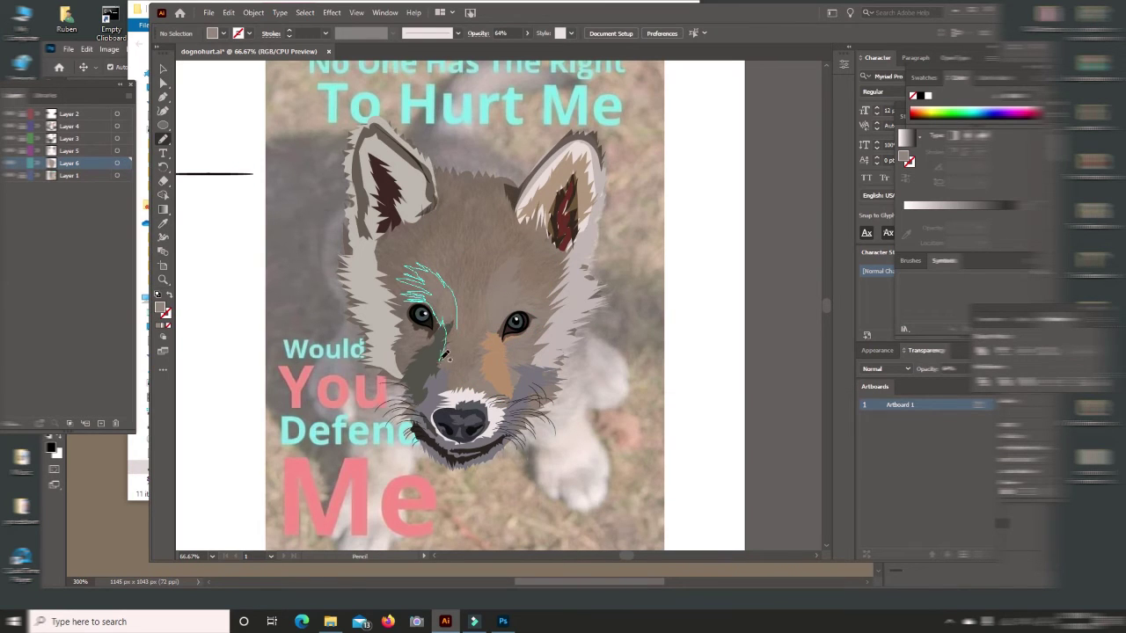
drag(428, 358, 402, 317)
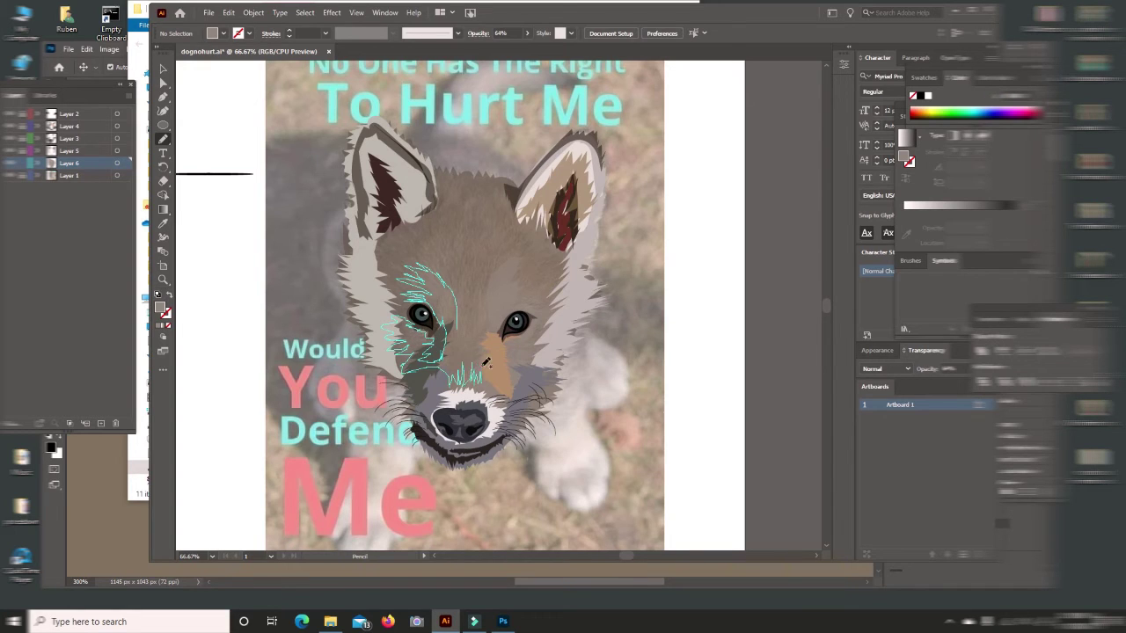
drag(484, 361, 471, 327)
drag(472, 291, 454, 270)
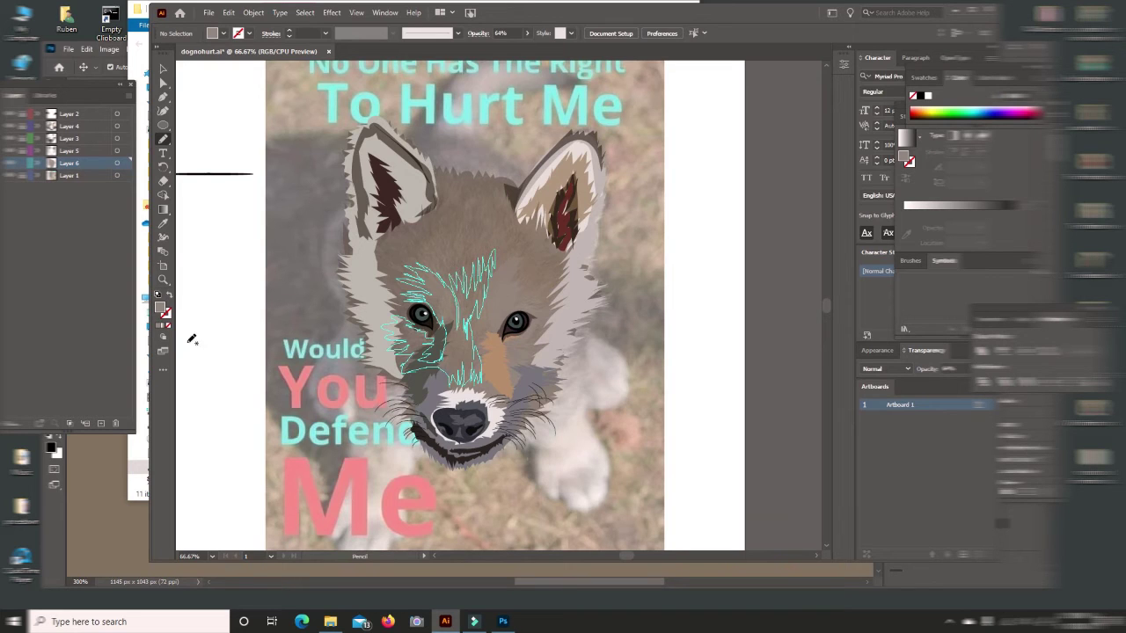
ctrl+click(199, 118)
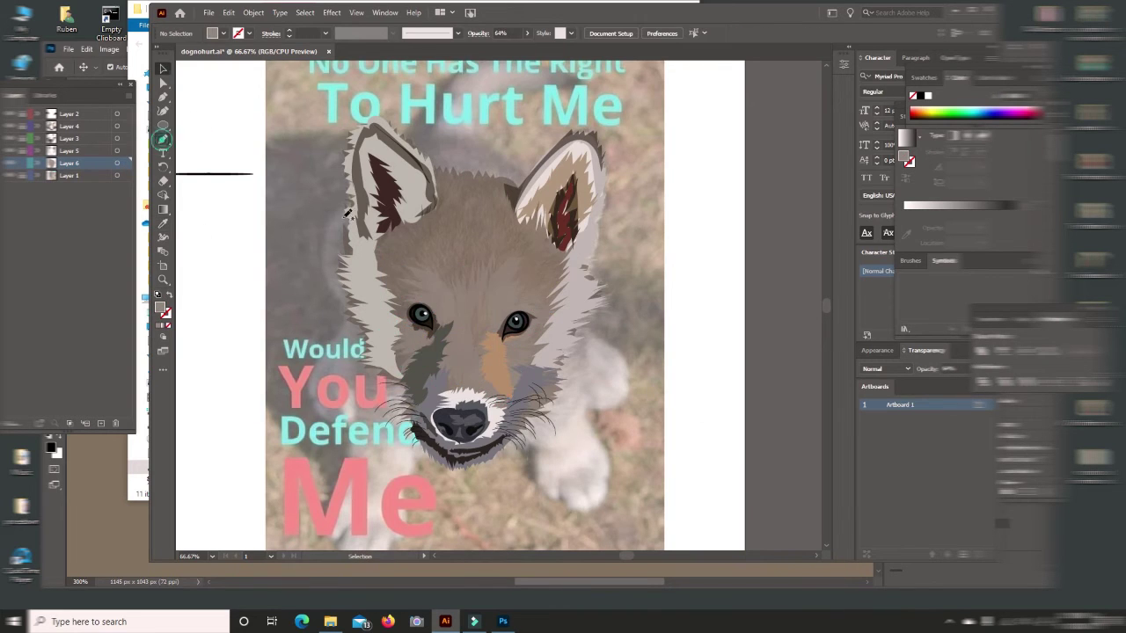
mouse_move(464, 190)
mouse_down()
mouse_move(409, 301)
mouse_move(383, 234)
mouse_move(445, 204)
mouse_up()
Step: Pencil zig-zag fur across the forehead and give it a sampled colour
key(v)
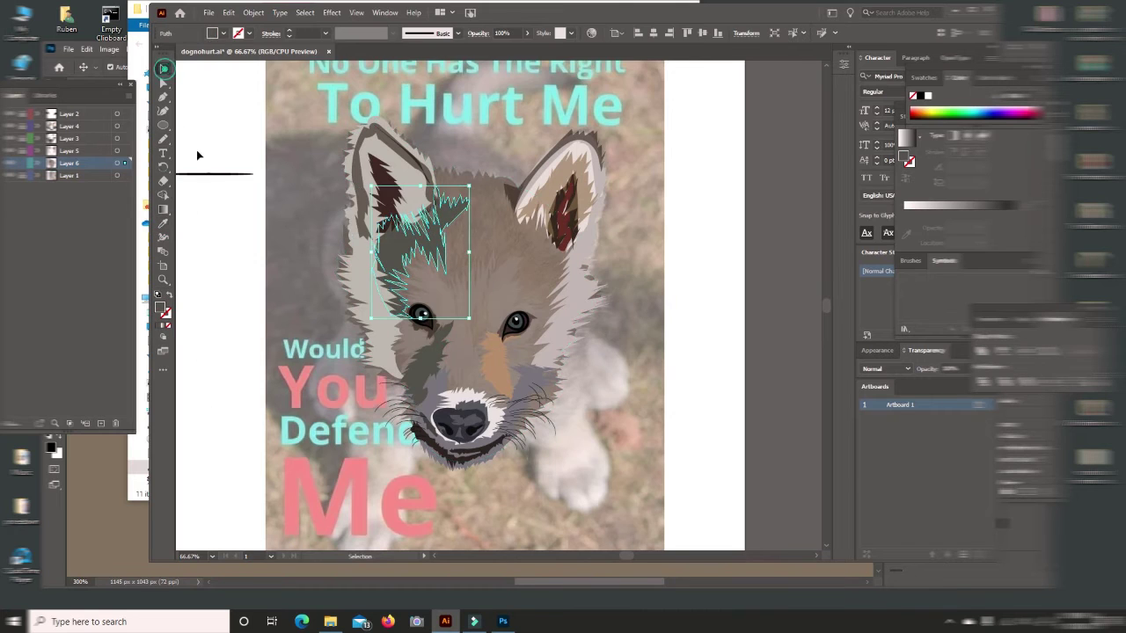
key(n)
drag(540, 230, 556, 299)
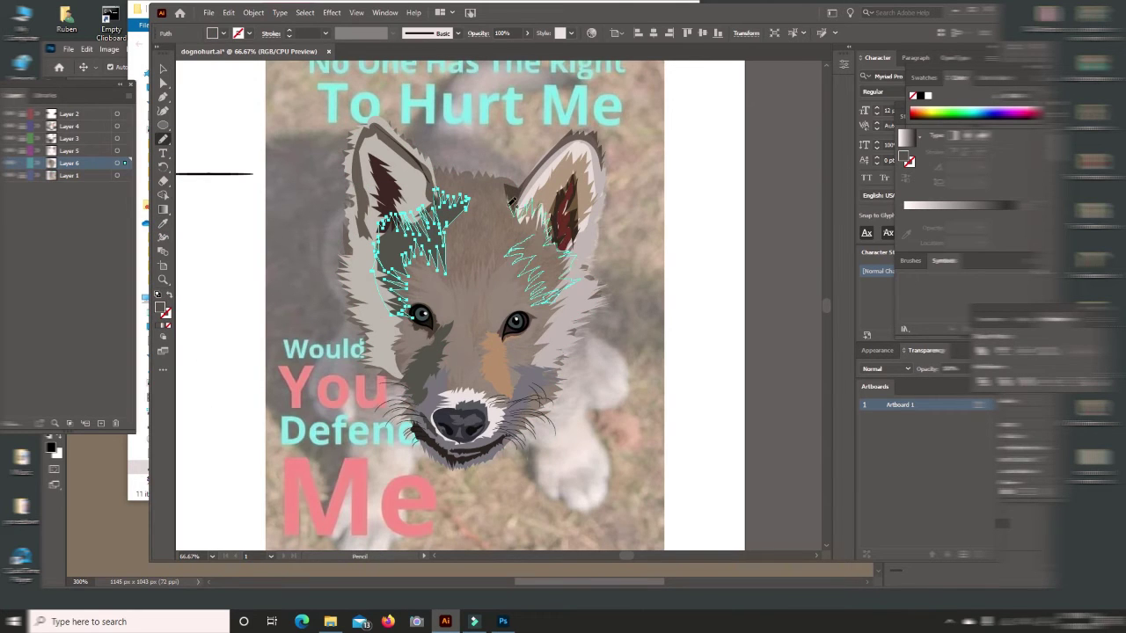
mouse_move(513, 201)
mouse_down()
mouse_move(446, 183)
mouse_move(541, 232)
mouse_up()
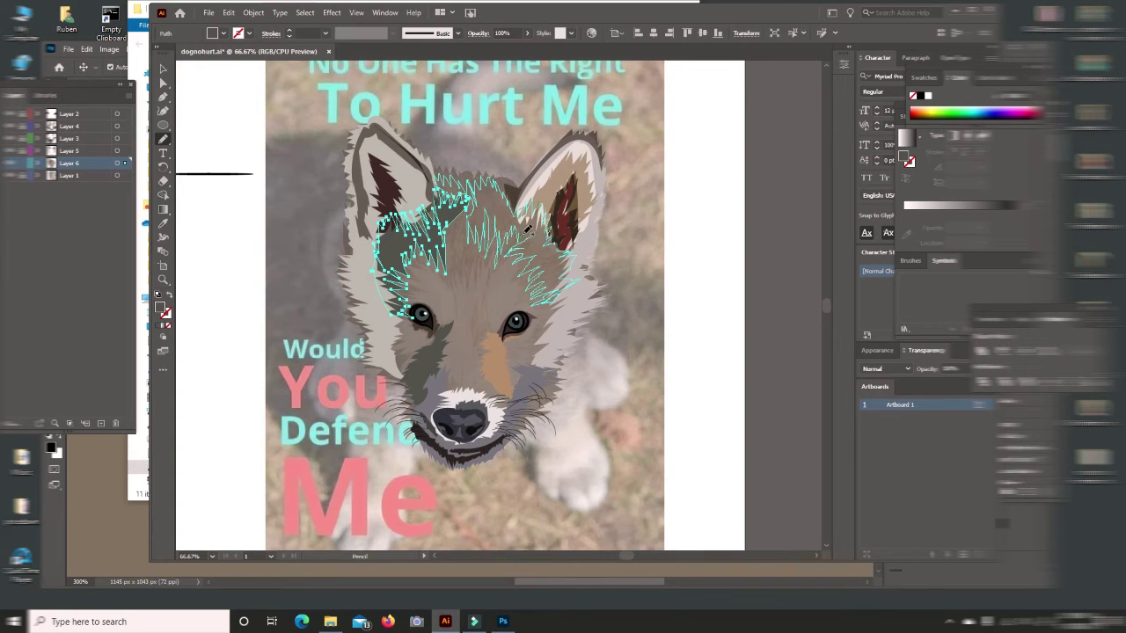
key(i)
click(365, 376)
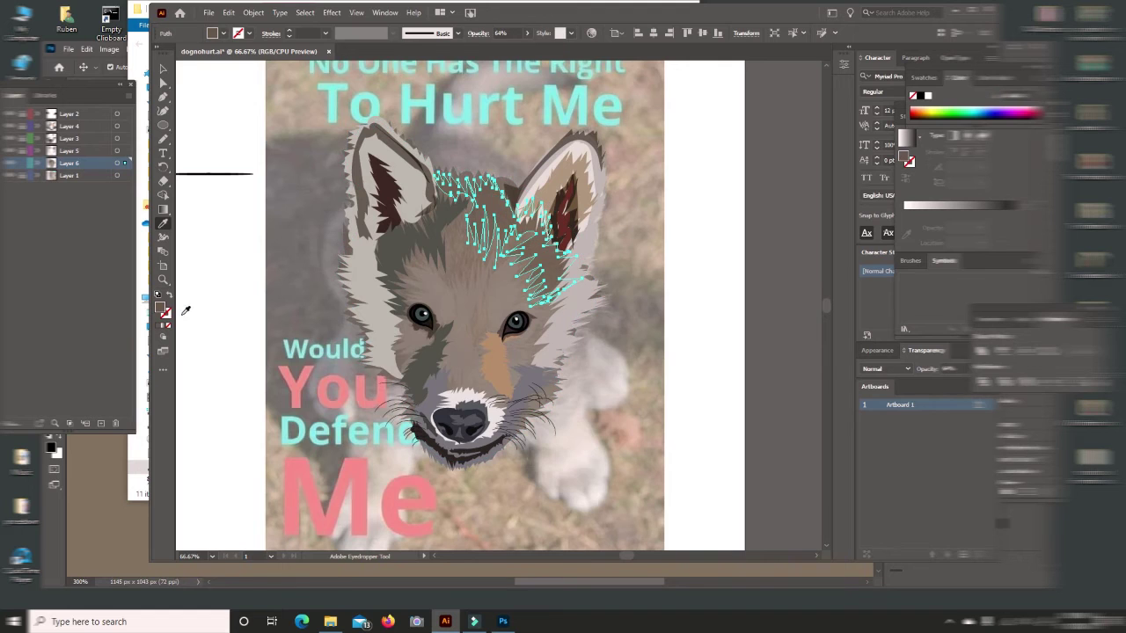
Step: Restack the inner fur paths via Arrange, undoing the last bring-forward change
click(163, 68)
click(457, 239)
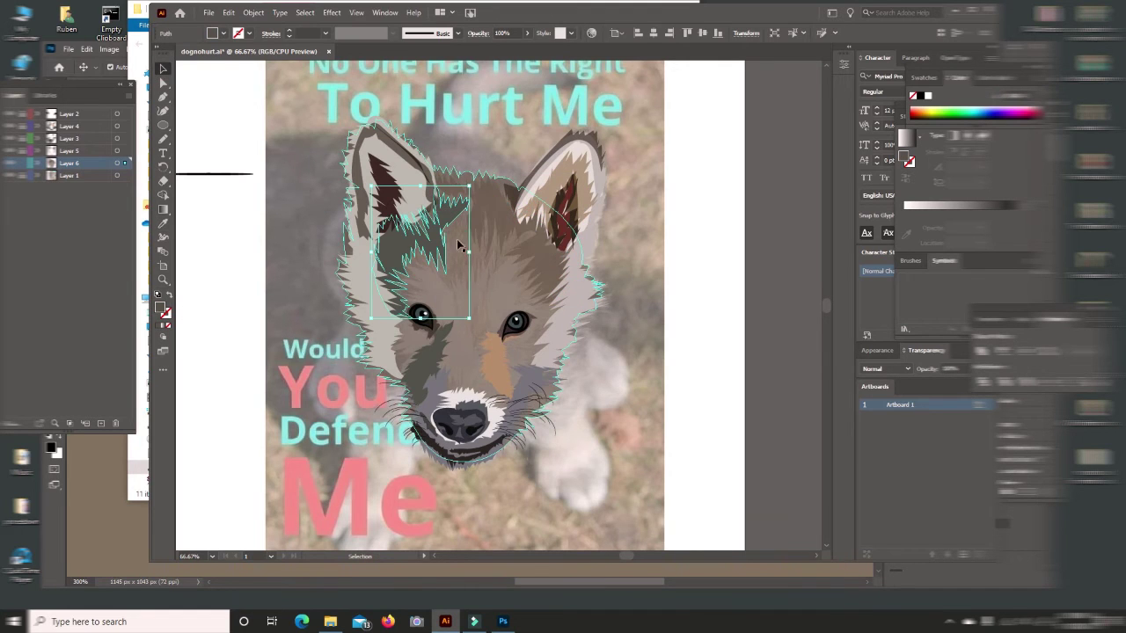
click(496, 307)
right_click(452, 243)
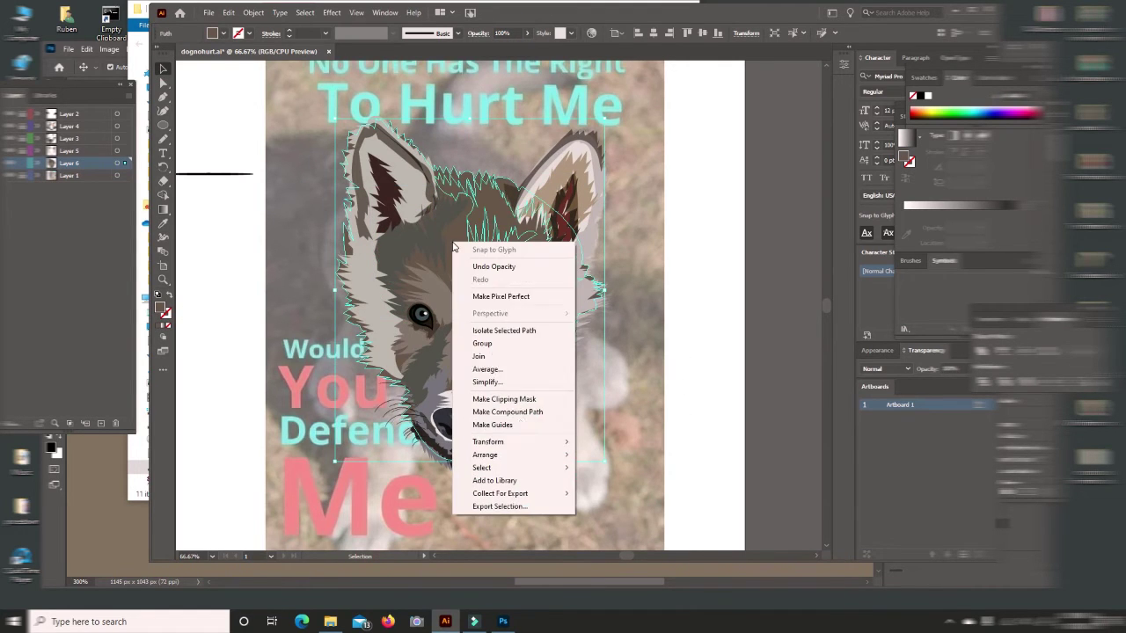
click(612, 493)
right_click(454, 243)
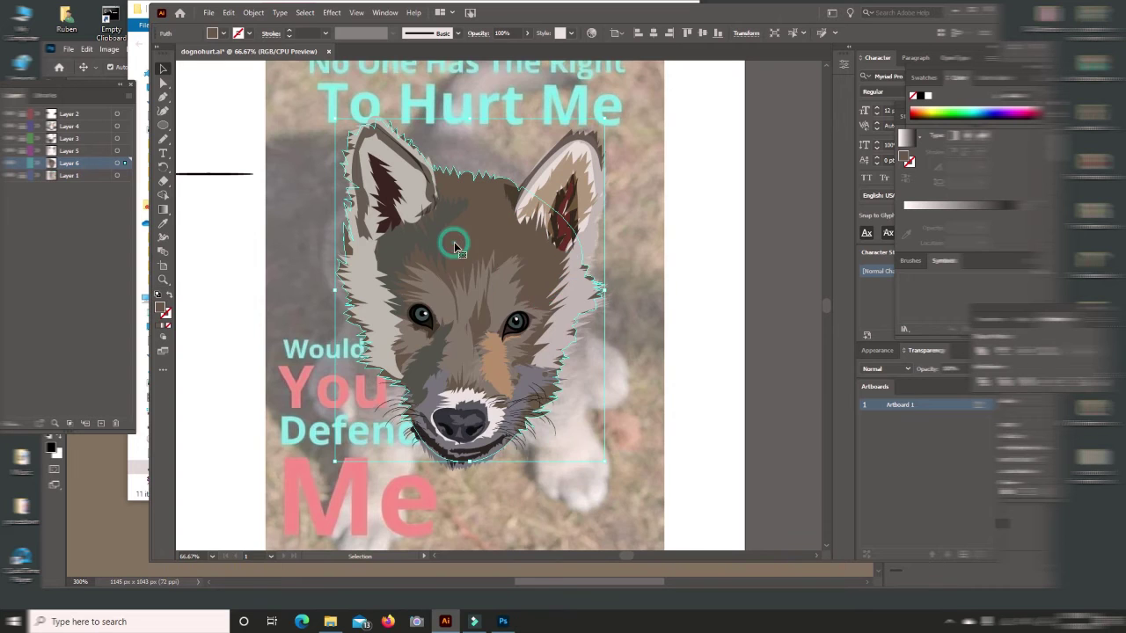
click(595, 483)
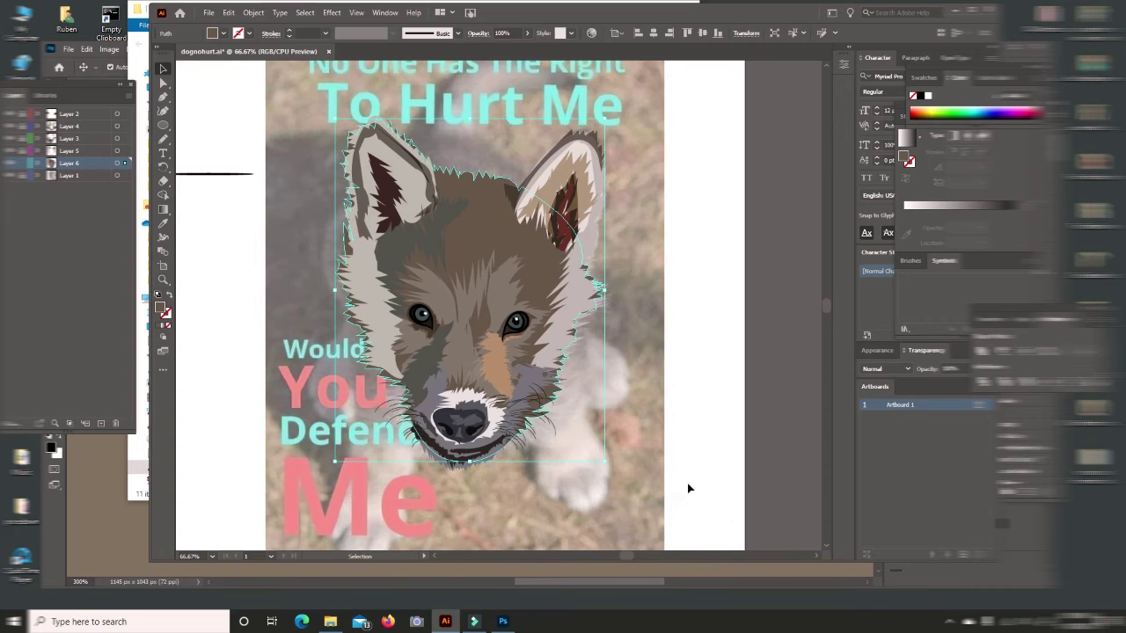
right_click(500, 212)
click(668, 436)
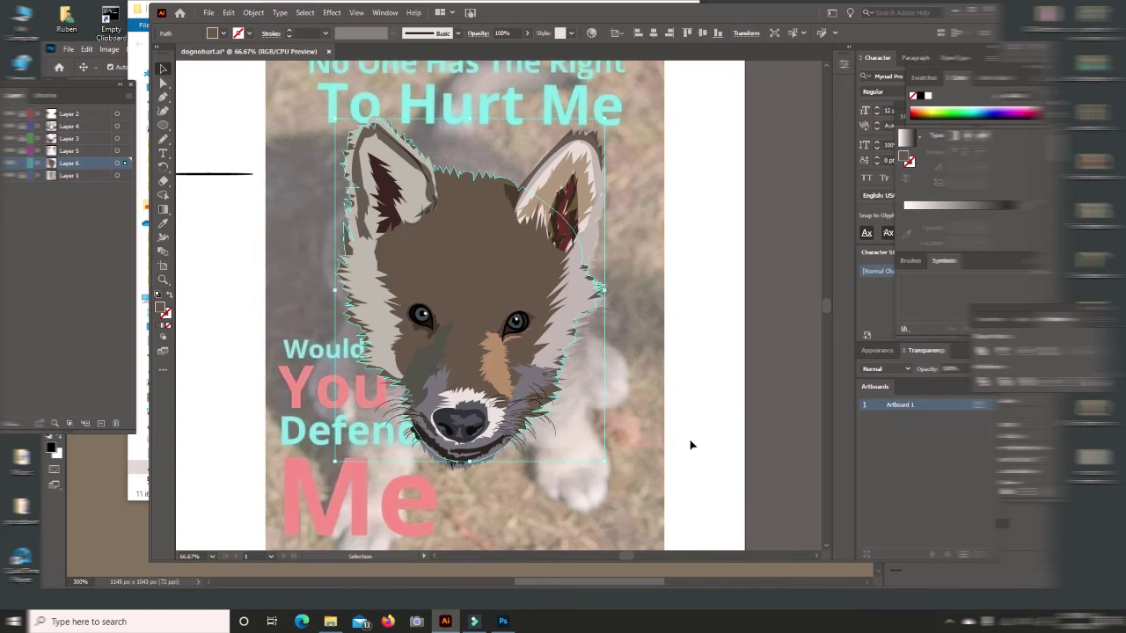
key(ctrl+z)
Step: Lower the head artwork's opacity and bring the forehead fur groups forward
click(526, 33)
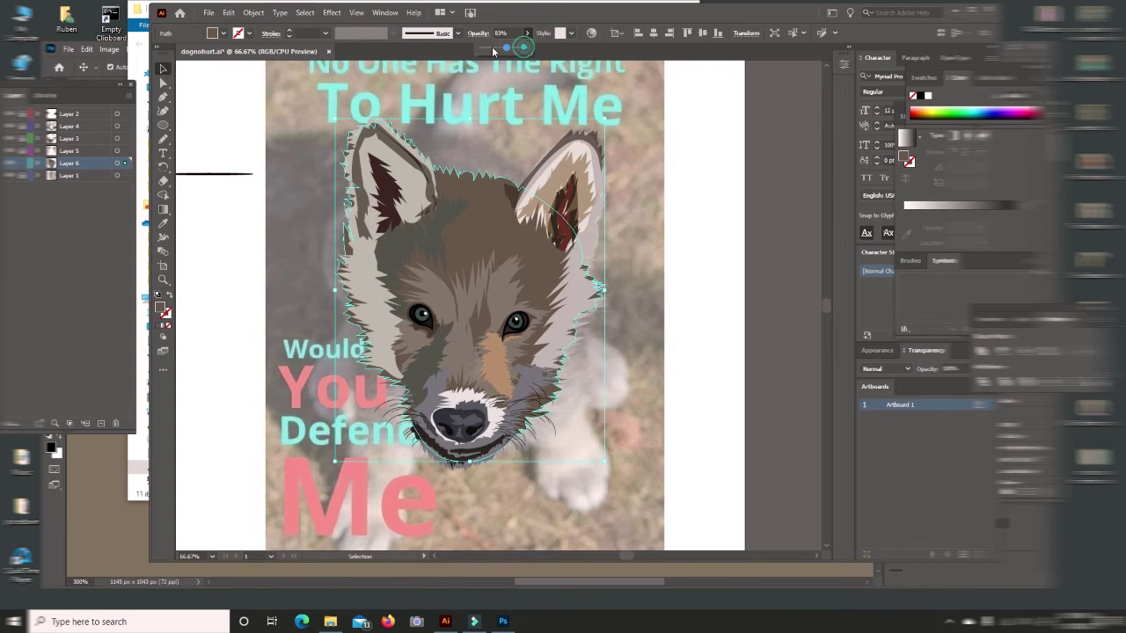
drag(532, 49, 510, 50)
right_click(548, 258)
click(587, 373)
right_click(503, 282)
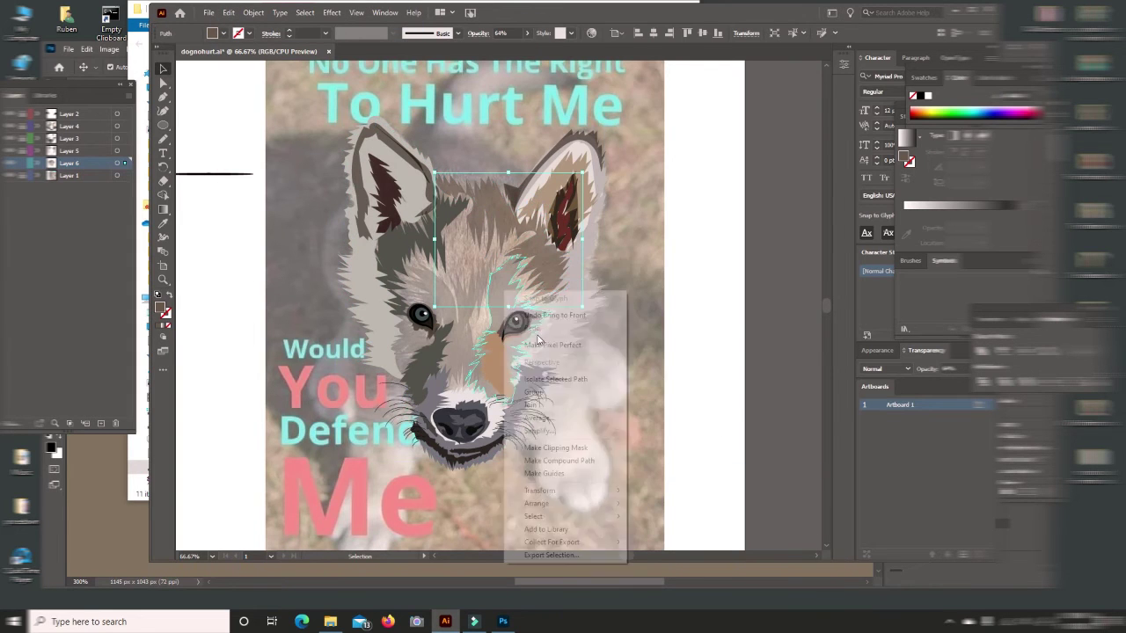
click(668, 498)
right_click(441, 299)
mouse_move(474, 511)
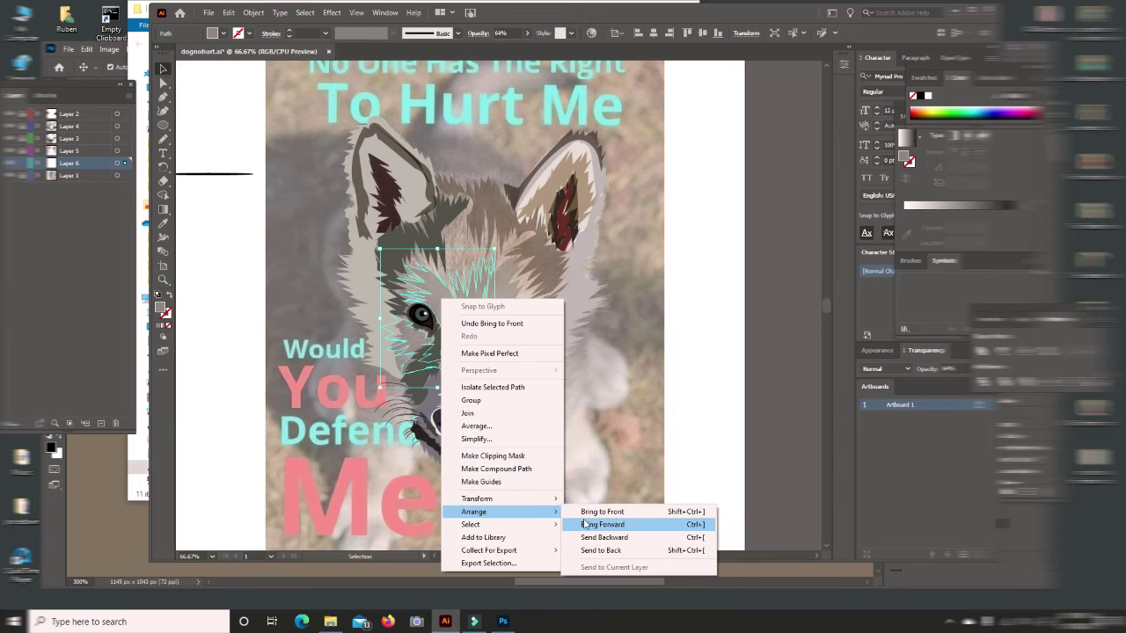
click(600, 511)
right_click(437, 234)
click(598, 447)
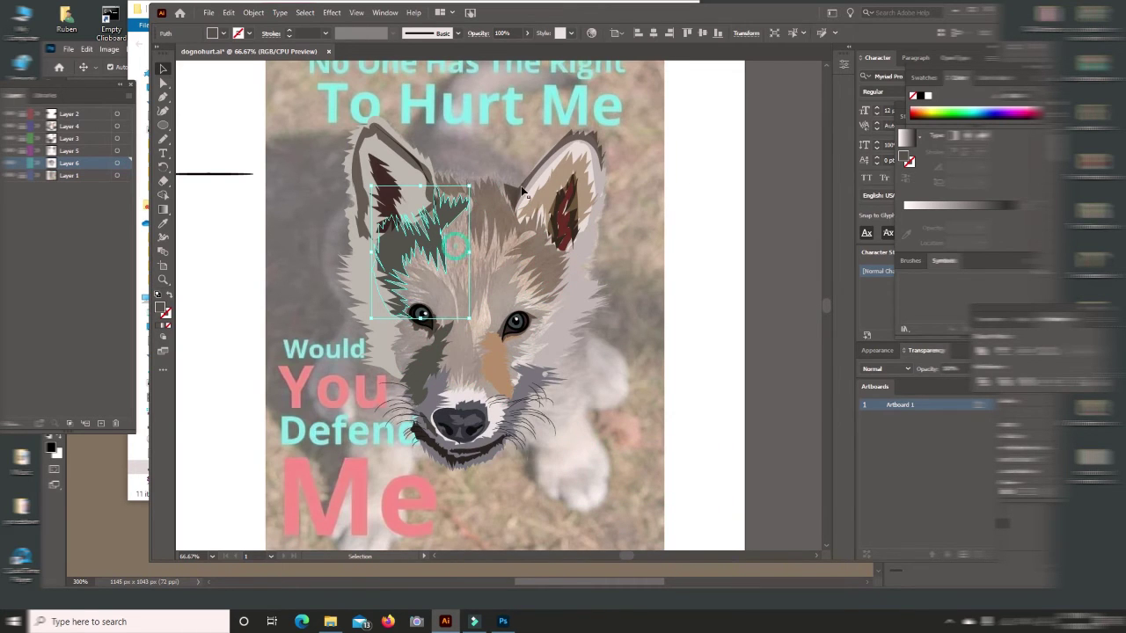
Step: Set the head artwork to 64% opacity and bring the top fur piece to the front
click(513, 218)
click(526, 33)
drag(477, 47, 701, 279)
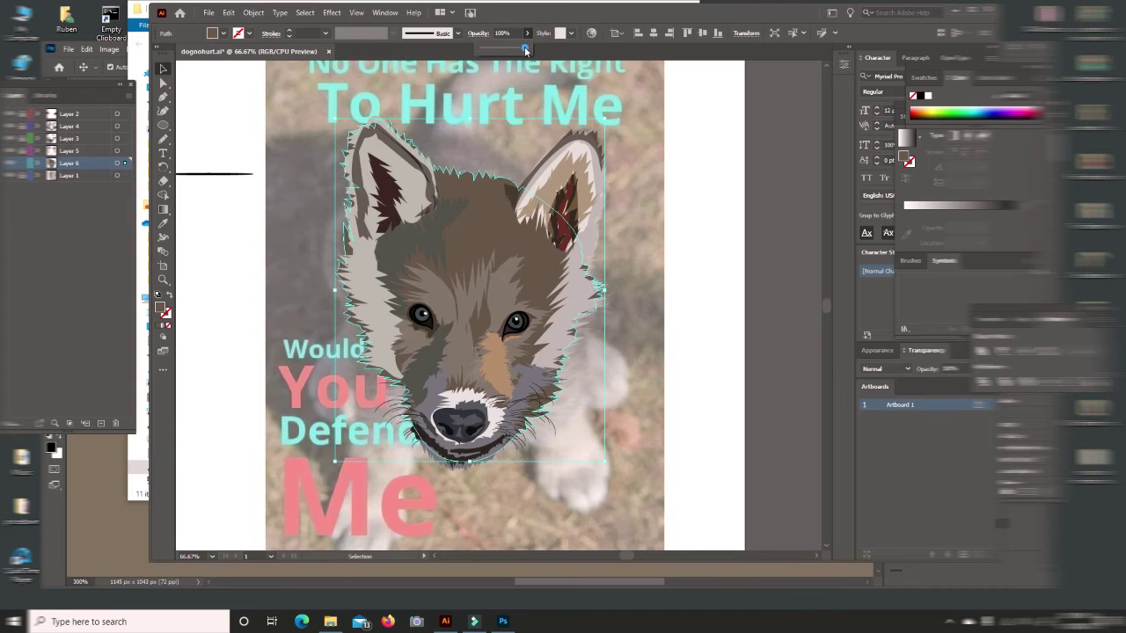
drag(526, 51, 507, 51)
right_click(498, 199)
mouse_move(529, 409)
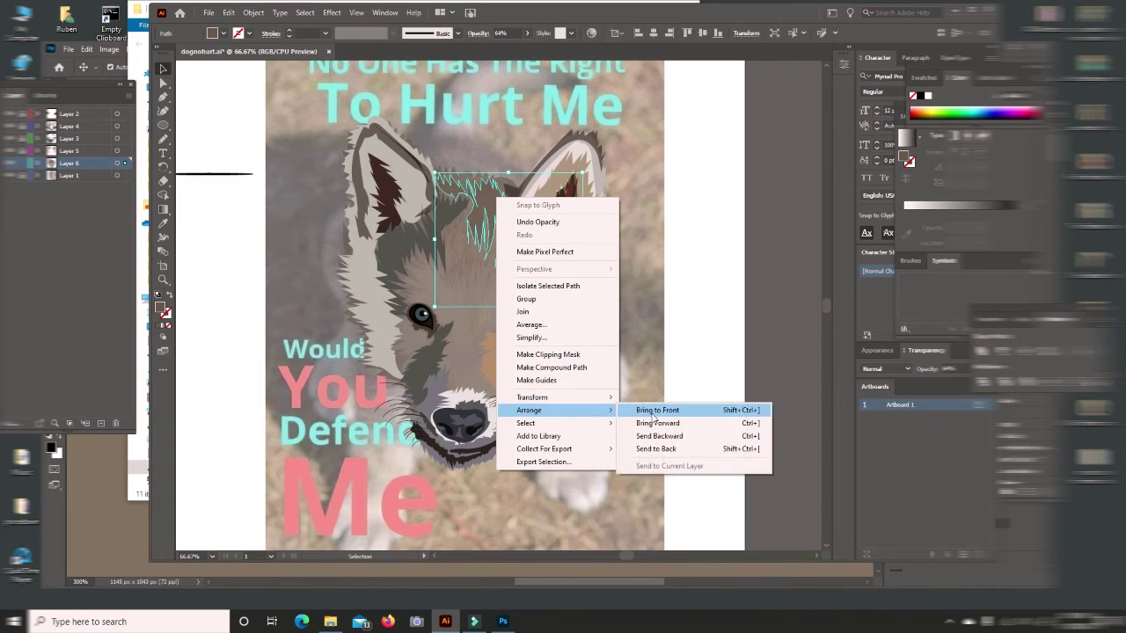
click(655, 411)
Step: Check the face fur's opacity and restack the top-of-head fur piece
click(411, 250)
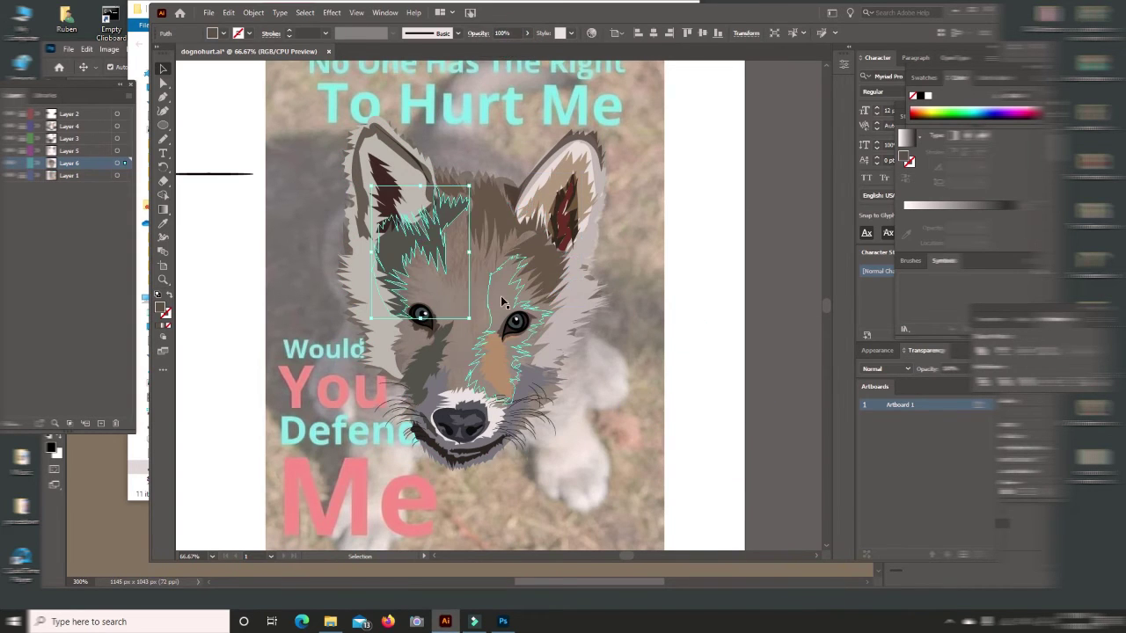
click(527, 33)
click(445, 303)
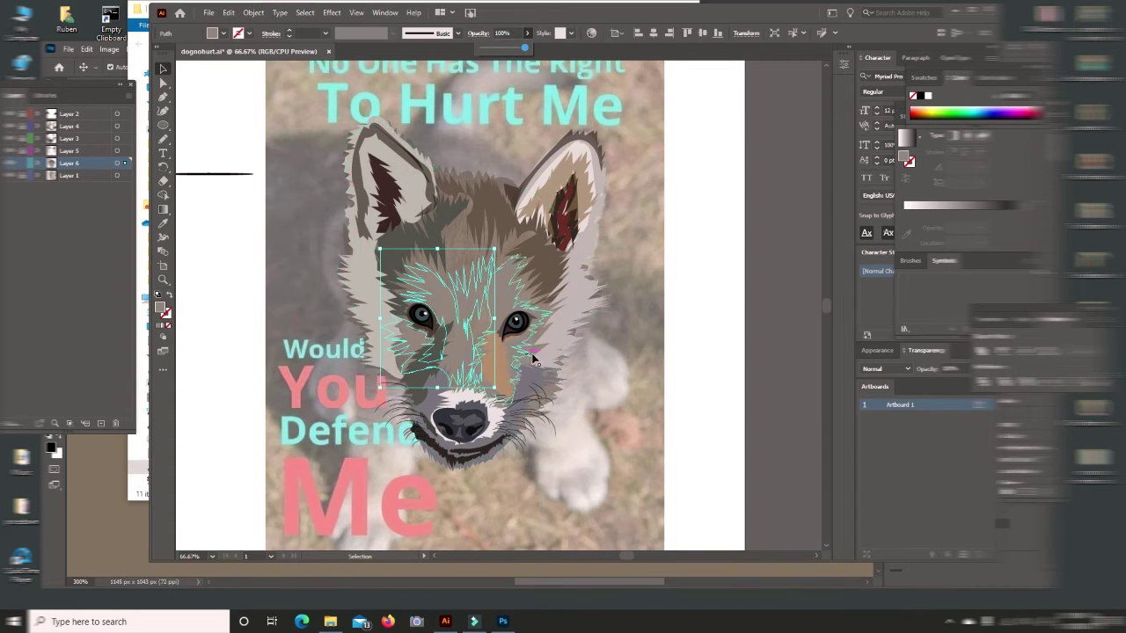
click(534, 358)
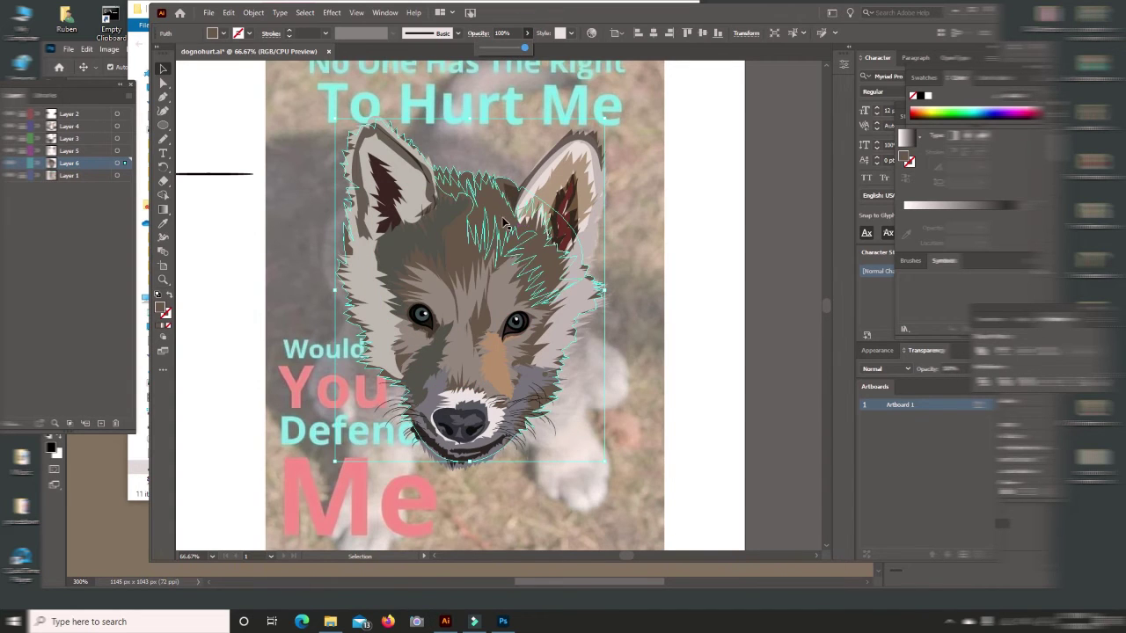
click(498, 212)
right_click(499, 210)
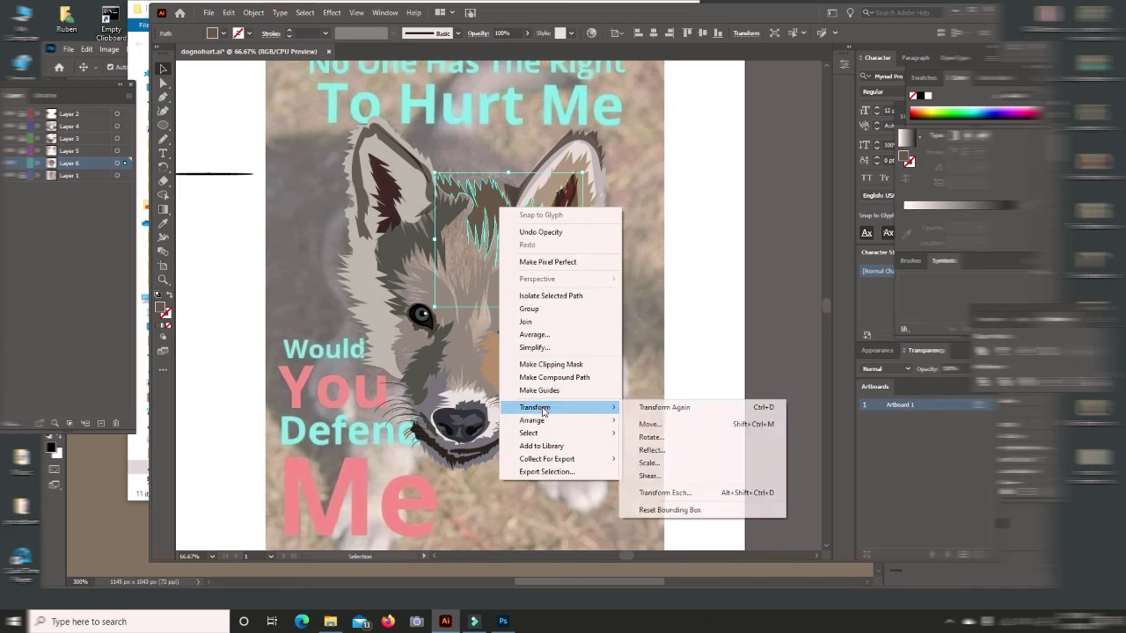
click(656, 408)
Step: Fill the top-of-head fur with warm brown 846D5D
double_click(160, 307)
click(625, 534)
click(636, 515)
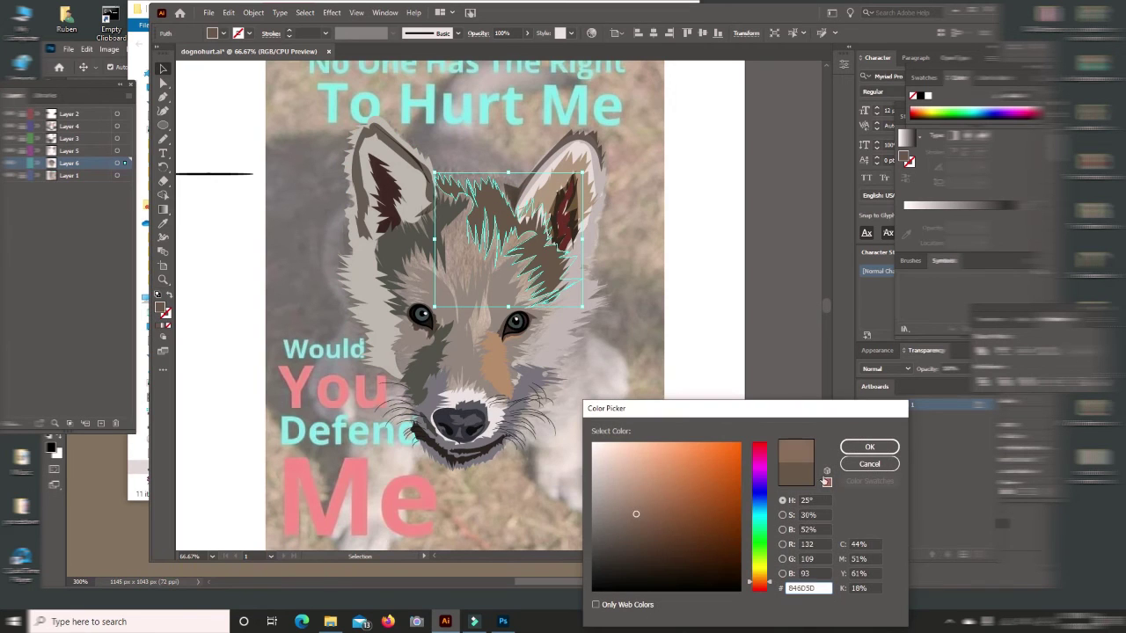
click(869, 445)
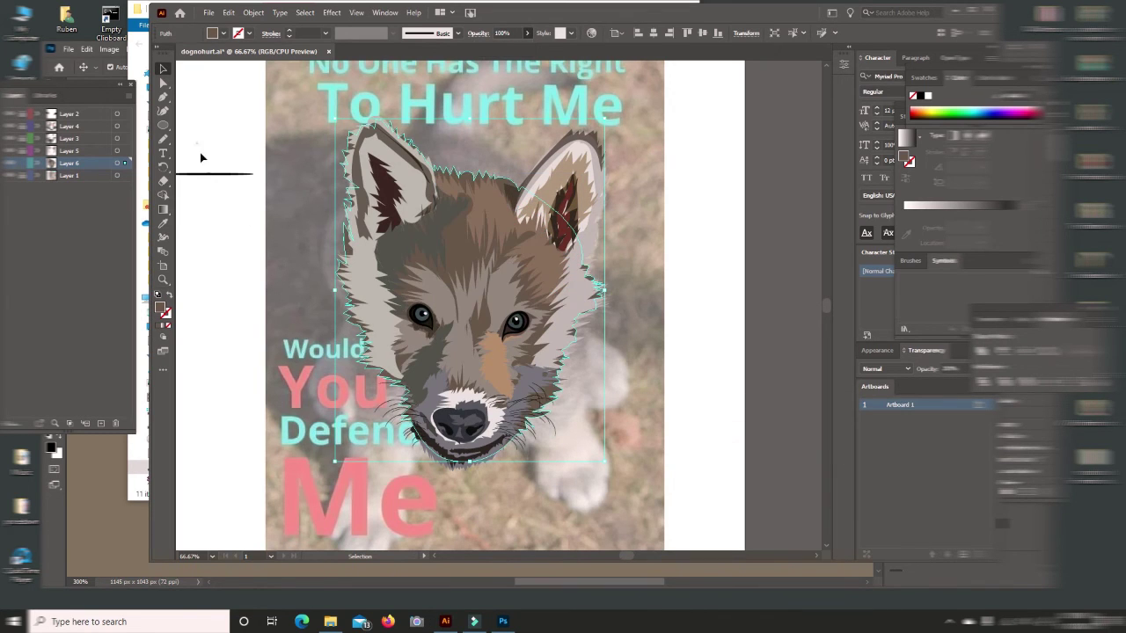
click(772, 482)
Step: Pencil thin strokes along the inner bases of both ears
key(n)
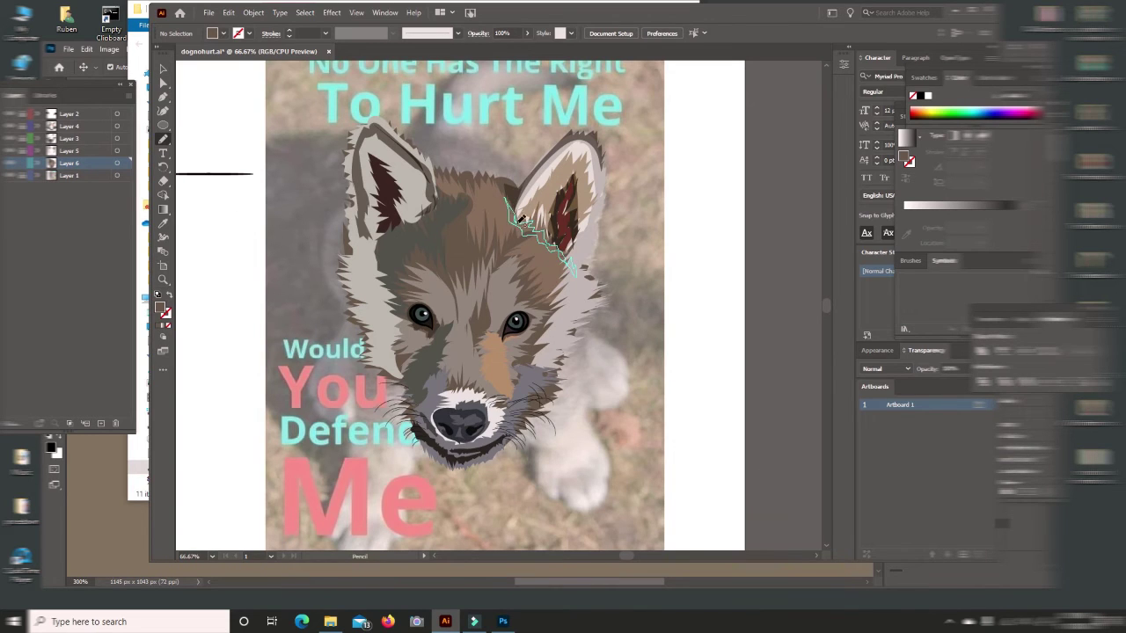
drag(574, 262, 504, 199)
key(i)
key(n)
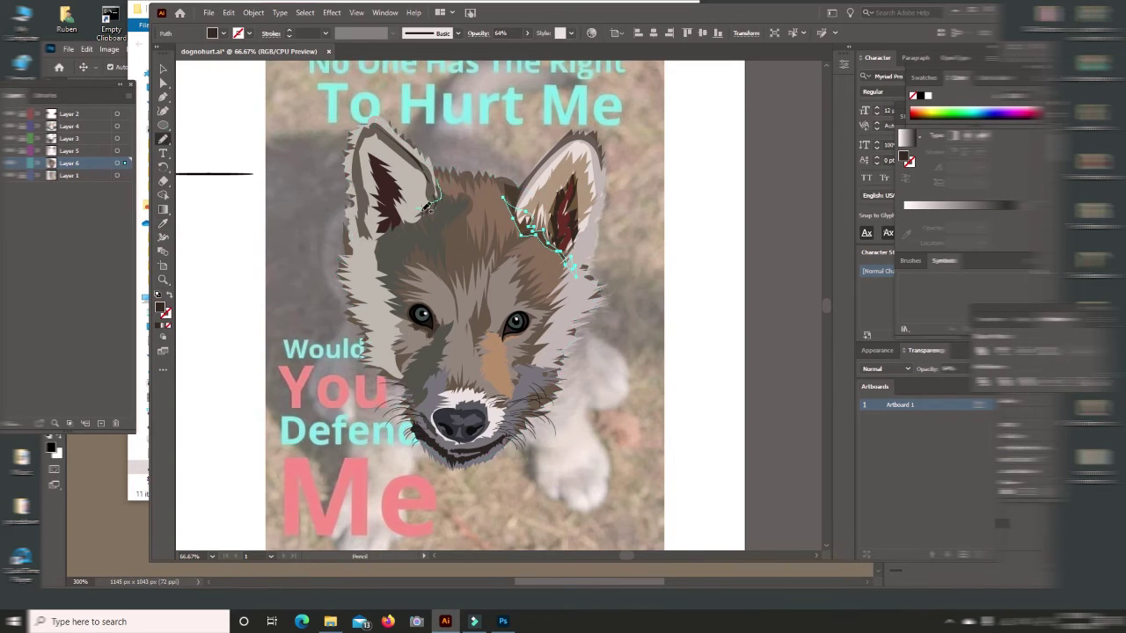
drag(429, 207, 425, 215)
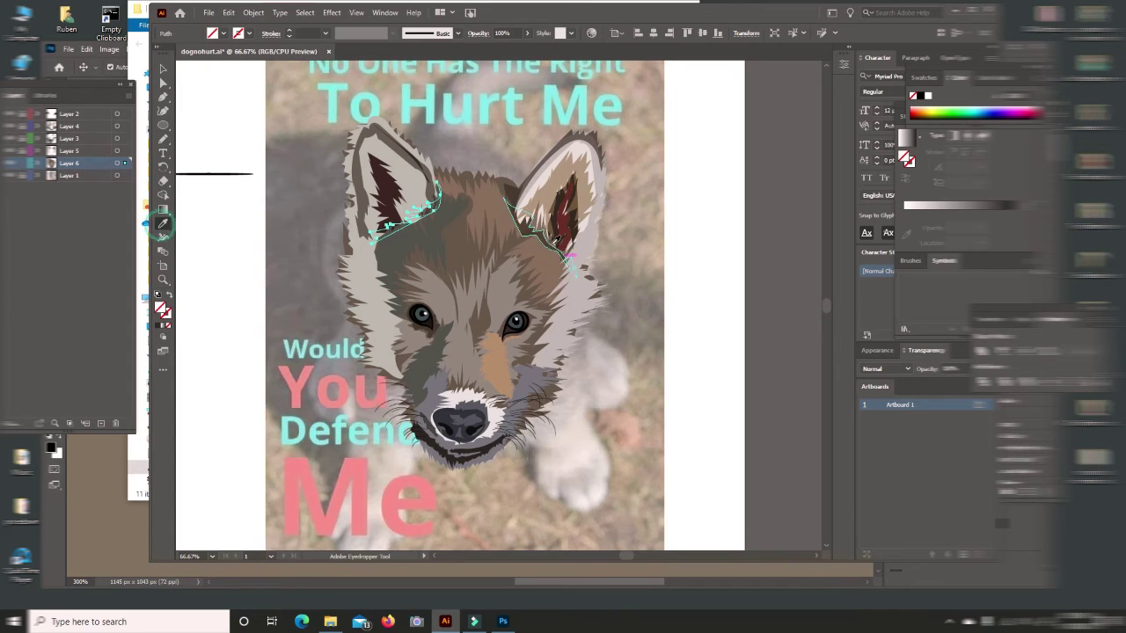
key(v)
click(211, 131)
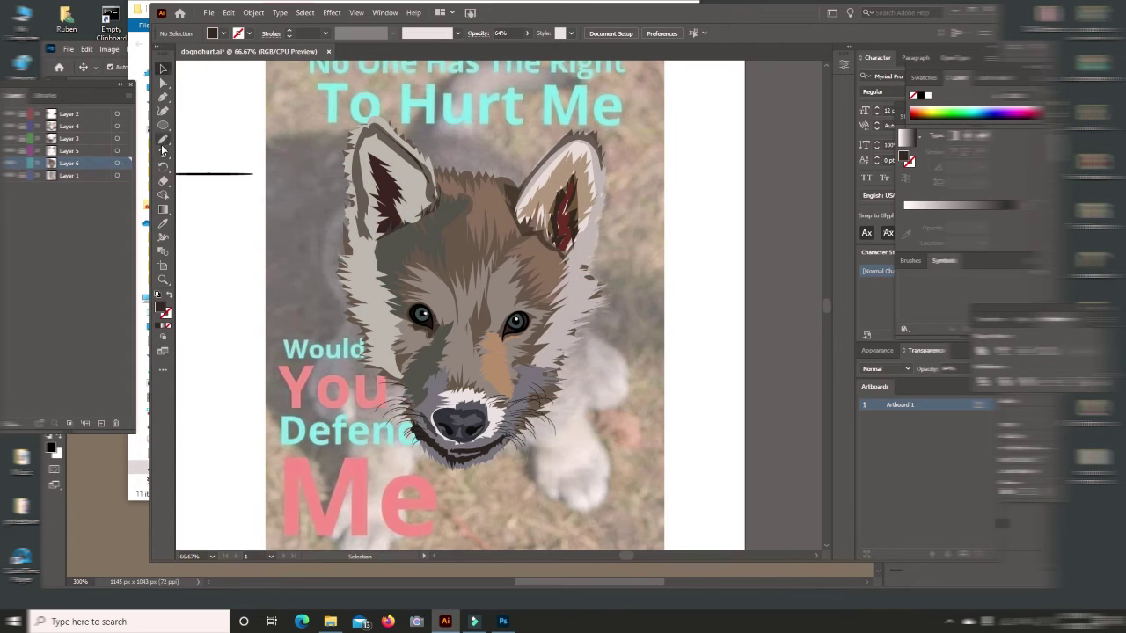
Step: Add Layer 7 above Layer 1 and pencil-trace the outline of the wolf's front paws
key(n)
click(39, 175)
click(99, 424)
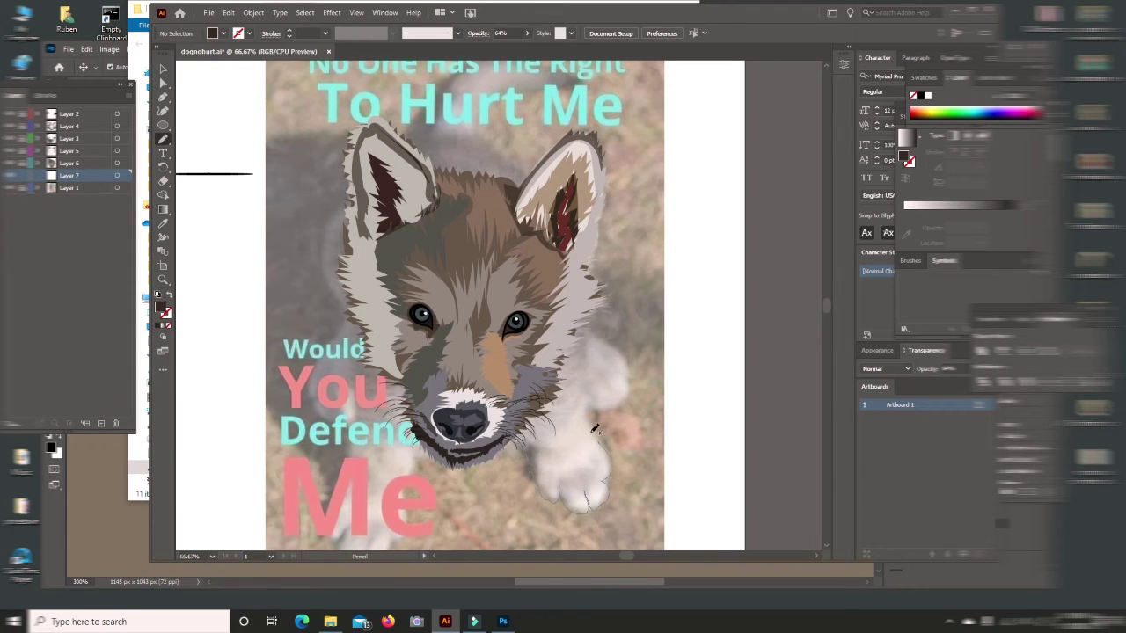
drag(593, 431, 578, 408)
drag(565, 339, 563, 303)
Step: Fill the paw outlines with light grey from the photo at 64% opacity, then deselect
scroll(590, 180, up, 3)
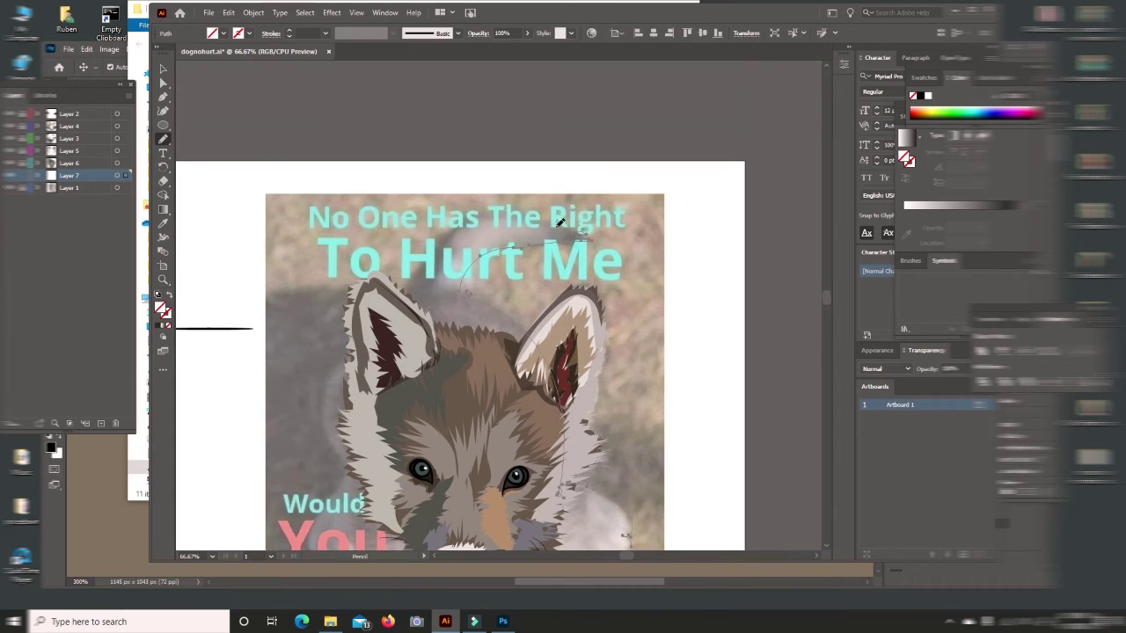
scroll(413, 203, down, 1)
scroll(397, 146, down, 2)
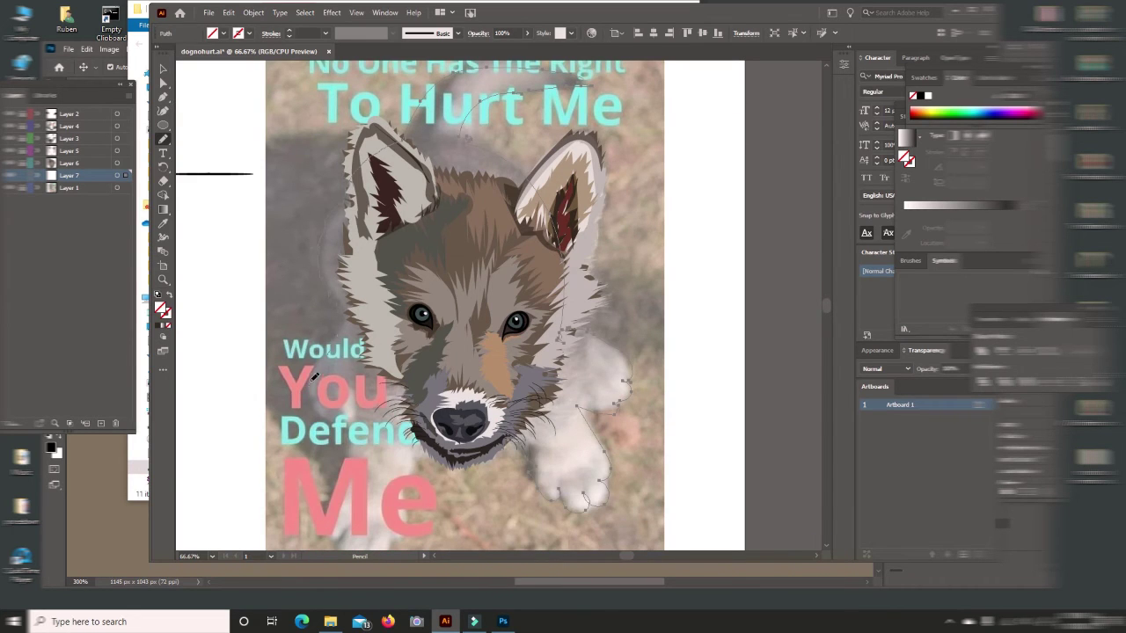
scroll(616, 448, down, 2)
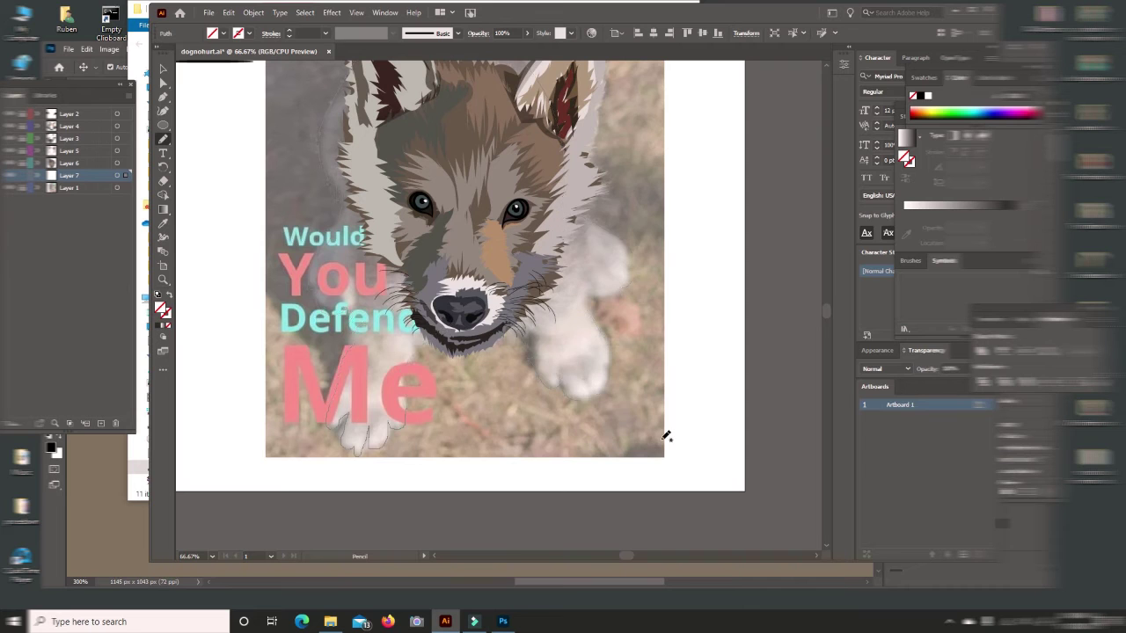
key(i)
click(567, 378)
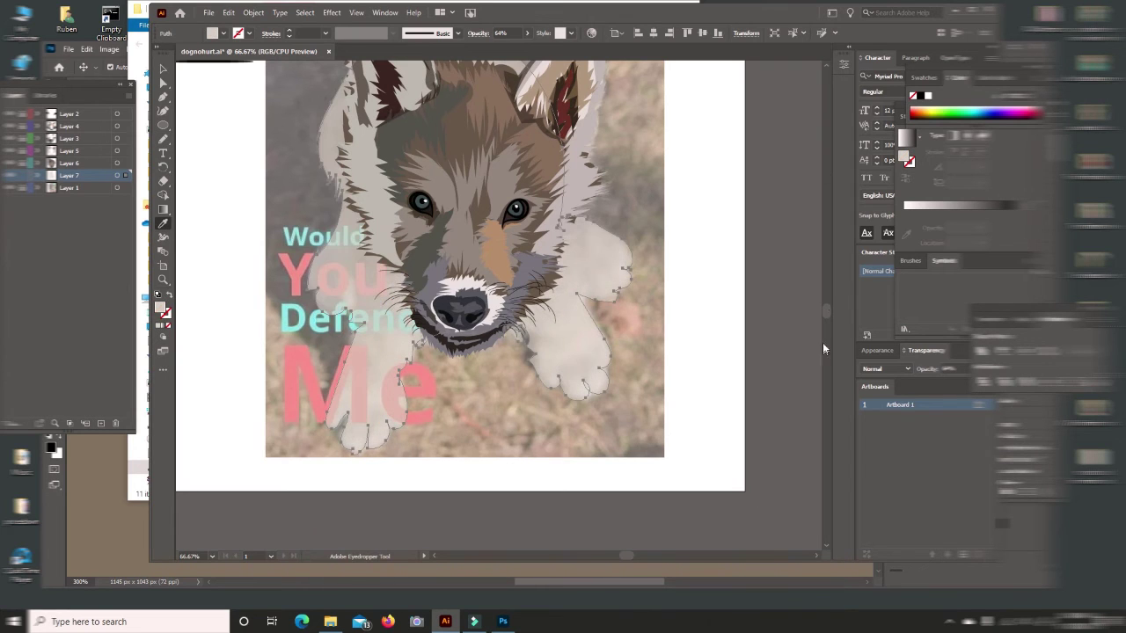
drag(825, 309, 830, 310)
key(ctrl+shift+a)
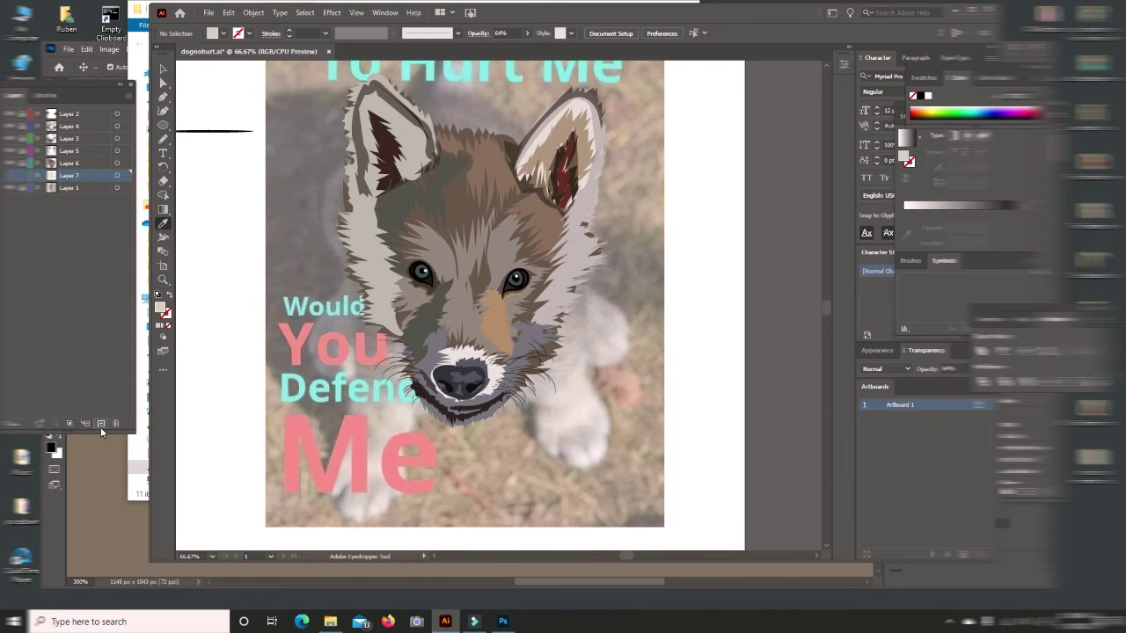
Step: Add Layer 8 and pencil a first fur stroke near the heading
click(101, 426)
drag(827, 311, 827, 297)
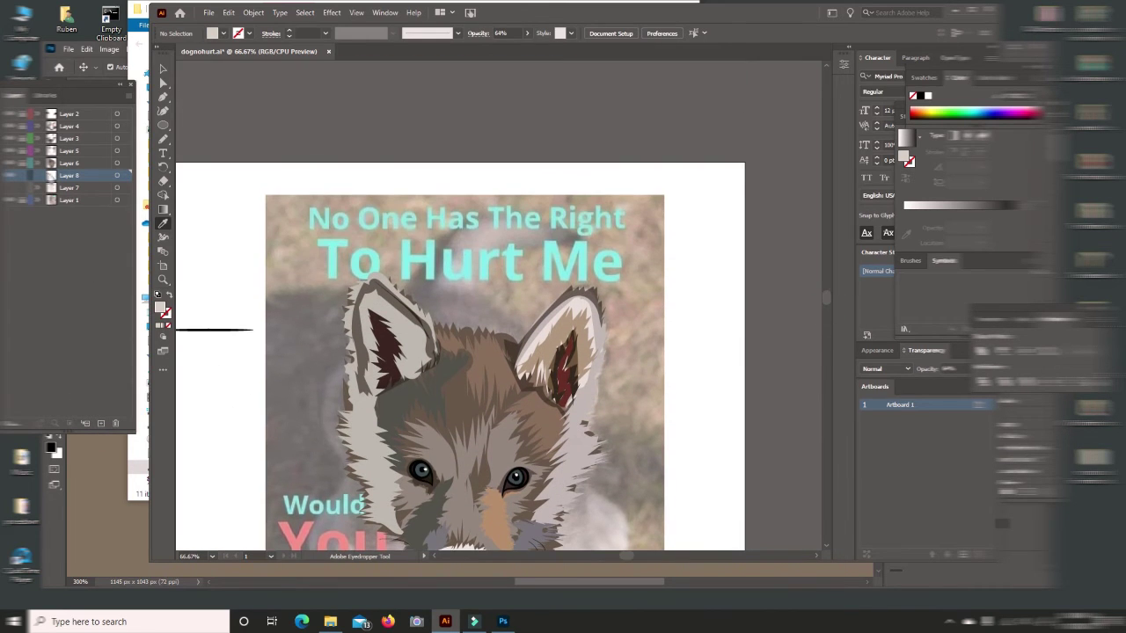
click(162, 139)
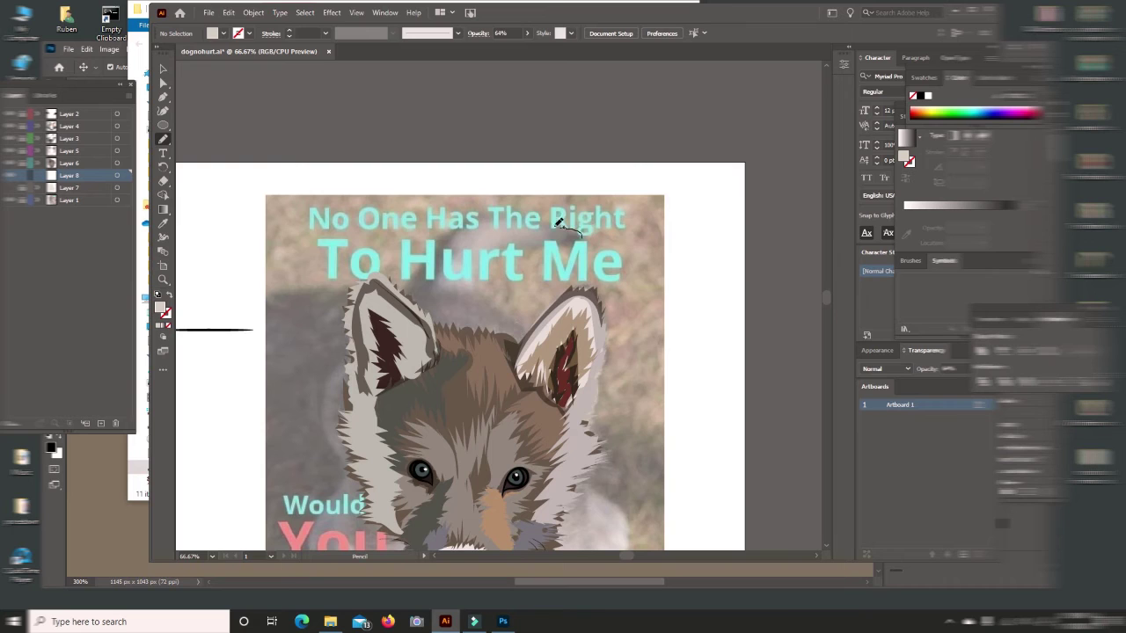
mouse_move(556, 223)
mouse_down()
mouse_move(527, 239)
mouse_move(581, 234)
mouse_up()
key(v)
Step: Draw the head tuft outline from the ear over the head and fill it dark grey
click(162, 139)
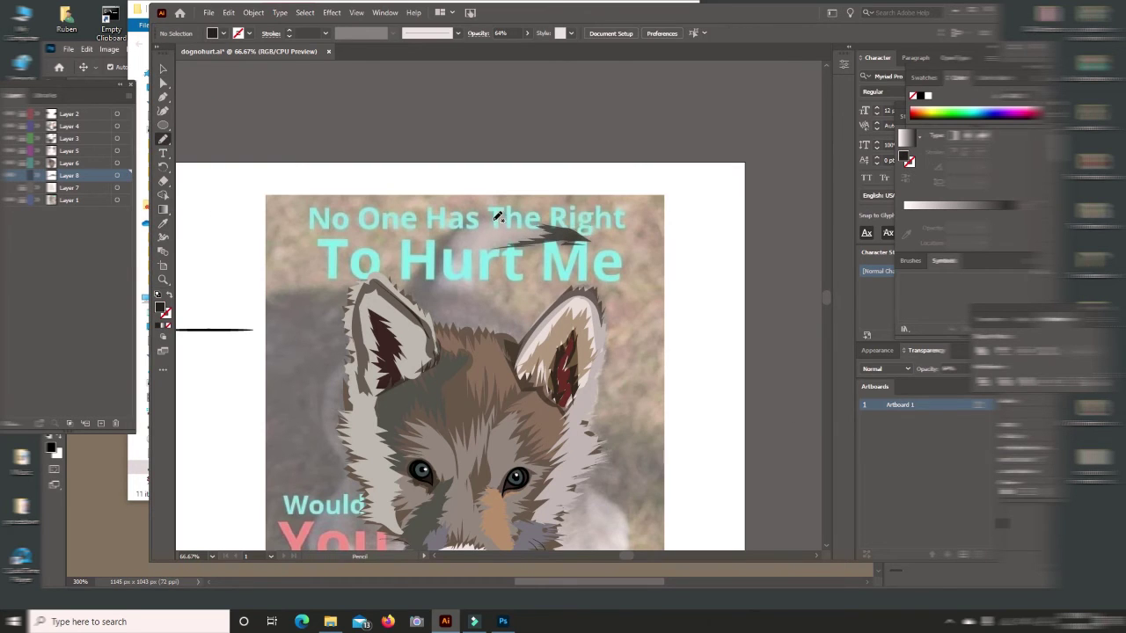
mouse_move(457, 222)
mouse_down()
mouse_move(410, 285)
mouse_move(445, 313)
mouse_move(508, 329)
mouse_move(480, 288)
mouse_move(450, 274)
mouse_up()
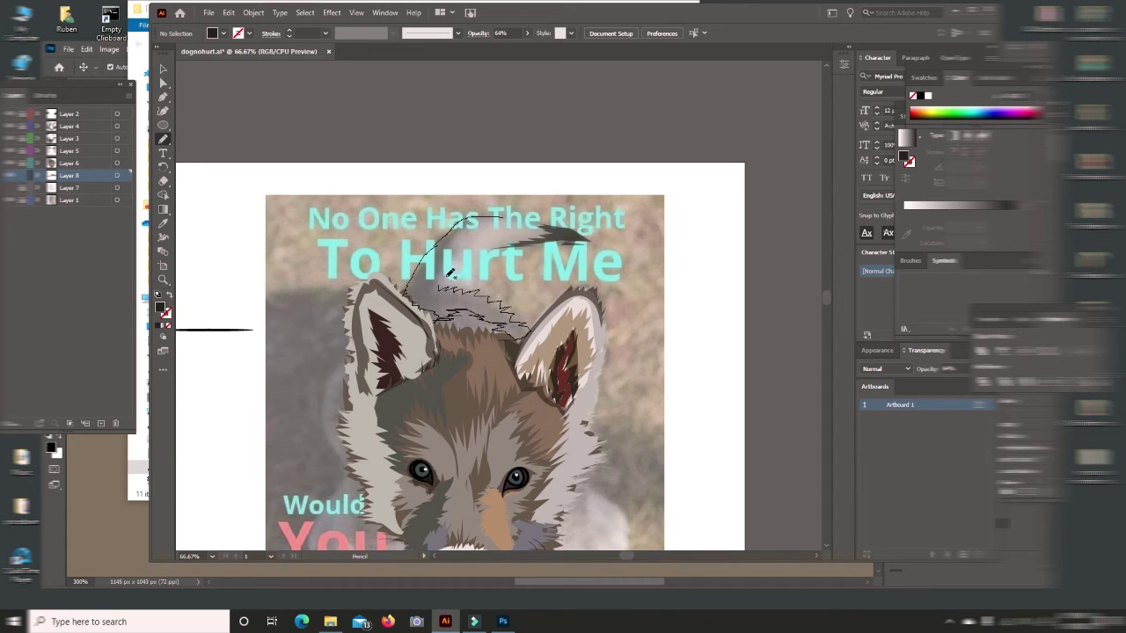
drag(509, 213, 510, 215)
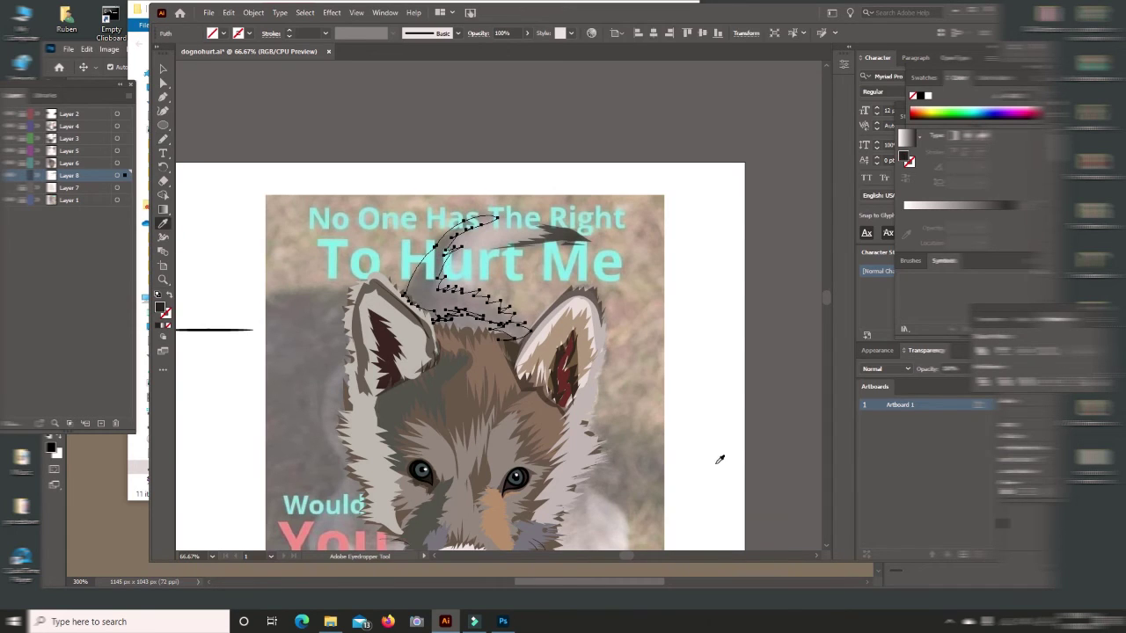
click(163, 68)
click(199, 108)
scroll(826, 551, down, 3)
key(n)
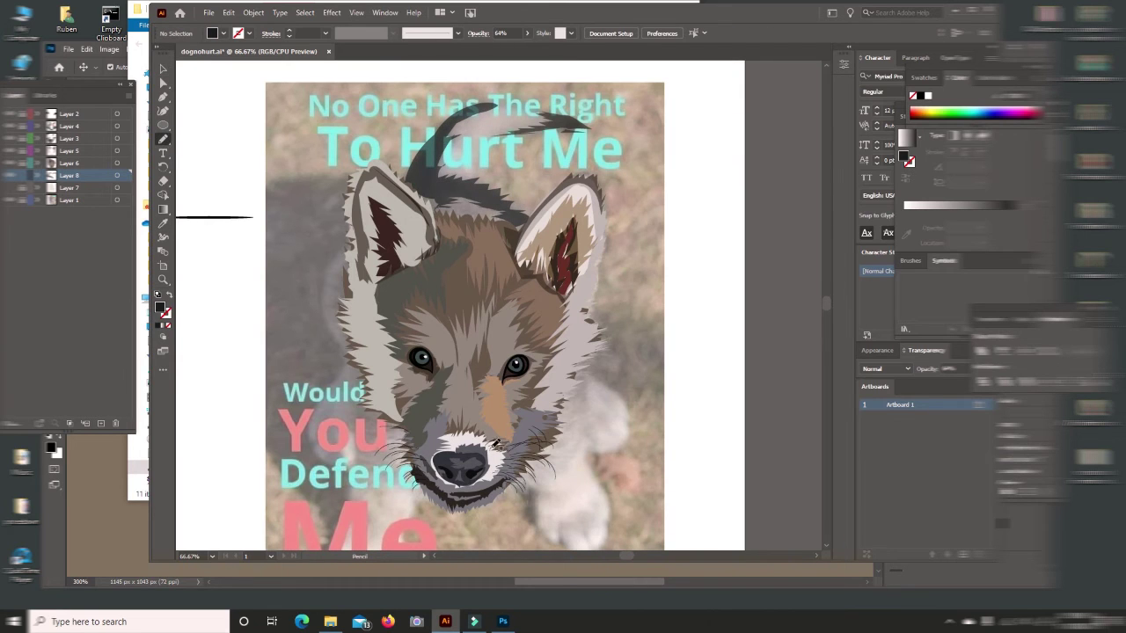
scroll(827, 552, down, 3)
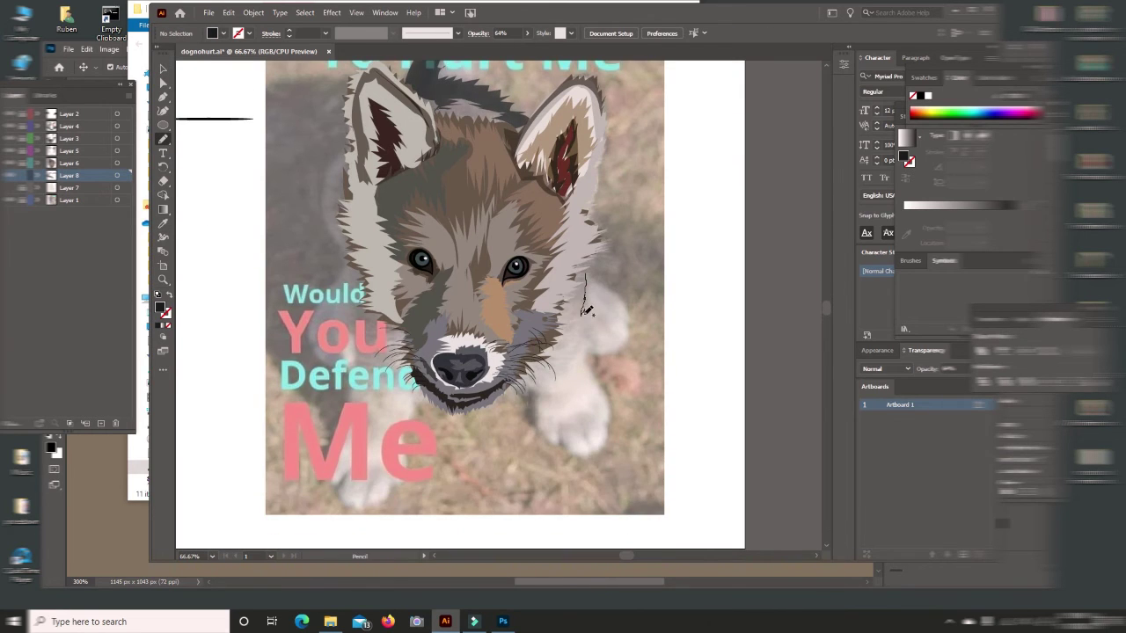
Step: Draw trial whisker and fur strokes on the cheek, then remove them
drag(596, 278, 552, 304)
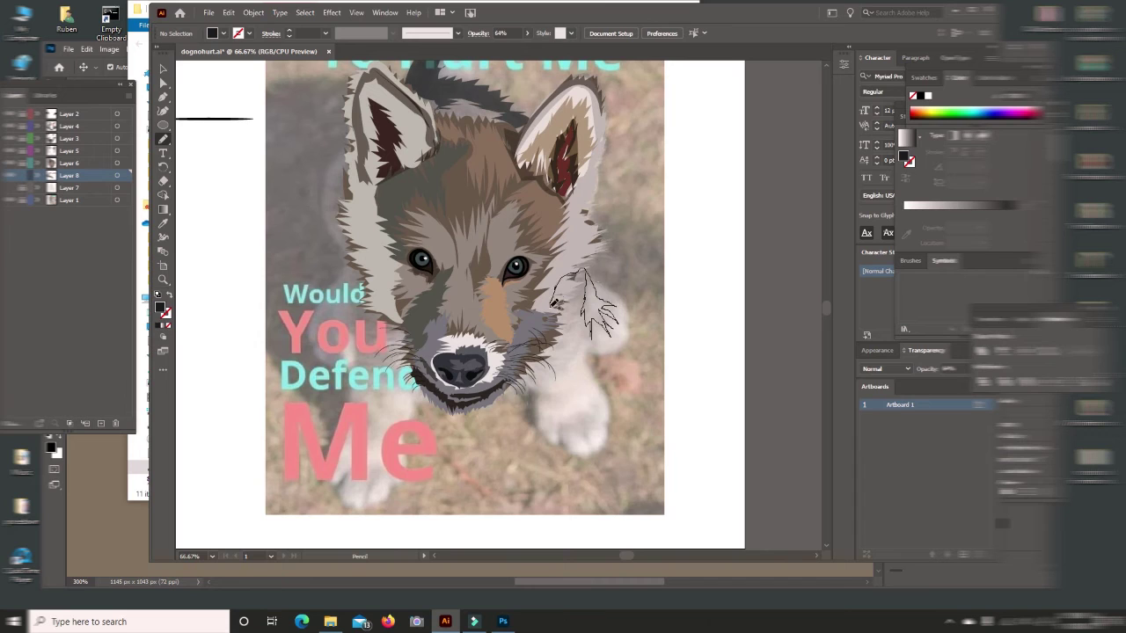
mouse_move(521, 361)
mouse_down()
mouse_move(539, 387)
mouse_move(577, 391)
mouse_move(581, 355)
mouse_up()
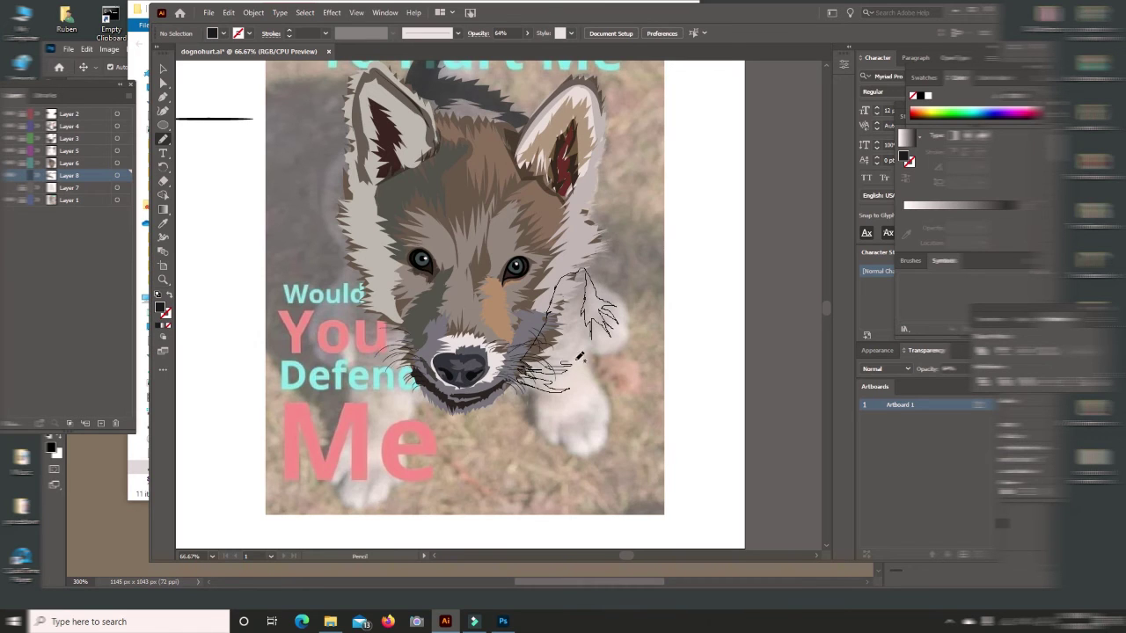
key(ctrl+a)
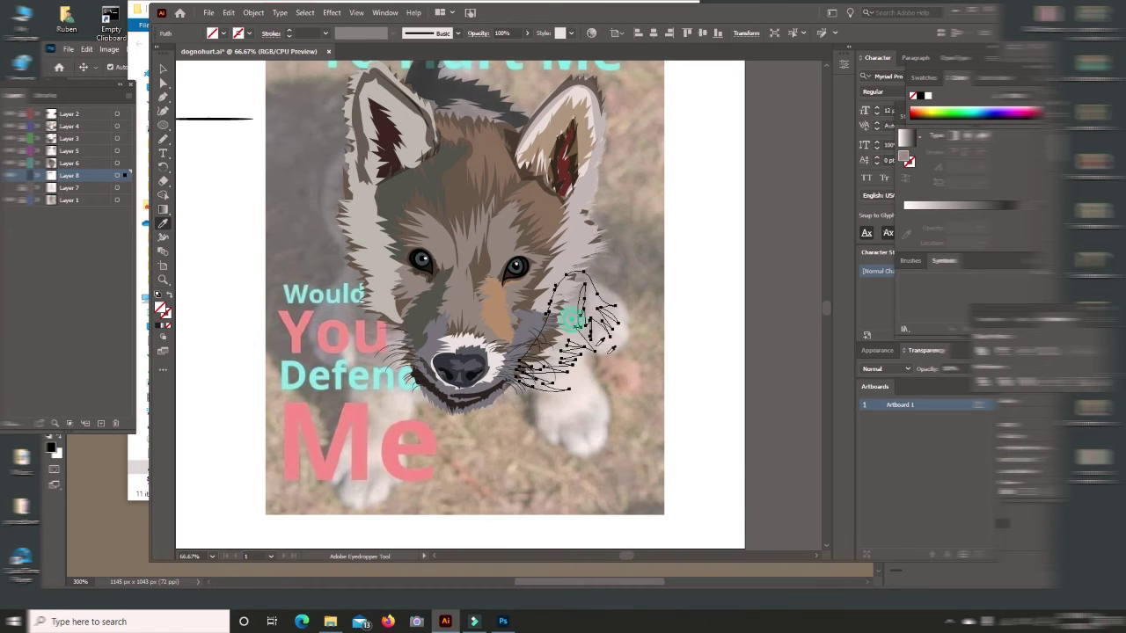
drag(527, 387, 540, 433)
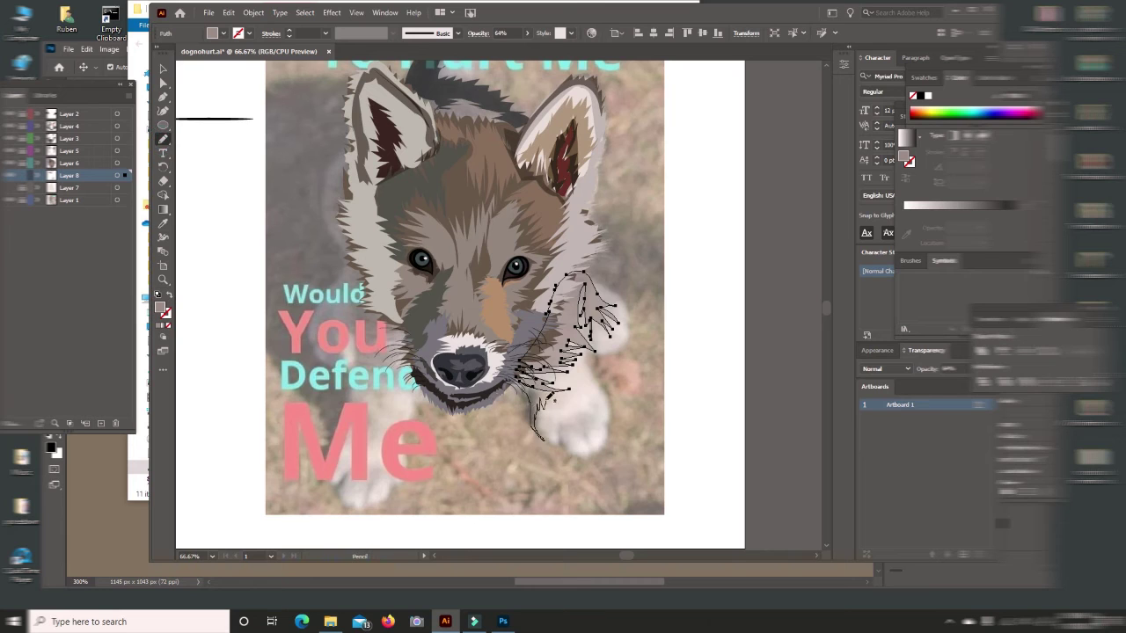
mouse_move(519, 379)
mouse_down()
mouse_move(540, 440)
mouse_move(563, 402)
mouse_move(568, 432)
mouse_move(556, 438)
mouse_up()
key(Delete)
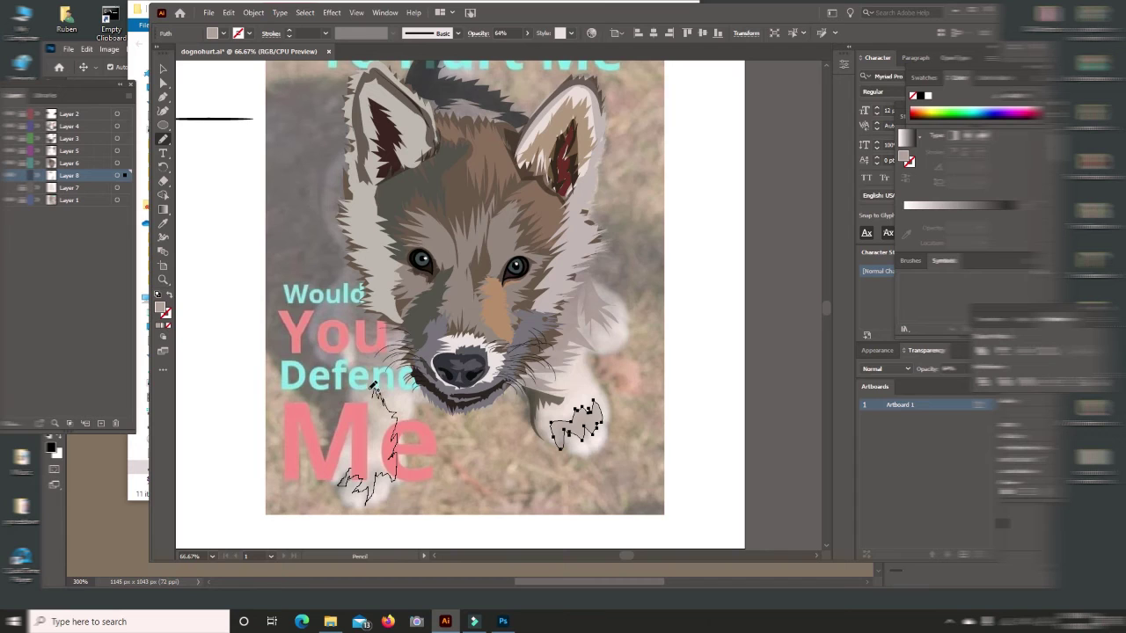
Step: Delete the stray path over 'Me' and pencil a fur outline from the left ear to the paw
click(369, 440)
key(v)
key(Delete)
click(163, 138)
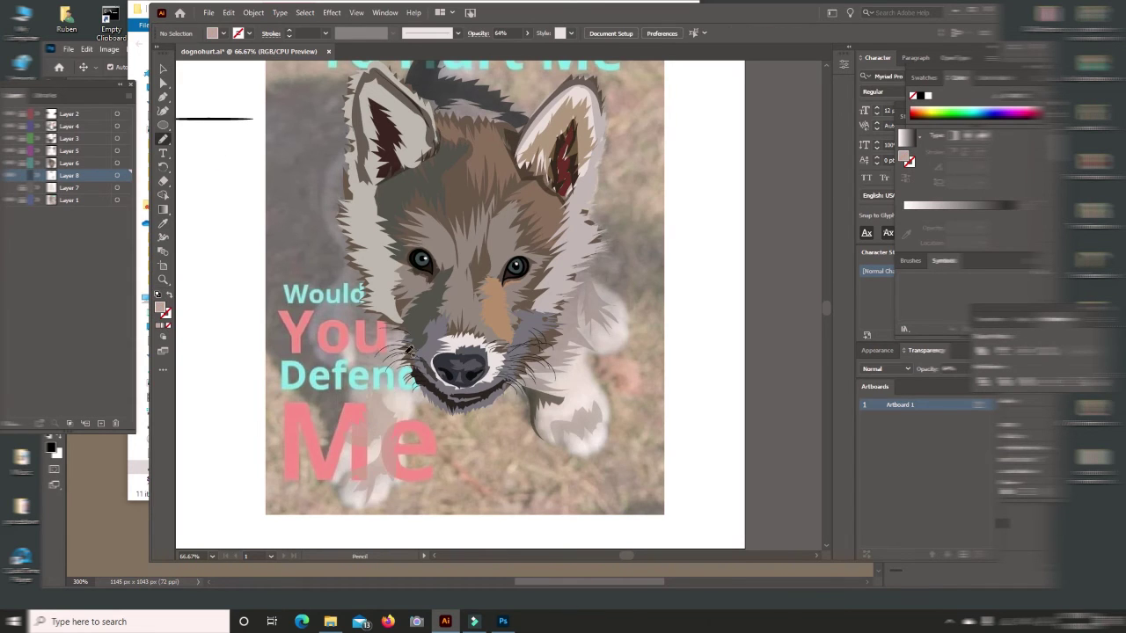
mouse_move(360, 384)
mouse_down()
mouse_move(354, 339)
mouse_move(337, 351)
mouse_move(341, 279)
mouse_up()
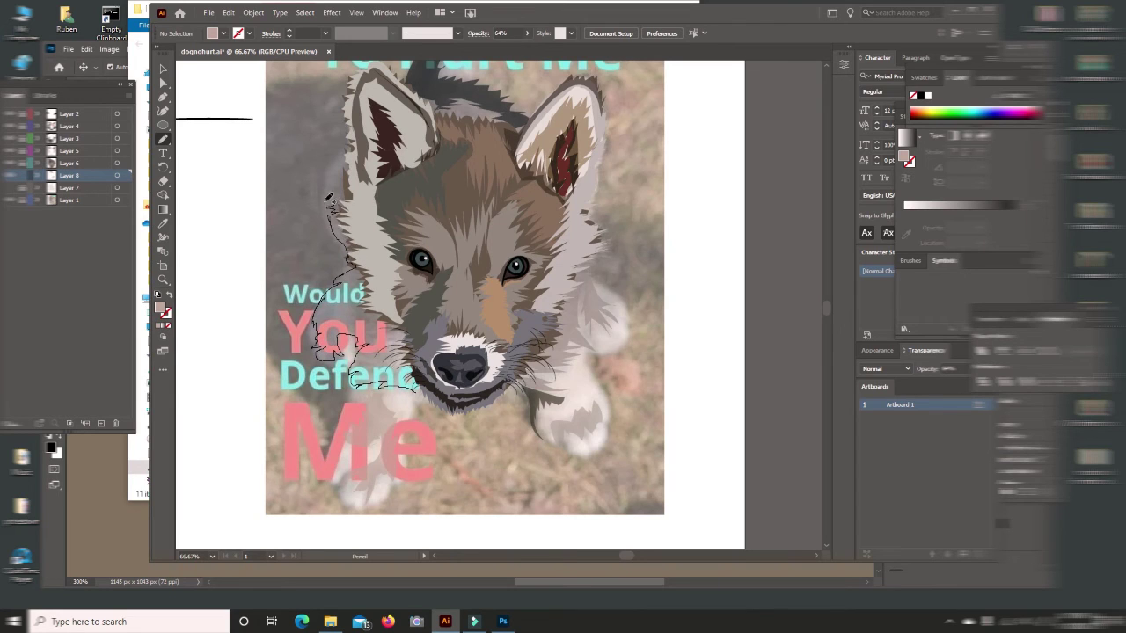
mouse_move(333, 159)
mouse_down()
mouse_move(380, 211)
mouse_move(418, 393)
mouse_up()
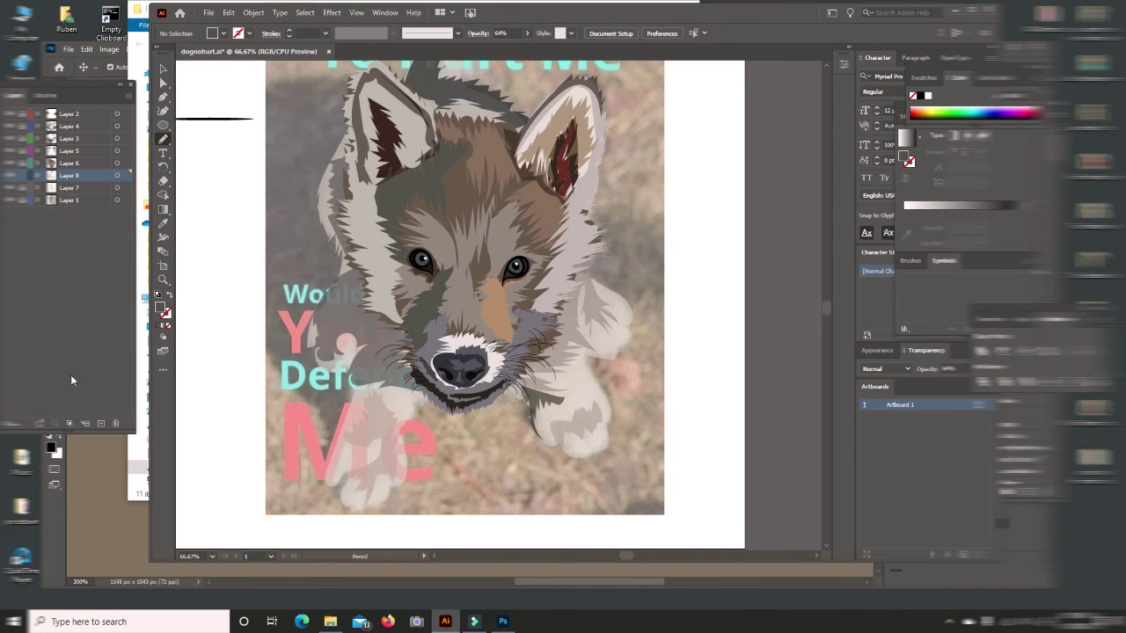
key(v)
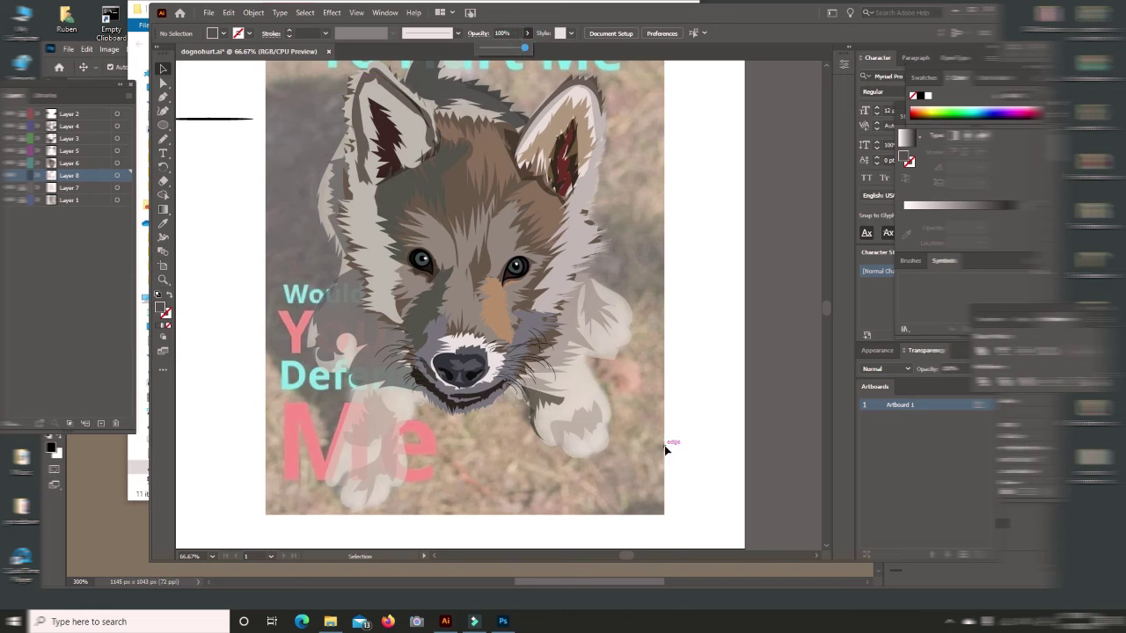
Step: Draw a toe shading stroke across the left paw, filled with a colour sampled from the photo
click(563, 424)
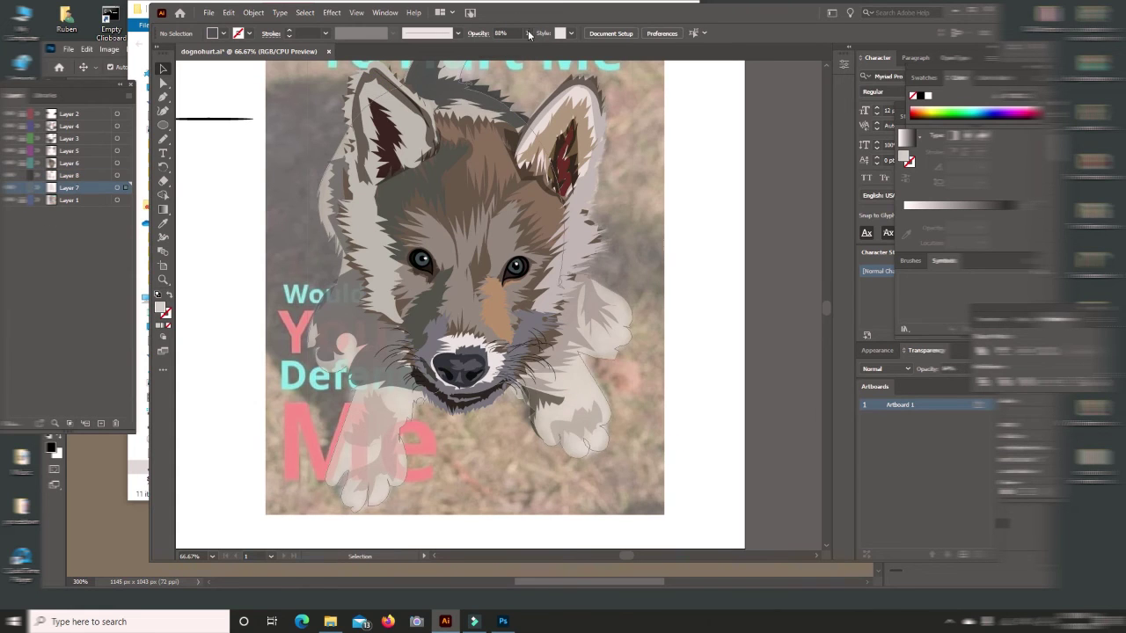
click(207, 195)
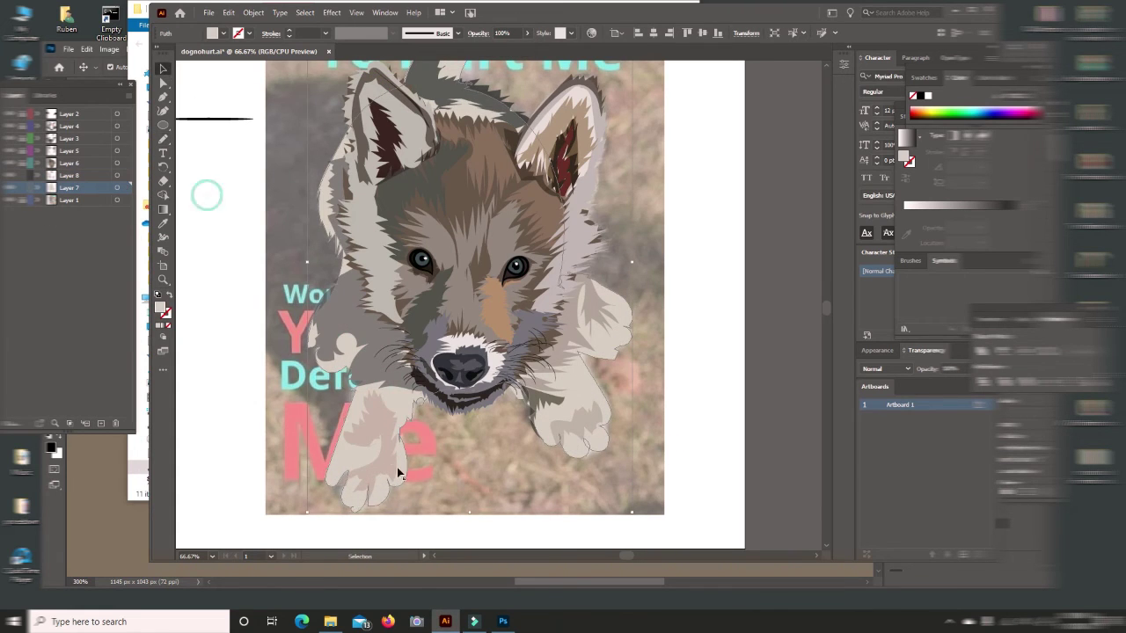
click(339, 453)
key(n)
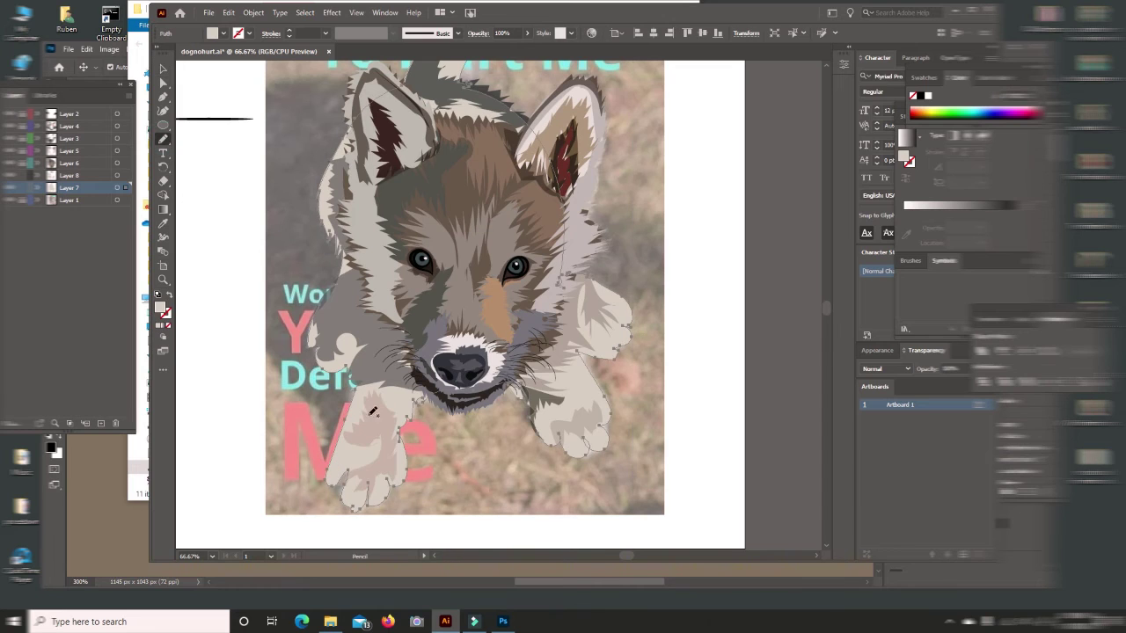
ctrl+click(194, 183)
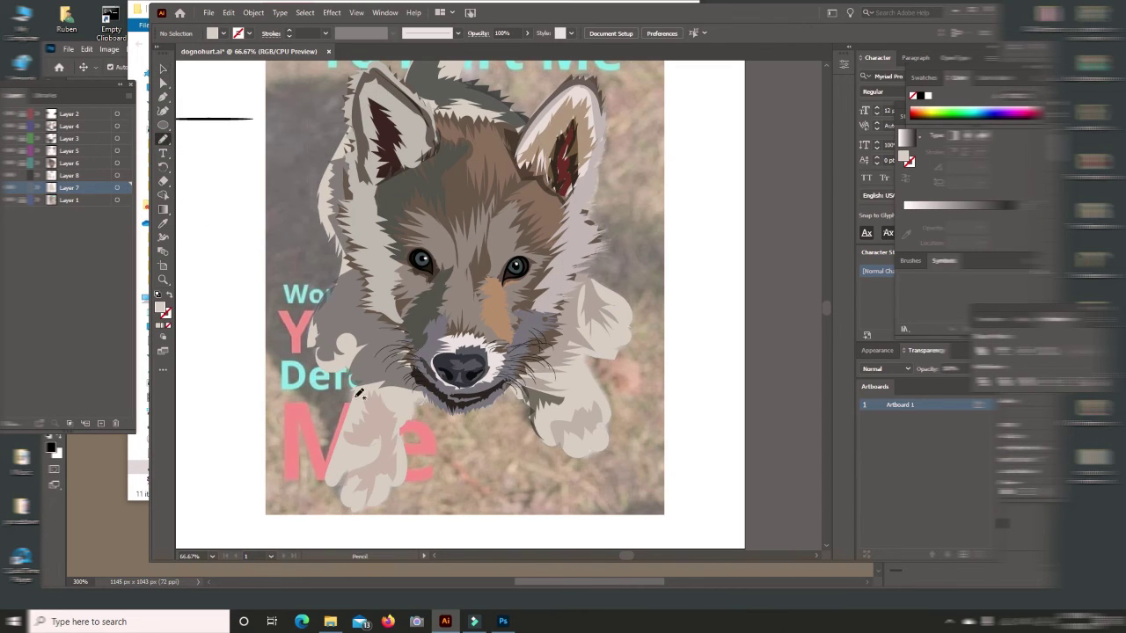
drag(327, 479, 375, 452)
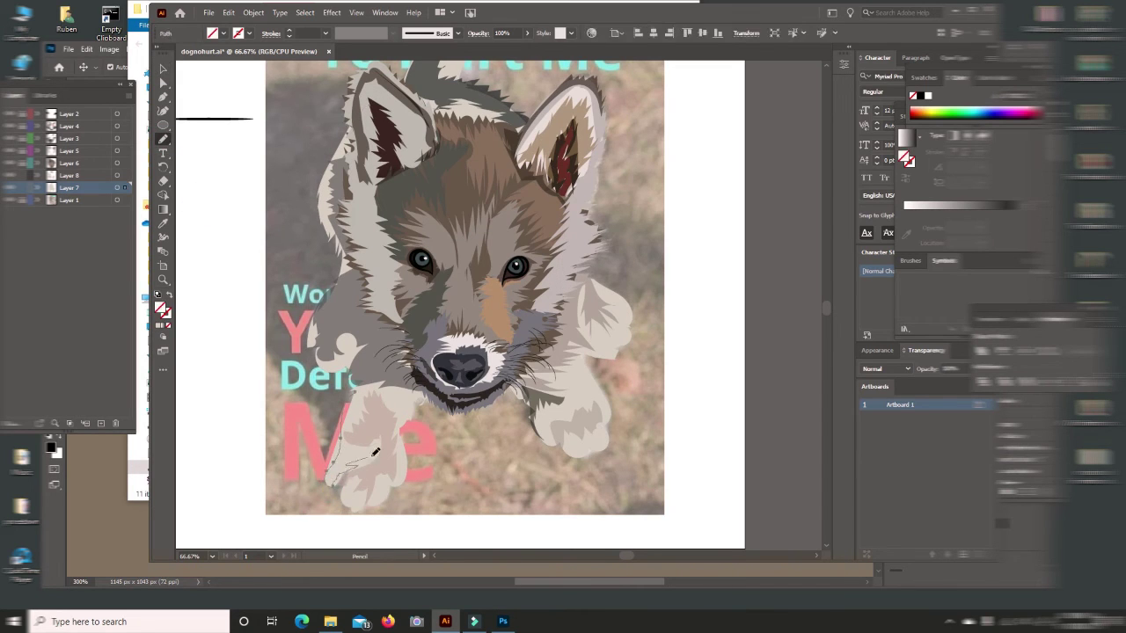
key(i)
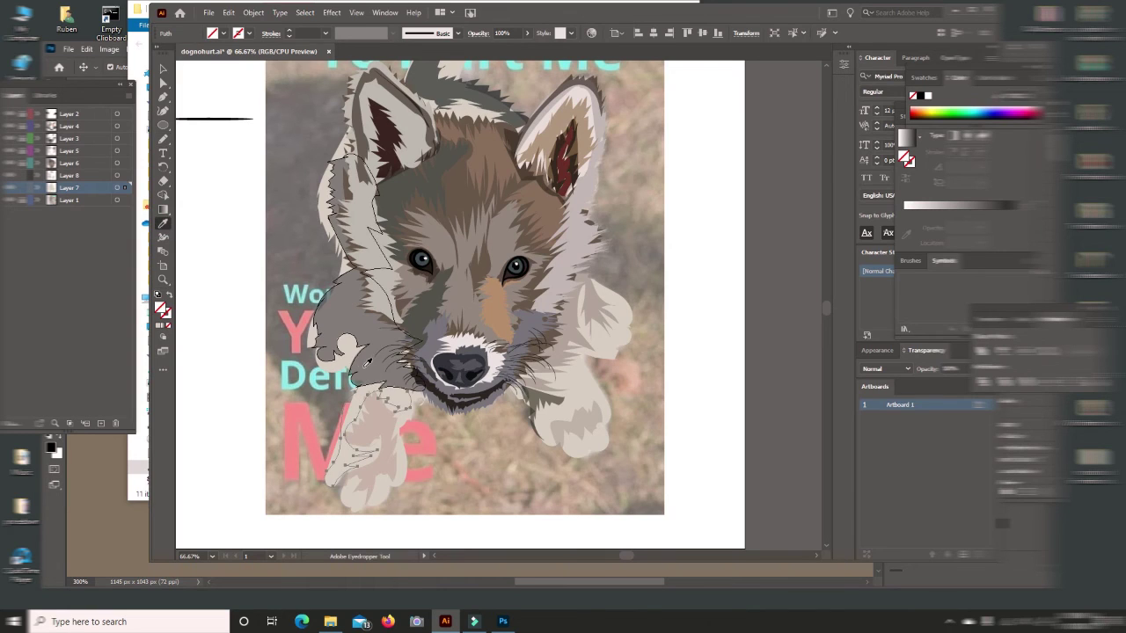
click(243, 241)
Step: Add grey-beige and grey shading shapes on the paws with fills sampled from the photo
key(n)
ctrl+click(188, 97)
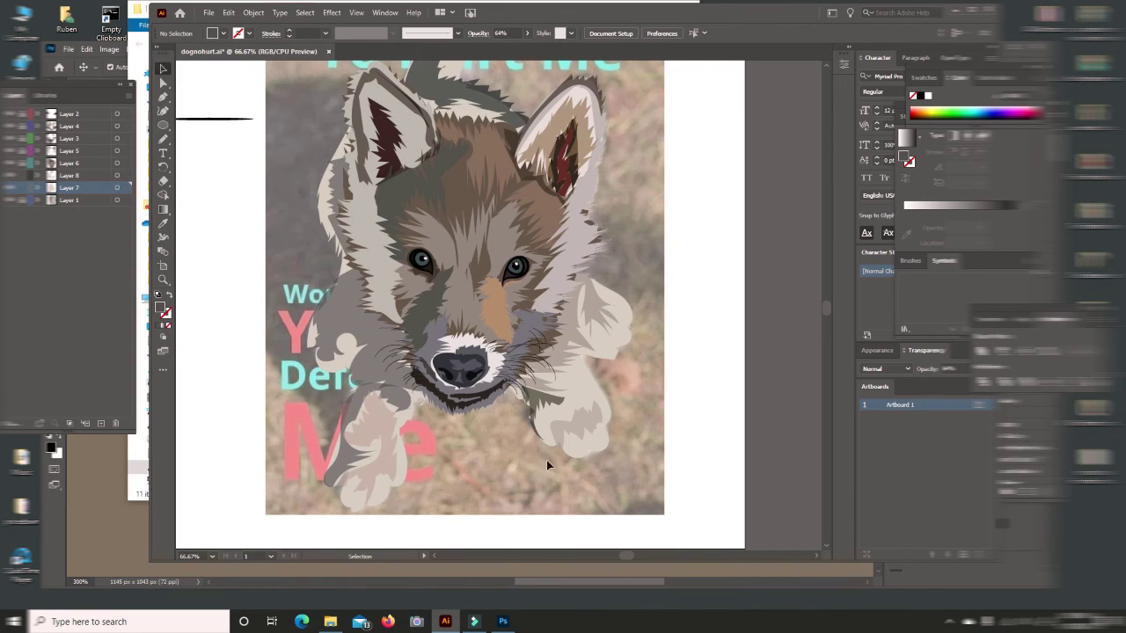
drag(586, 437, 592, 433)
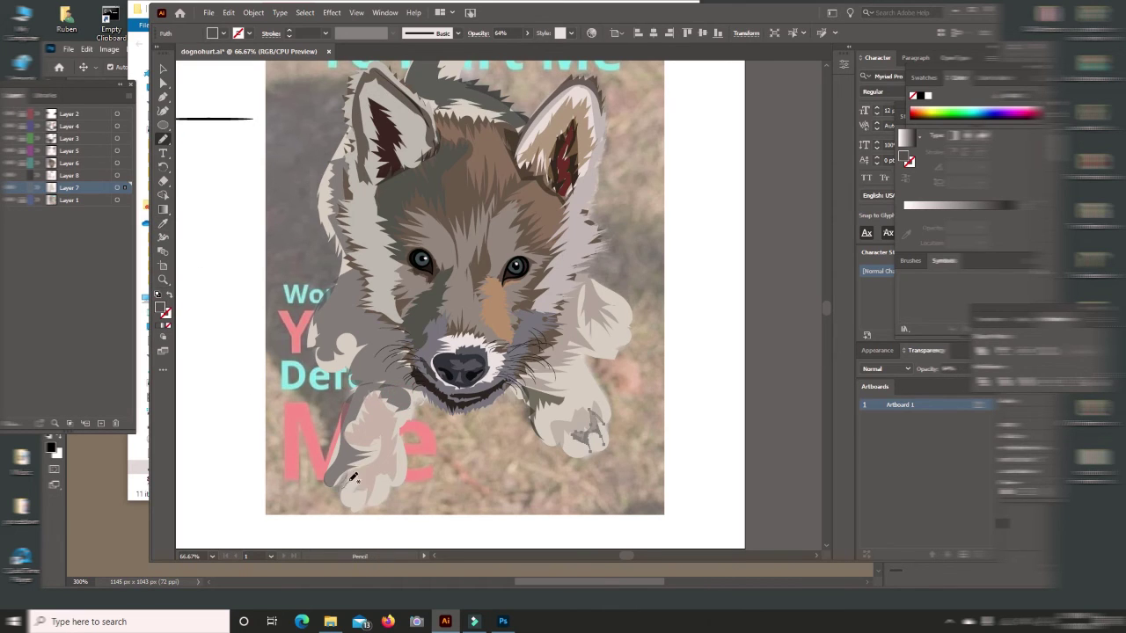
key(i)
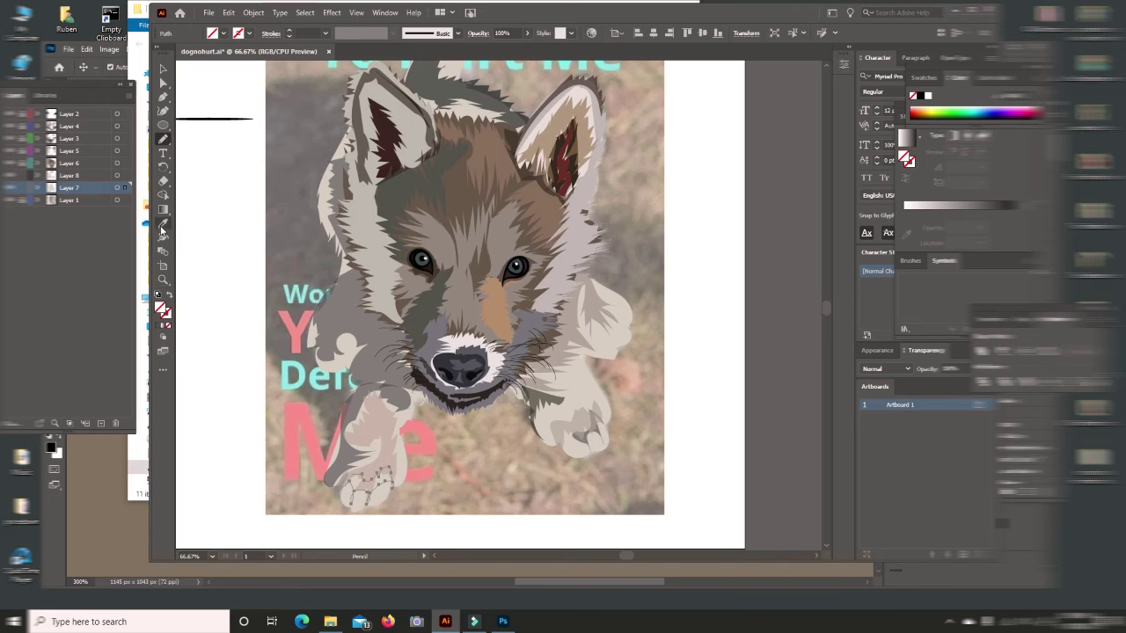
click(589, 431)
key(n)
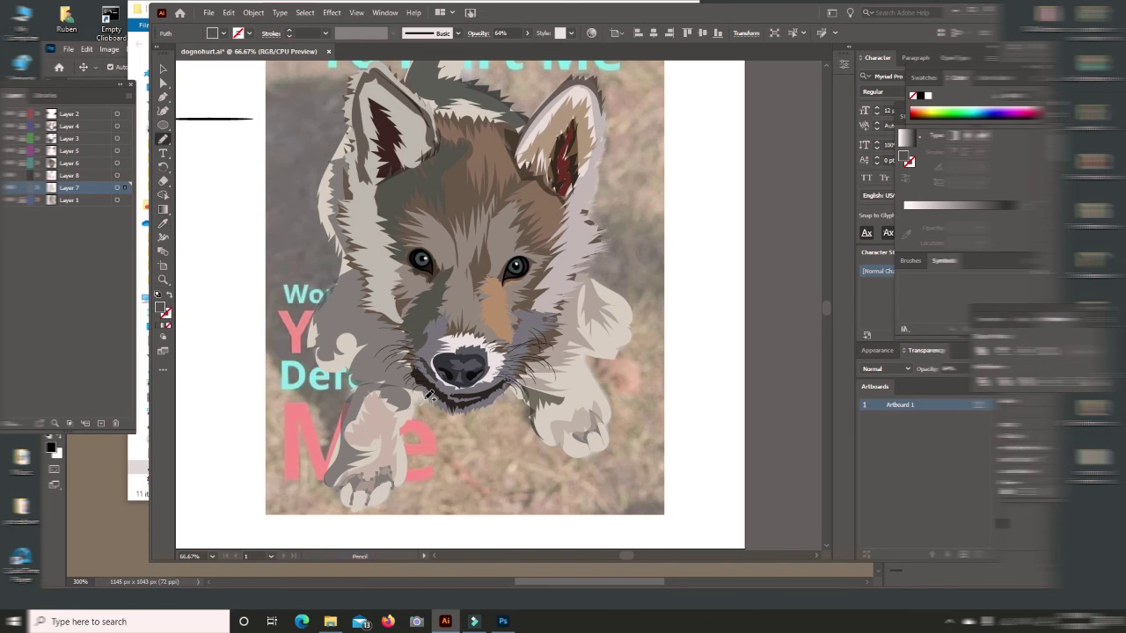
drag(447, 400, 361, 354)
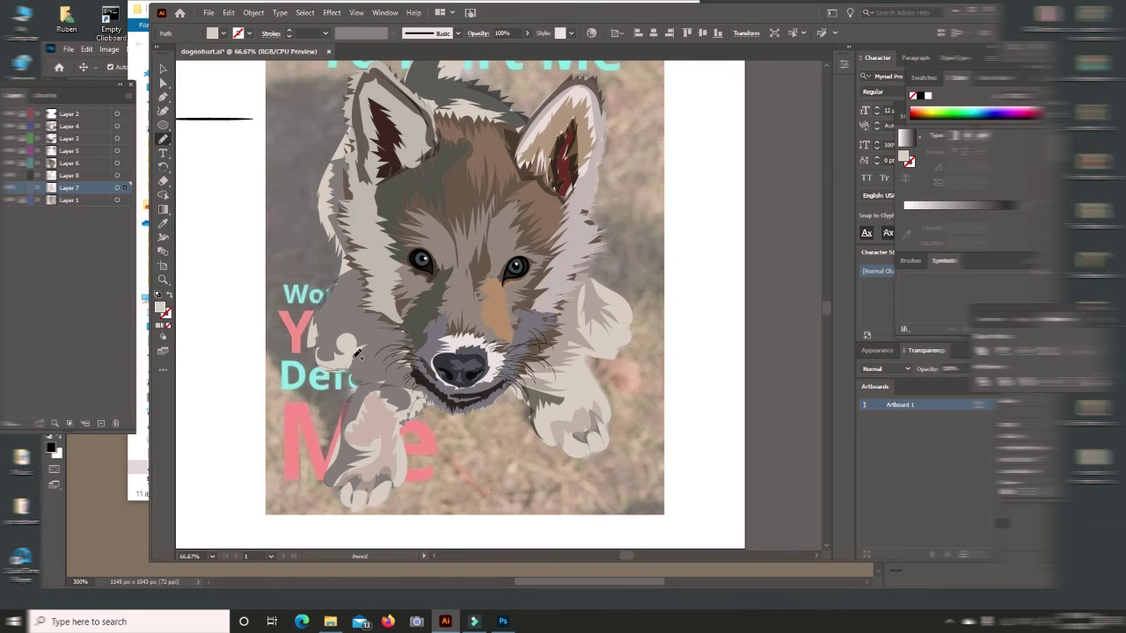
Step: Trace fur strands across the head tuft and fill them with a sampled grey
key(i)
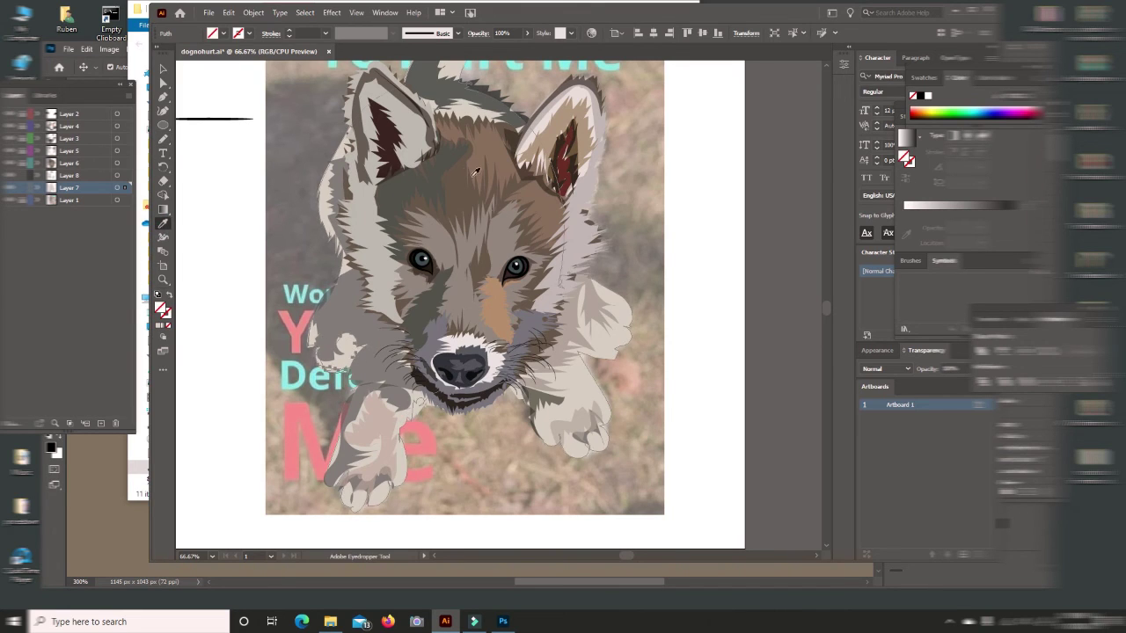
scroll(818, 69, up, 3)
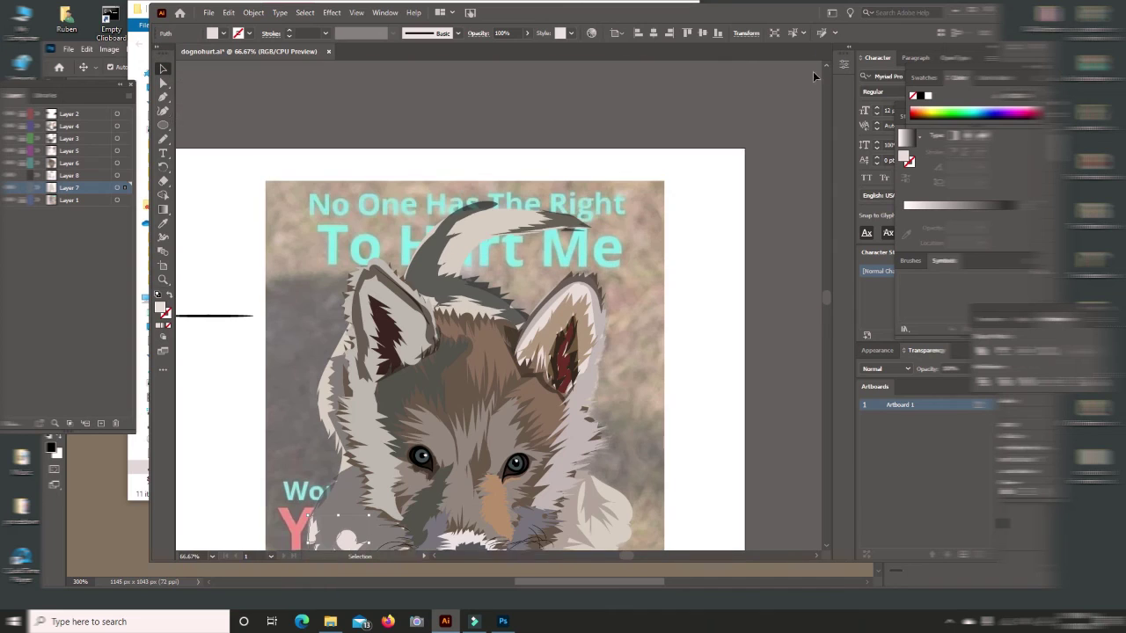
click(163, 138)
mouse_move(534, 227)
mouse_down()
mouse_move(470, 253)
mouse_move(450, 281)
mouse_move(466, 230)
mouse_move(544, 231)
mouse_up()
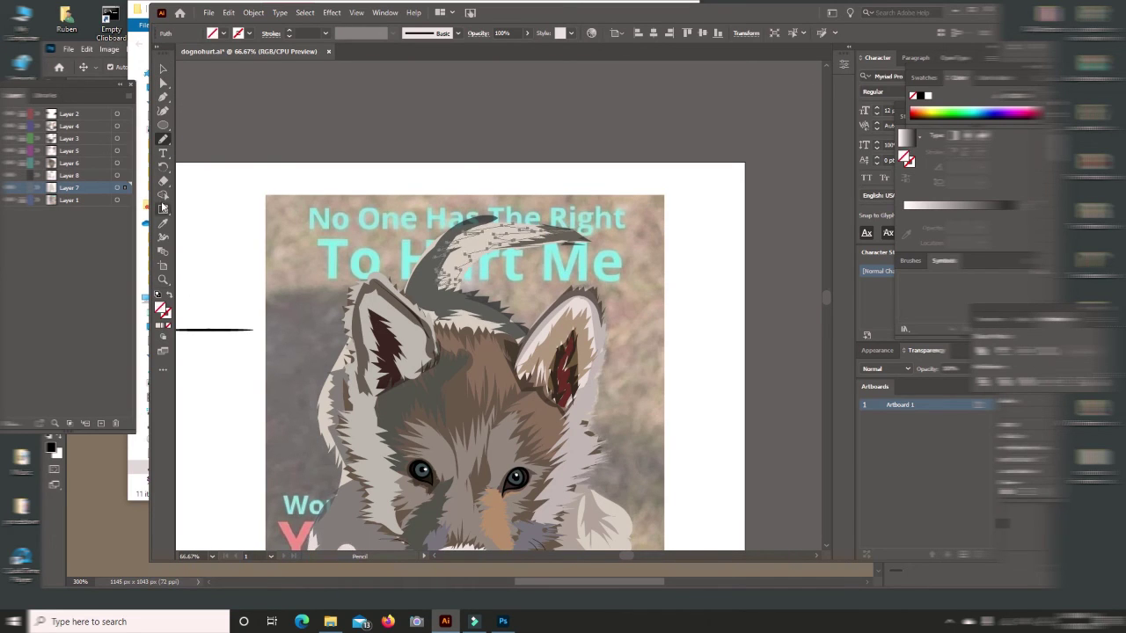
click(162, 68)
click(555, 302)
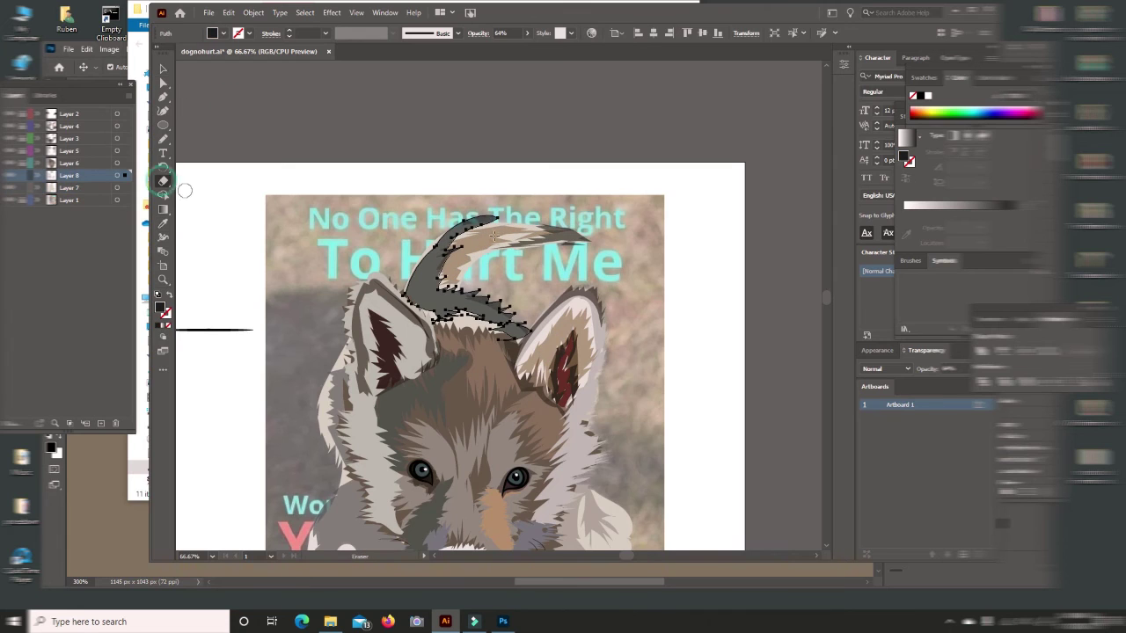
click(413, 264)
click(203, 120)
Step: Draw a closed fur strand down across the tuft and fill it with a dark sampled colour
key(n)
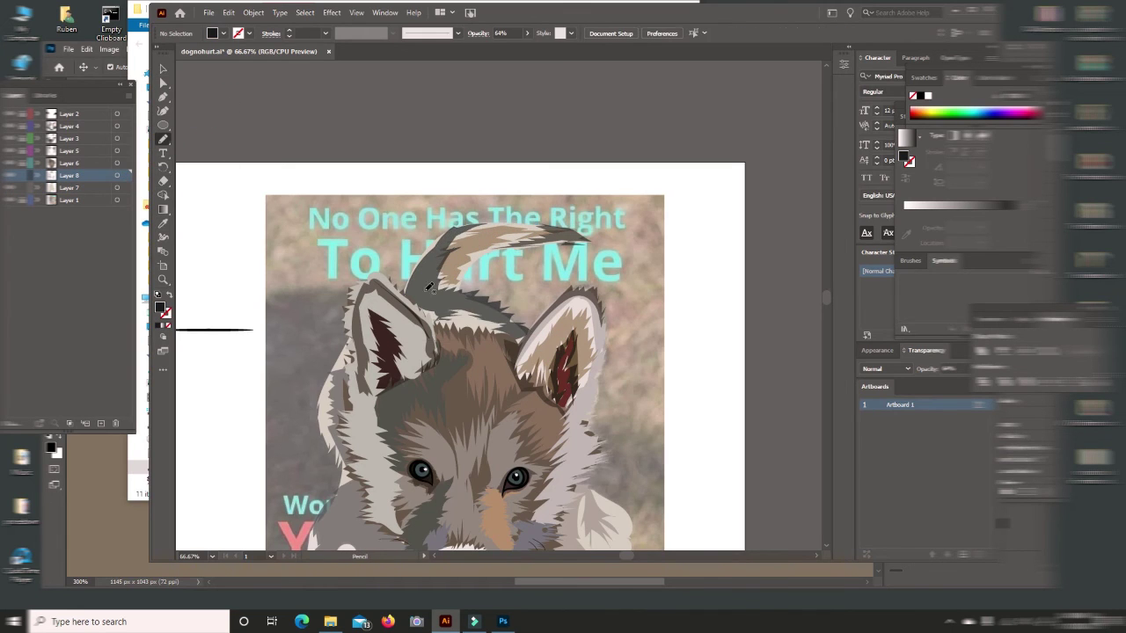
drag(452, 228, 503, 317)
drag(437, 287, 449, 230)
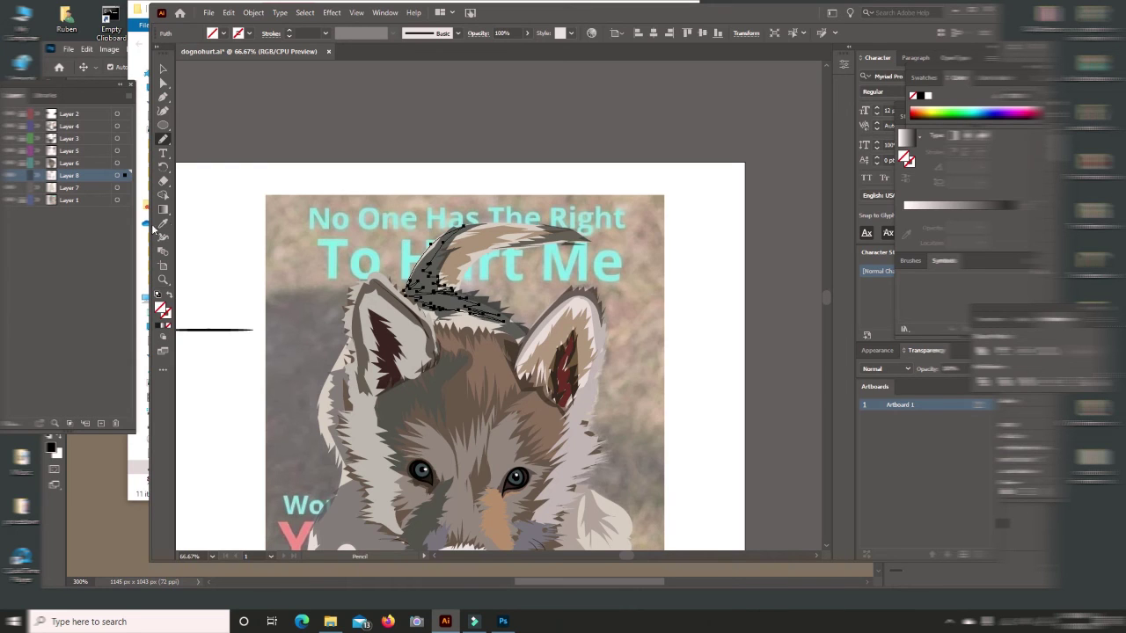
key(i)
click(458, 256)
double_click(160, 308)
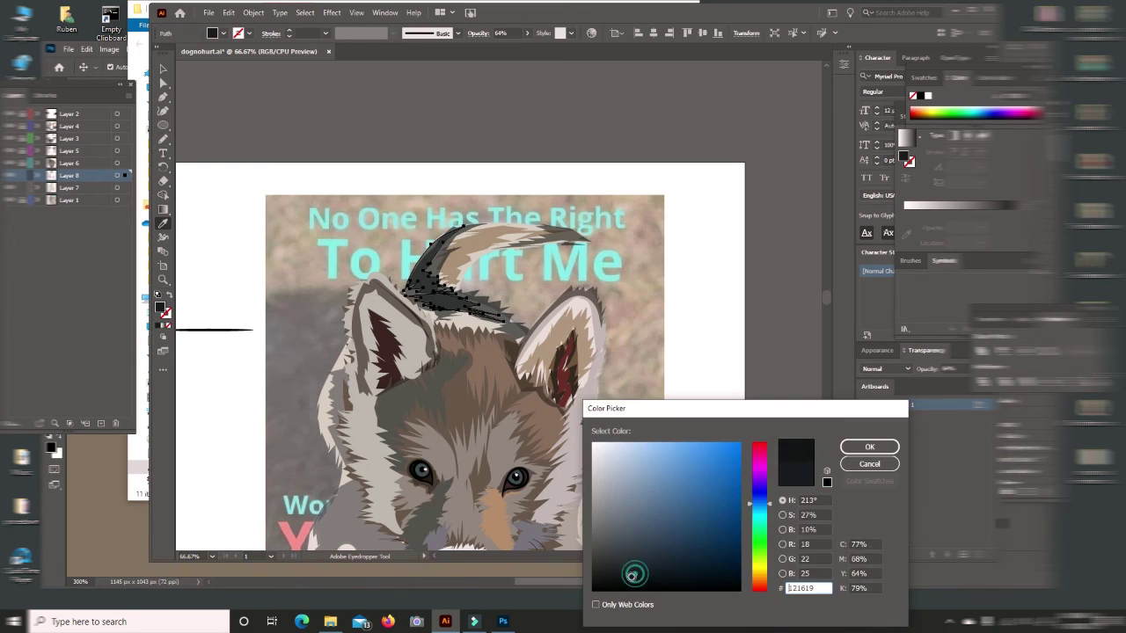
key(Return)
key(v)
click(771, 379)
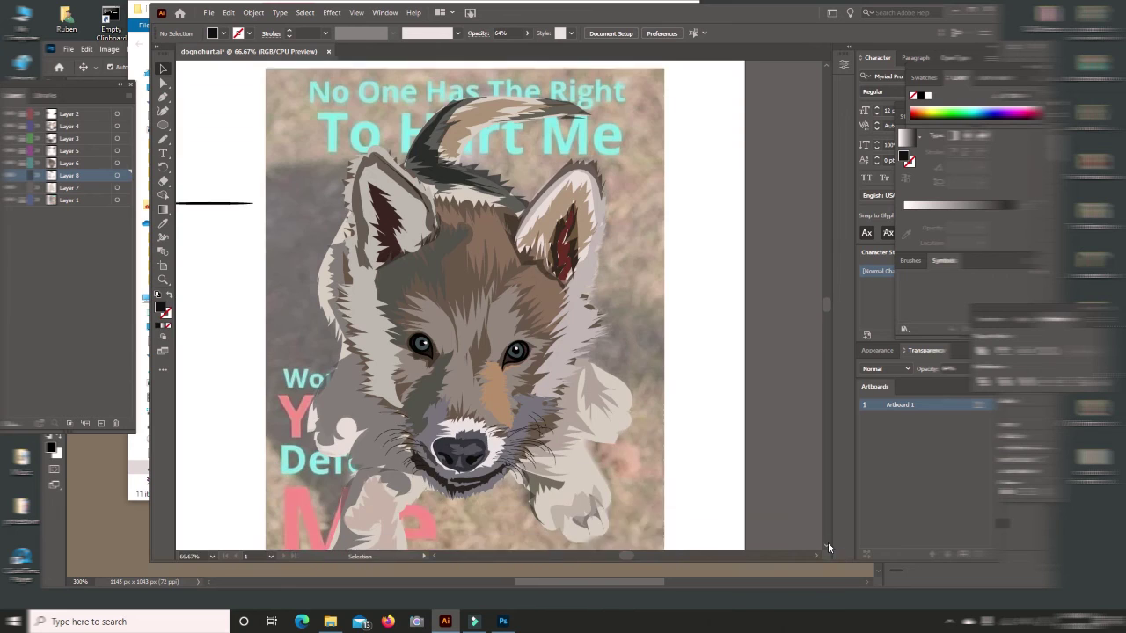
scroll(829, 544, down, 5)
Step: Draw a small toe highlight on the left paw and fill it white (#ffffff)
key(n)
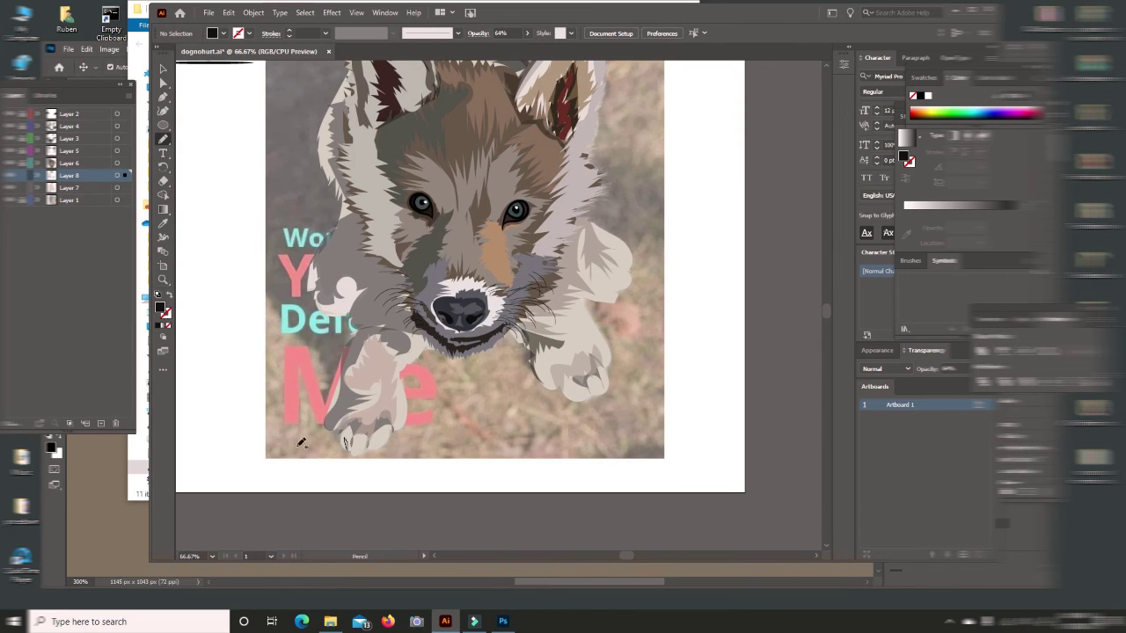
drag(301, 442, 344, 442)
double_click(161, 308)
text(ffffff)
key(Return)
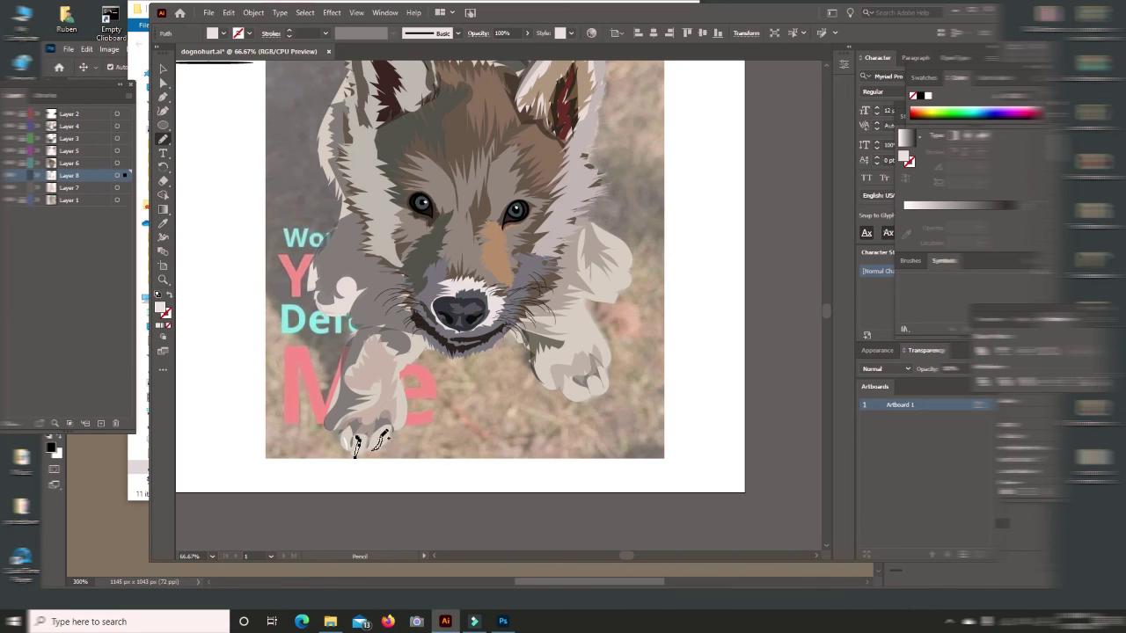
Step: Sketch pencil strokes by the right paw, undoing the stray one, then deselect
drag(570, 391, 591, 398)
drag(588, 376, 594, 396)
key(ctrl+z)
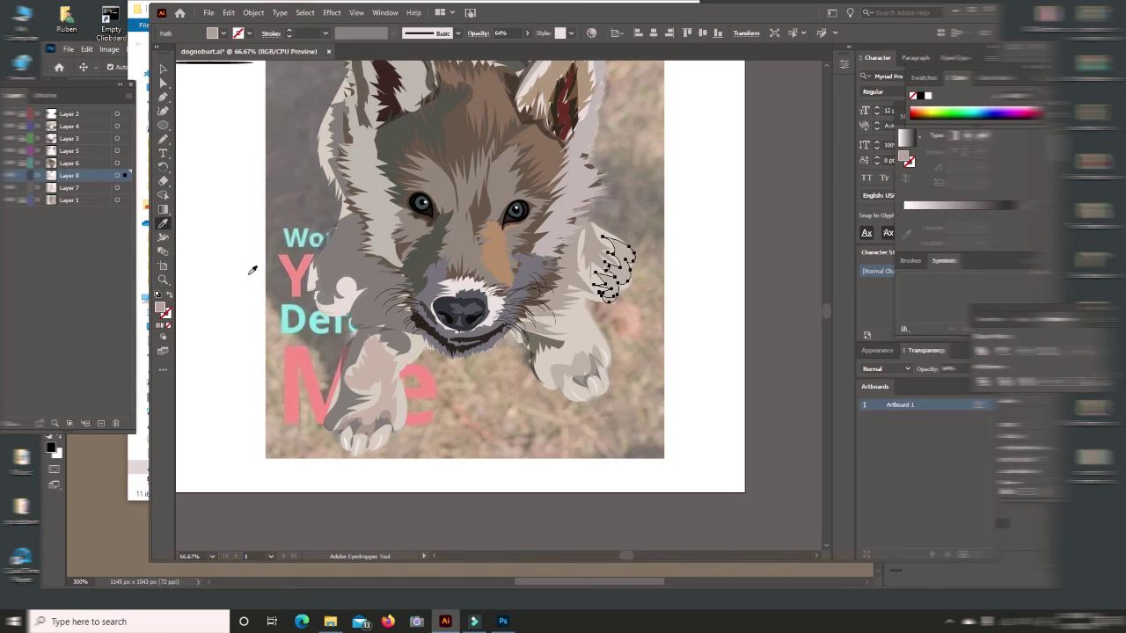
click(163, 68)
click(615, 322)
Step: Draw a toe line on the lower-left paw and hide the reference photo and text
key(n)
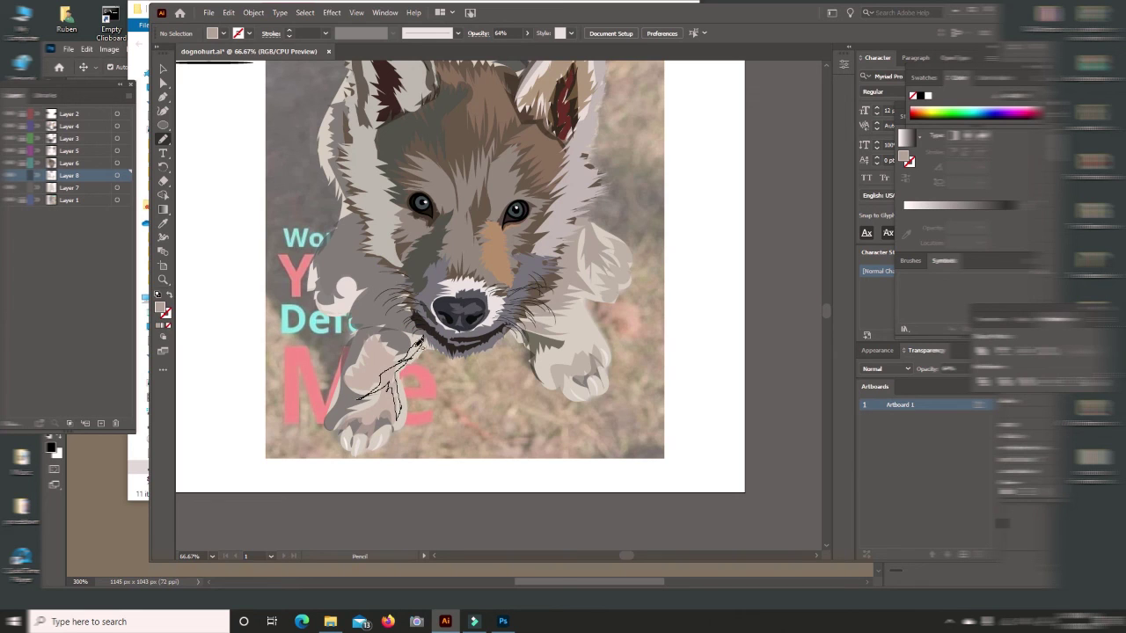
drag(421, 343, 421, 344)
click(162, 68)
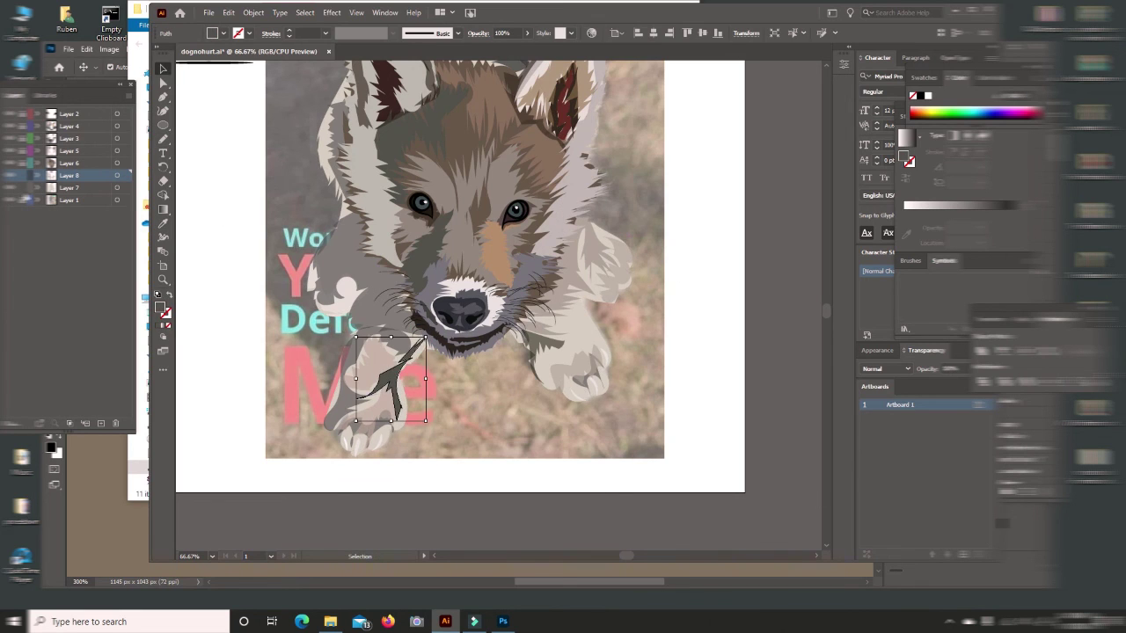
click(457, 430)
key(ctrl+shift+w)
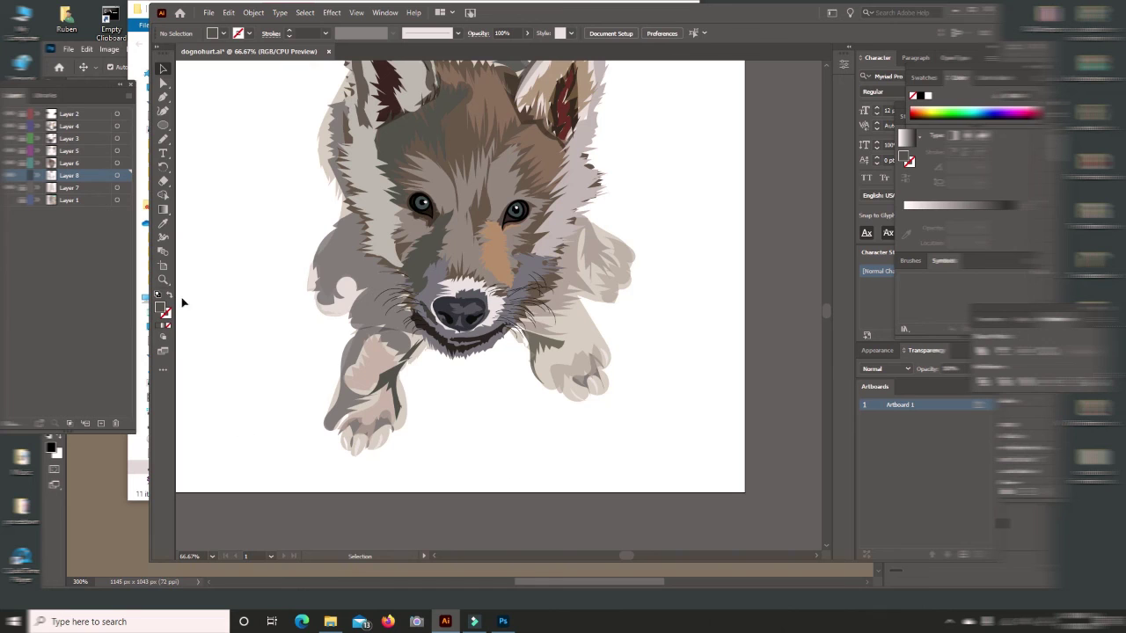
Step: Pencil-trace a first outline around the puppy, fill it grey, then undo the fill
click(163, 280)
click(499, 301)
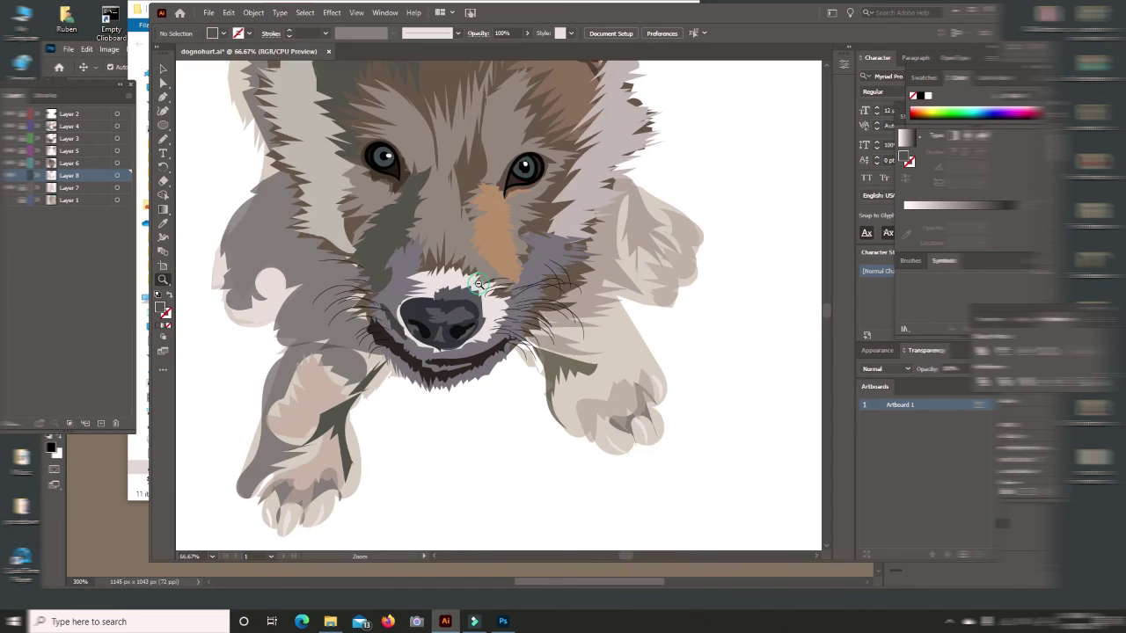
click(163, 139)
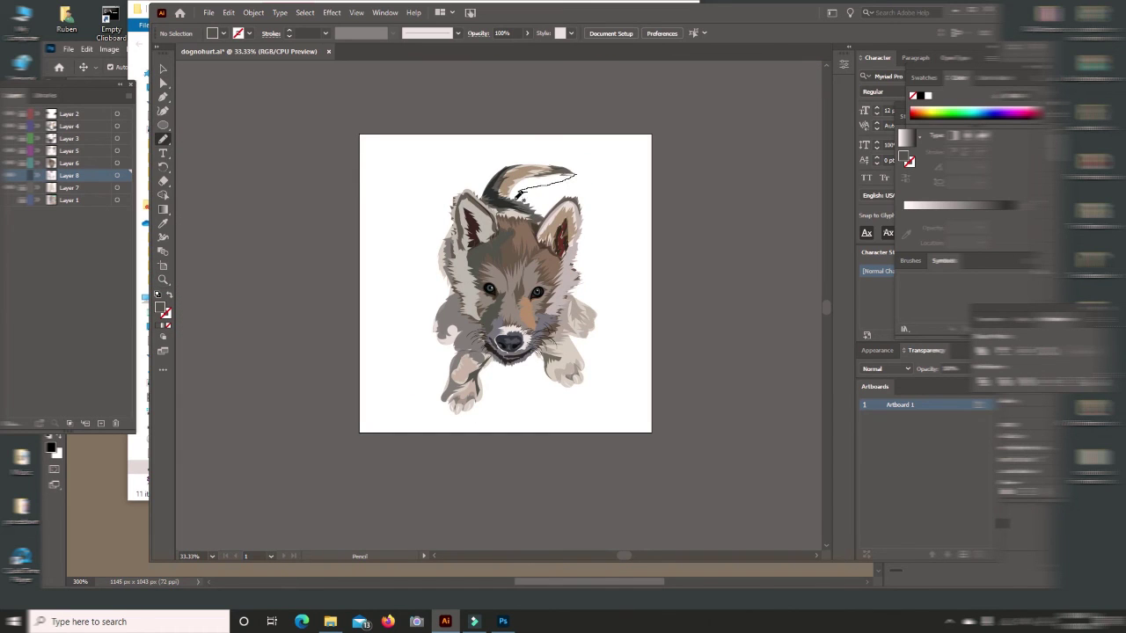
mouse_move(517, 195)
mouse_down()
mouse_move(588, 278)
mouse_move(598, 342)
mouse_move(582, 379)
mouse_up()
mouse_move(480, 403)
mouse_down()
mouse_move(444, 387)
mouse_move(441, 264)
mouse_move(481, 192)
mouse_move(563, 172)
mouse_up()
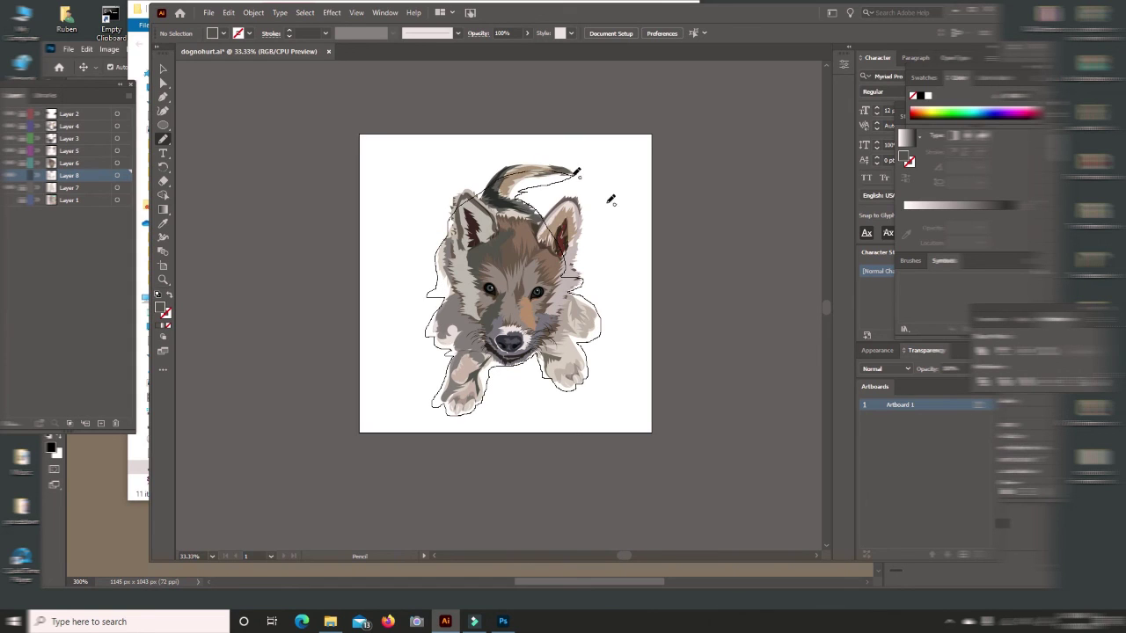
click(159, 327)
click(227, 12)
click(251, 28)
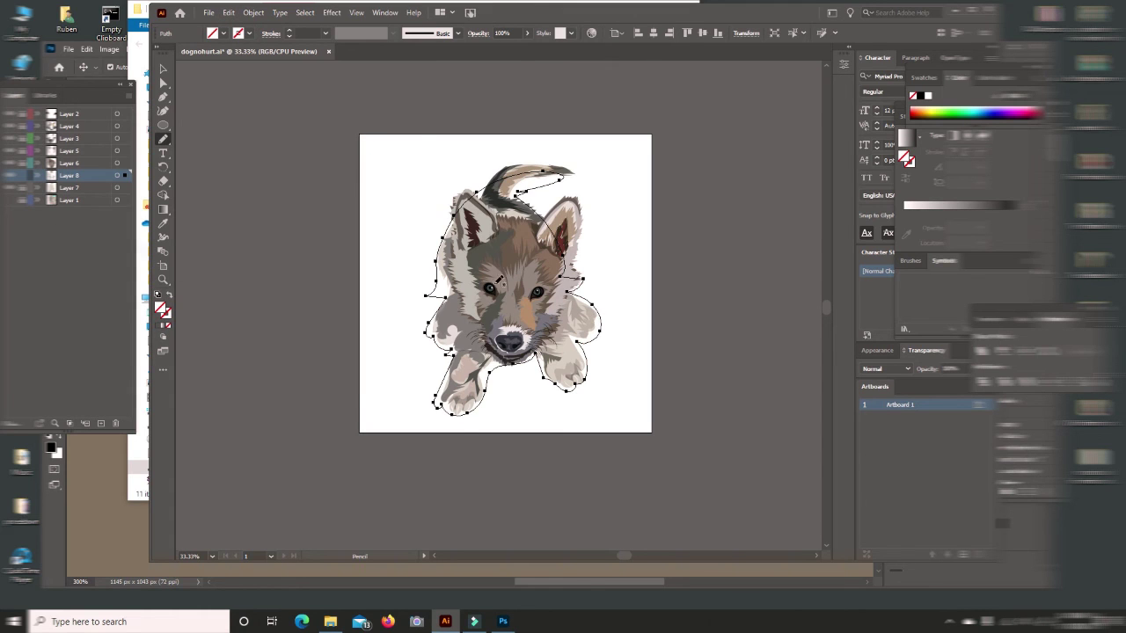
Step: On a new layer, trace a shadow outline around the whole puppy and fill it dark grey
key(ctrl+shift+a)
key(ctrl+l)
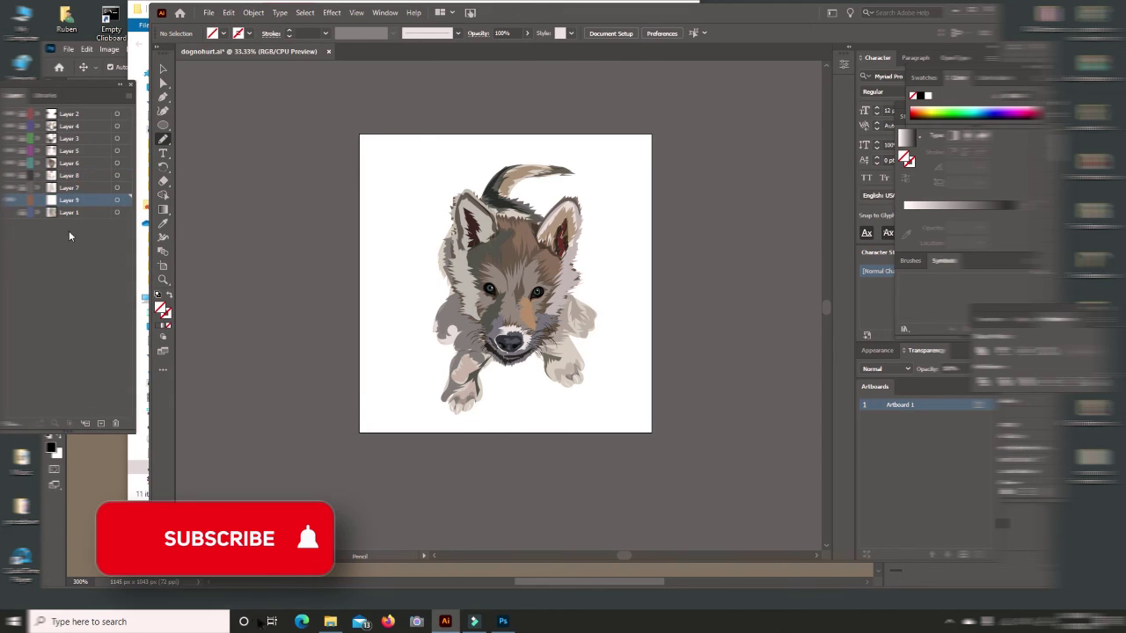
mouse_move(528, 184)
mouse_down()
mouse_move(591, 278)
mouse_move(597, 336)
mouse_move(583, 387)
mouse_move(508, 365)
mouse_move(475, 409)
mouse_move(449, 369)
mouse_move(450, 295)
mouse_up()
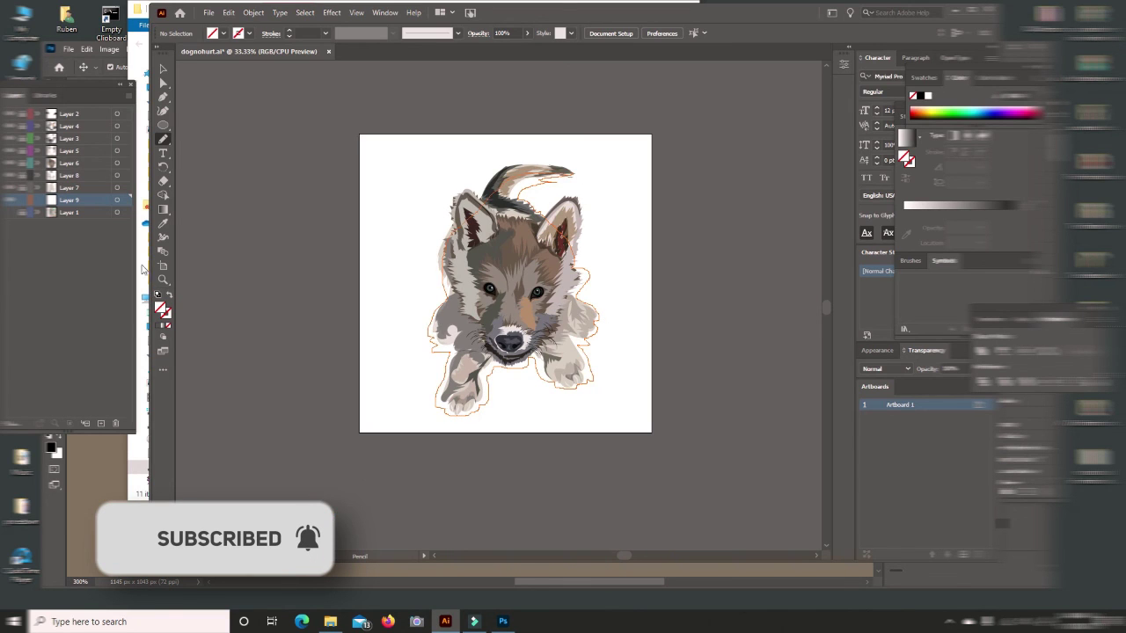
click(159, 325)
Step: Lower the shadow's opacity to 51% and apply a Gaussian Blur to soften it
click(527, 32)
drag(532, 47, 501, 47)
click(331, 12)
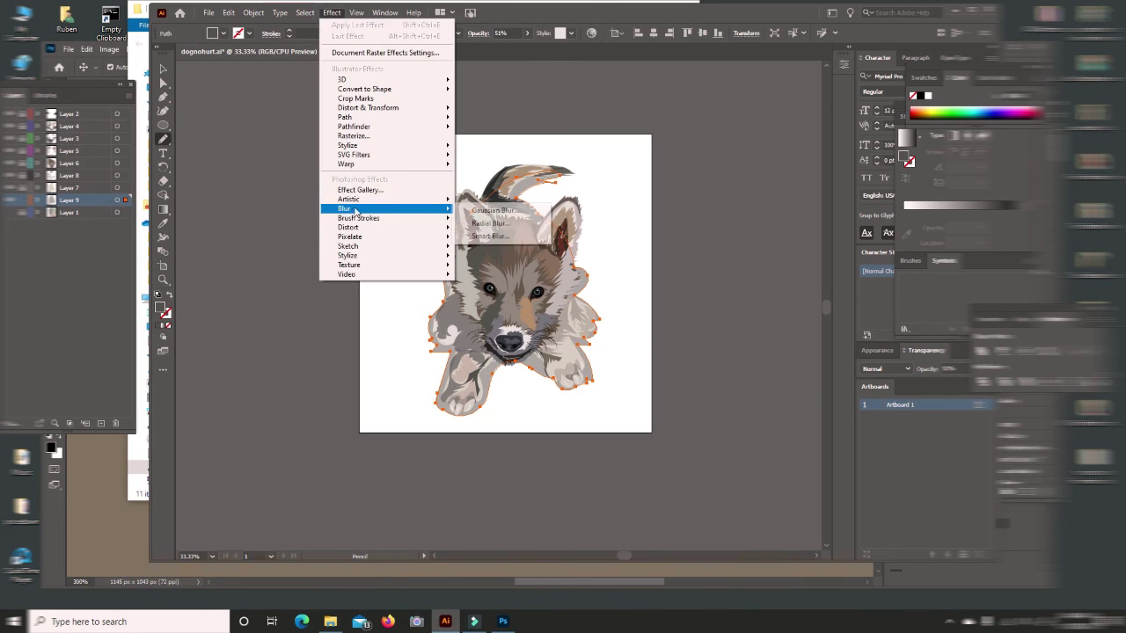
click(488, 212)
click(620, 314)
key(v)
click(795, 472)
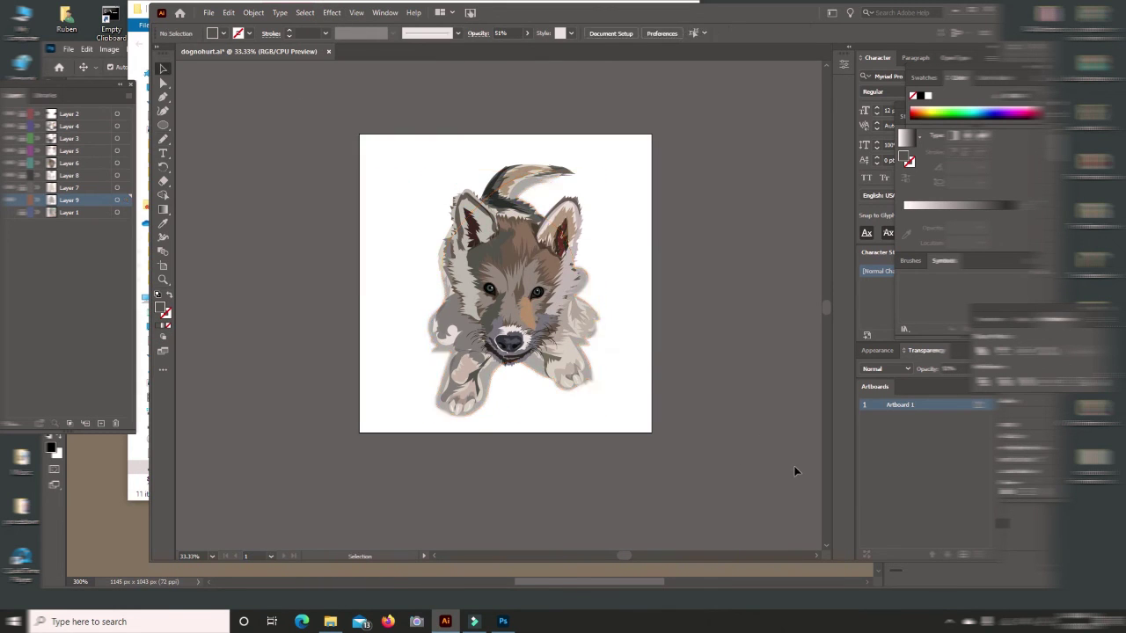
click(208, 12)
Step: Export the artwork as PNG named dogvector, accepting the default PNG options
click(404, 244)
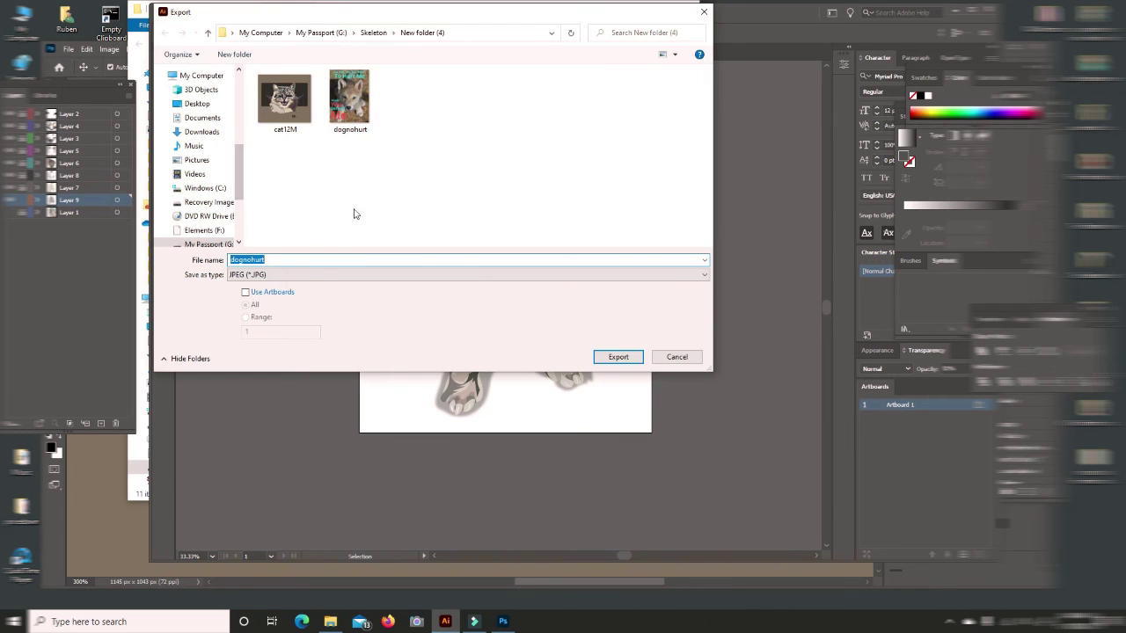
click(296, 260)
key(BackSpace)
key(BackSpace)
key(BackSpace)
text(ve)
click(616, 274)
click(343, 357)
click(618, 356)
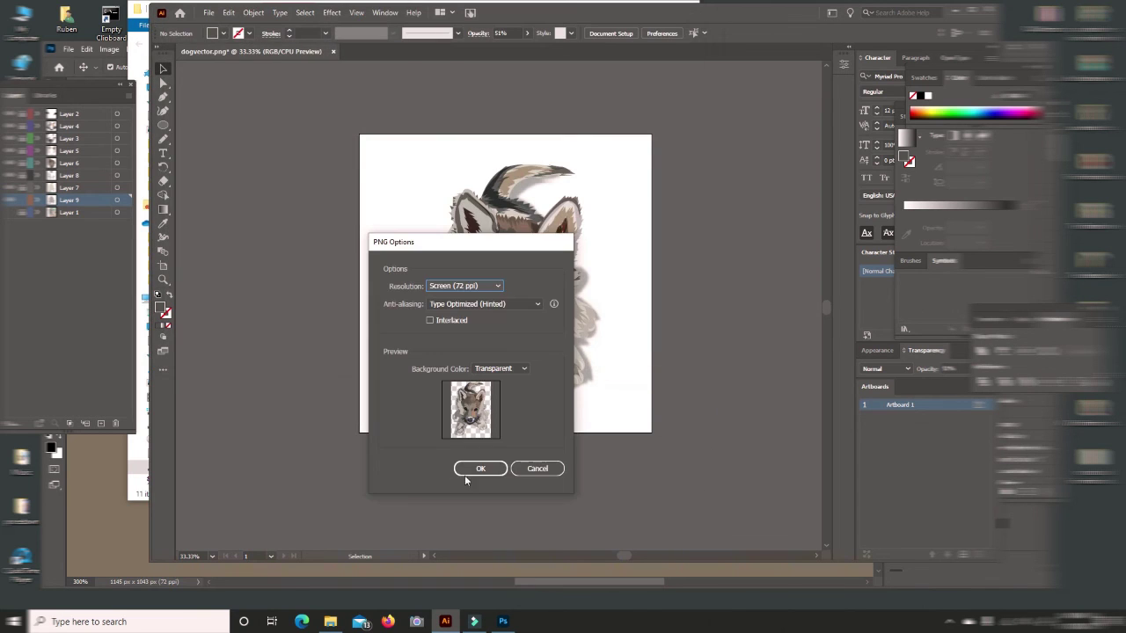
click(467, 469)
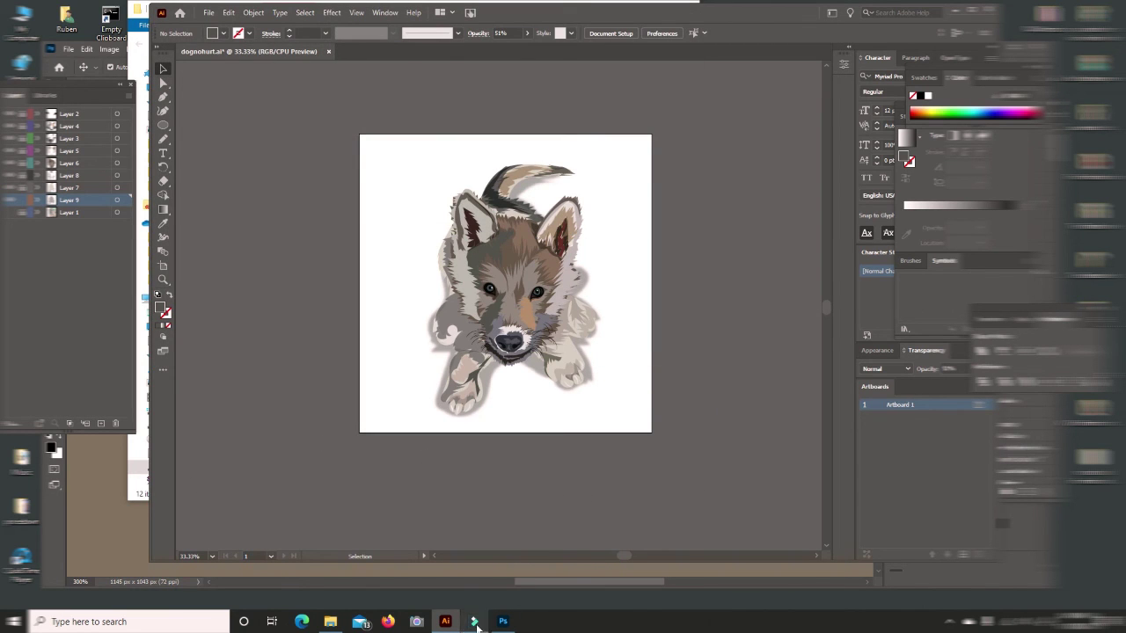
Step: Zoom in on the puppy's face to check the finished illustration
click(948, 622)
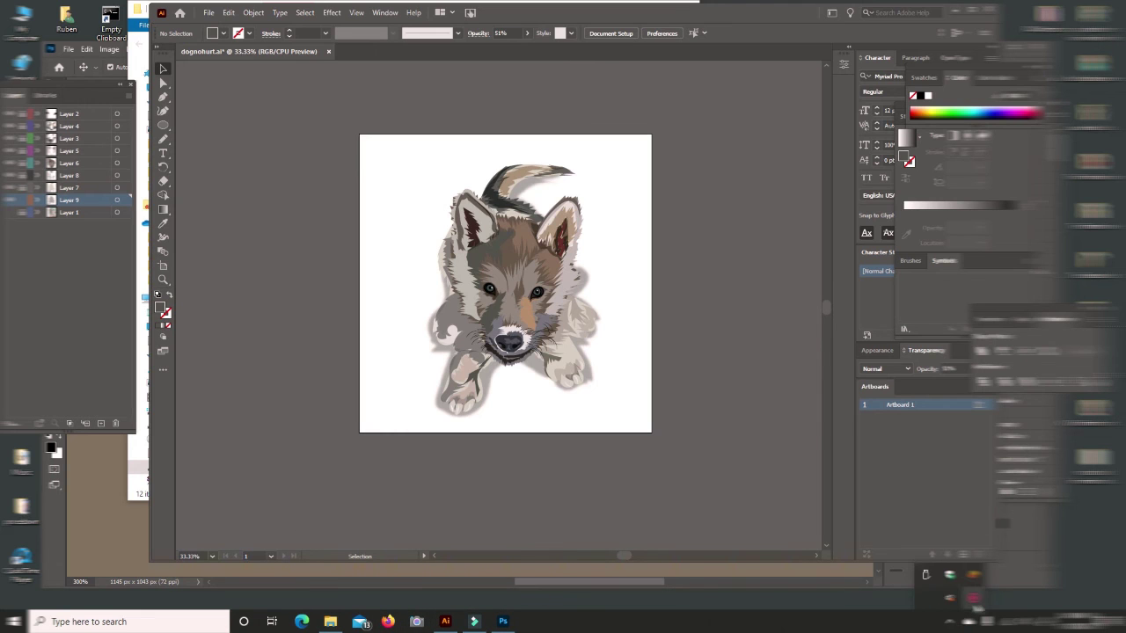
click(163, 279)
click(527, 343)
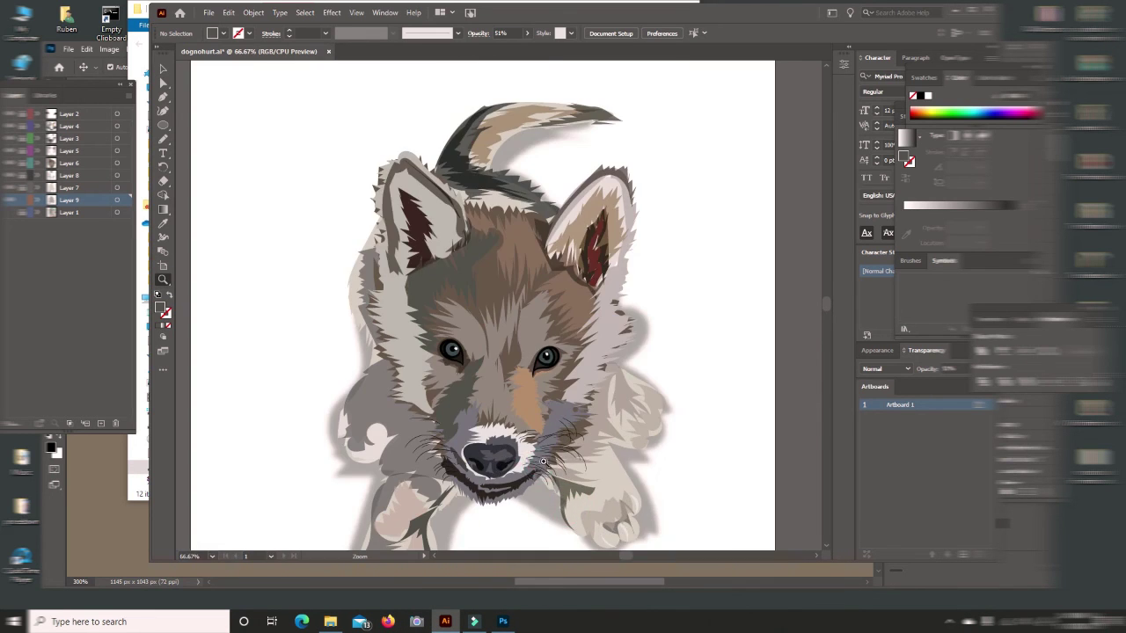
click(528, 344)
alt+click(539, 321)
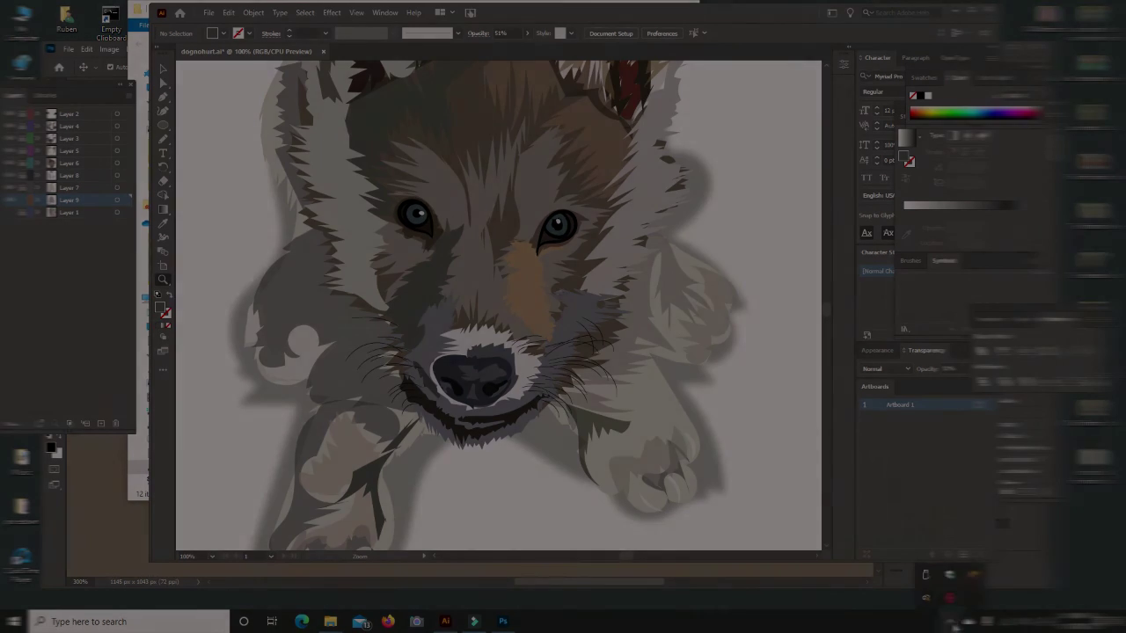